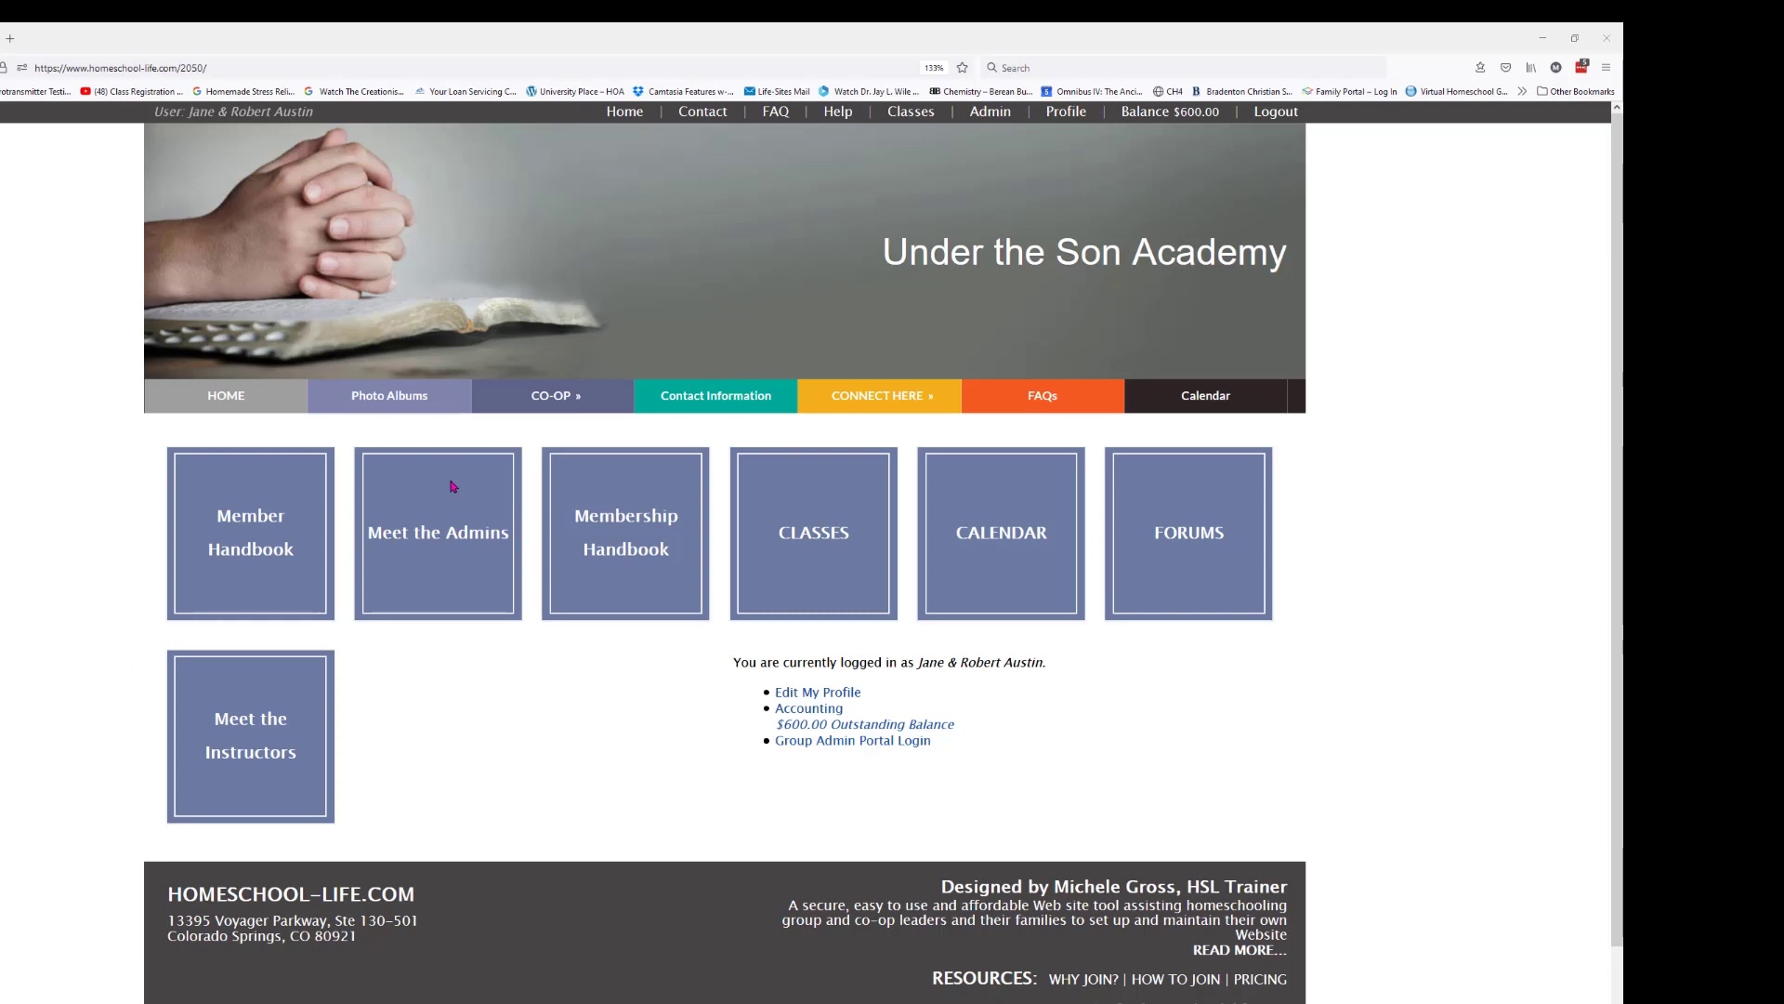
- Go to Classes in the top bar to show the Instructor Dashboard
{"action": "left_click", "coordinate": [904, 116]}
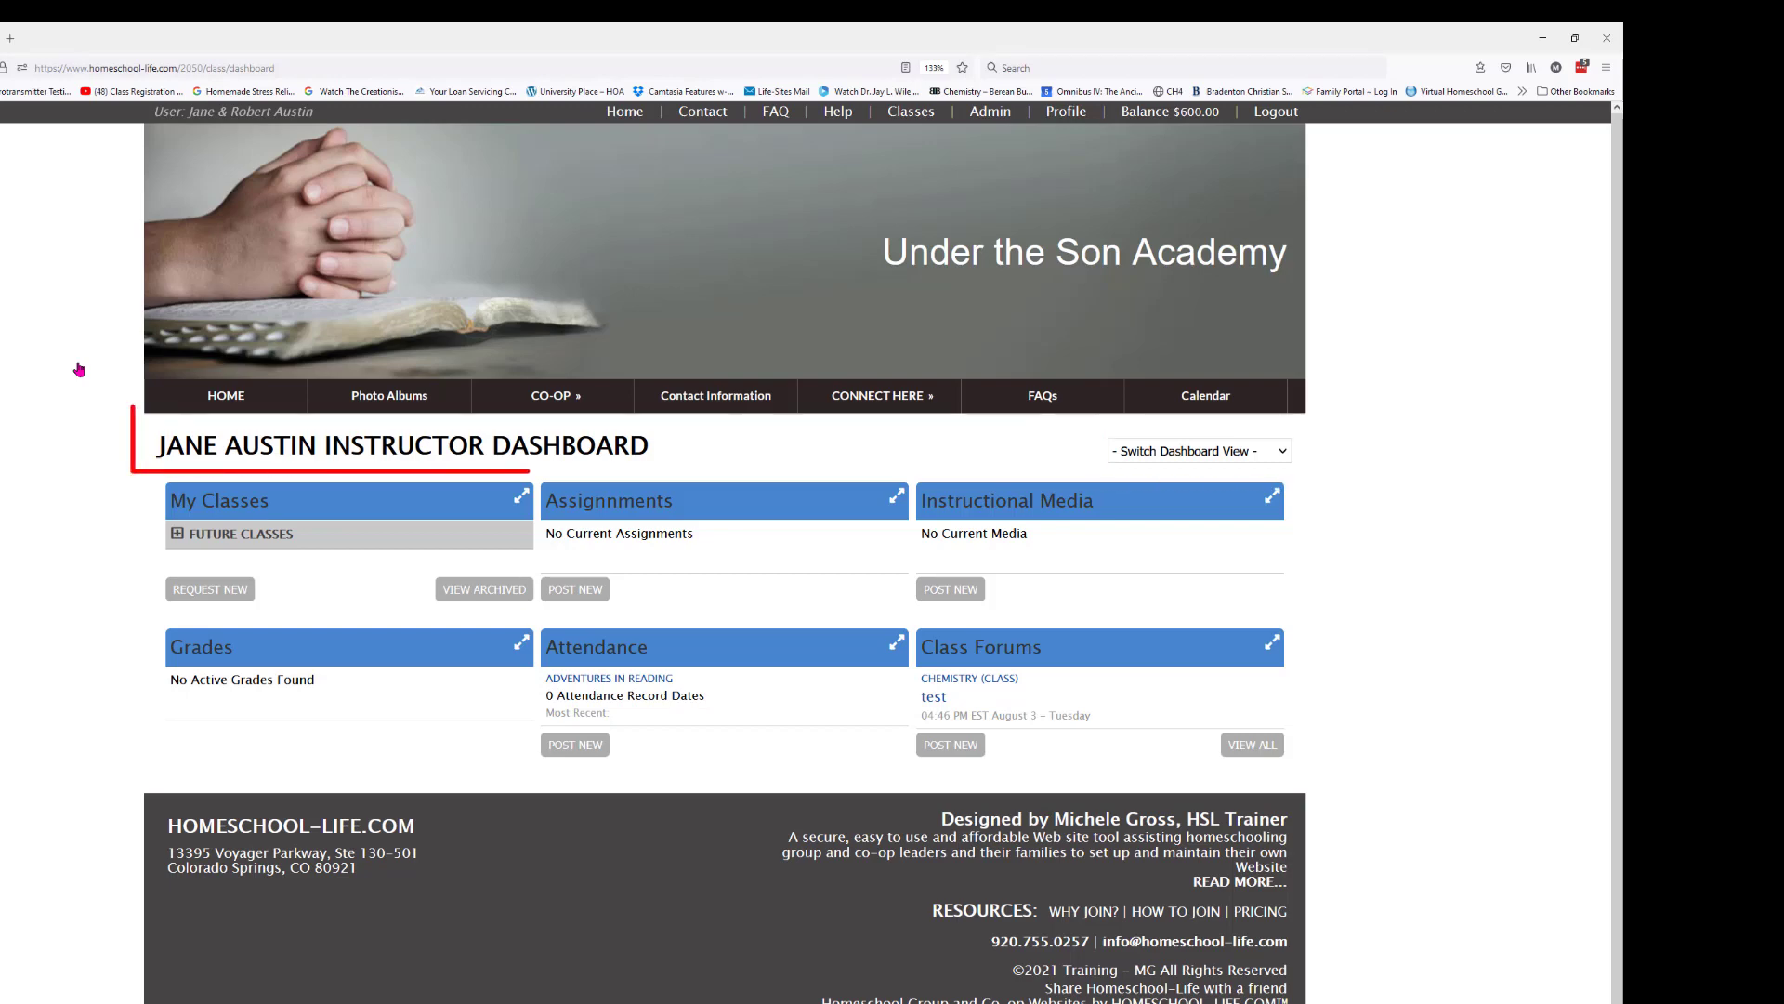
{"action": "left_click", "coordinate": [1163, 452]}
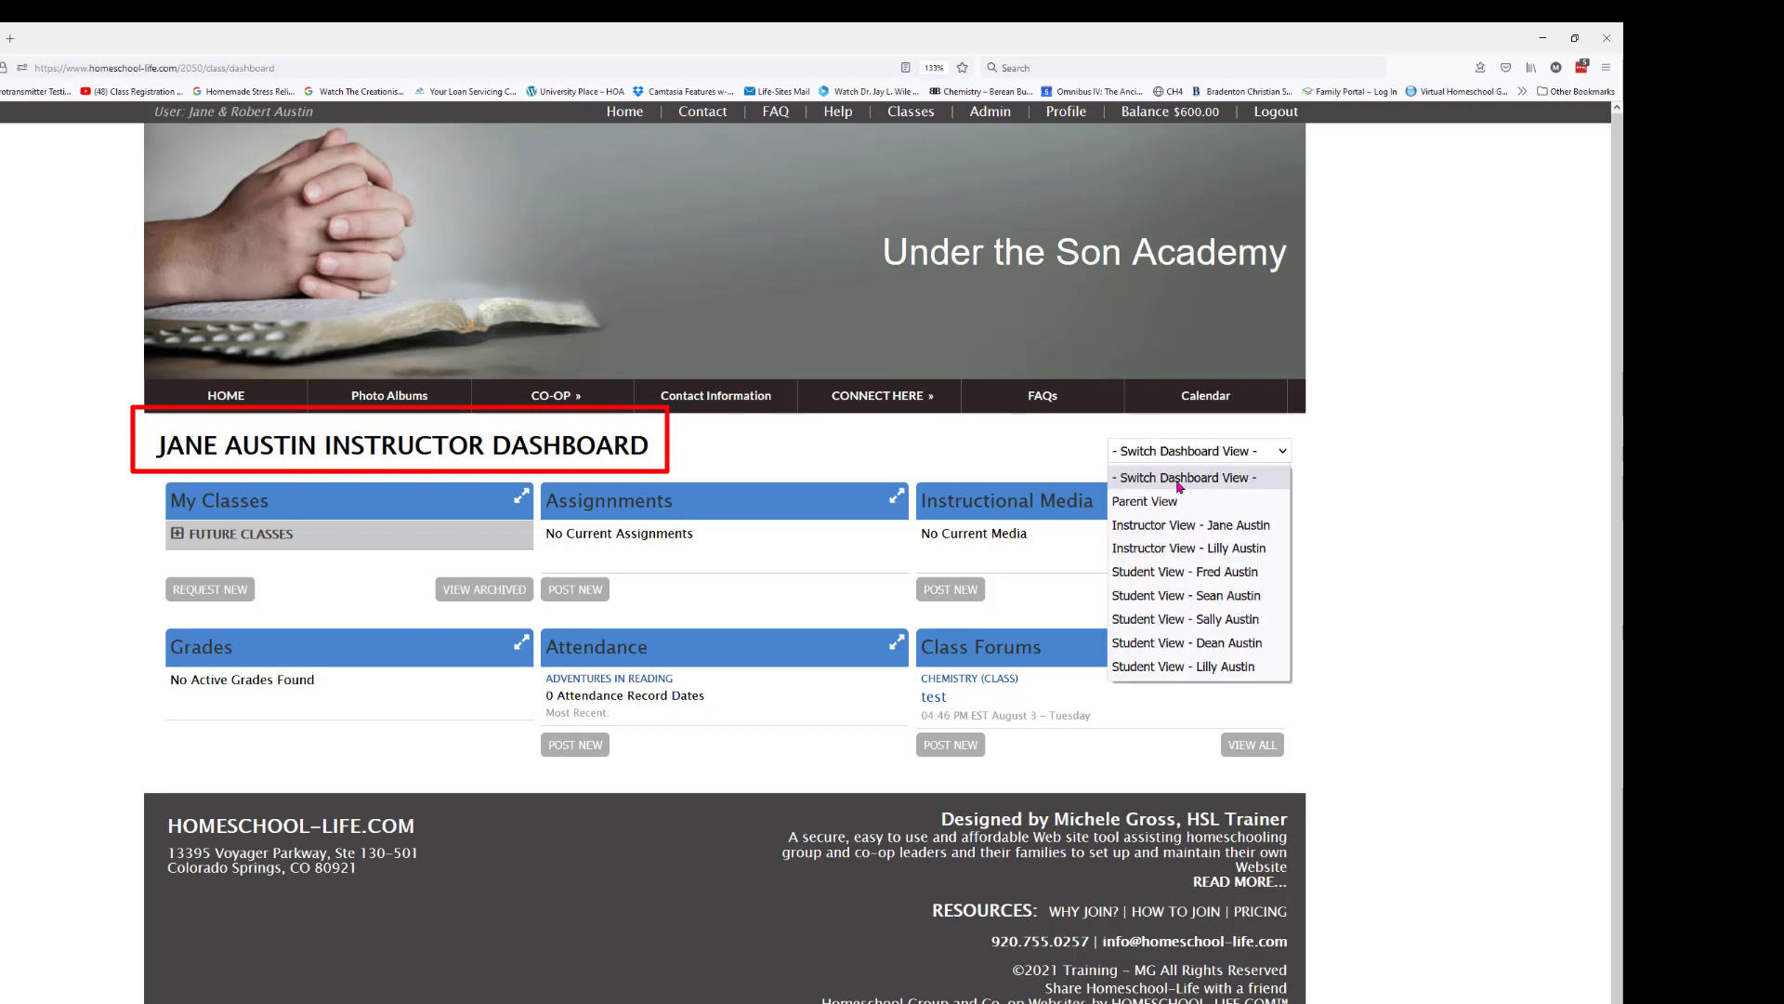
{"action": "left_click", "coordinate": [1184, 596]}
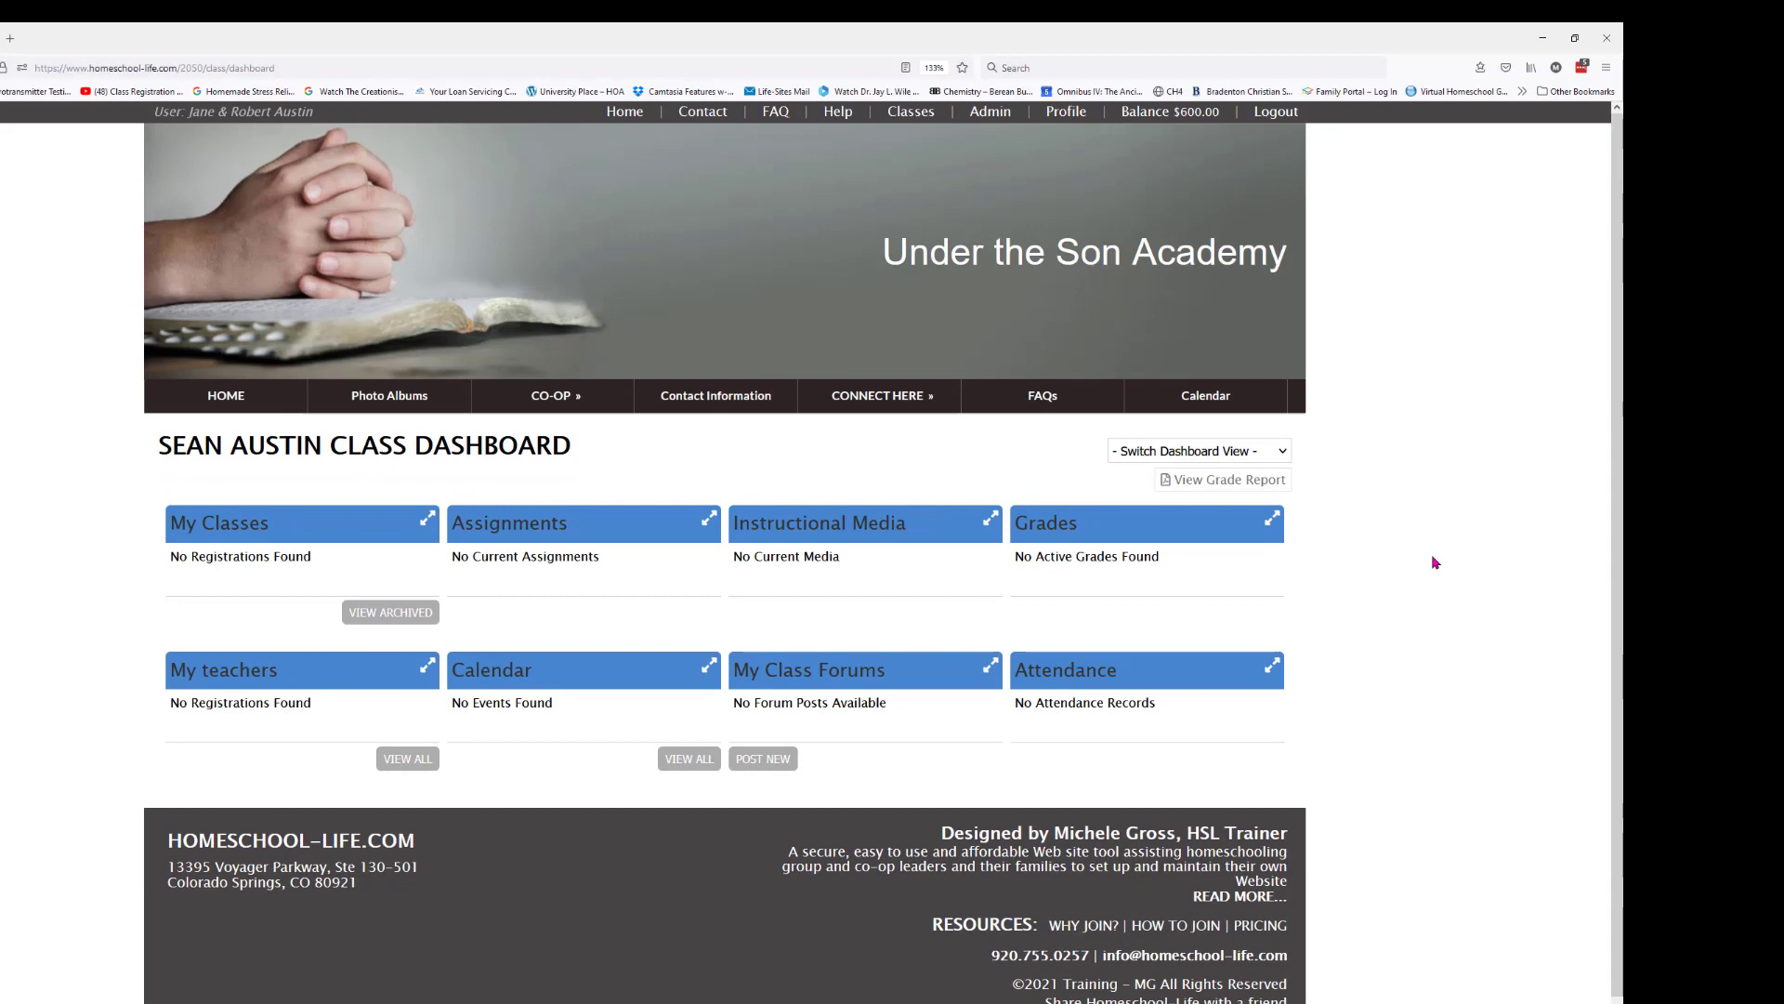
{"action": "left_click", "coordinate": [1283, 455]}
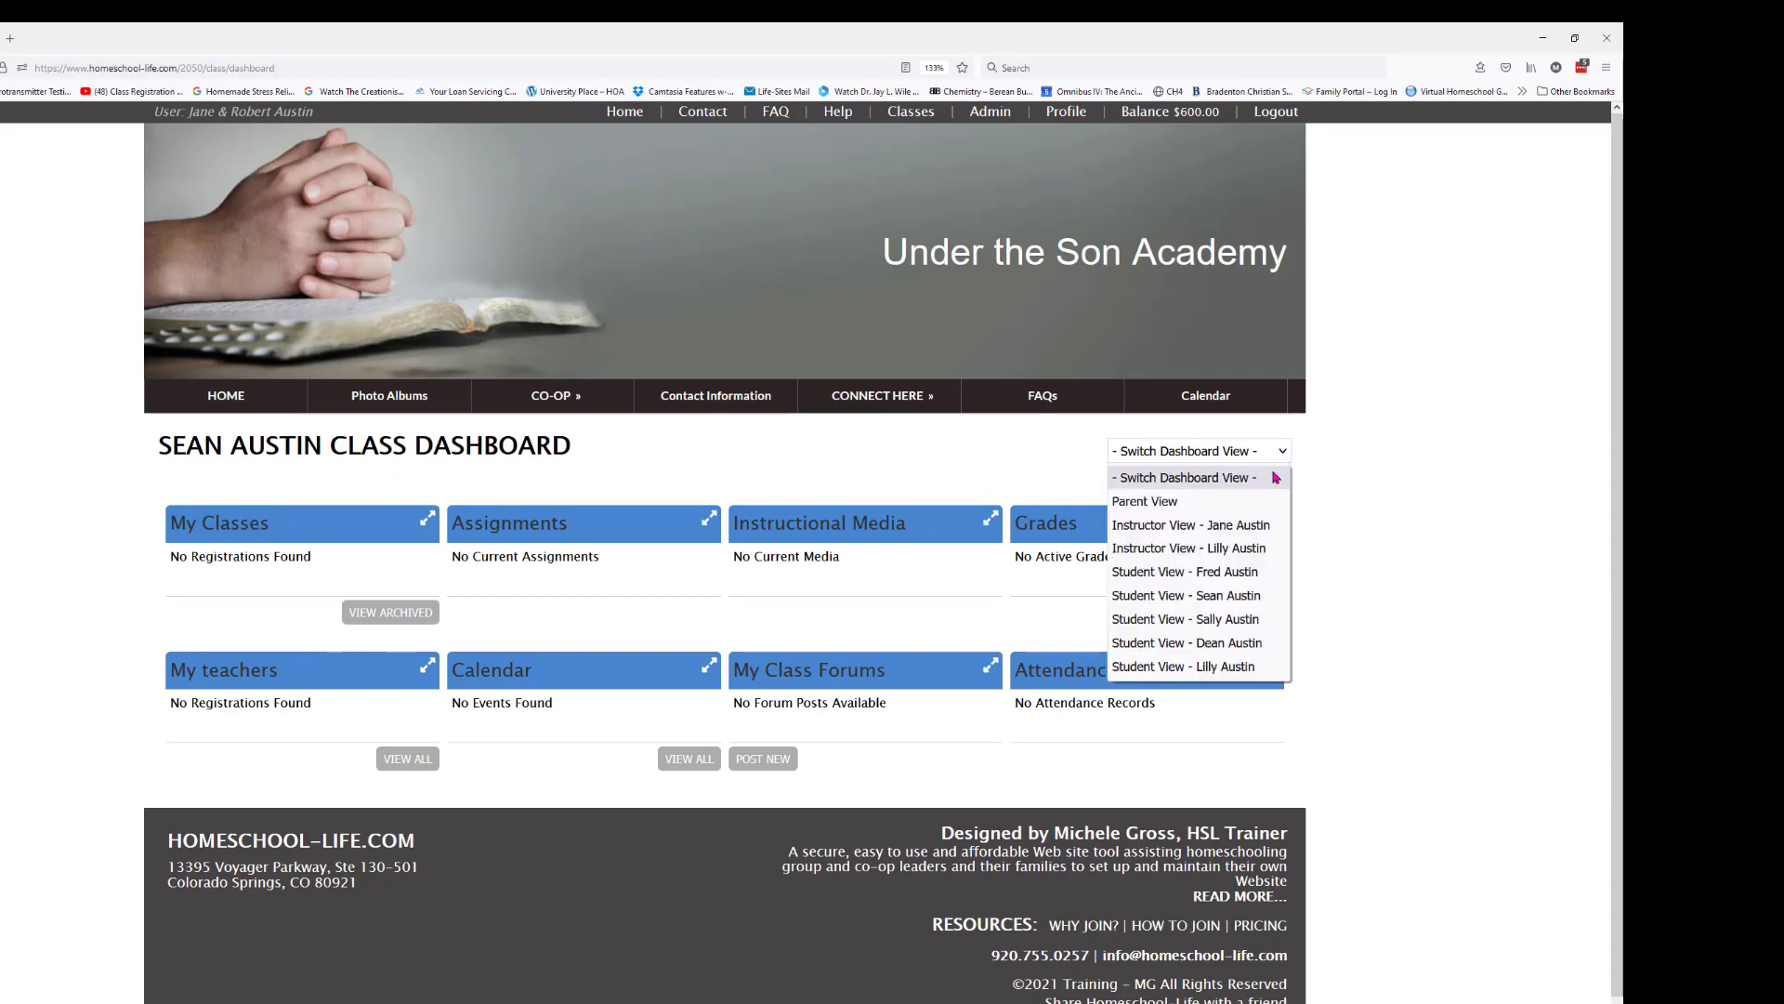
{"action": "left_click", "coordinate": [1261, 525]}
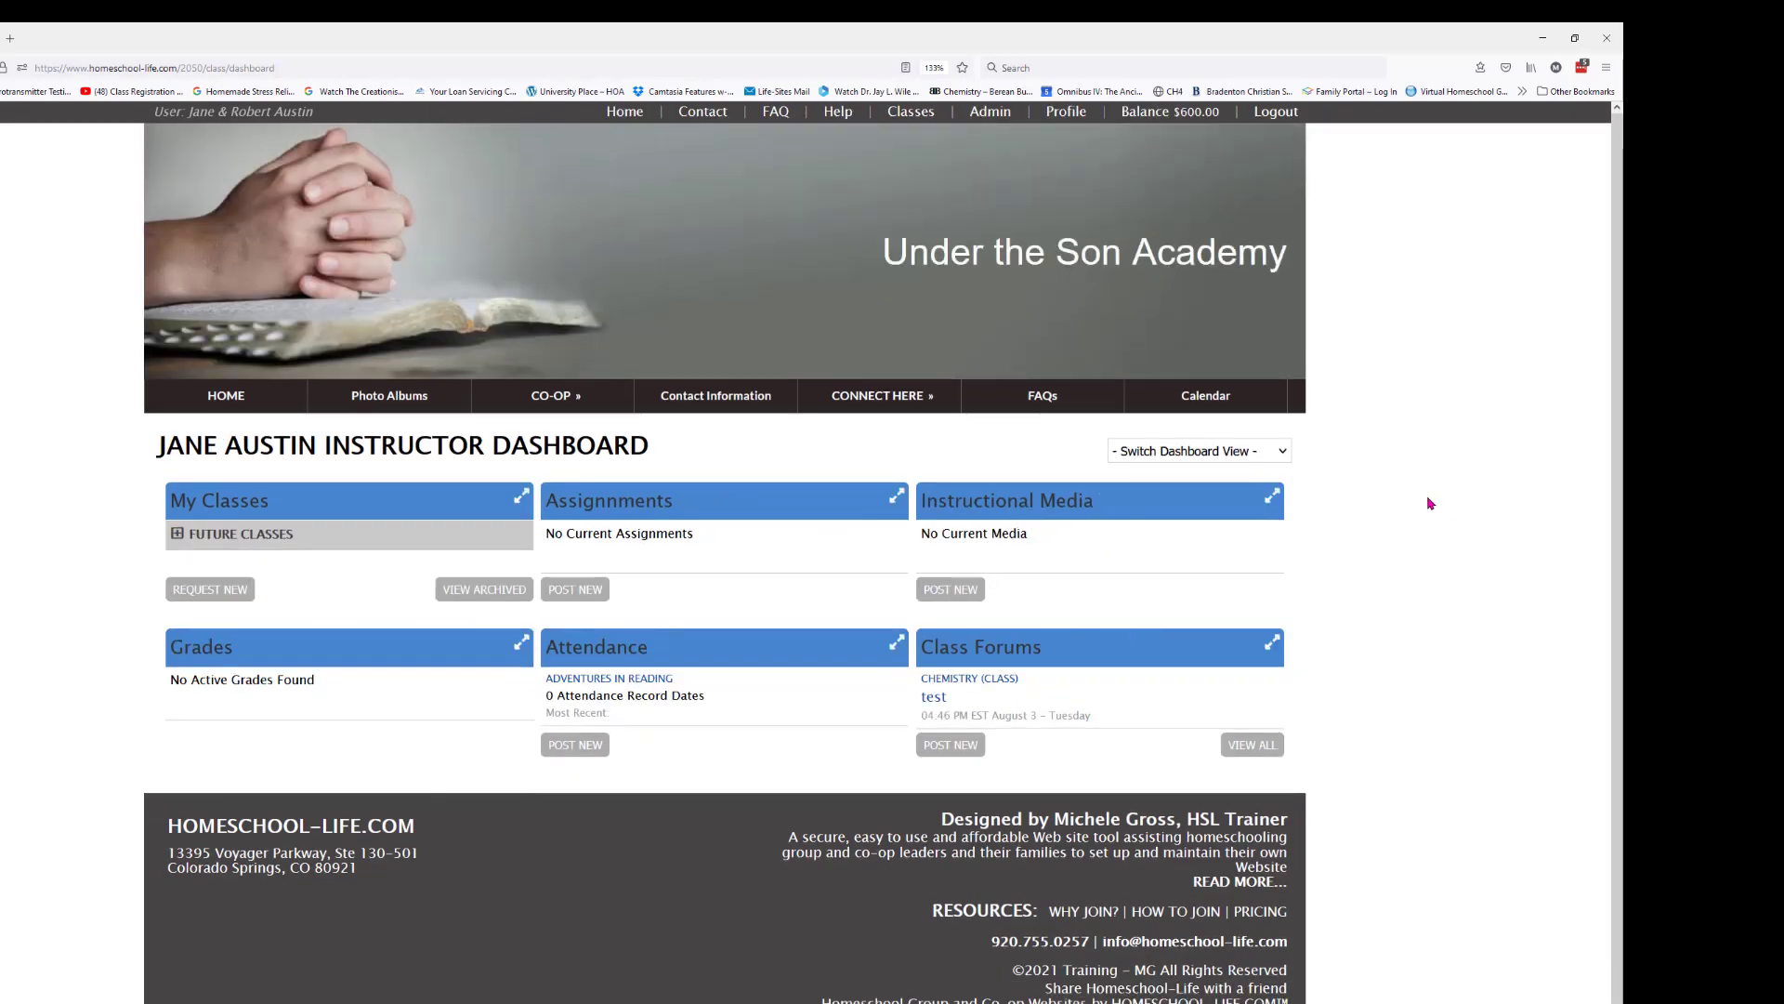
{"action": "left_click", "coordinate": [1277, 453]}
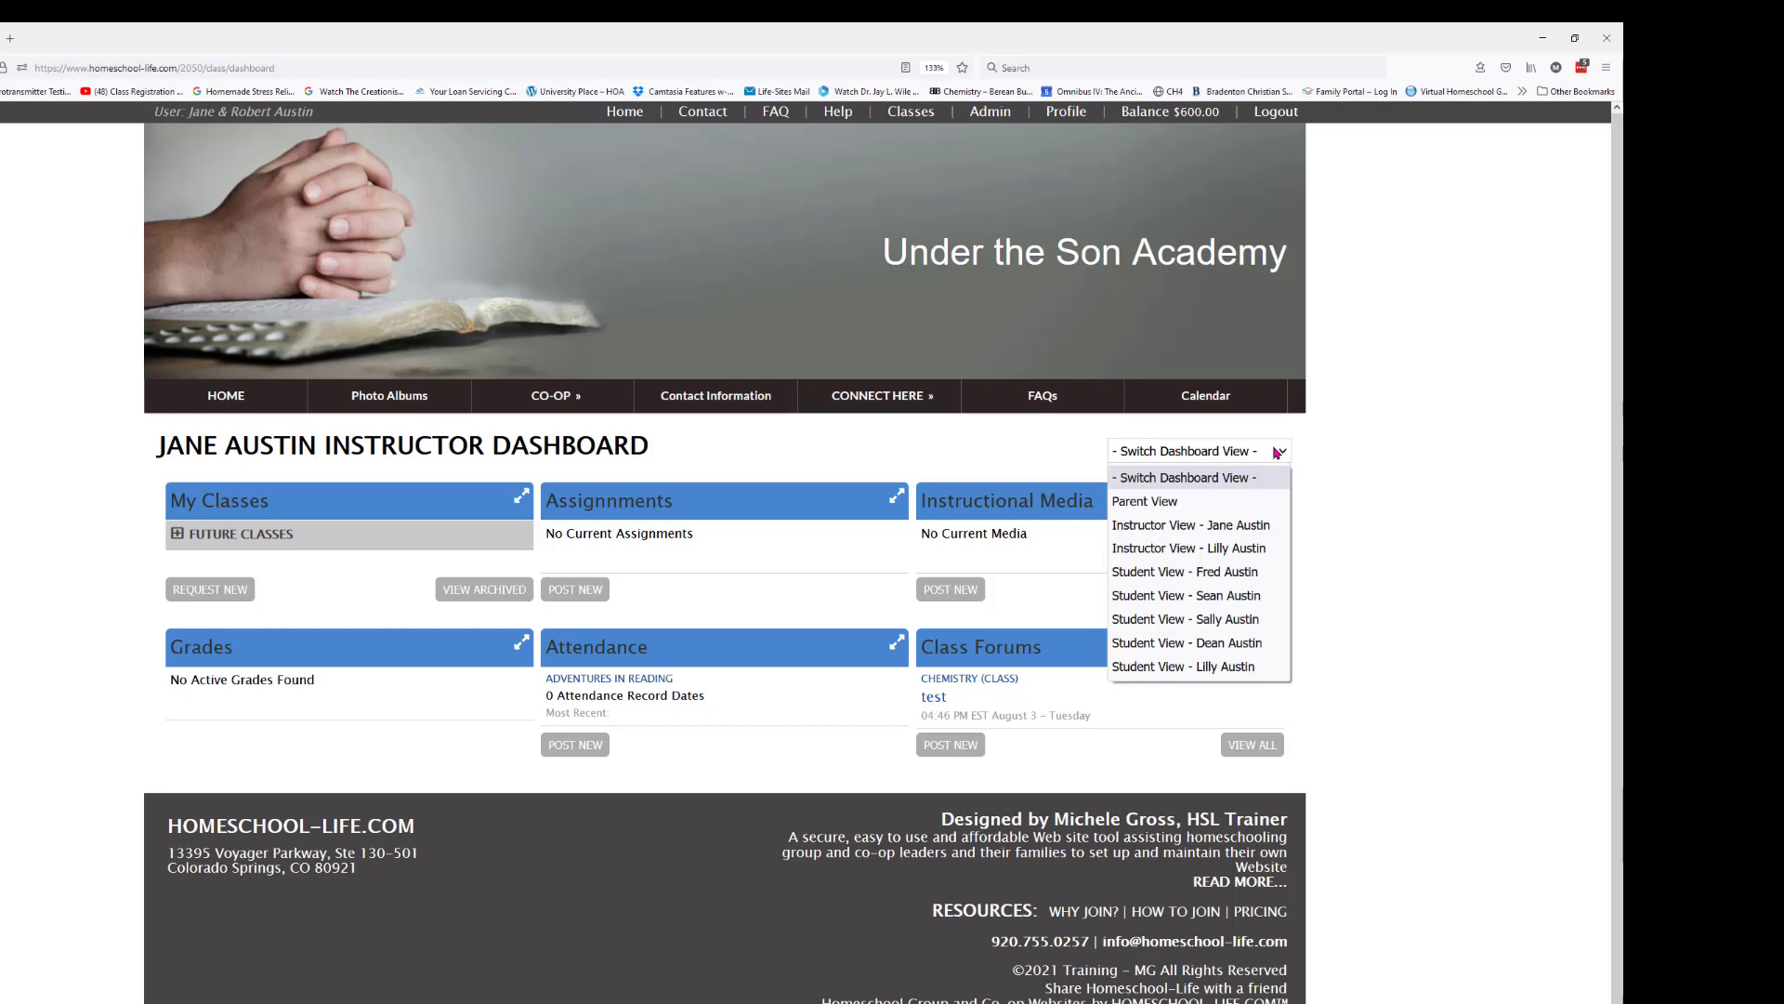
- Under Future Classes, open Chemistry and cancel the auto-saved content prompt
{"action": "left_click", "coordinate": [1277, 453]}
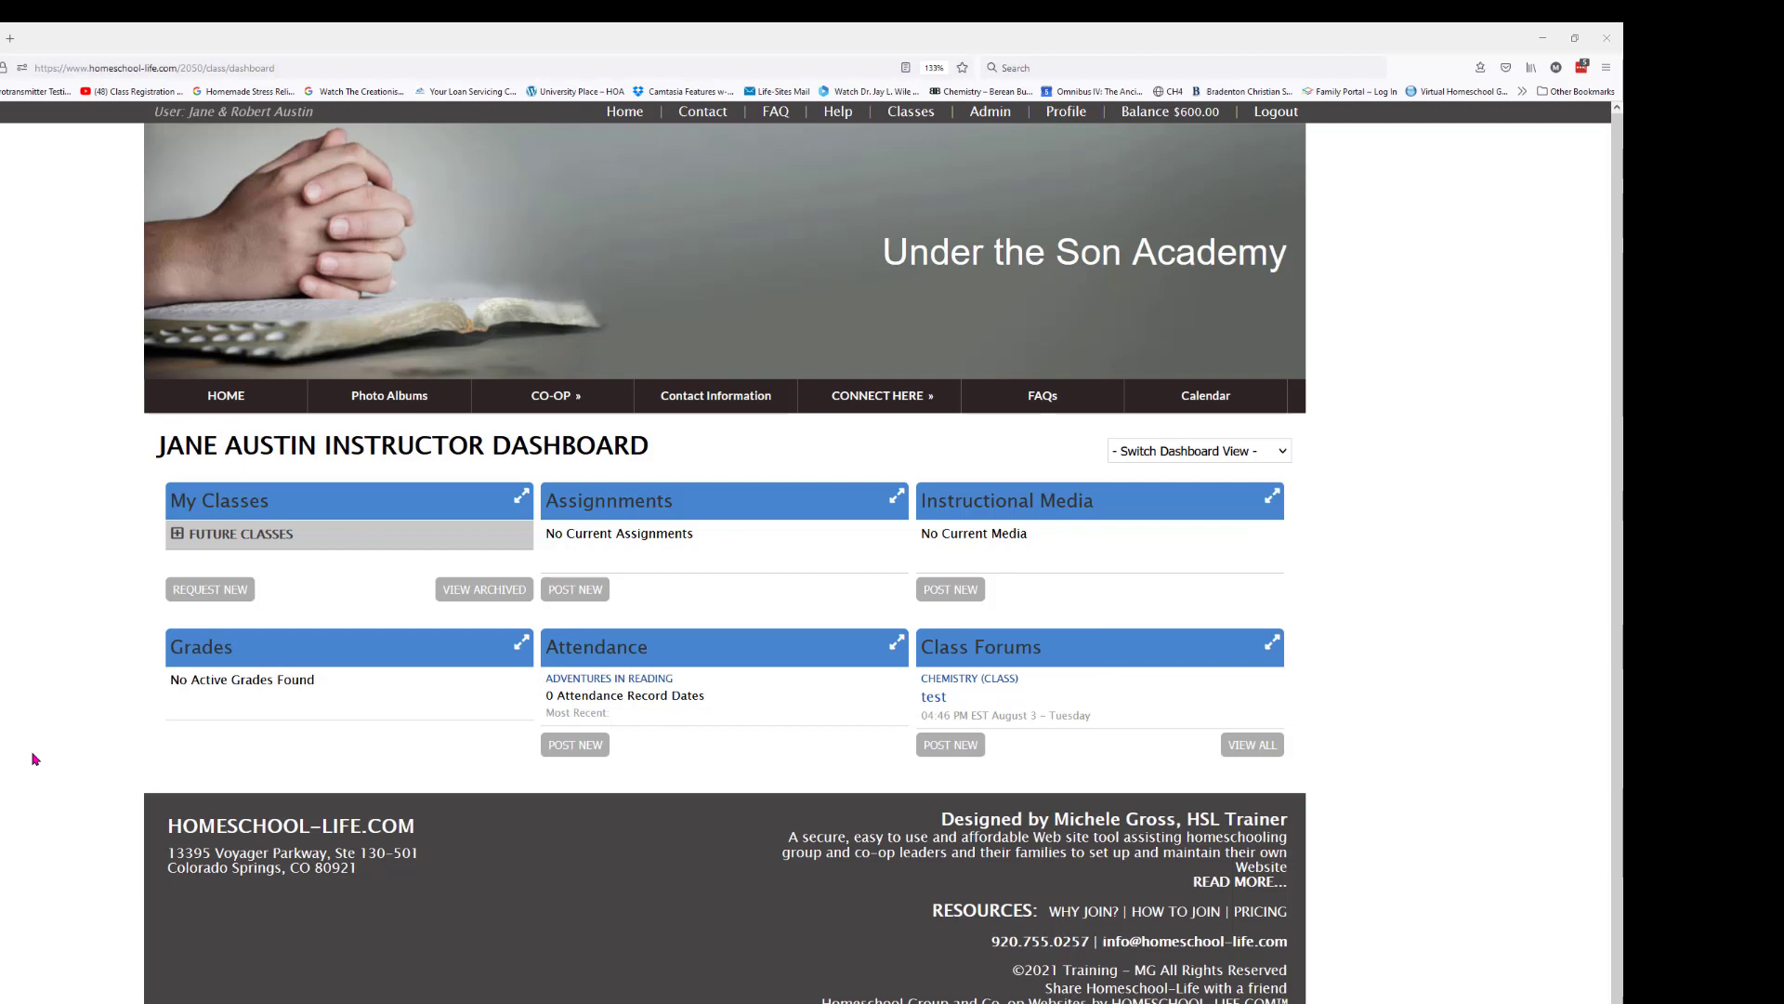
{"action": "left_click", "coordinate": [176, 534]}
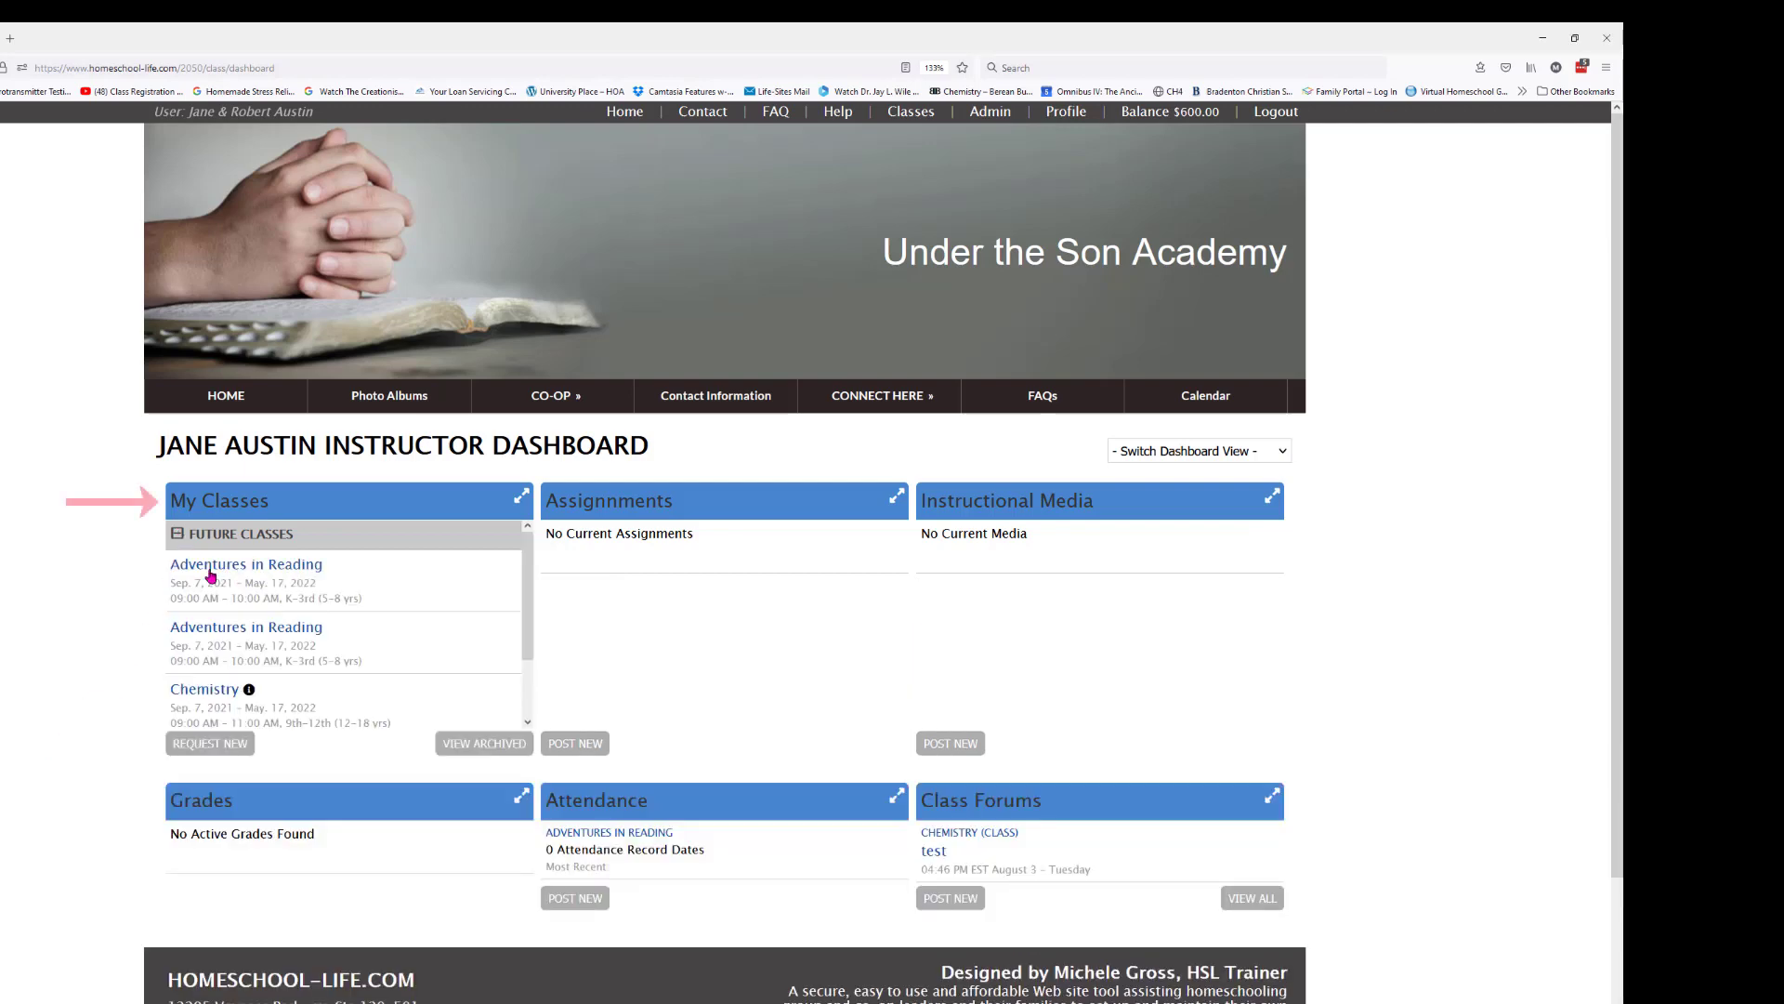
{"action": "left_click", "coordinate": [209, 694]}
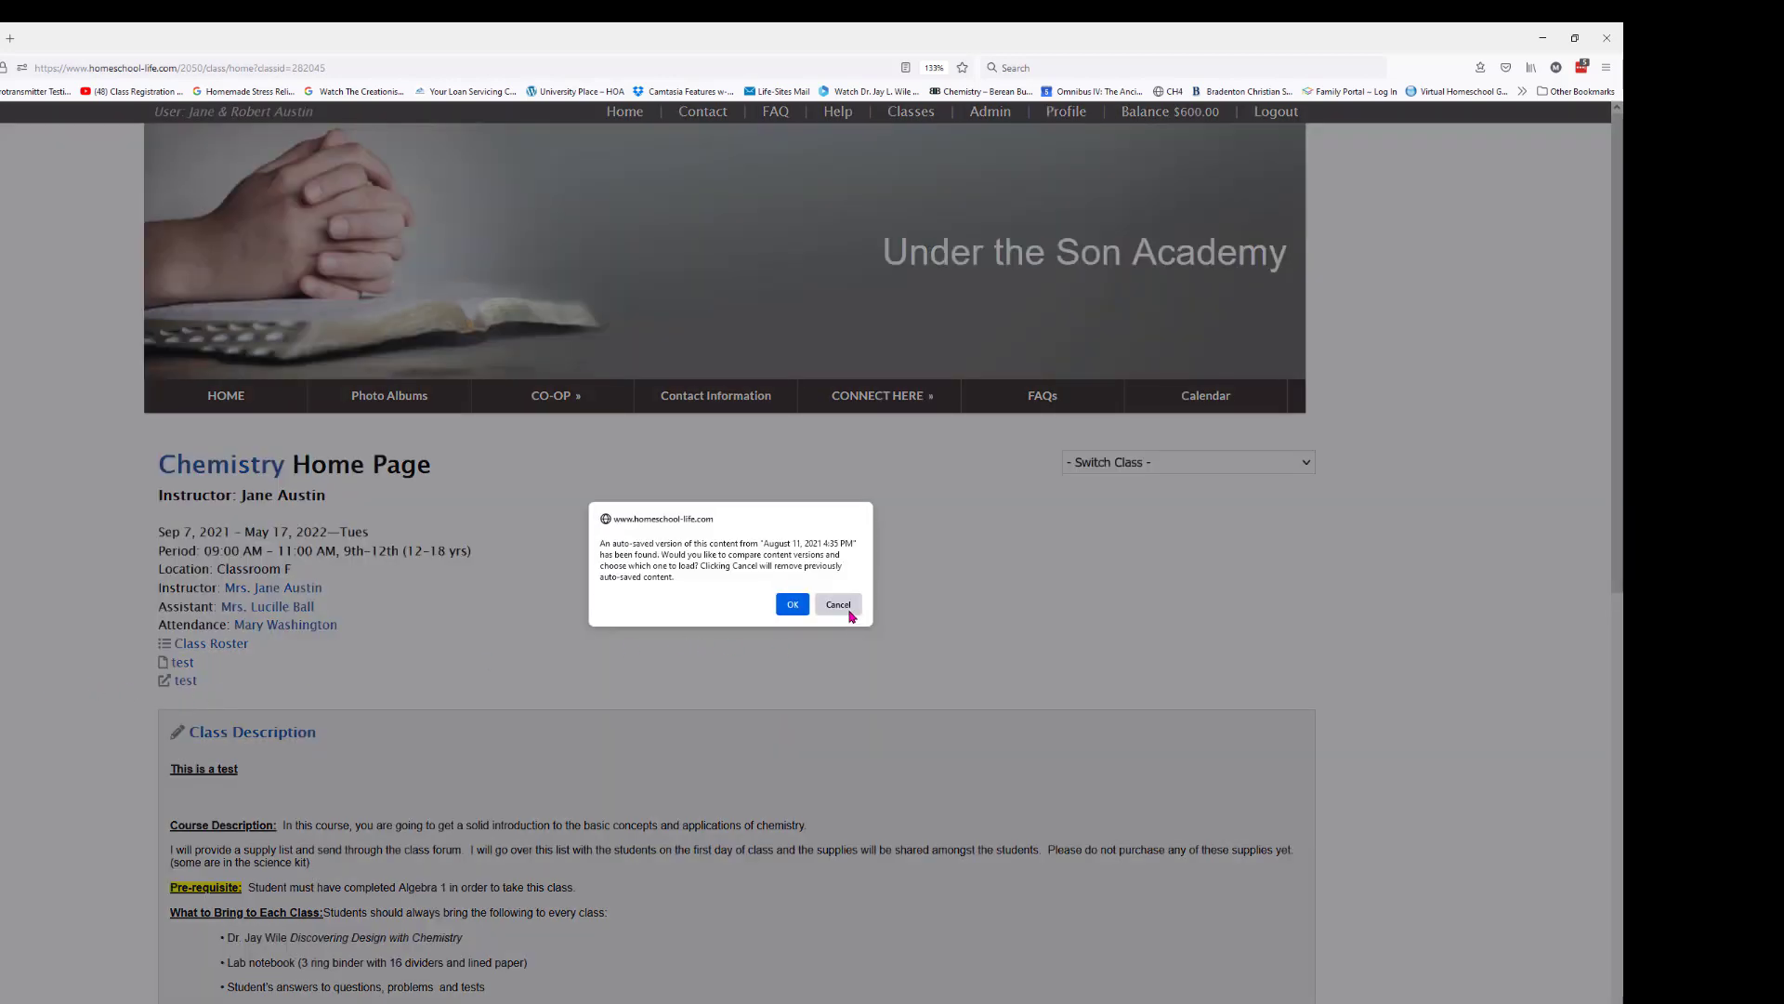
{"action": "left_click", "coordinate": [838, 604]}
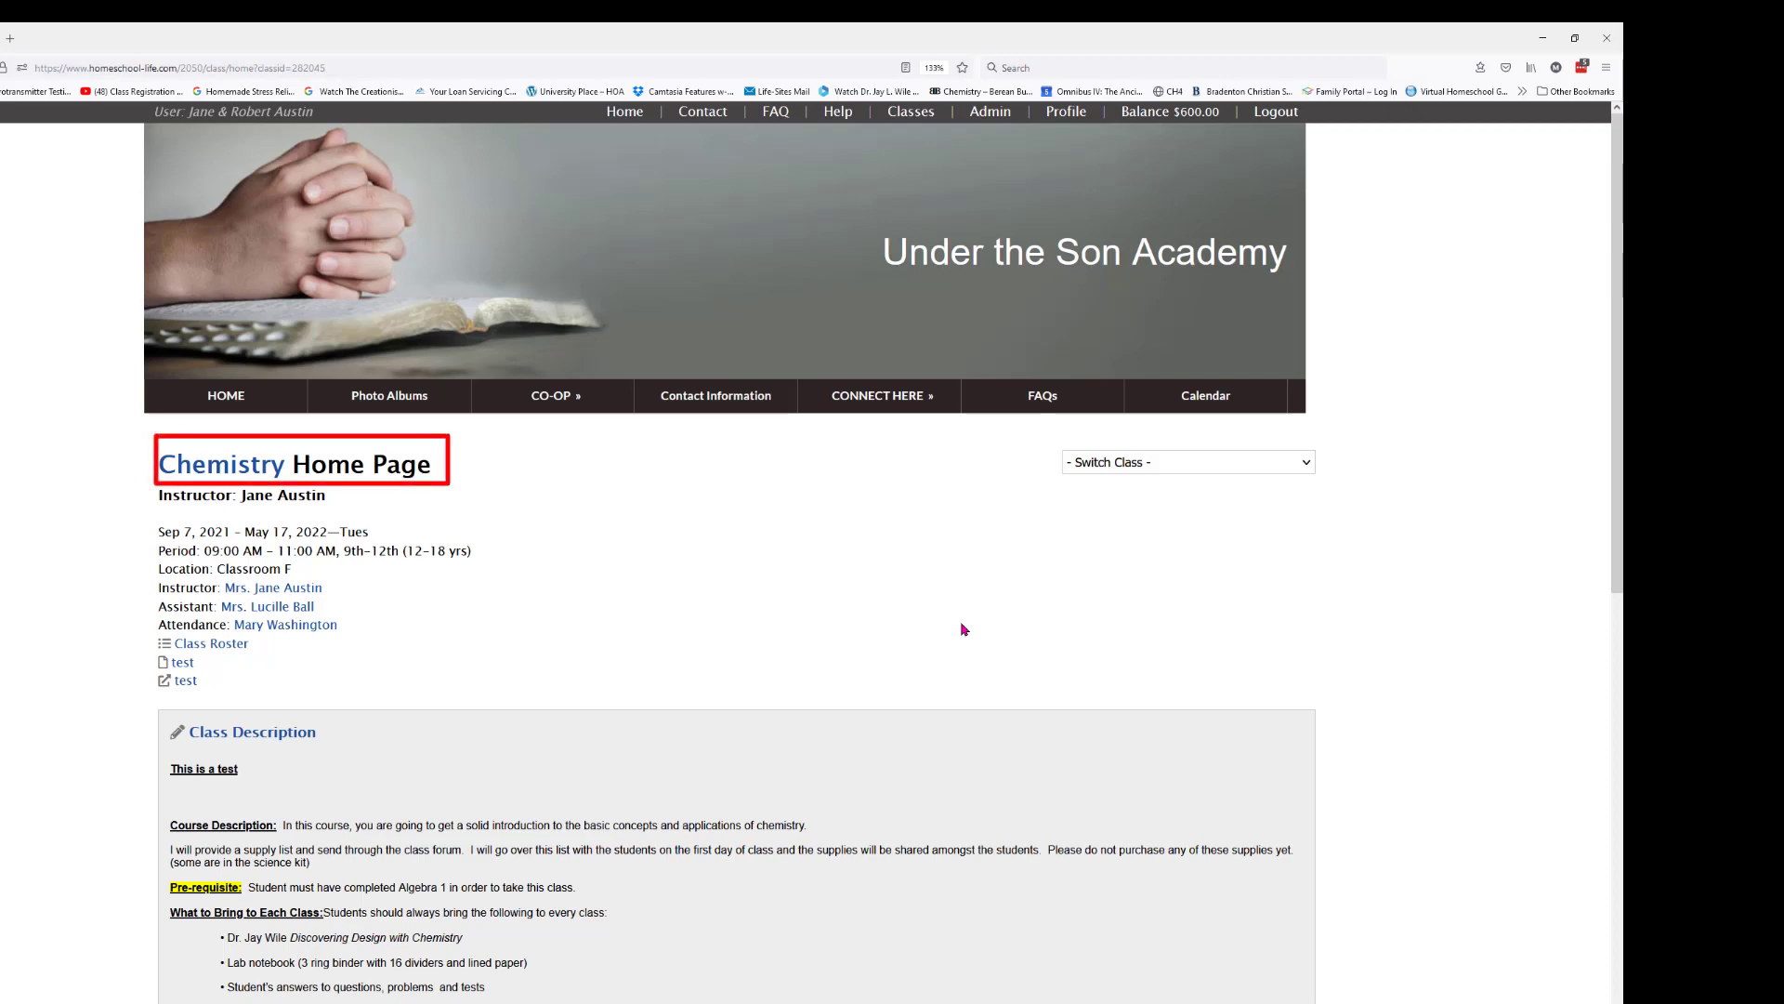
- Open Edit Class for Chemistry and show its Registration settings
{"action": "left_click", "coordinate": [234, 467]}
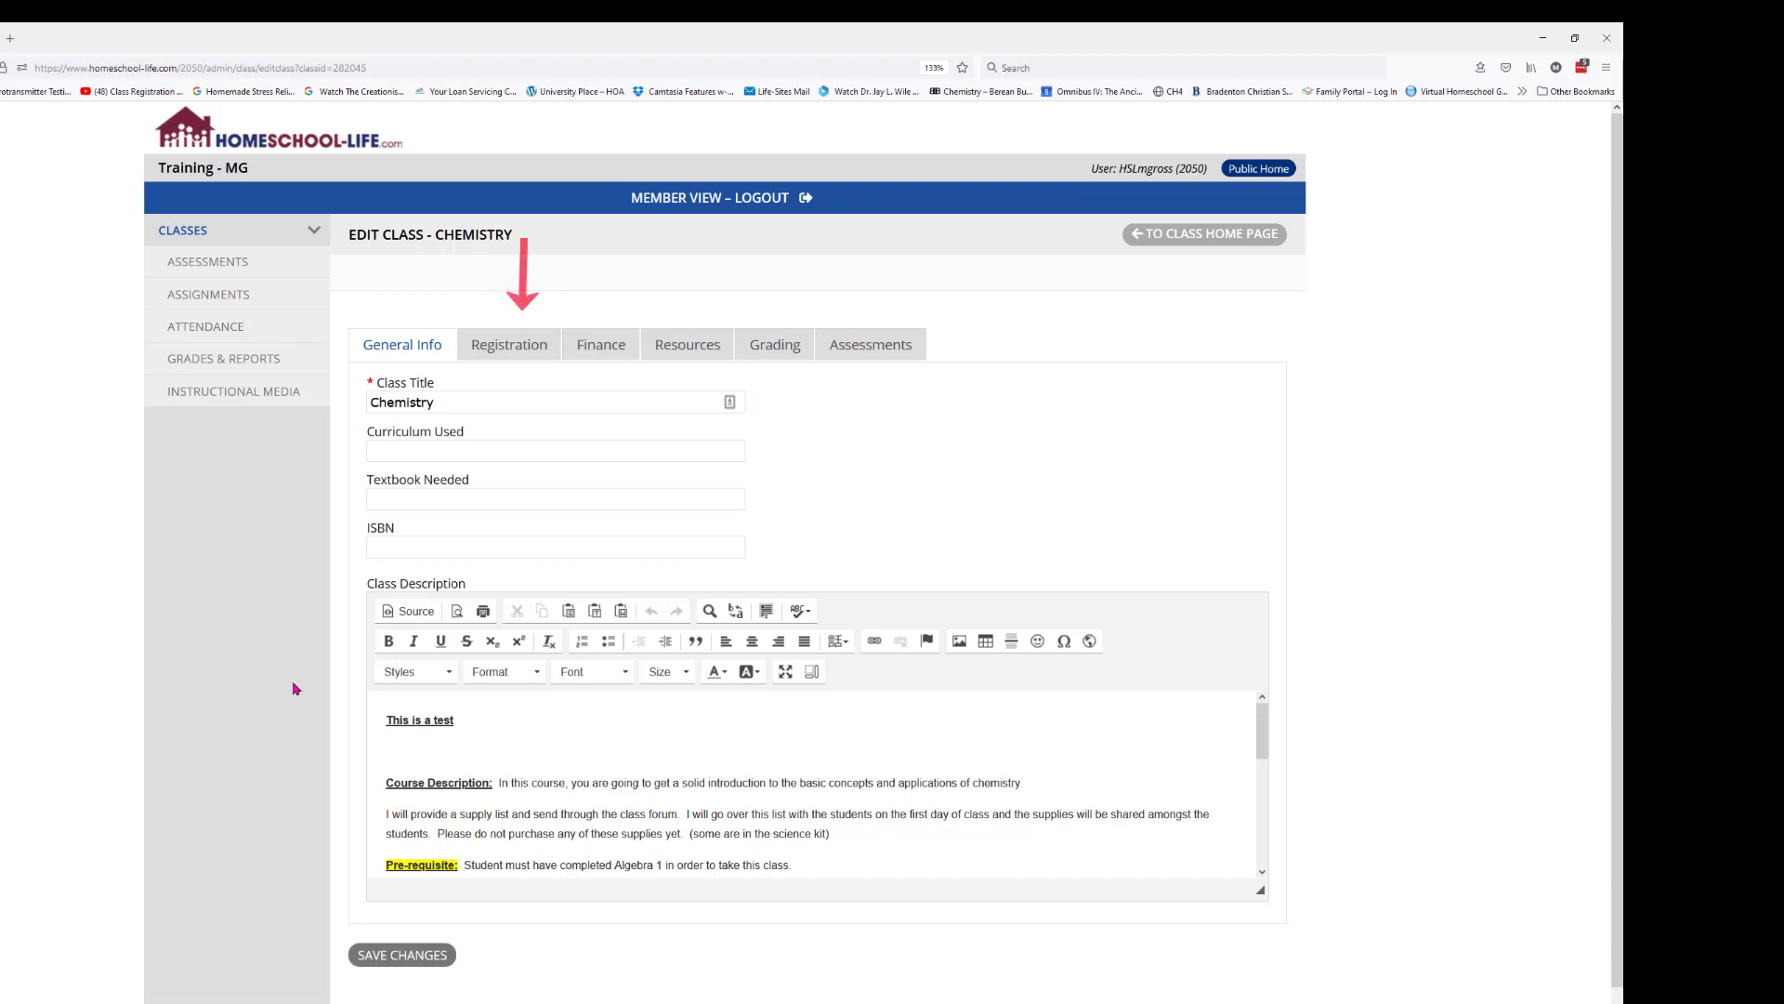
{"action": "left_click", "coordinate": [509, 345]}
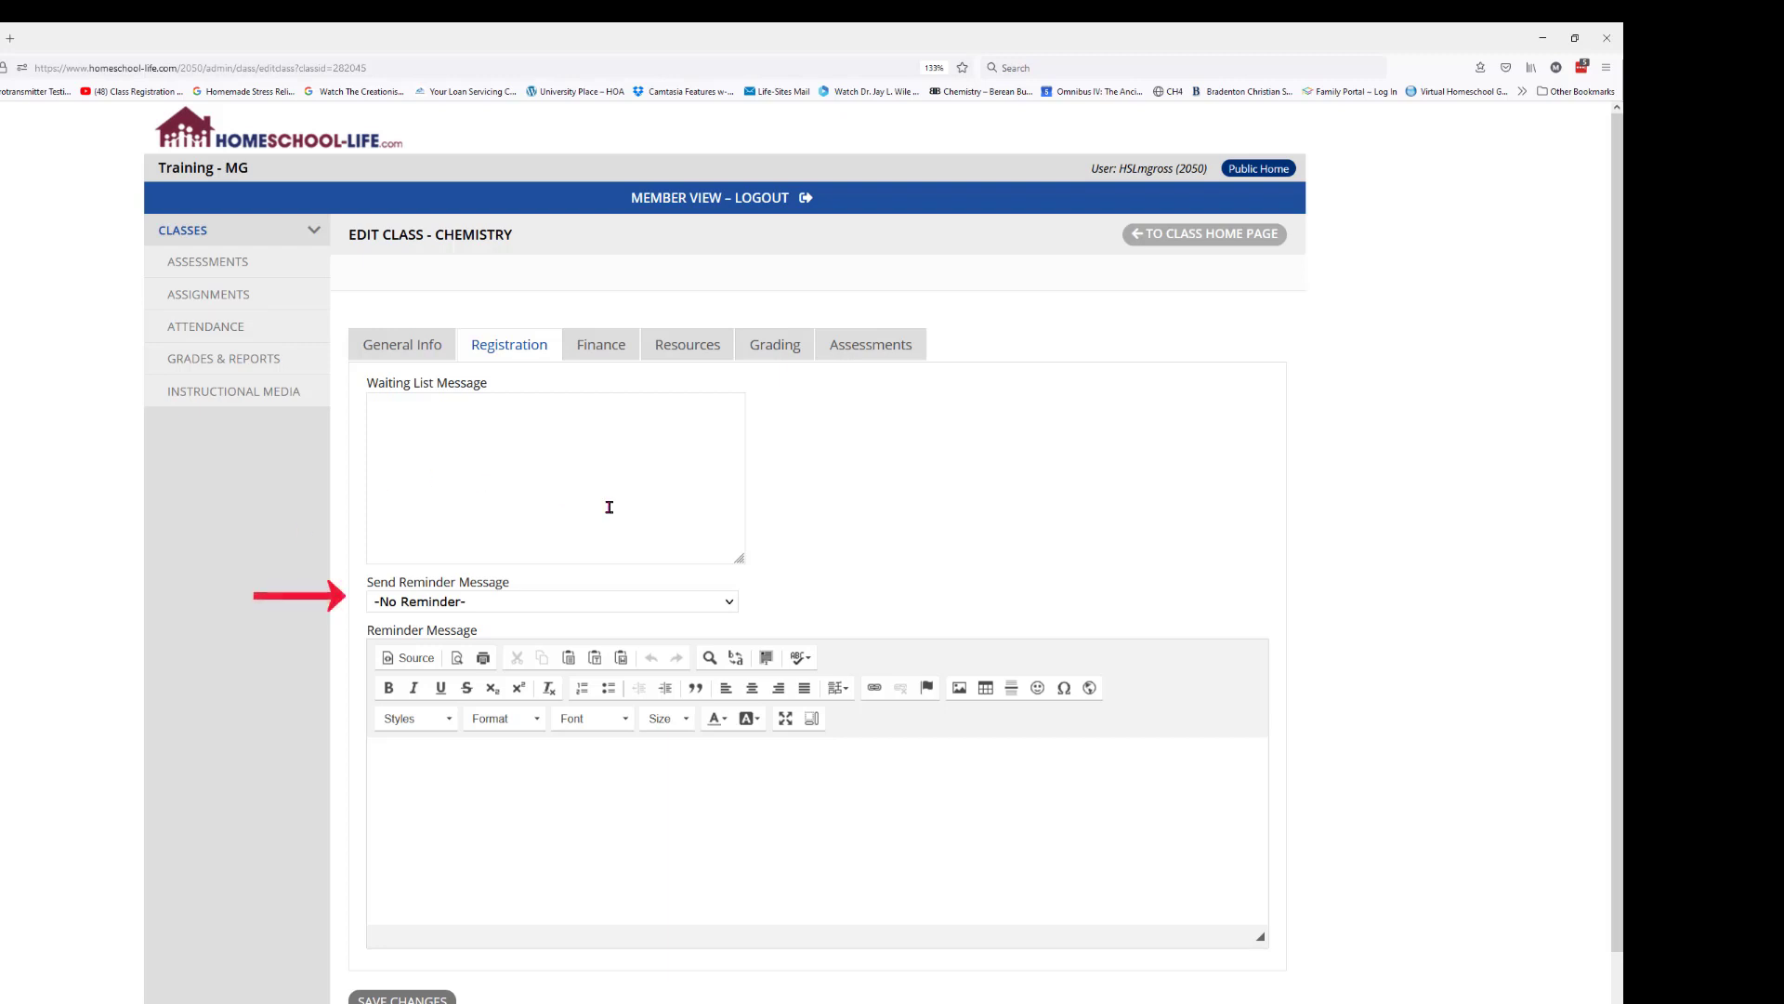
- Keep the reminder at No Reminder and view the Finance note 'testing again'
{"action": "left_click", "coordinate": [729, 606]}
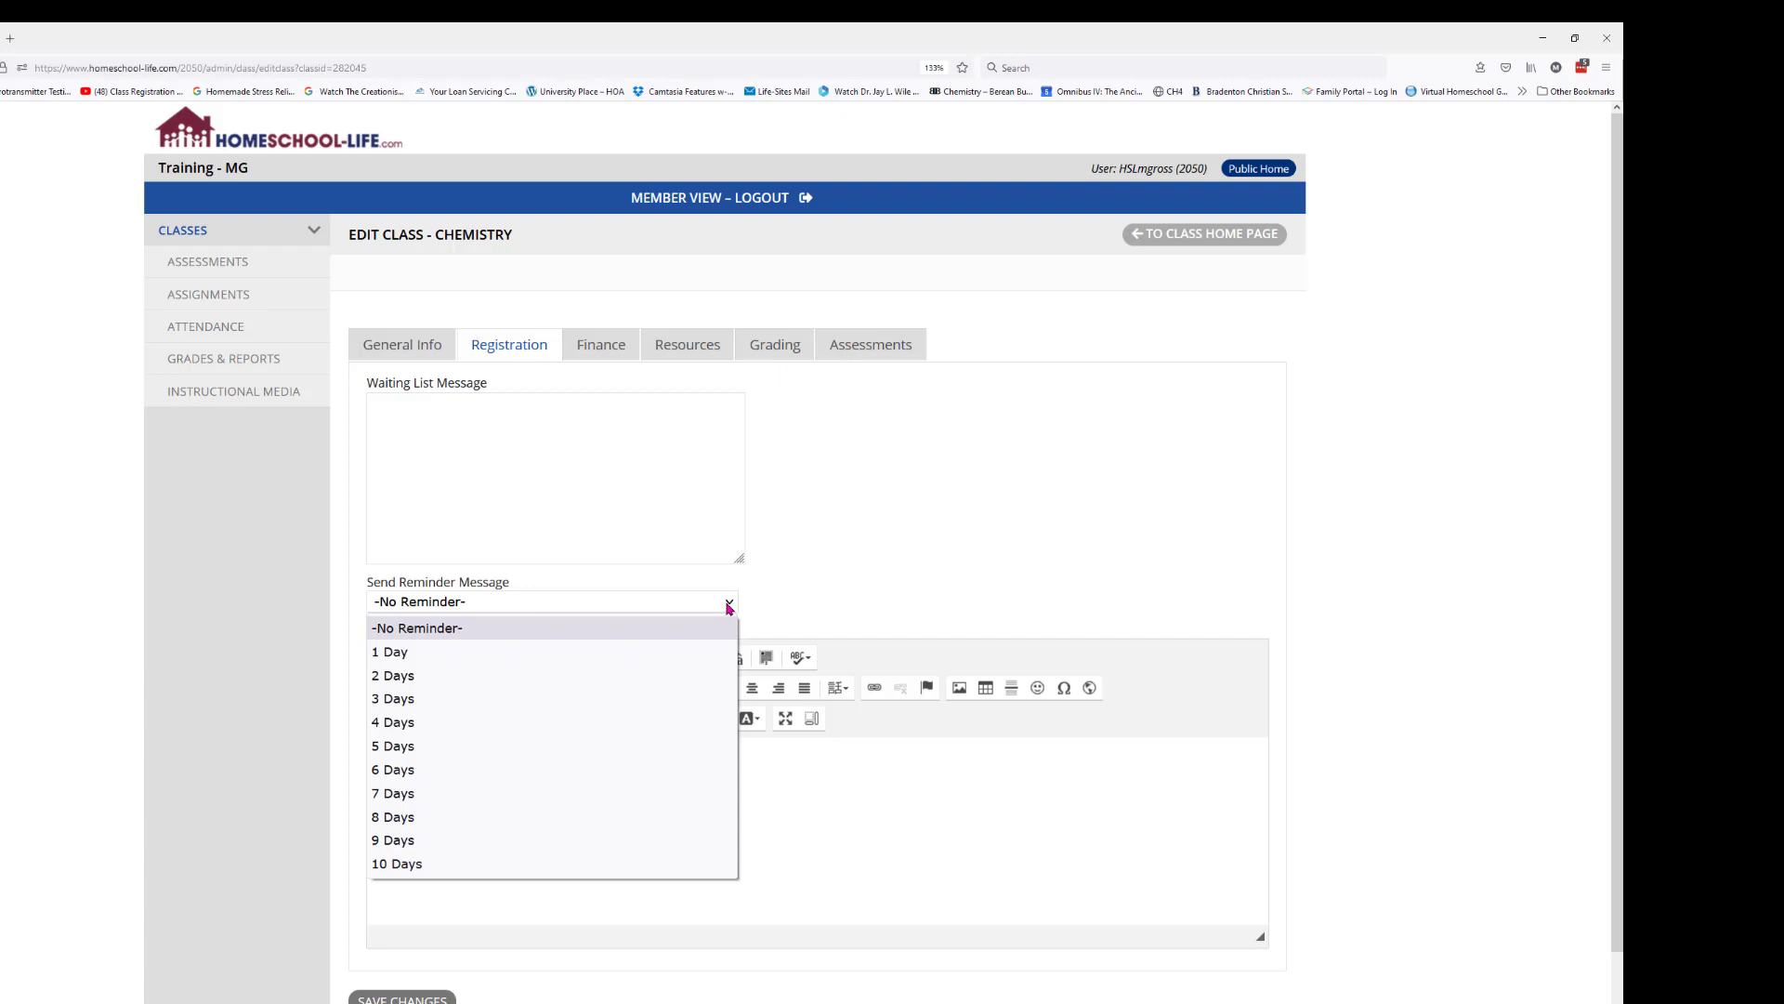
{"action": "left_click", "coordinate": [789, 608]}
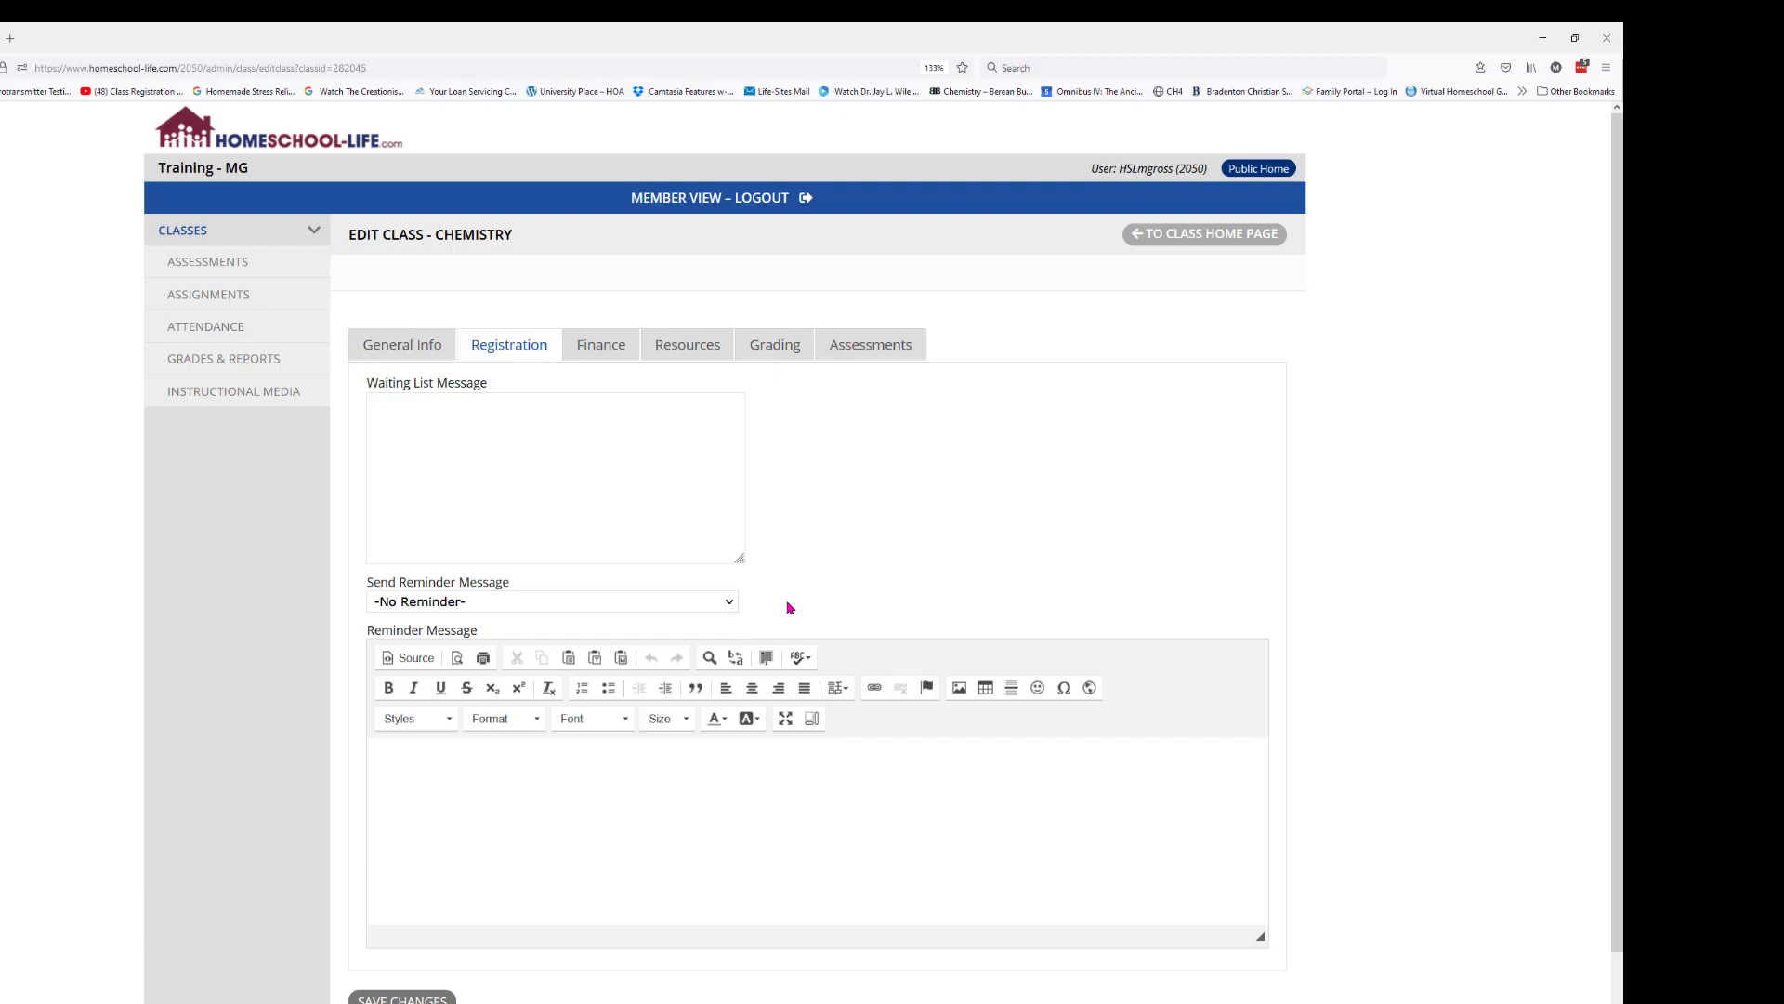
{"action": "left_click", "coordinate": [733, 606]}
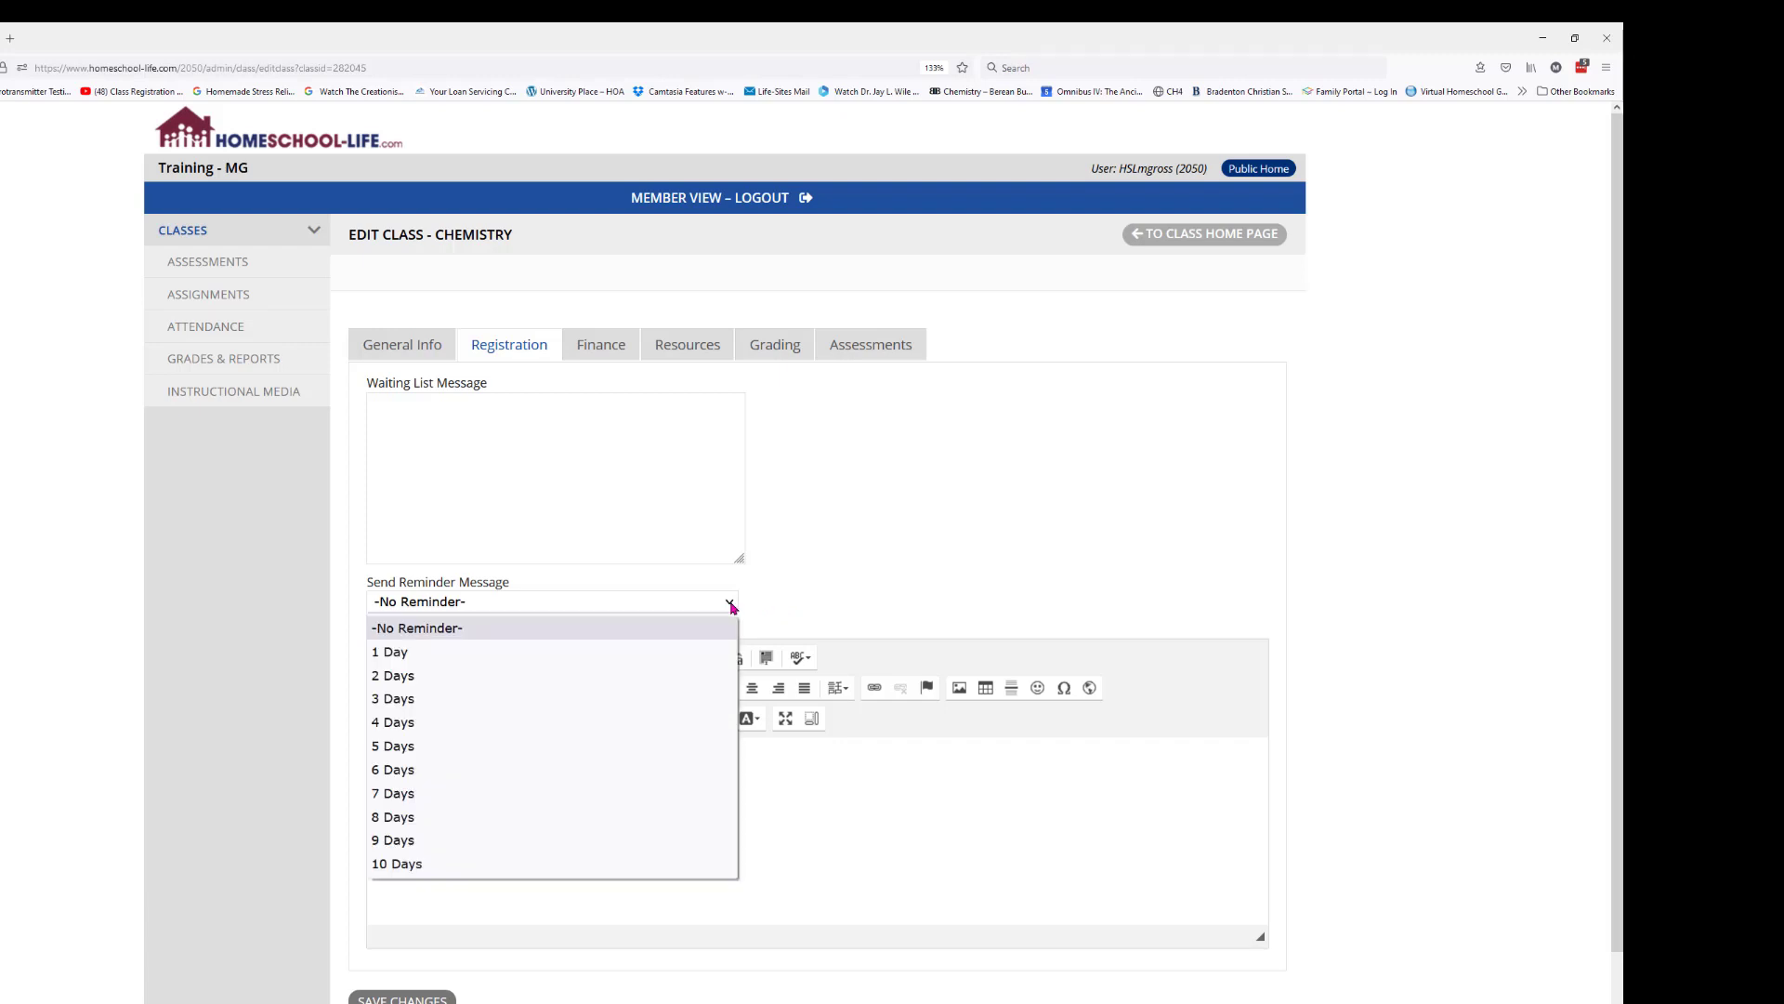
{"action": "left_click", "coordinate": [764, 602]}
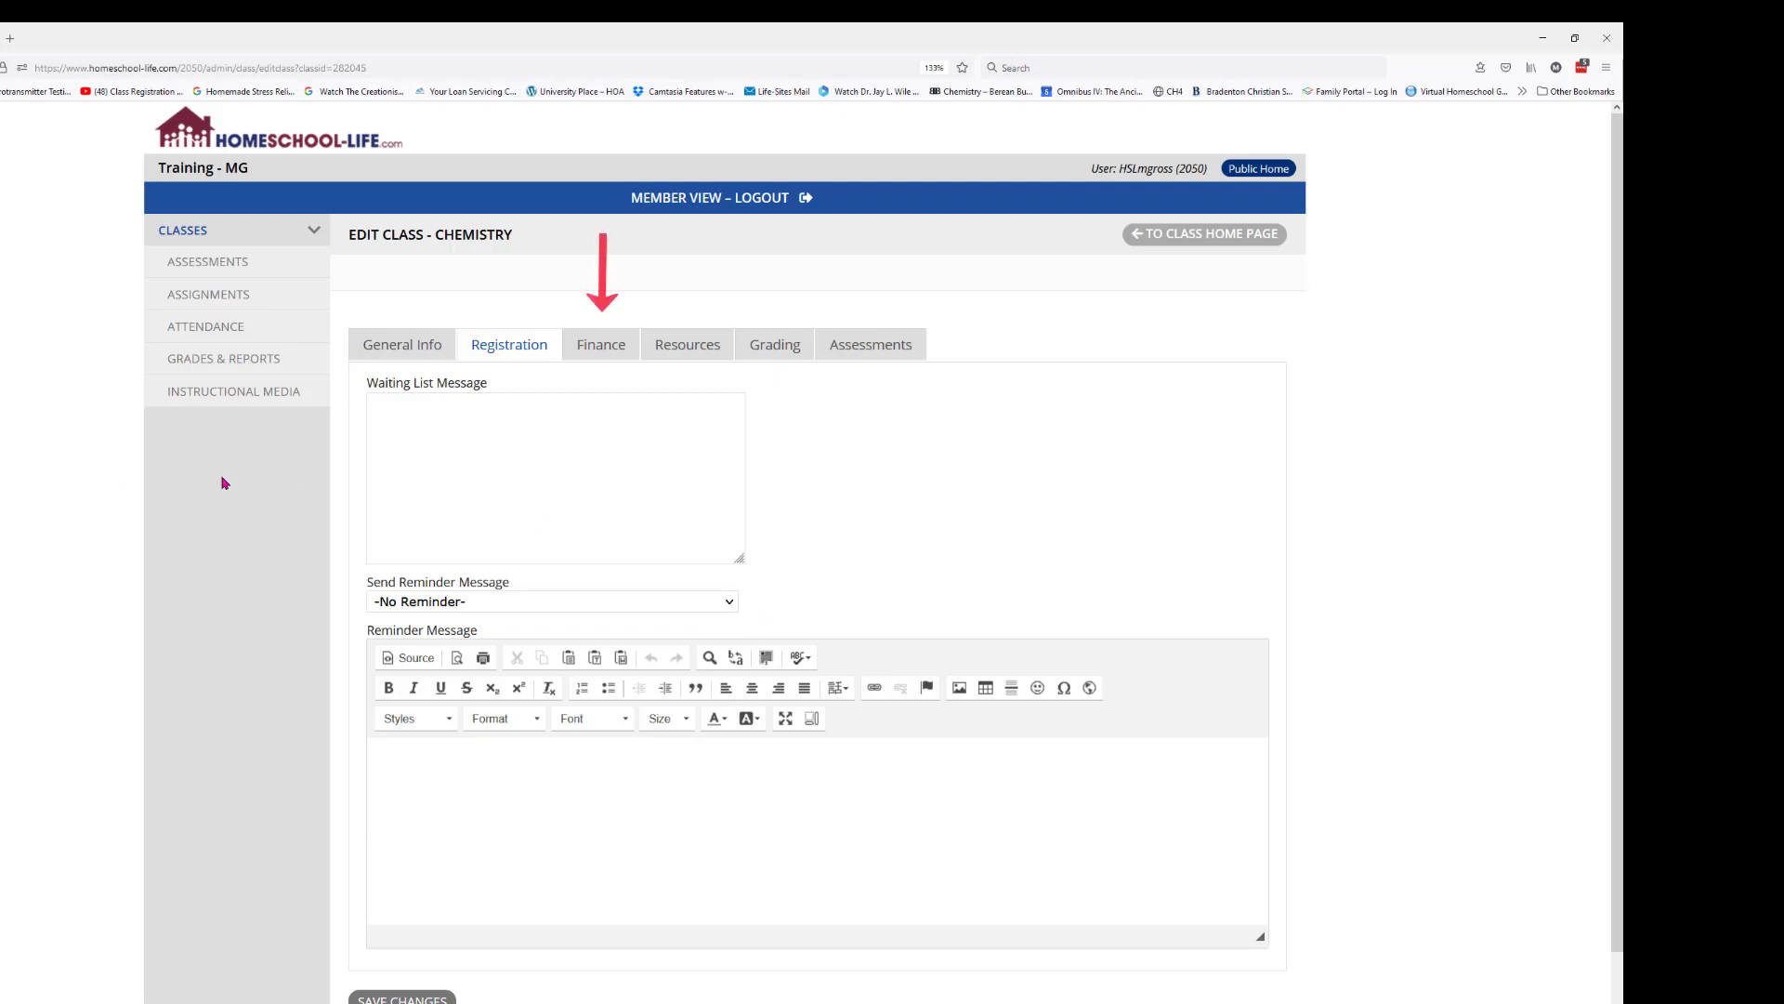
{"action": "left_click", "coordinate": [610, 351]}
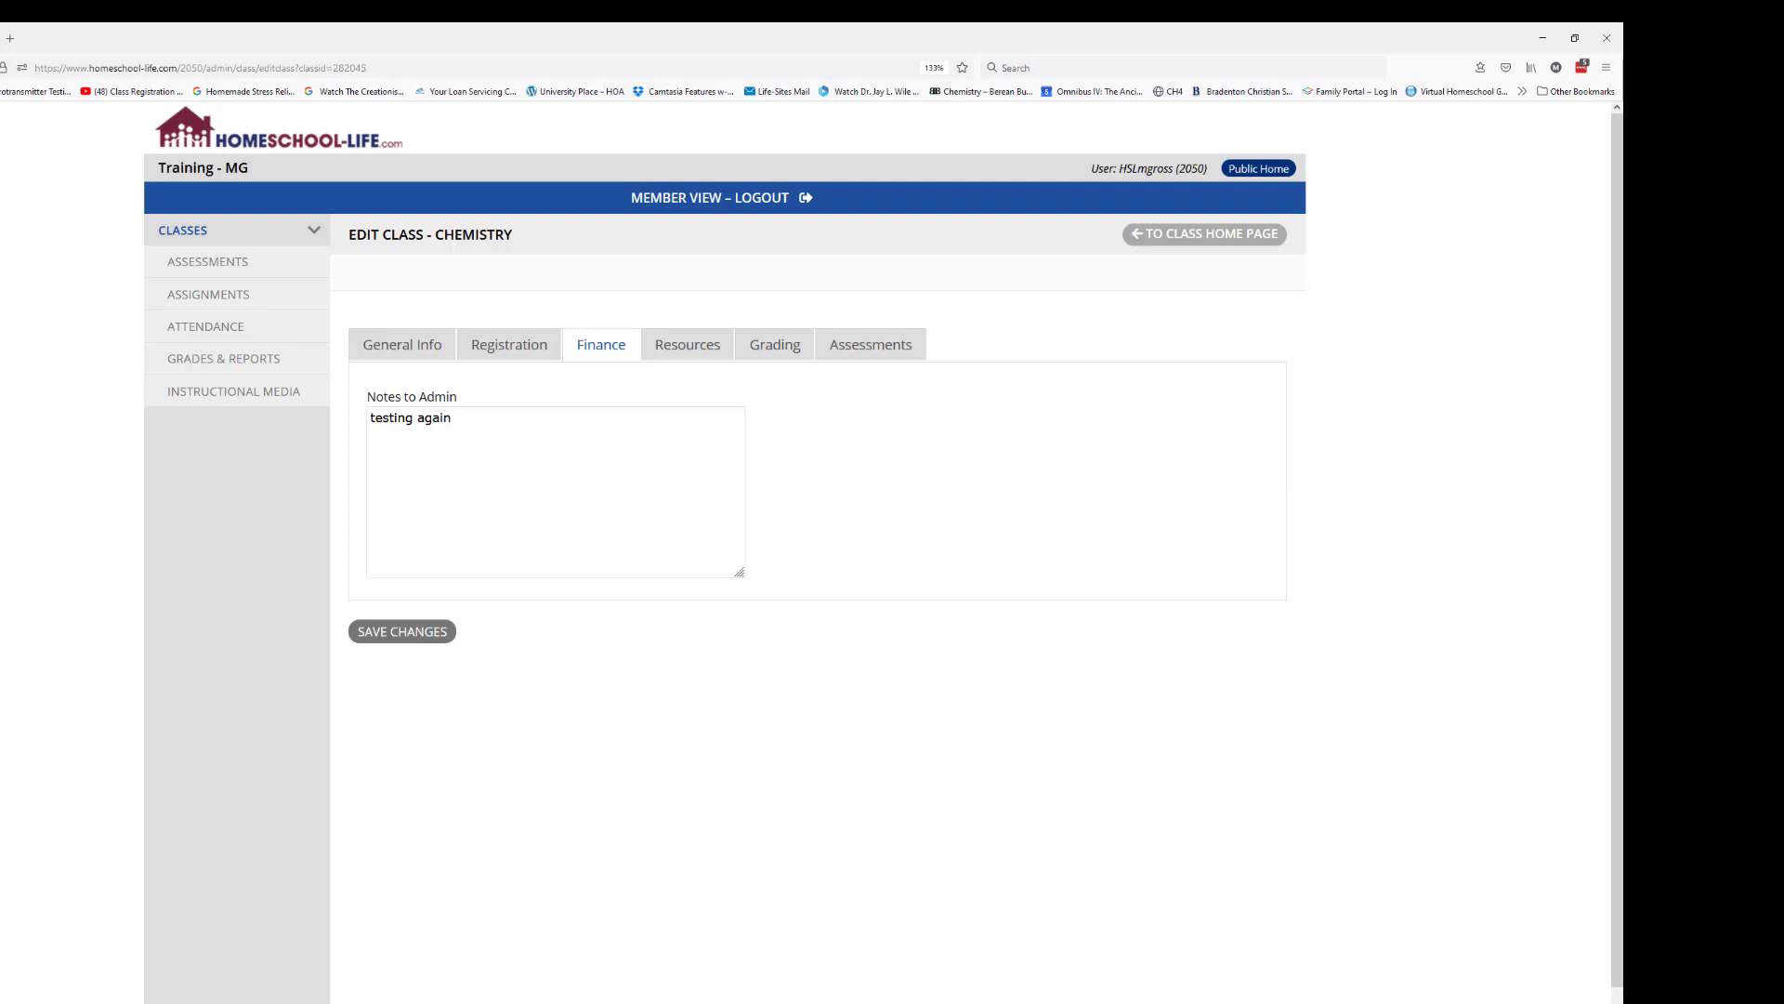
- Check Chemistry's resources, cancel an attempted new resource, and reopen the Resources list
{"action": "left_click", "coordinate": [690, 351]}
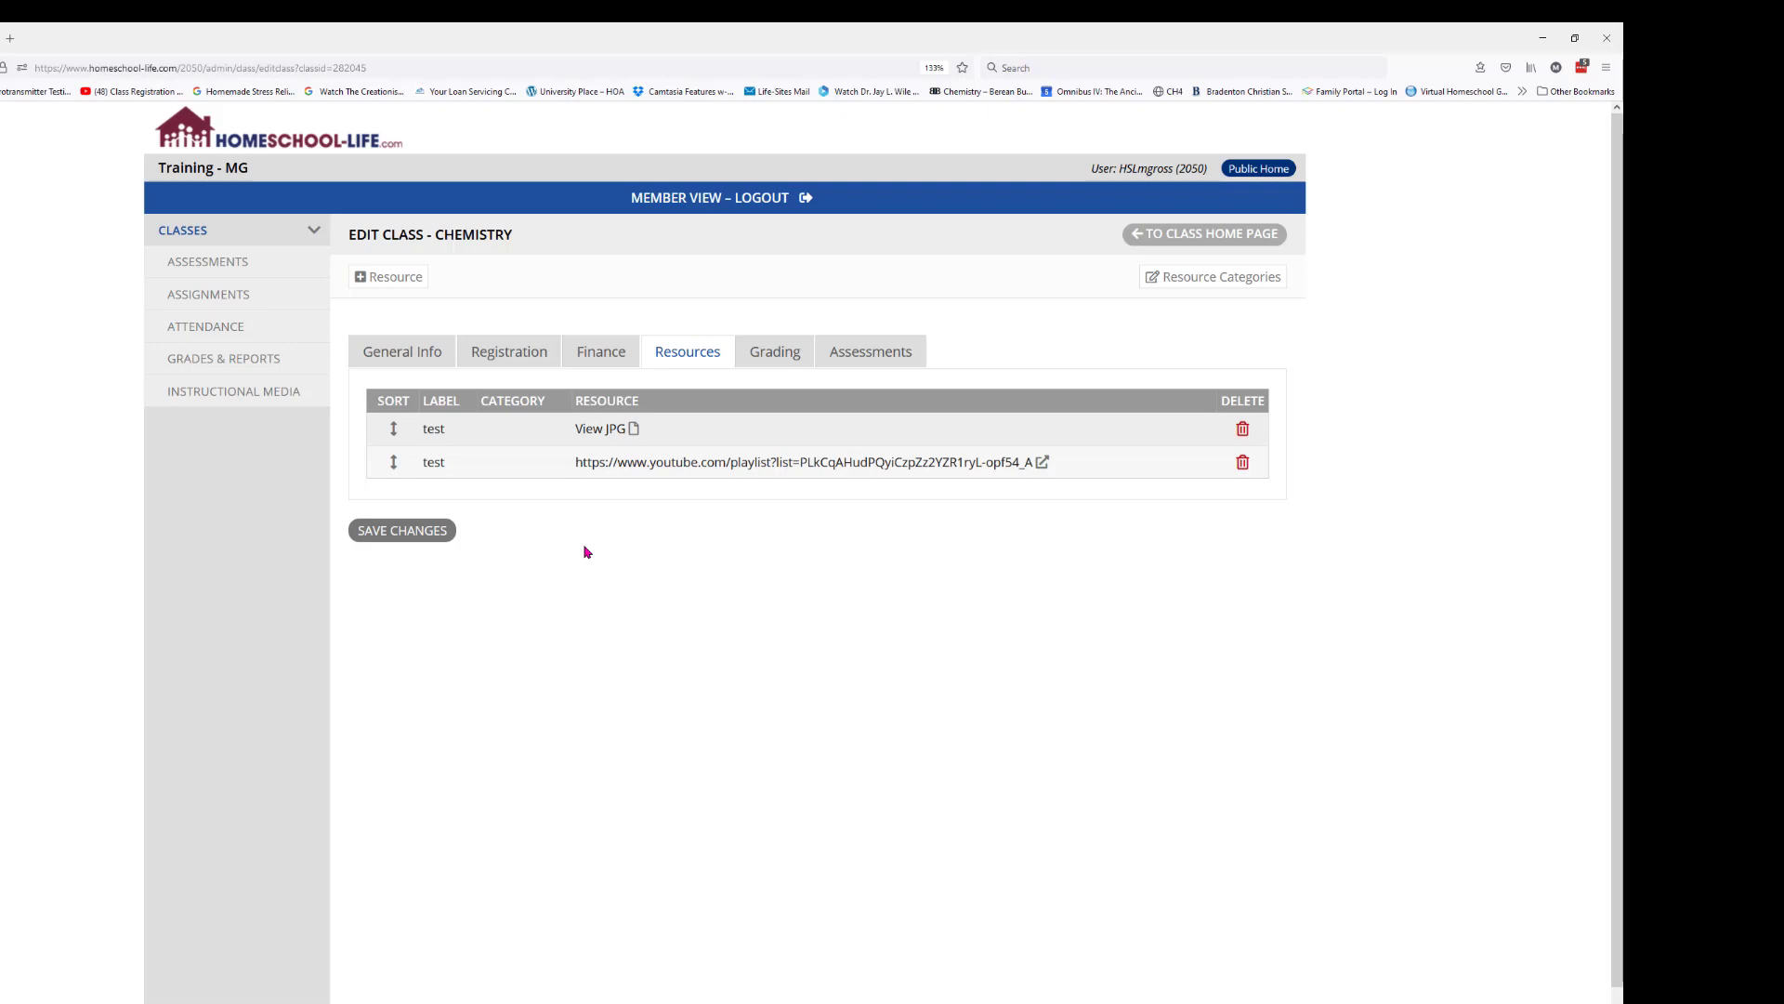
{"action": "left_click", "coordinate": [382, 280]}
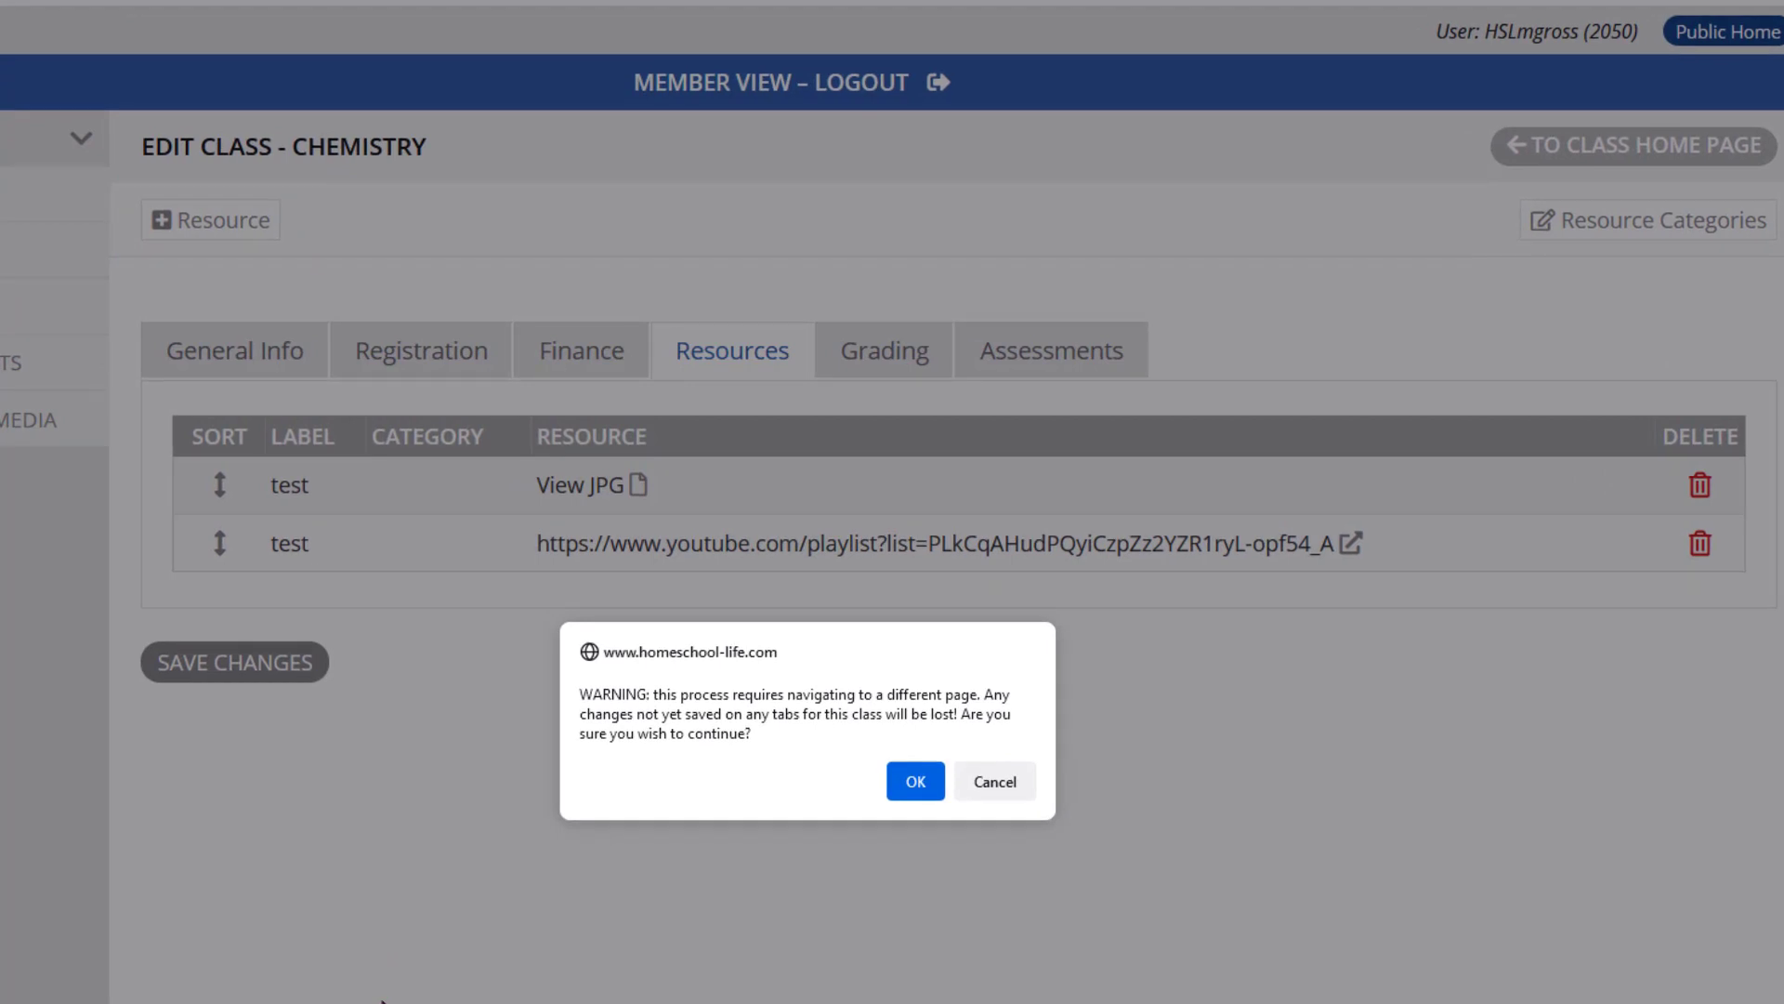
{"action": "left_click", "coordinate": [985, 788]}
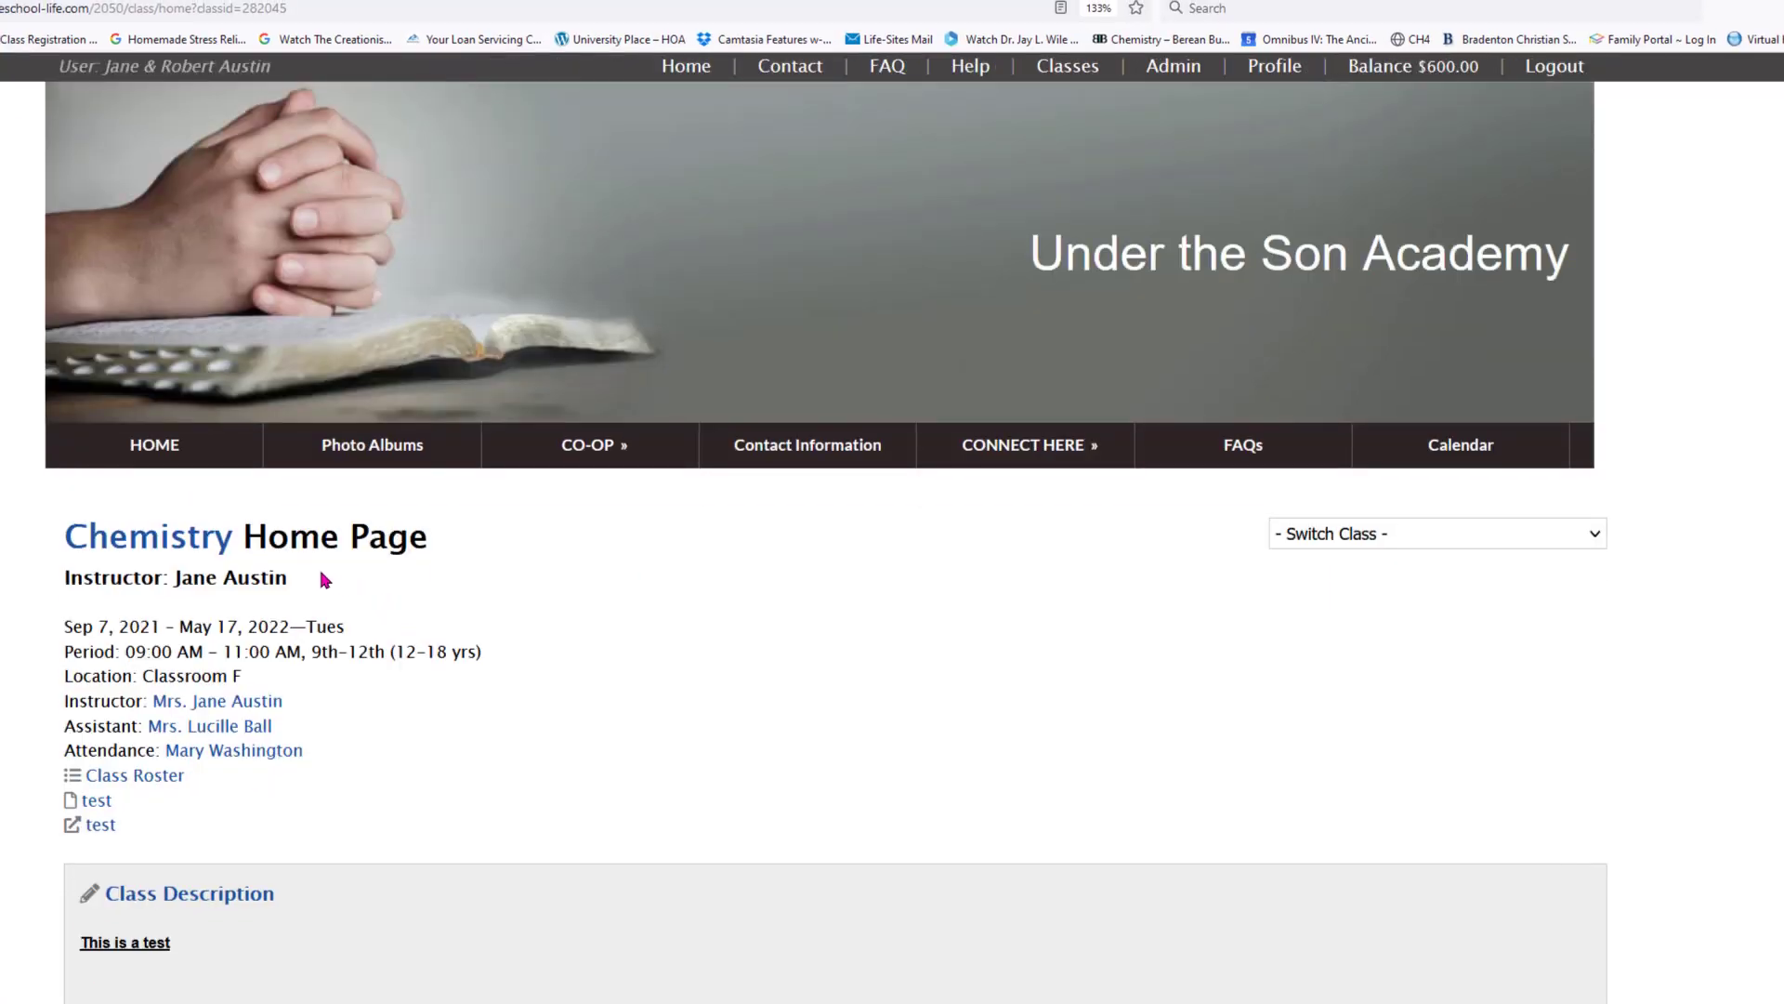
{"action": "left_click", "coordinate": [158, 548]}
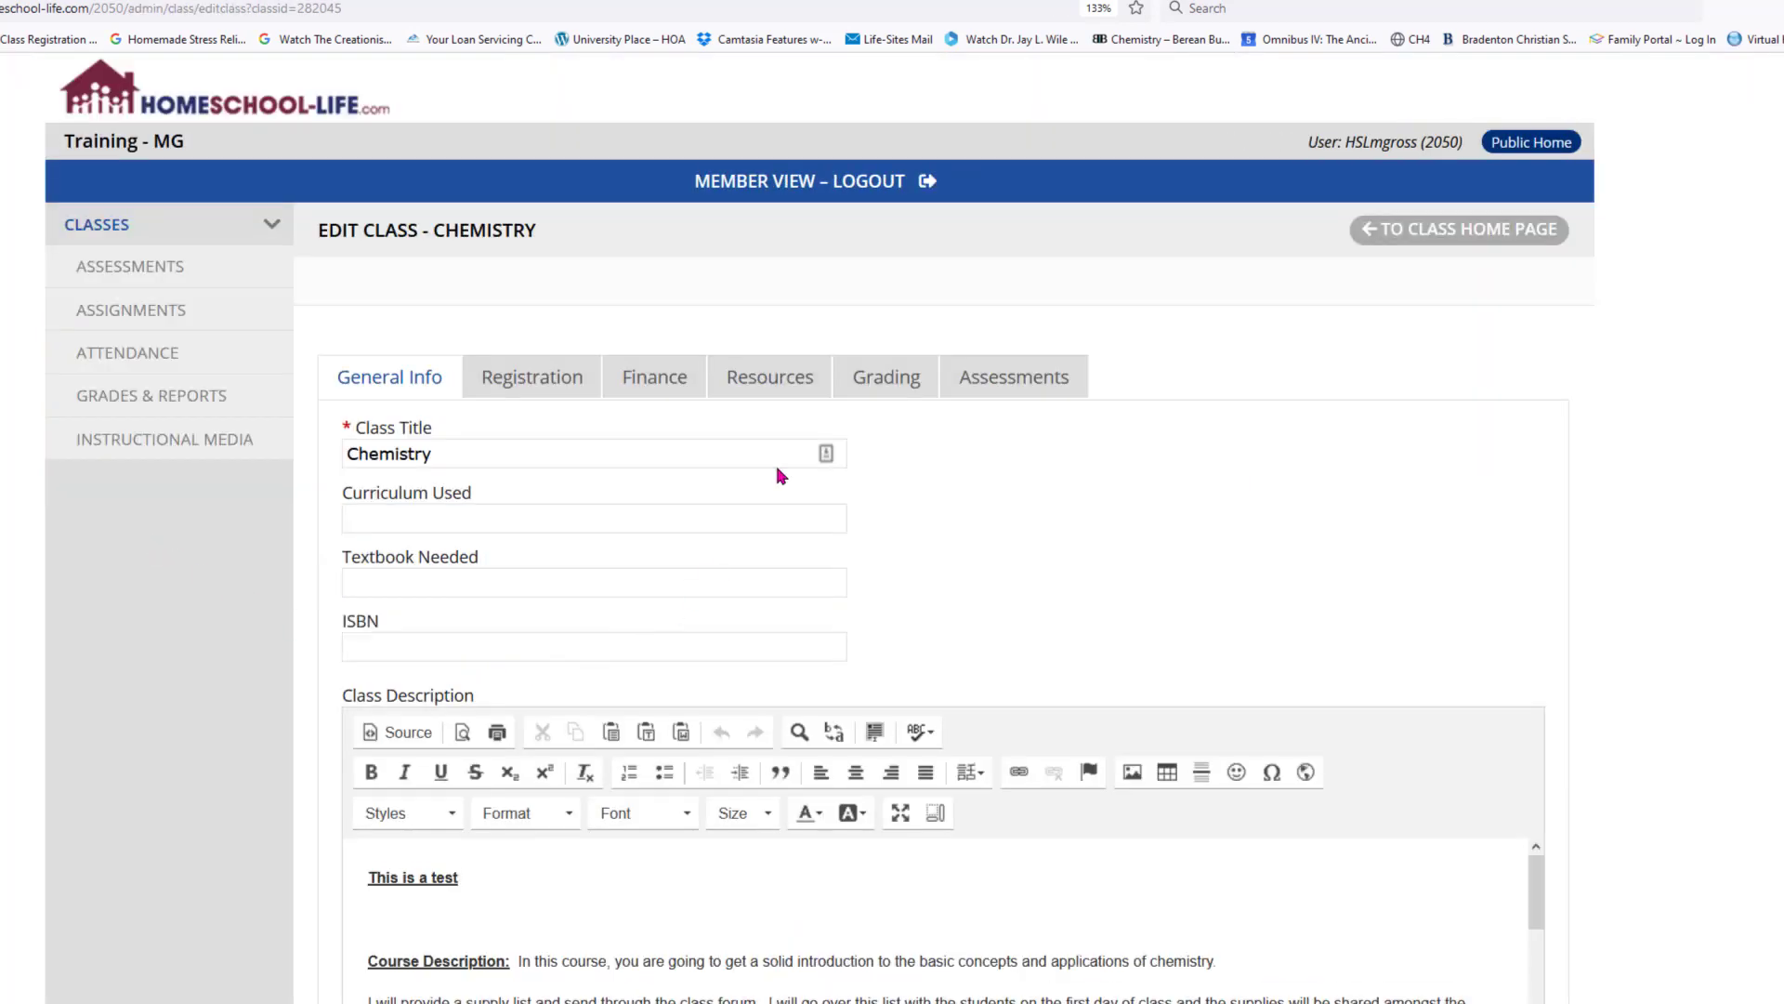
{"action": "left_click", "coordinate": [770, 377]}
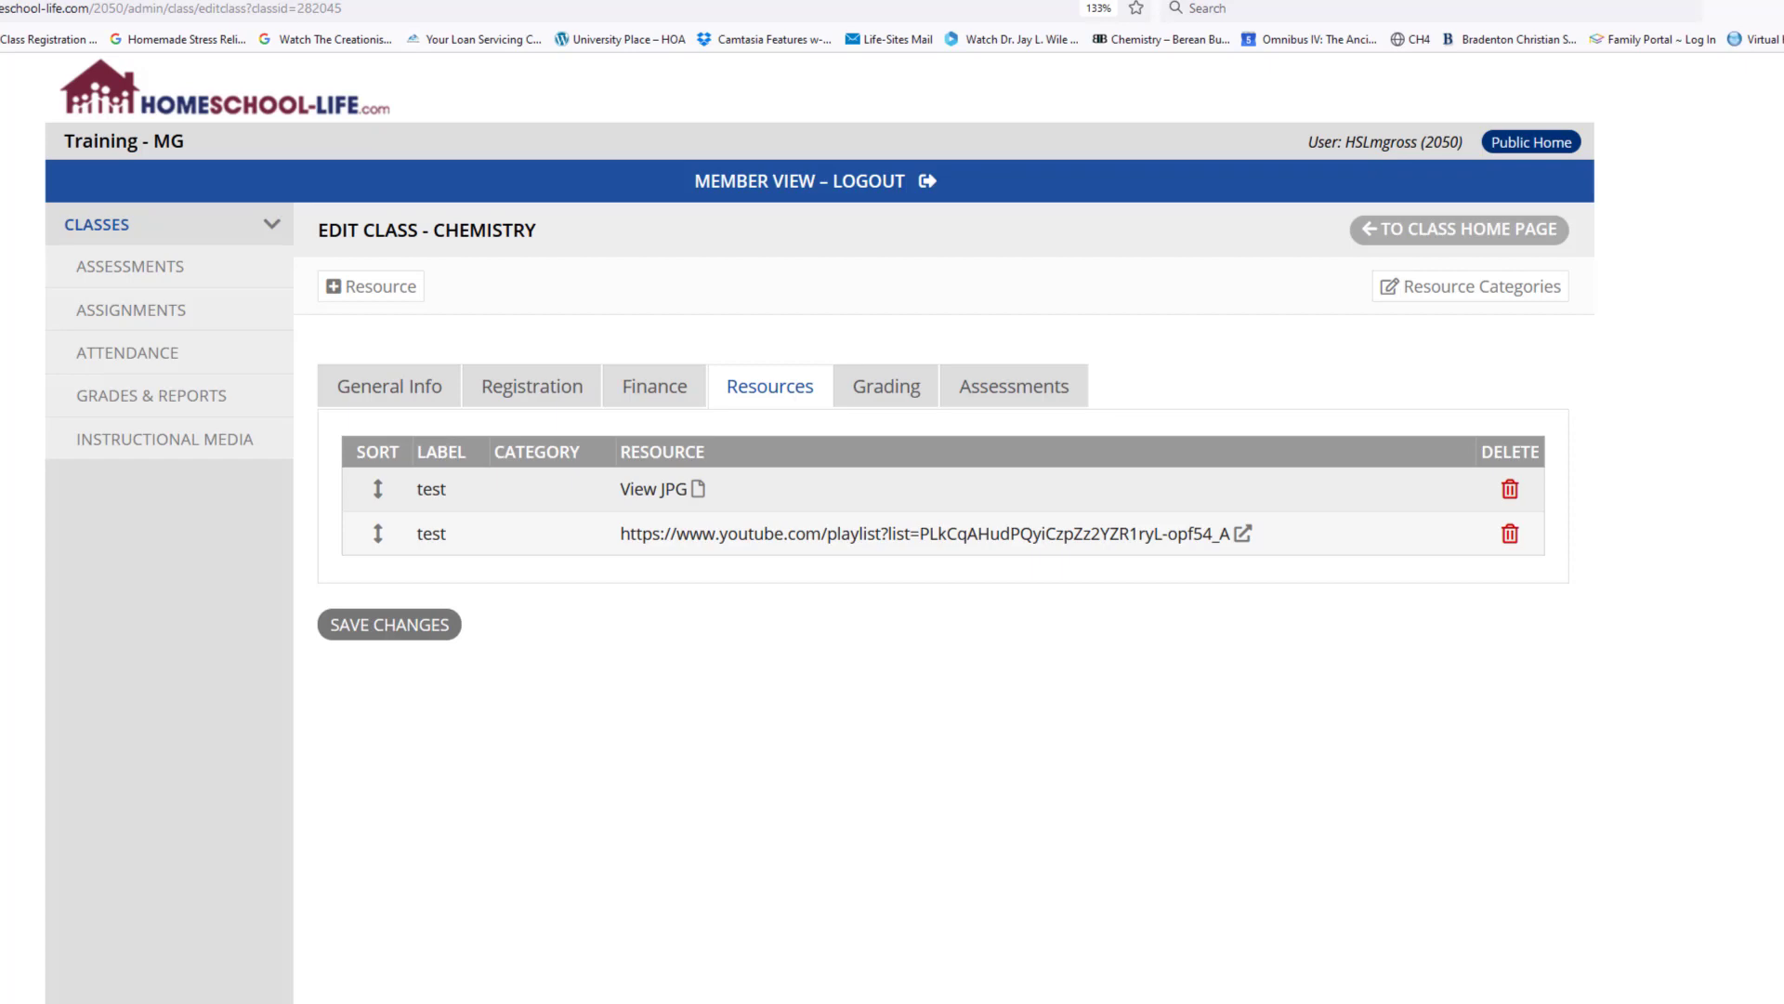
- Add a 'Class Supply List' resource to Chemistry with an attached JPG file
{"action": "left_click", "coordinate": [363, 296]}
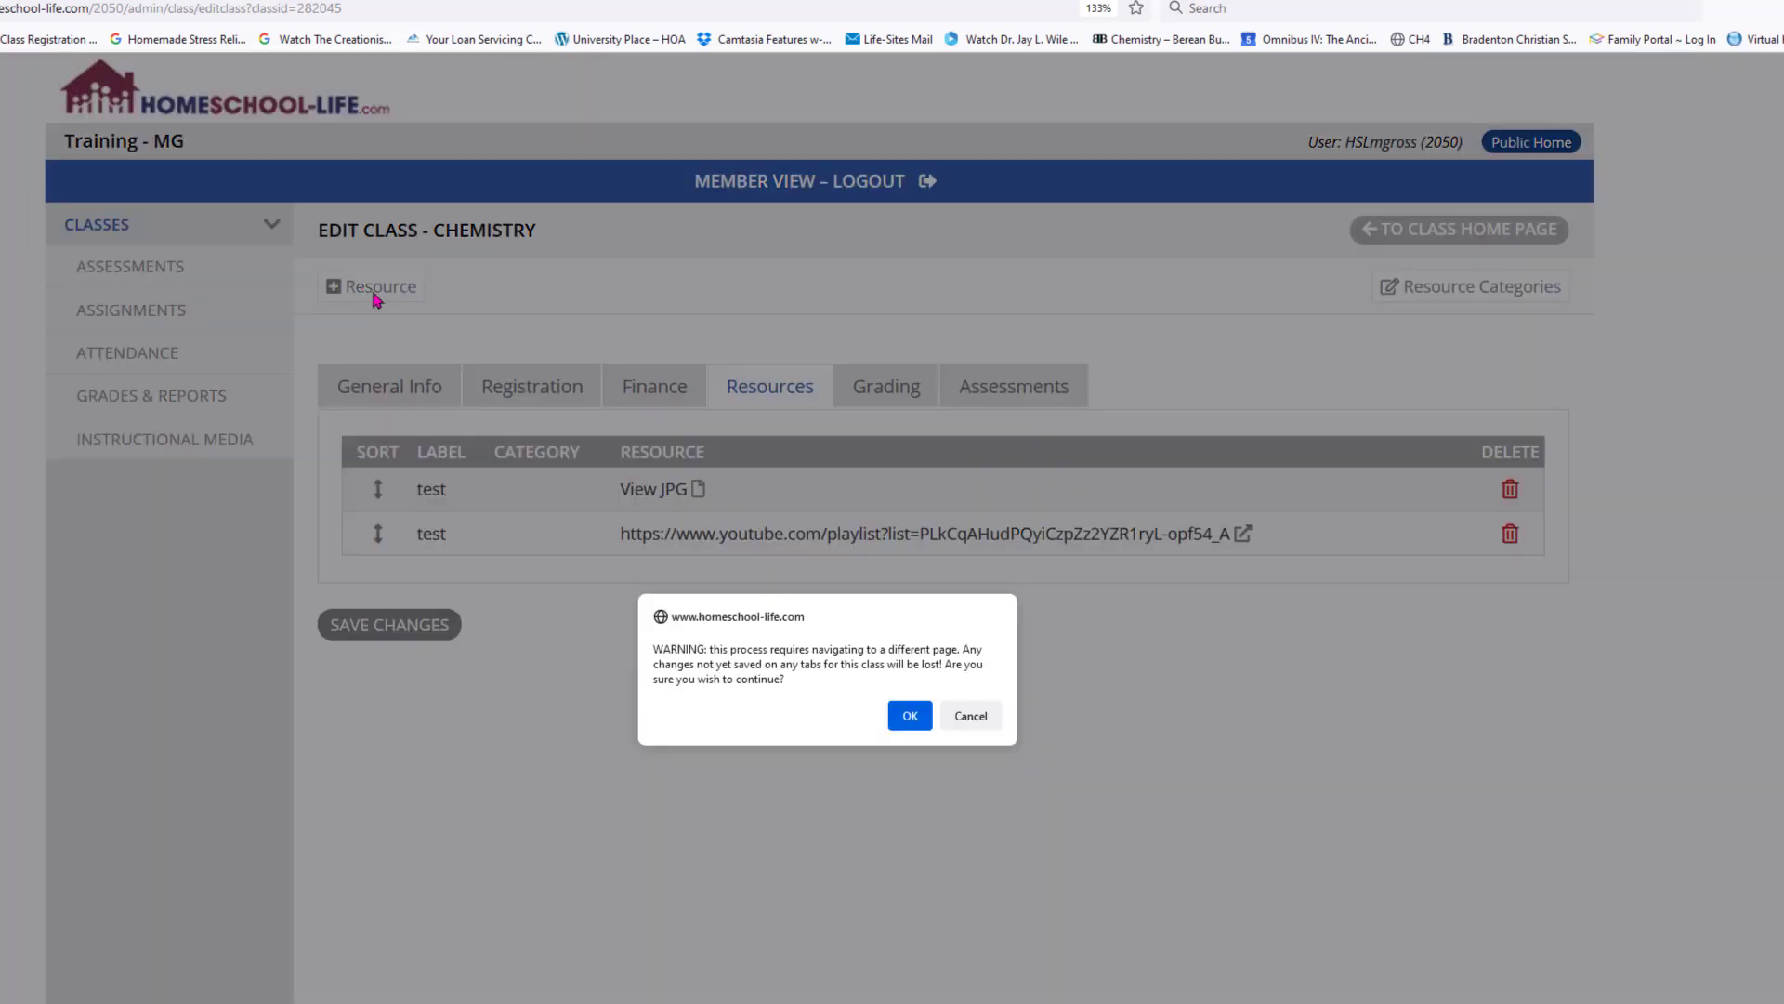
{"action": "left_click", "coordinate": [911, 717]}
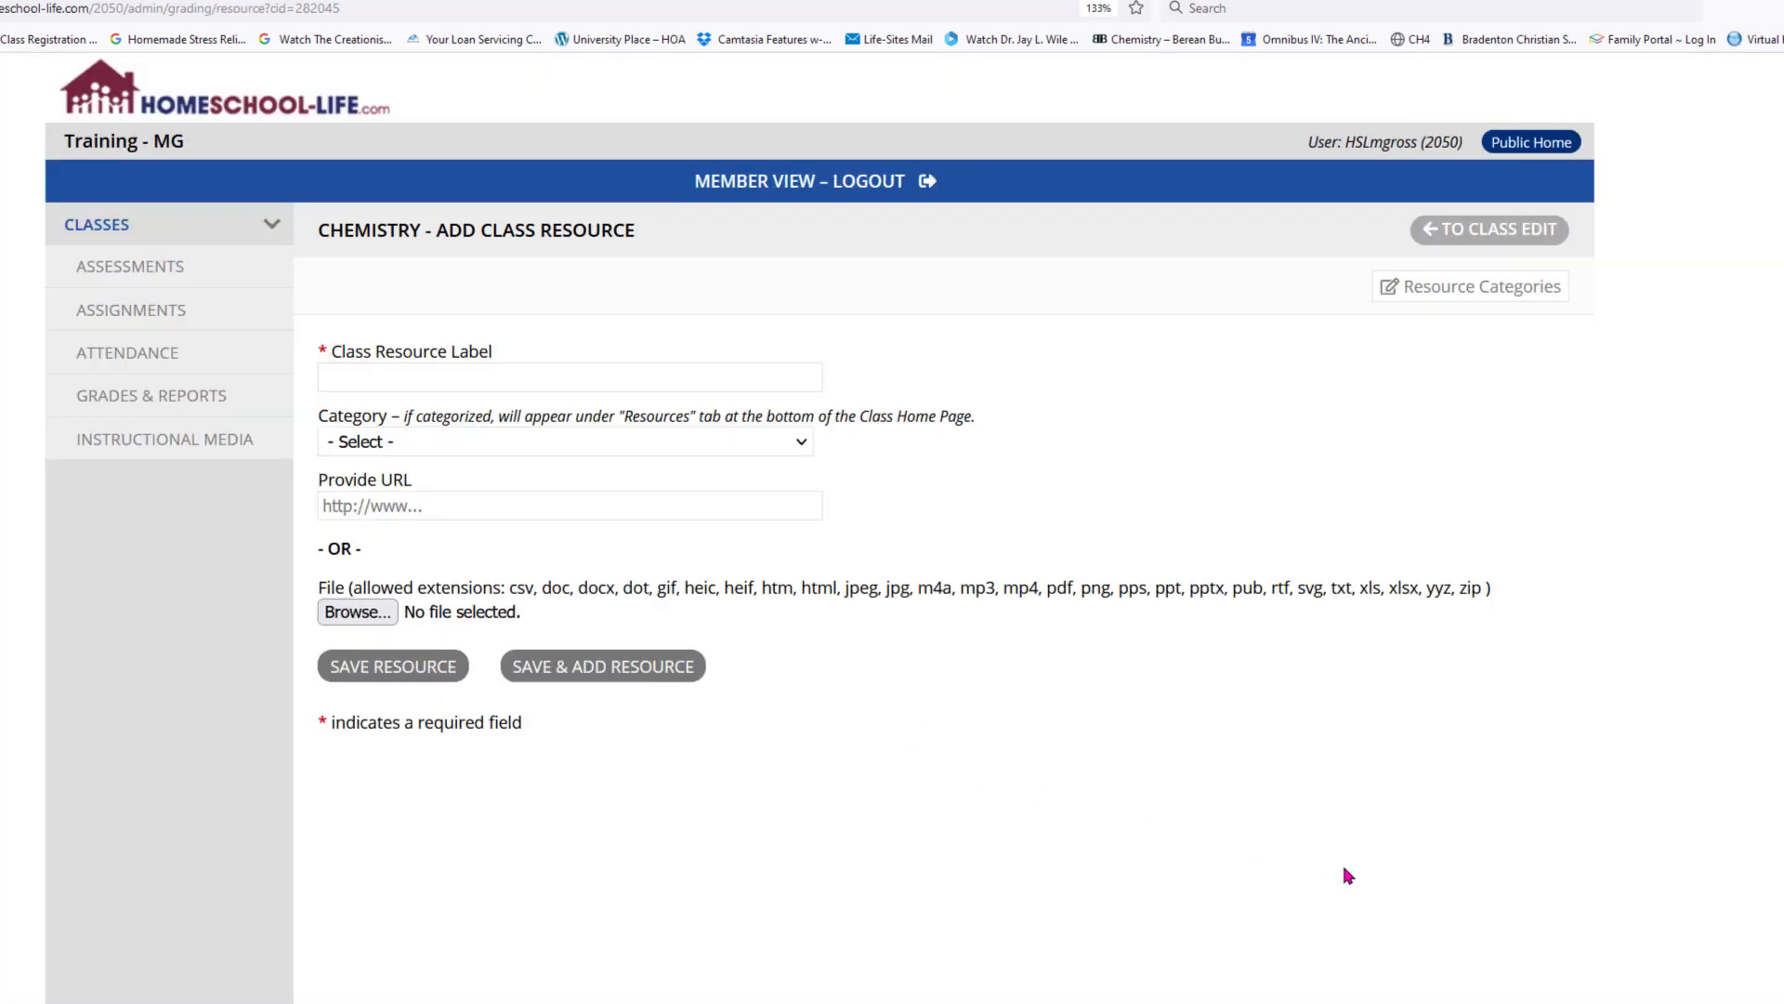
{"action": "left_click", "coordinate": [616, 377]}
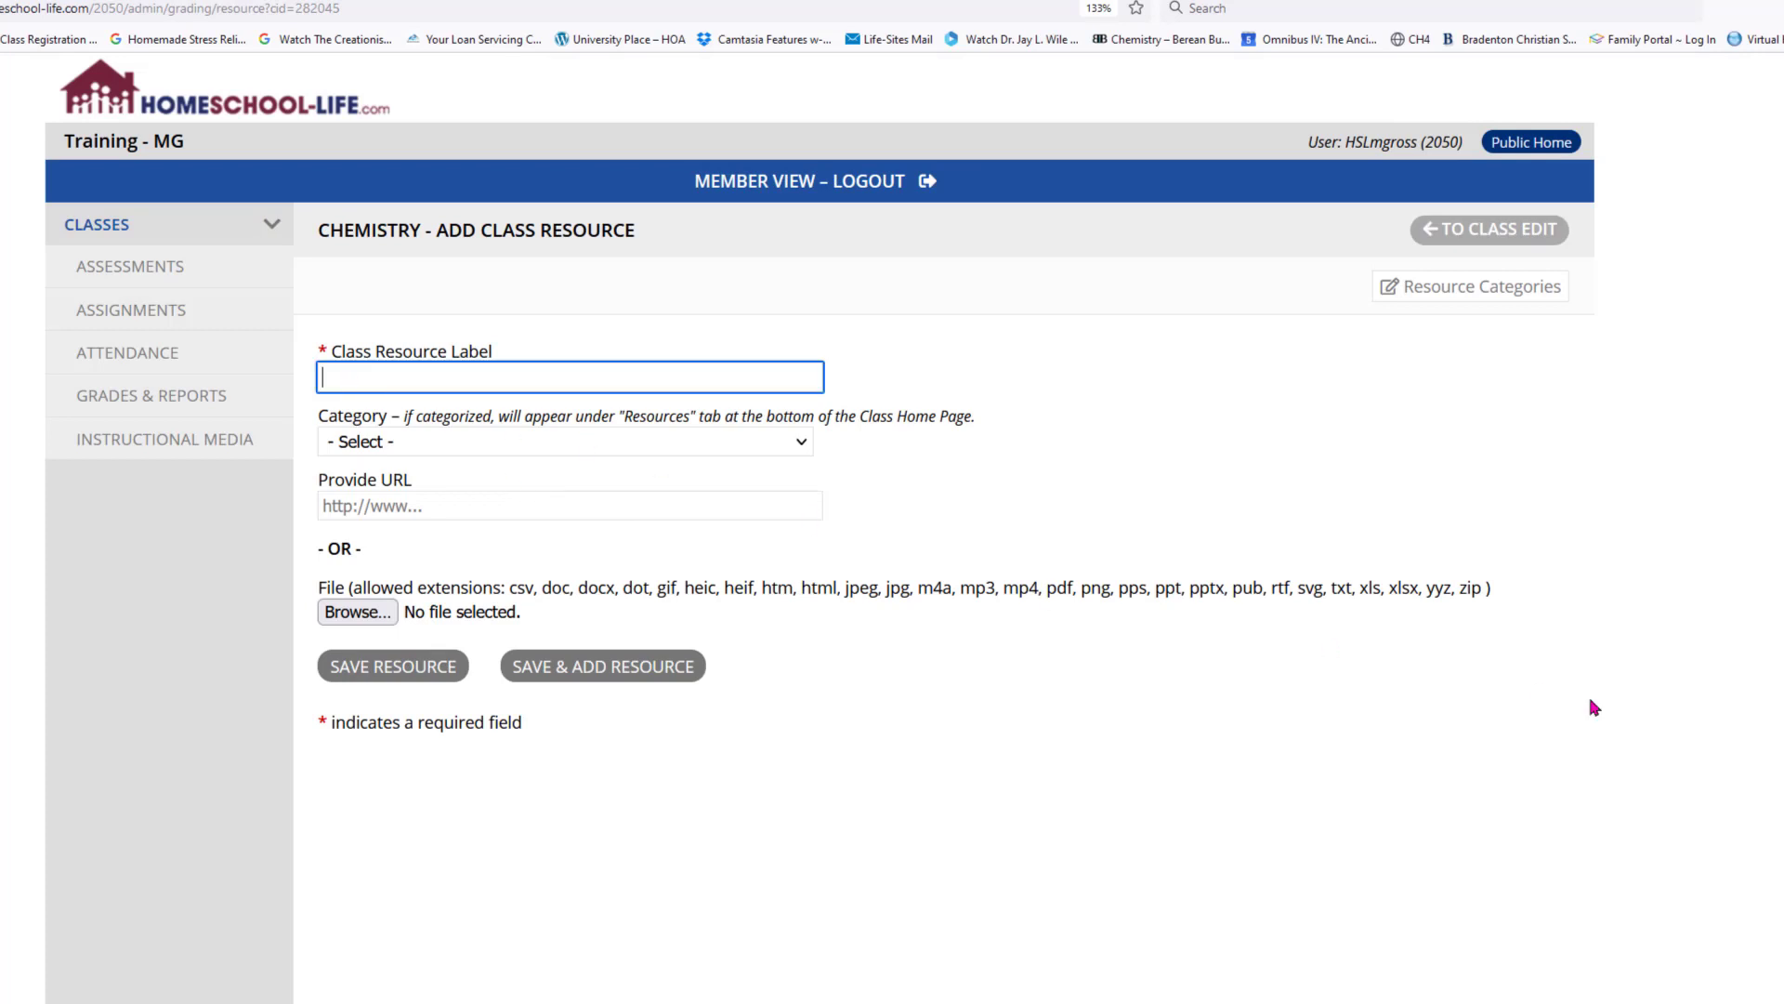
{"action": "type", "text": "Class Supply List"}
{"action": "left_click", "coordinate": [422, 974]}
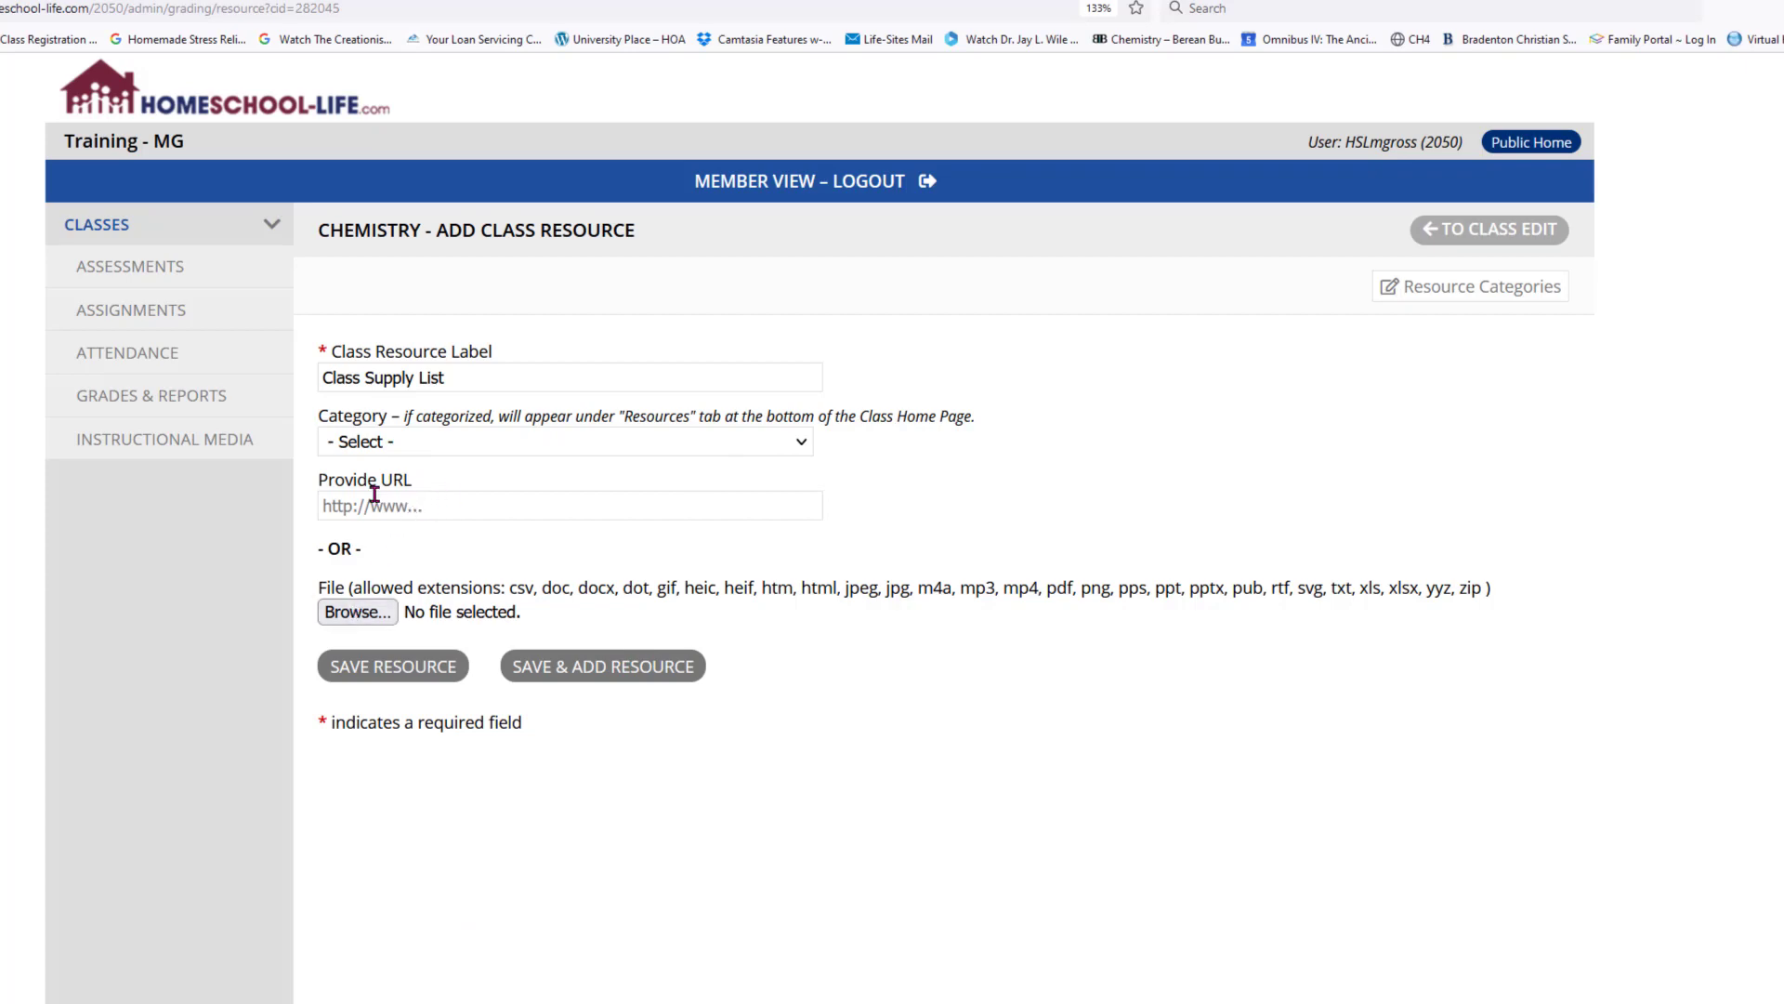
{"action": "left_click", "coordinate": [357, 612]}
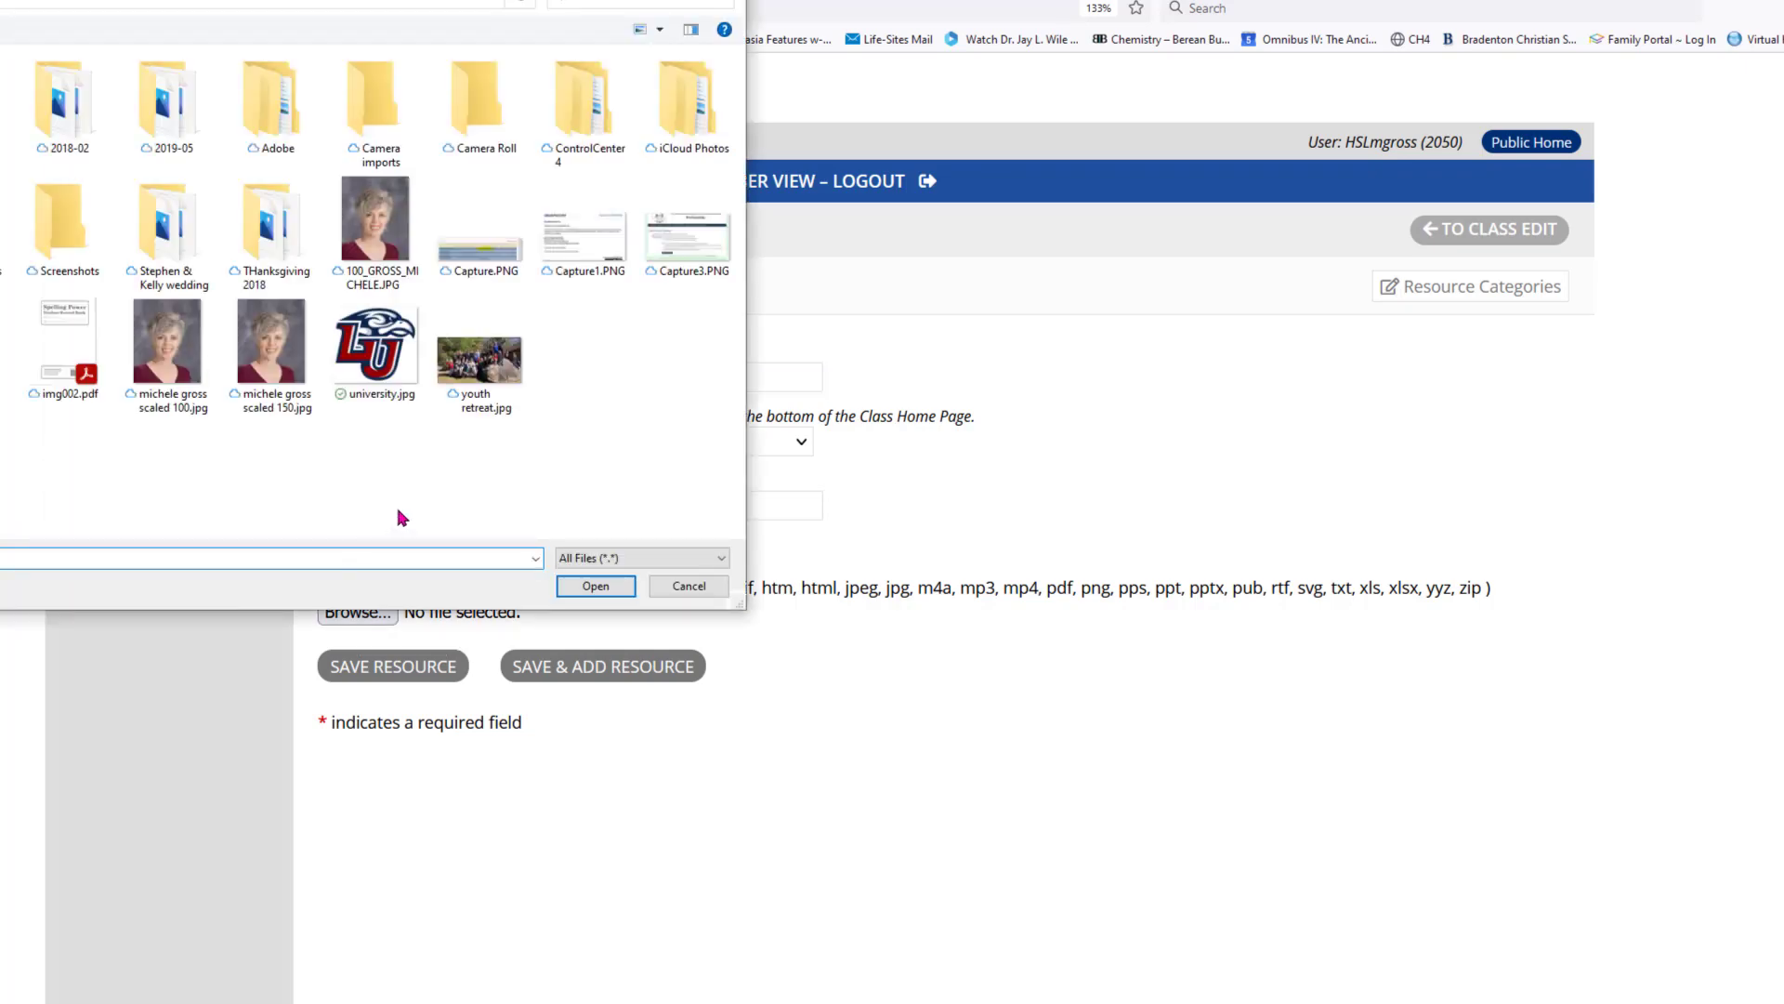
{"action": "double_click", "coordinate": [401, 407]}
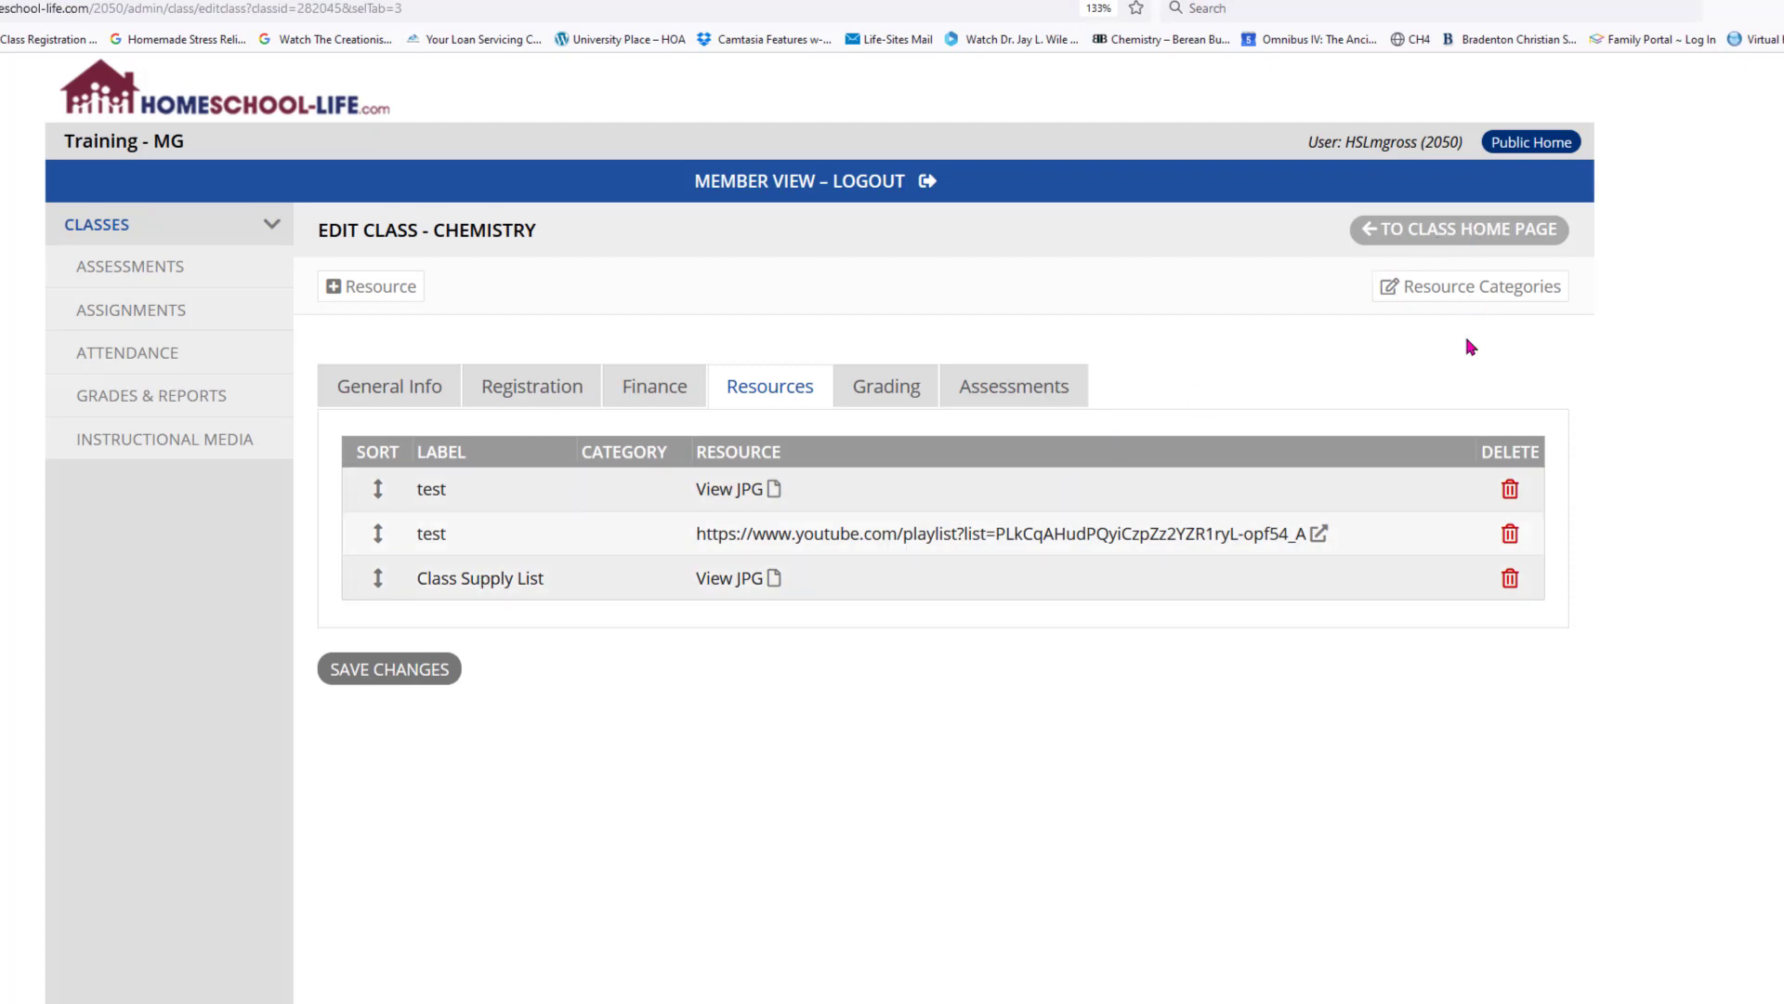
- Check the Chemistry home page's Resources tab, then reopen the Chemistry edit form
{"action": "left_click", "coordinate": [1457, 232]}
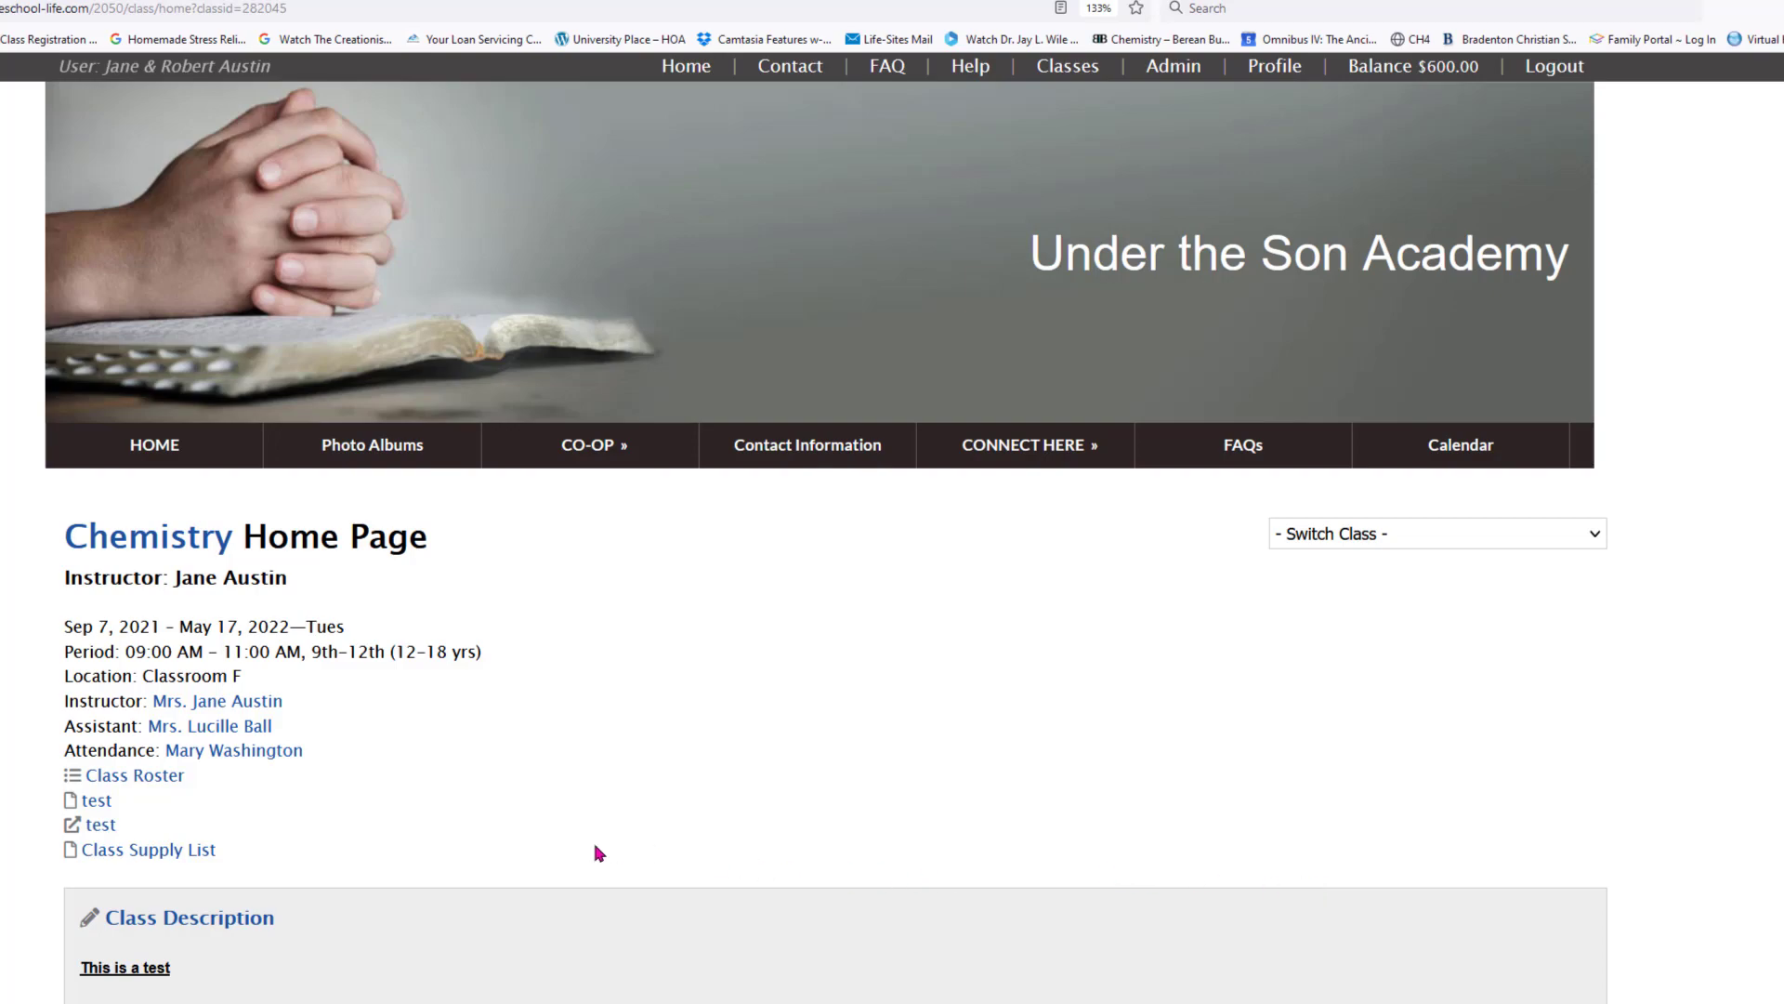
{"action": "scroll", "coordinate": [597, 852], "scroll_direction": "down", "scroll_amount": 9}
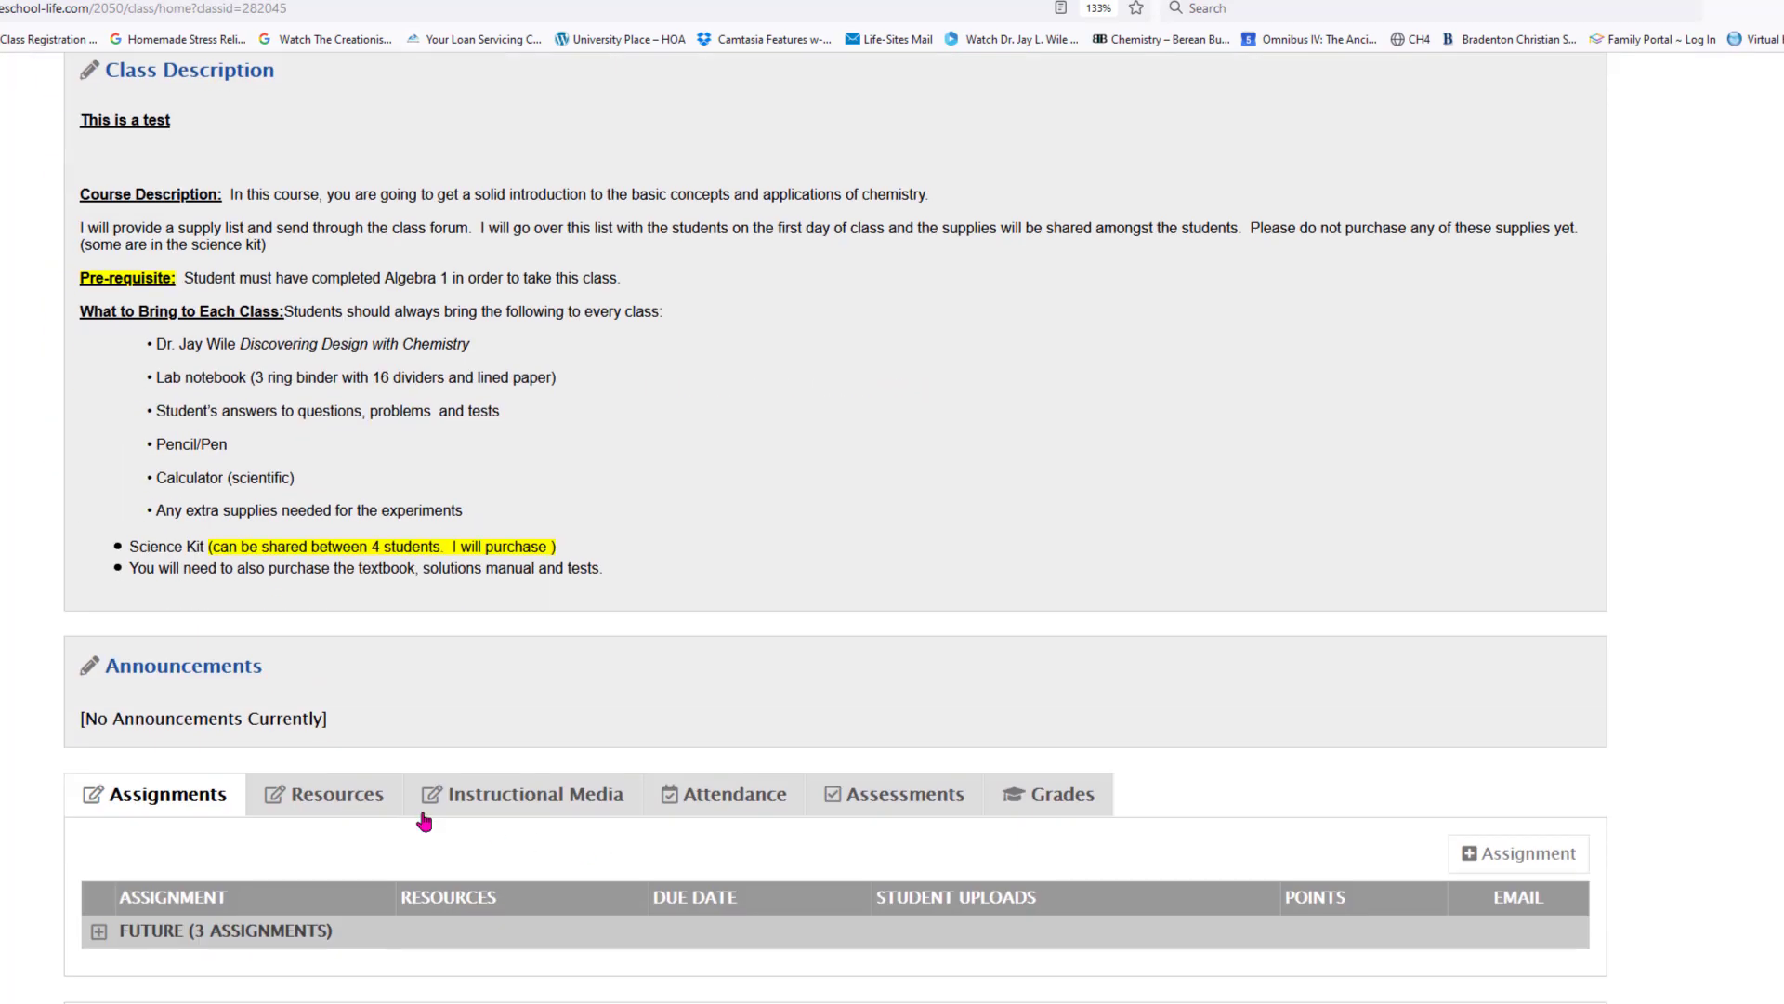
{"action": "left_click", "coordinate": [340, 805]}
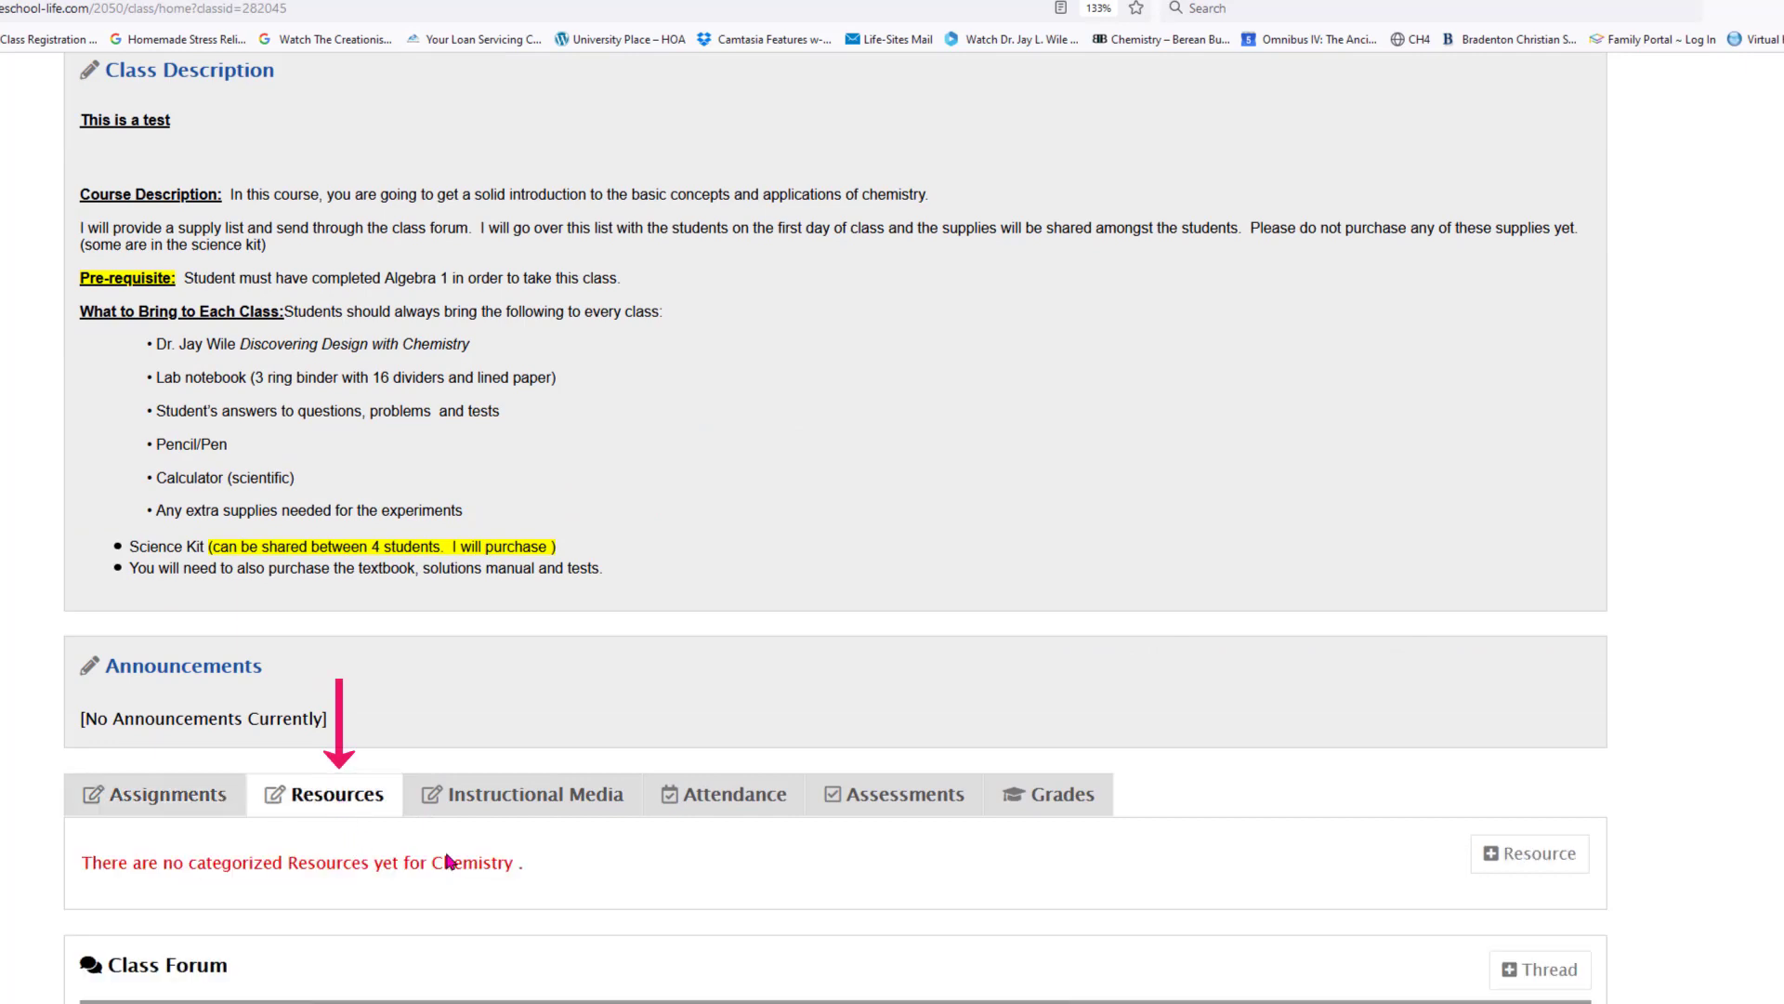
{"action": "scroll", "coordinate": [667, 696], "scroll_direction": "up", "scroll_amount": 5}
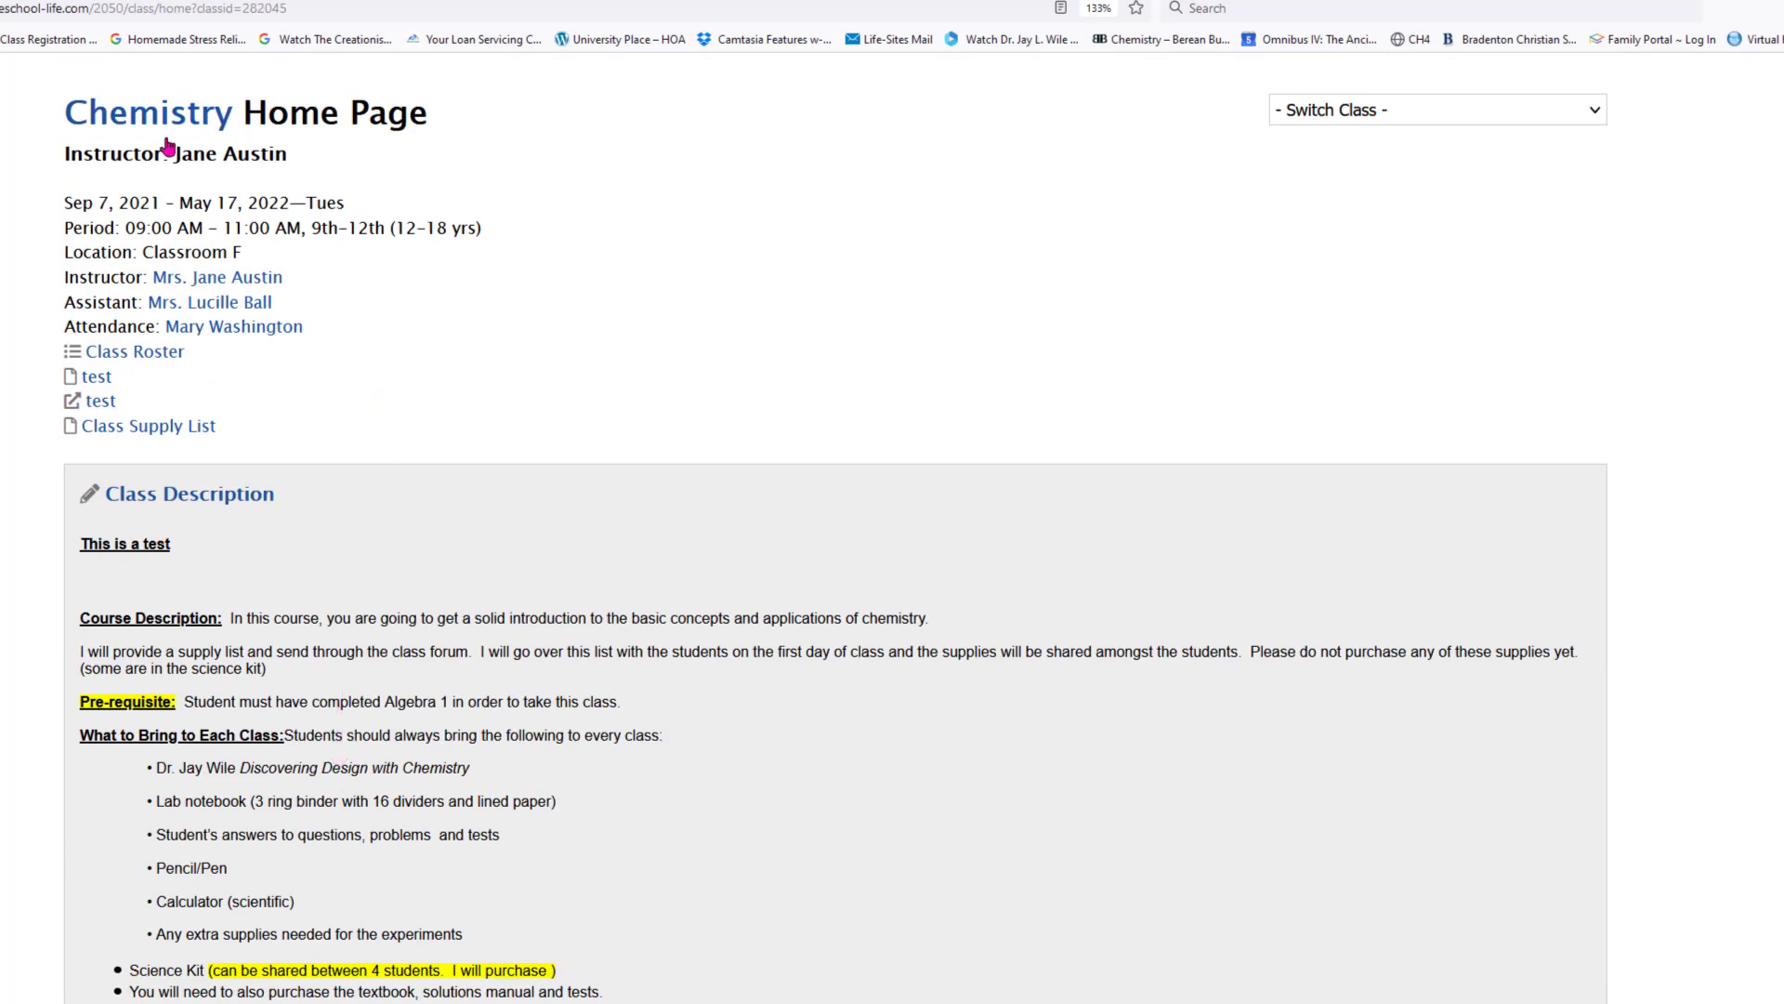
{"action": "scroll", "coordinate": [1041, 892], "scroll_direction": "down", "scroll_amount": 4}
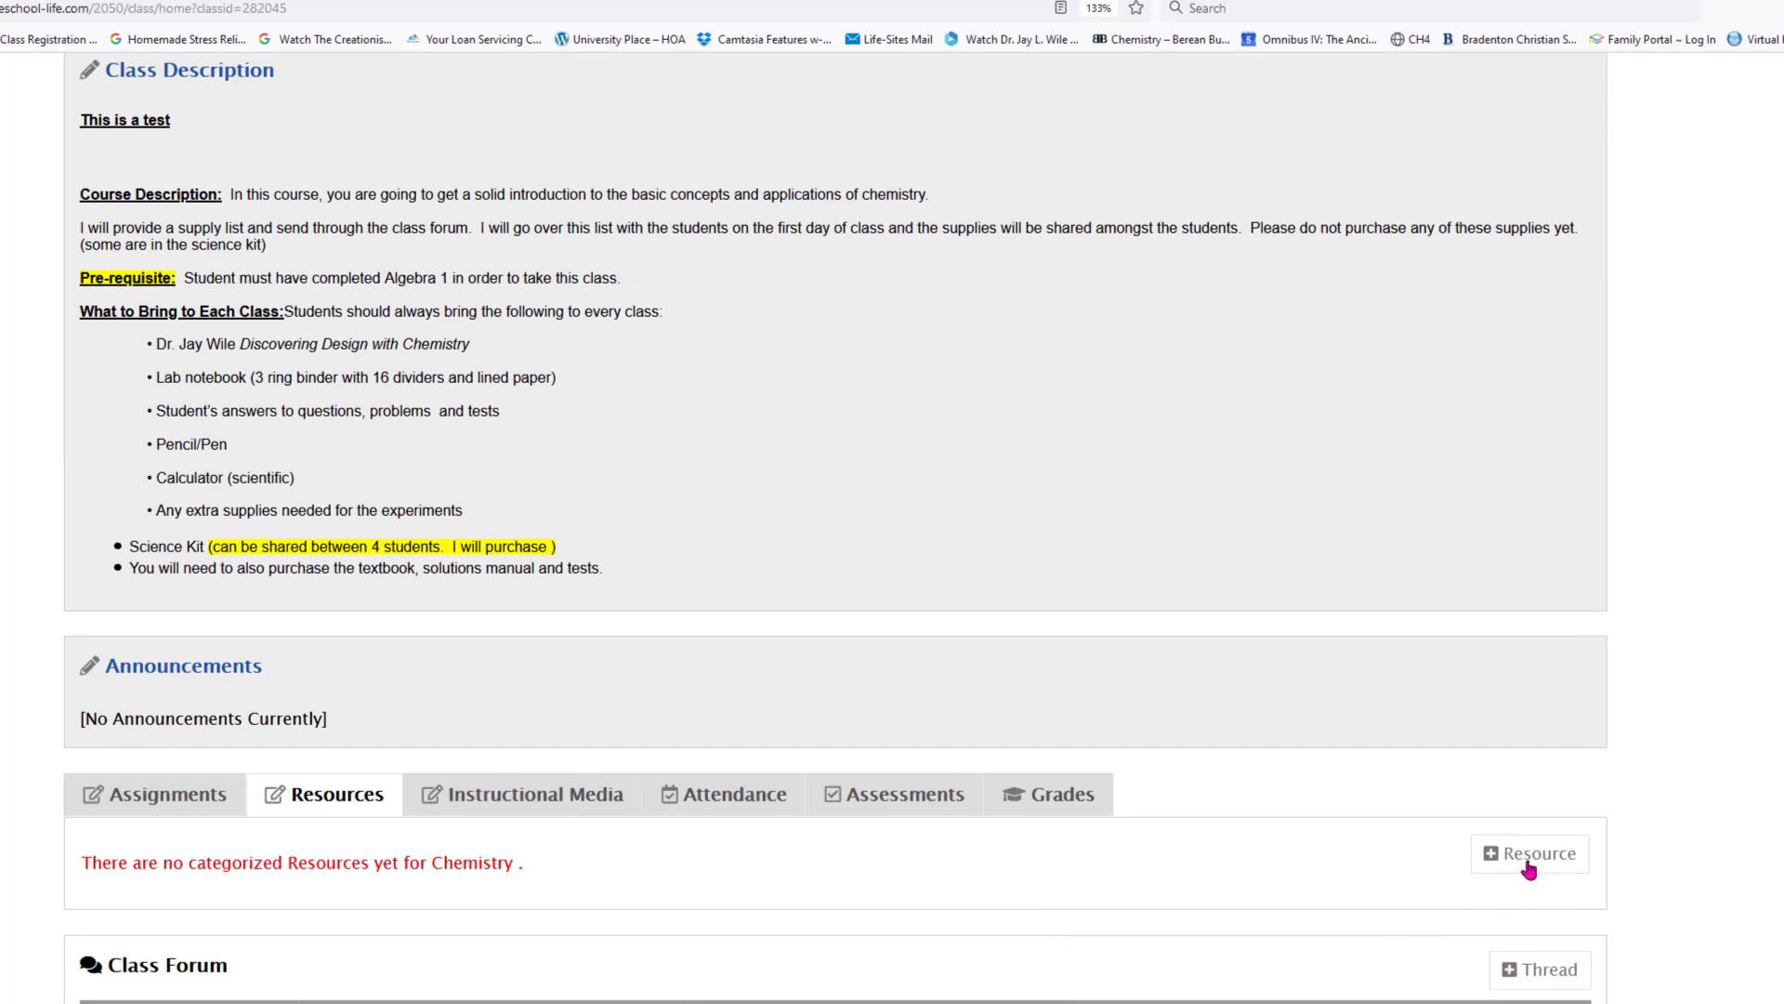
{"action": "scroll", "coordinate": [653, 864], "scroll_direction": "up", "scroll_amount": 5}
{"action": "left_click", "coordinate": [147, 542]}
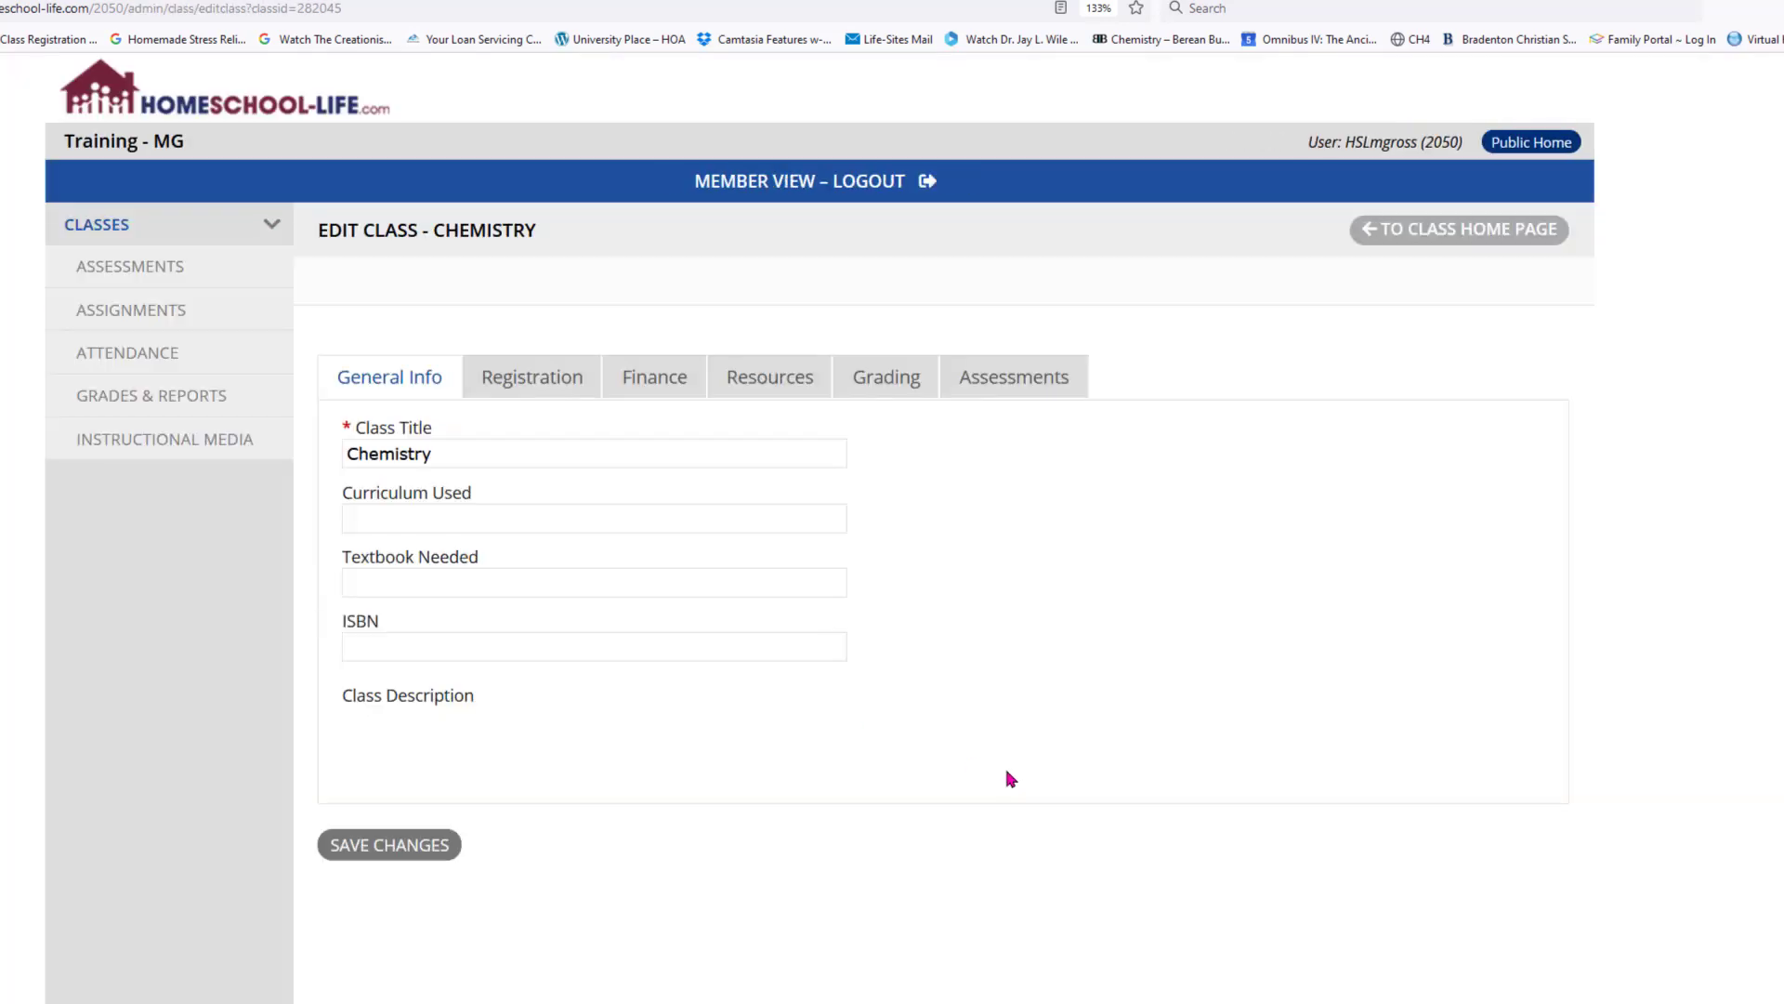
- Open the Class Supply List resource, leave its category unset, and go to Resource Categories
{"action": "left_click", "coordinate": [763, 389]}
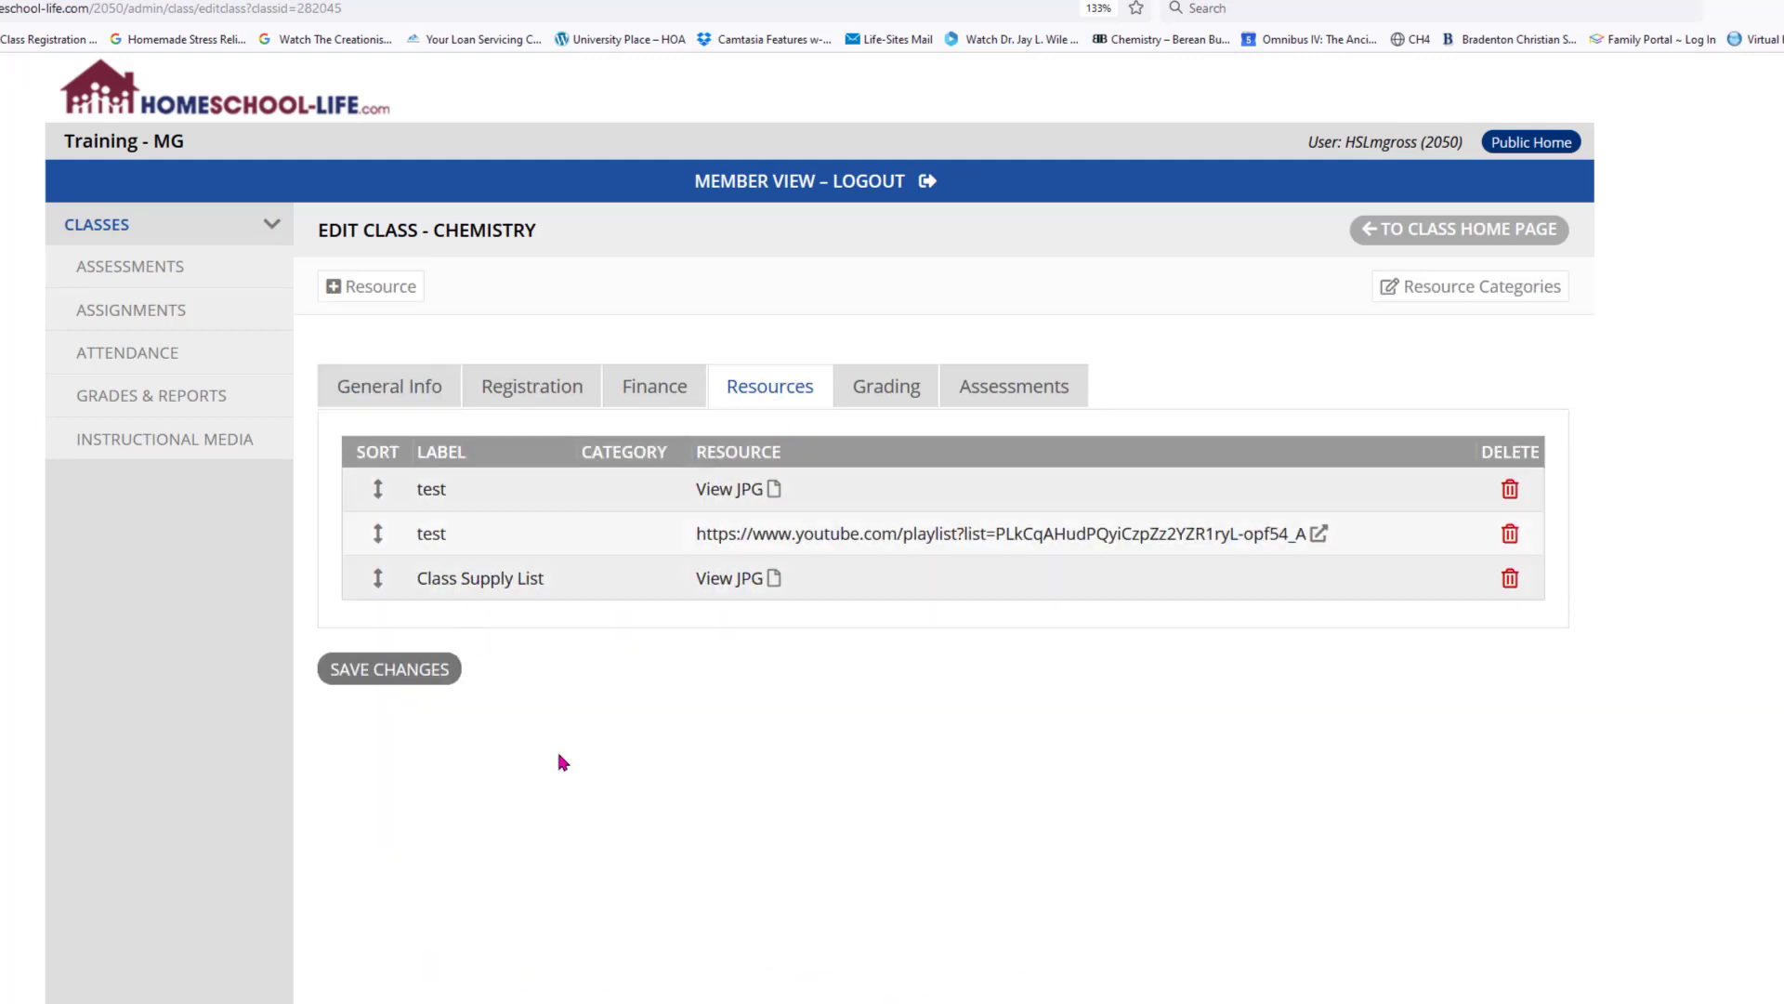
{"action": "left_click", "coordinate": [495, 585]}
{"action": "left_click", "coordinate": [489, 443]}
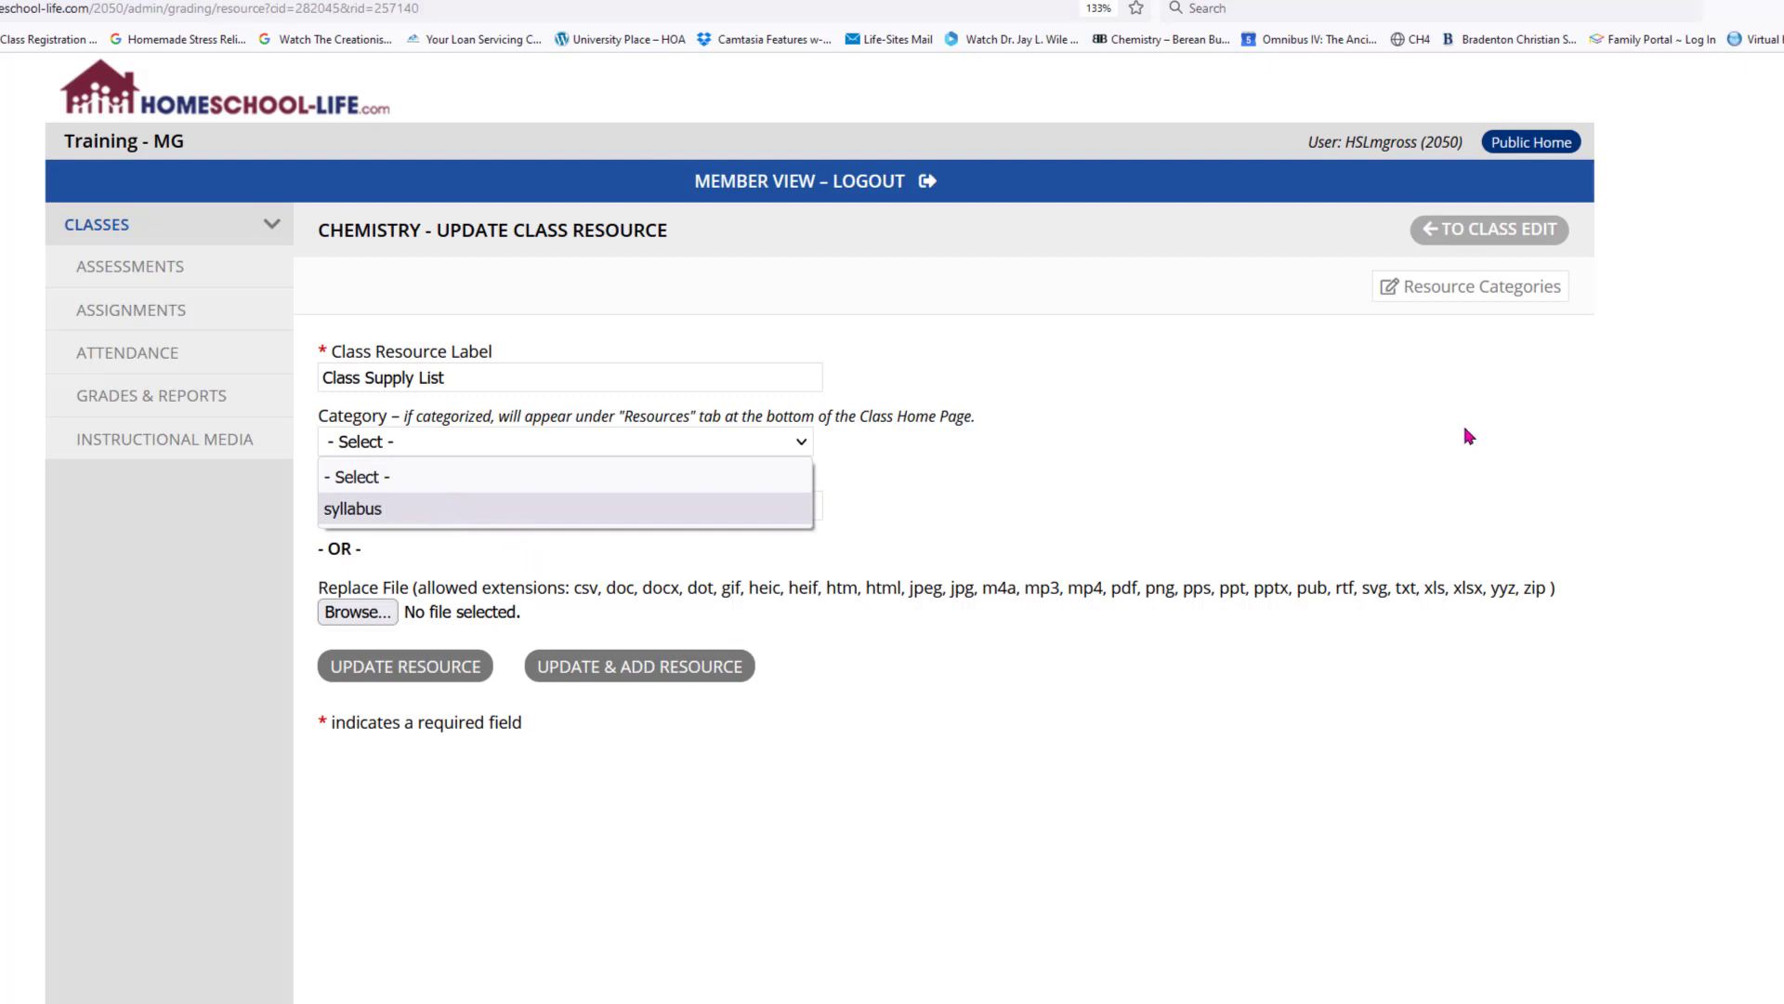
{"action": "left_click", "coordinate": [817, 507]}
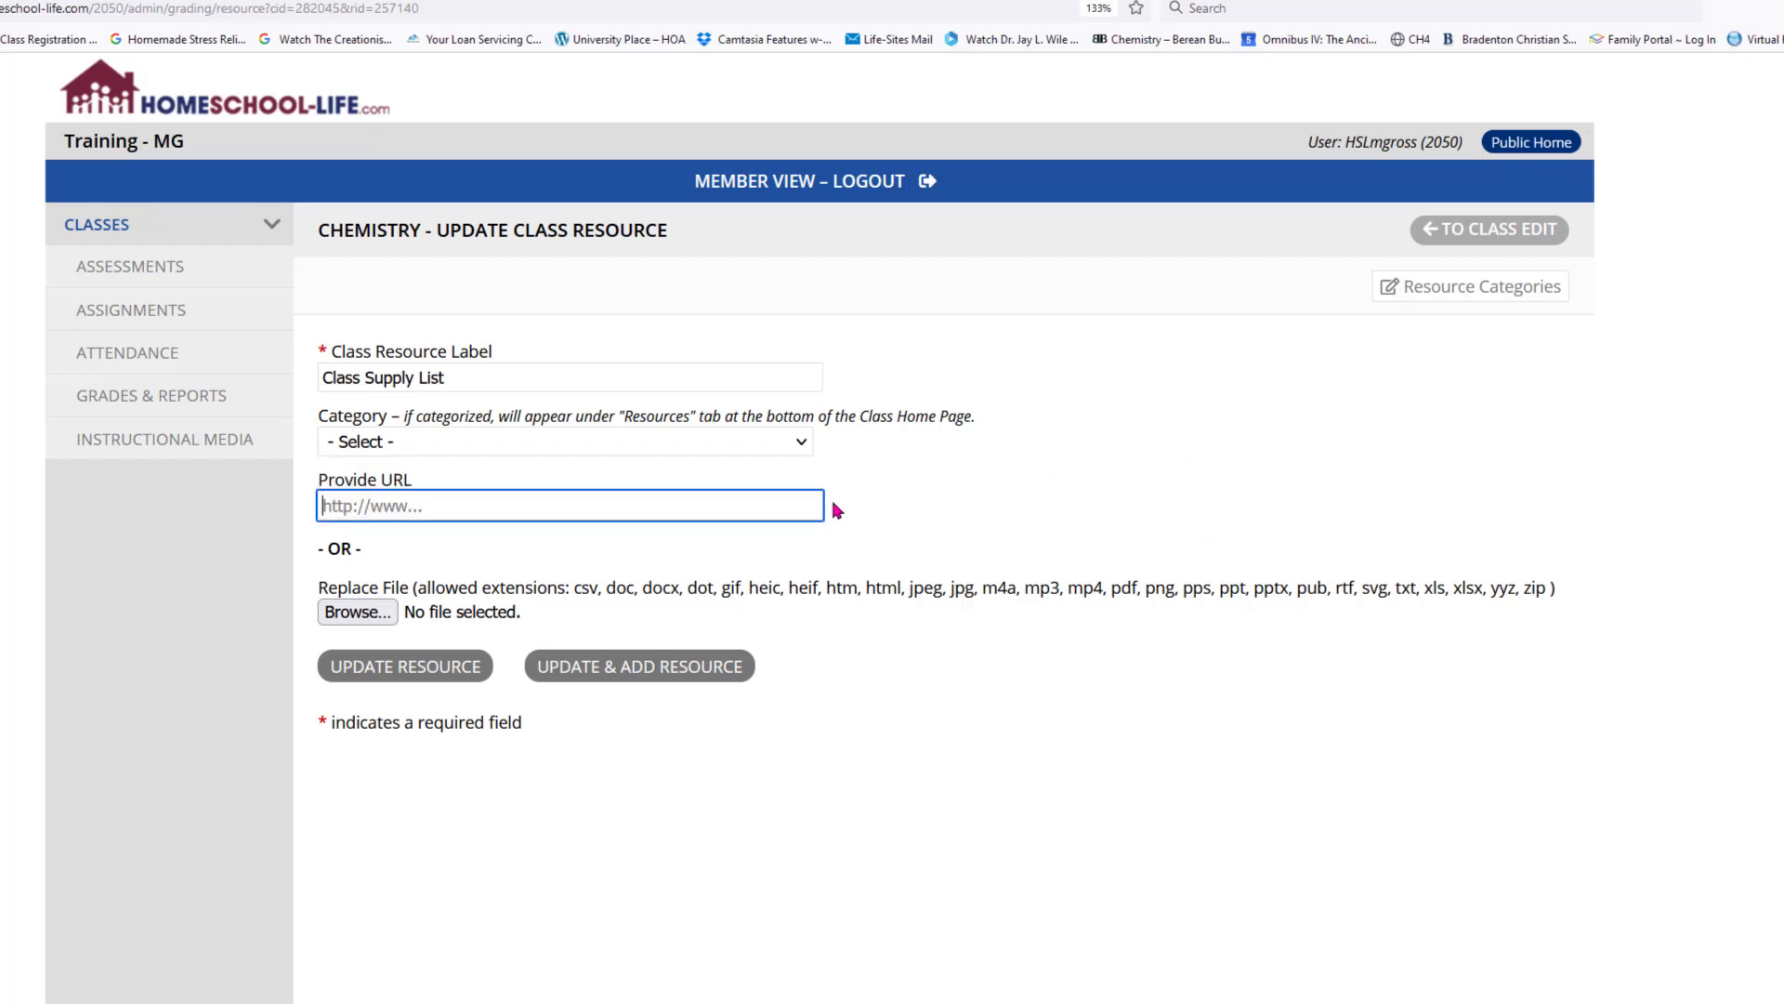
{"action": "left_click", "coordinate": [1485, 300]}
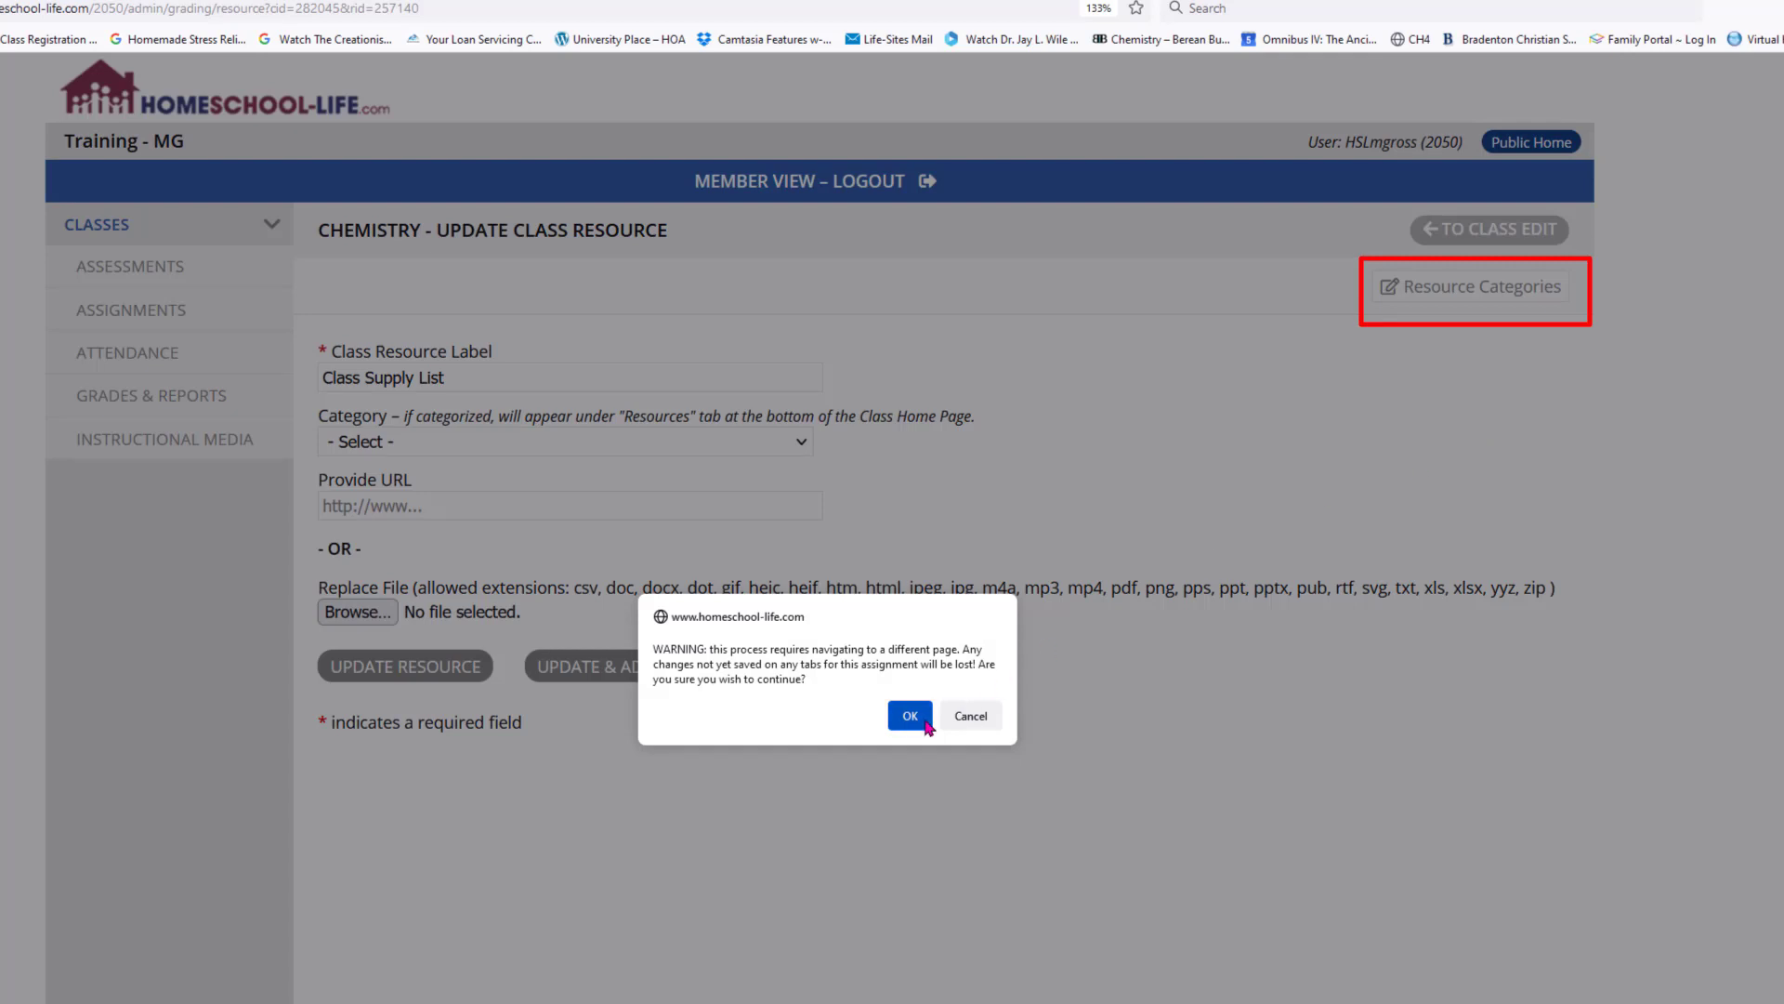
- Create a 'Supplies Needed' resource category next to syllabus
{"action": "left_click", "coordinate": [910, 715]}
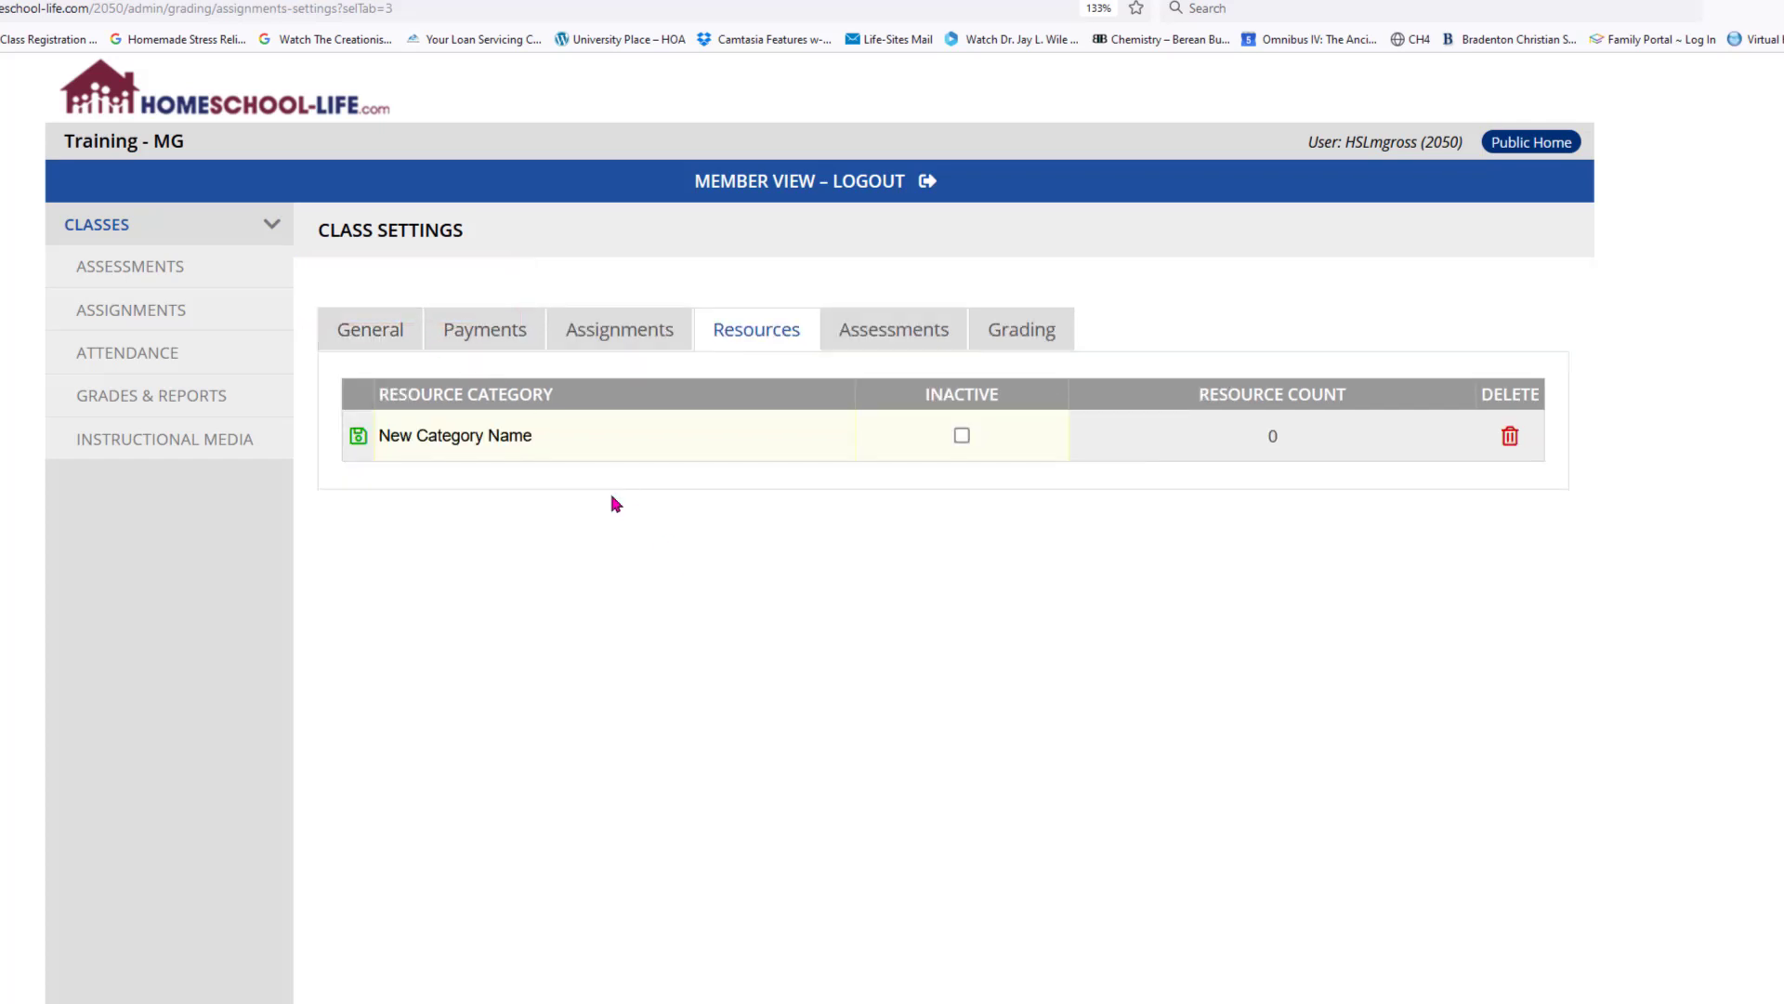
{"action": "left_click", "coordinate": [566, 438]}
{"action": "type", "text": "S"}
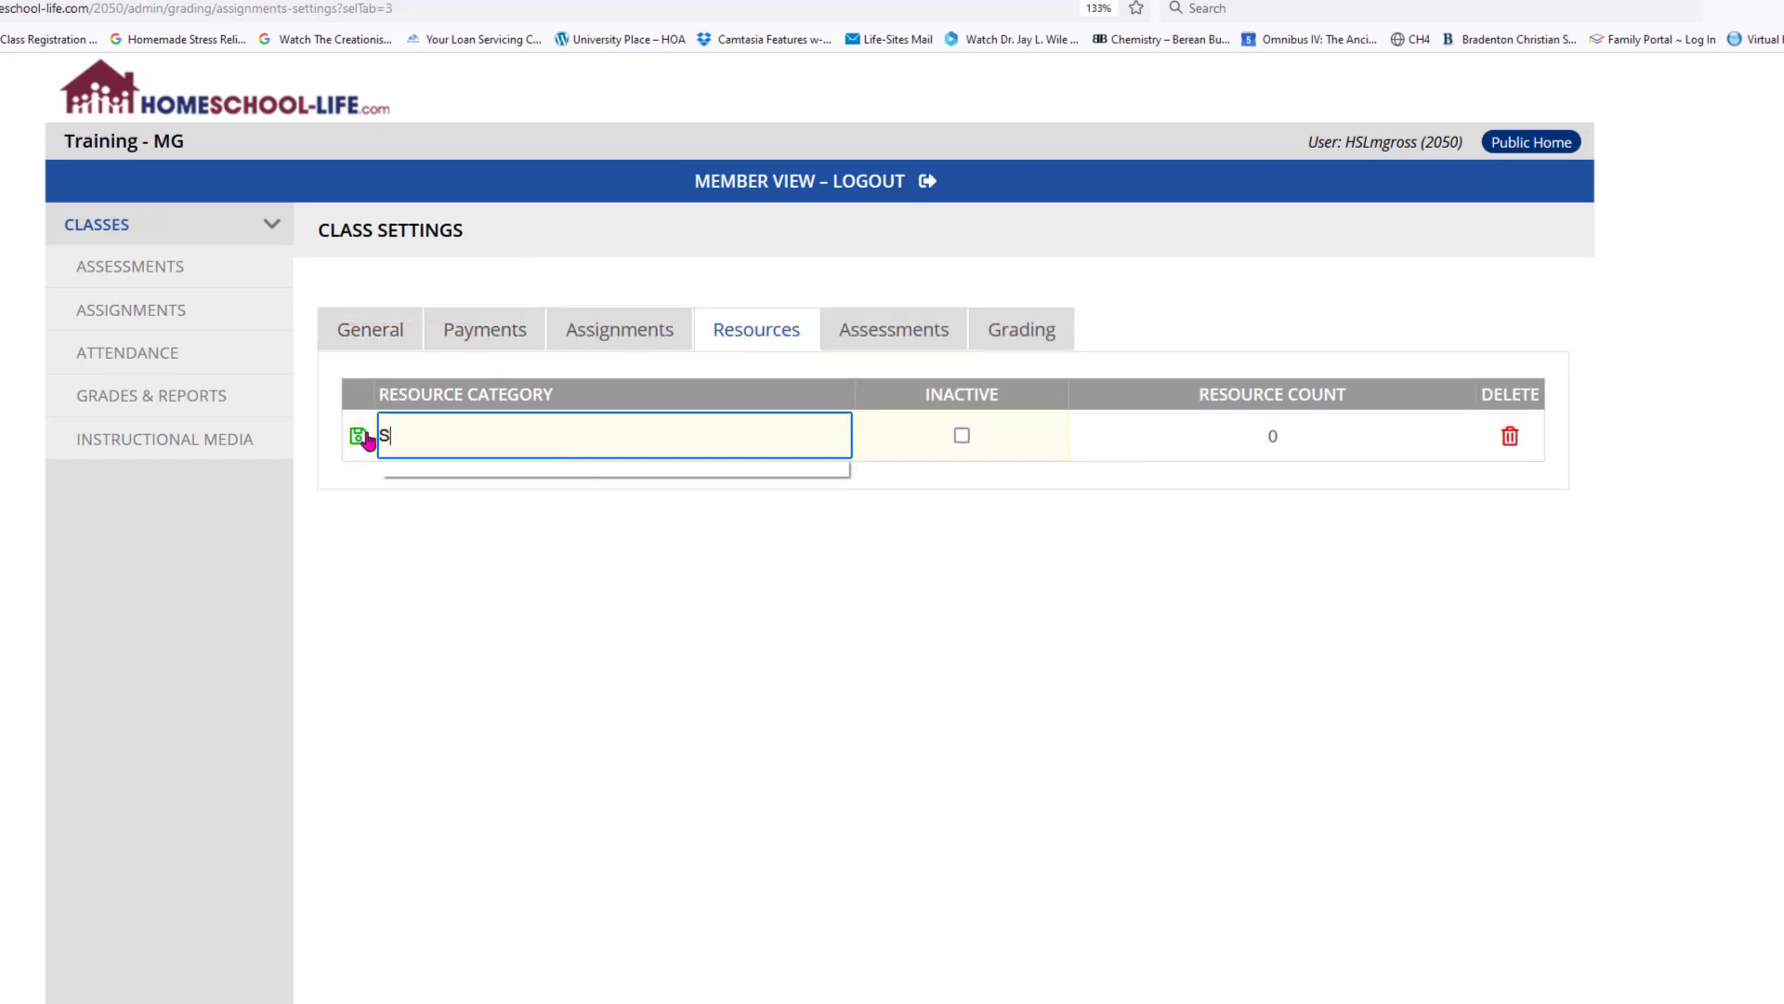
{"action": "type", "text": "upplies Needed"}
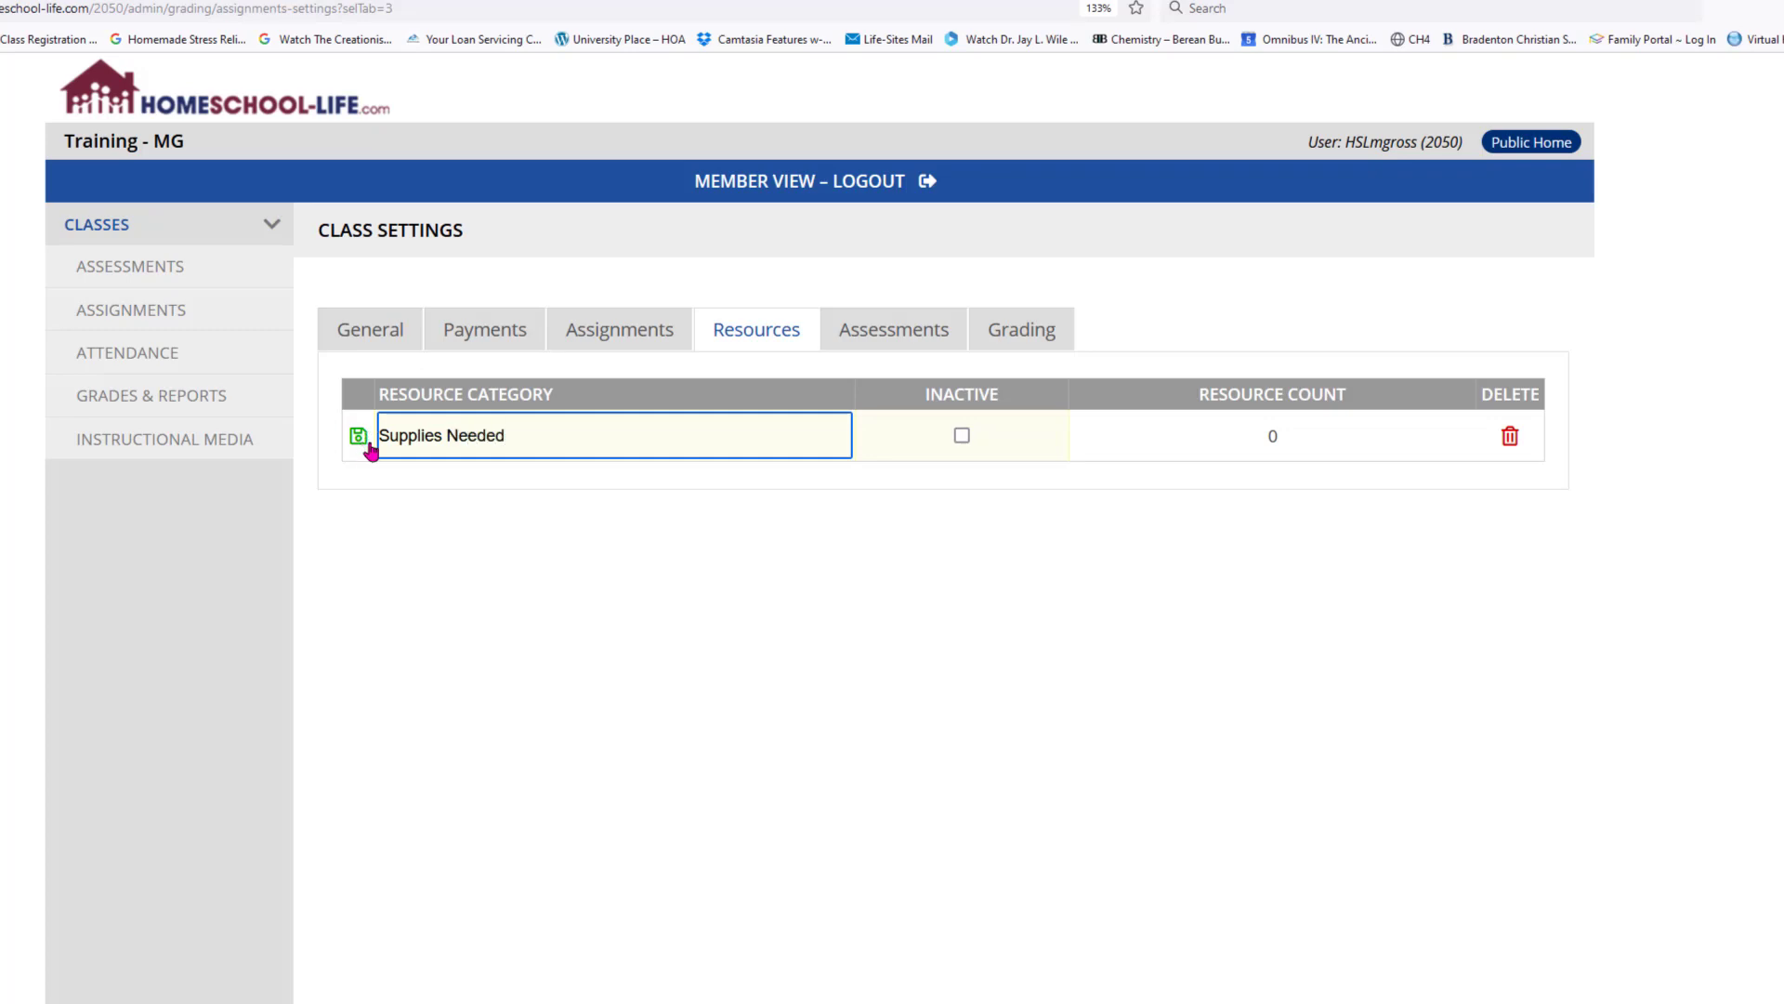
{"action": "left_click", "coordinate": [361, 446]}
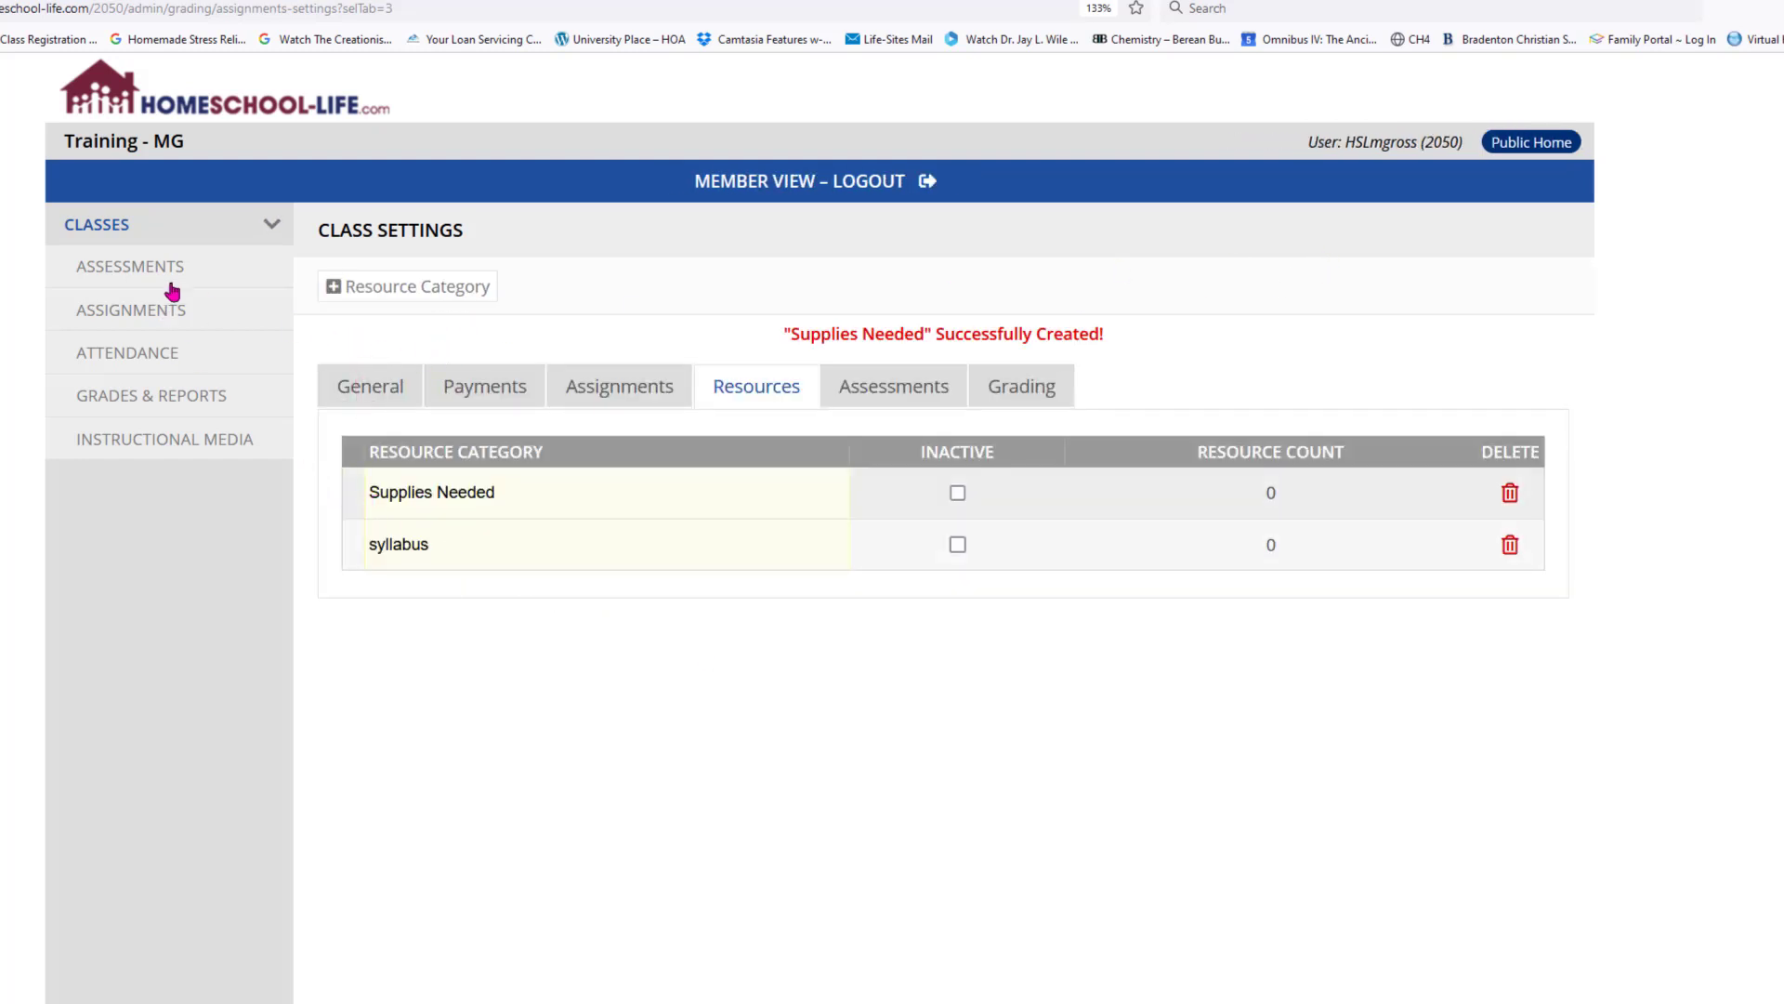
- Confirm Adventures in Reading has no resources in its edit form
{"action": "left_click", "coordinate": [127, 311]}
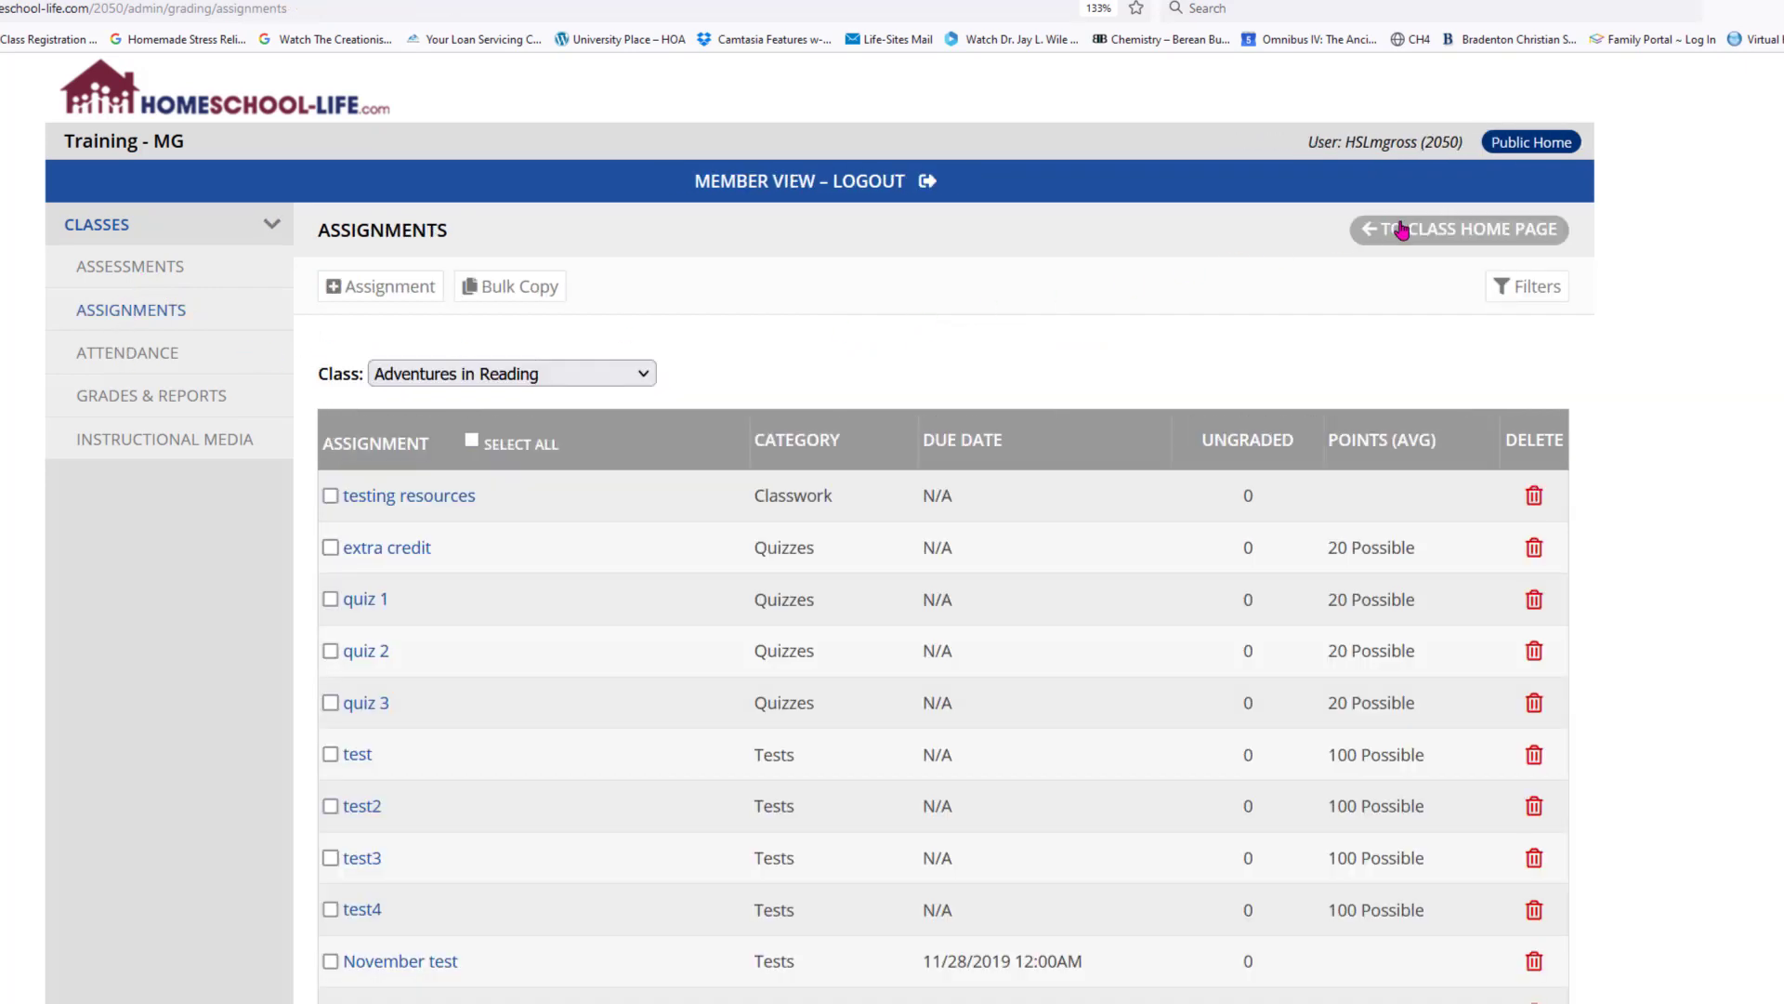
{"action": "left_click", "coordinate": [1459, 230]}
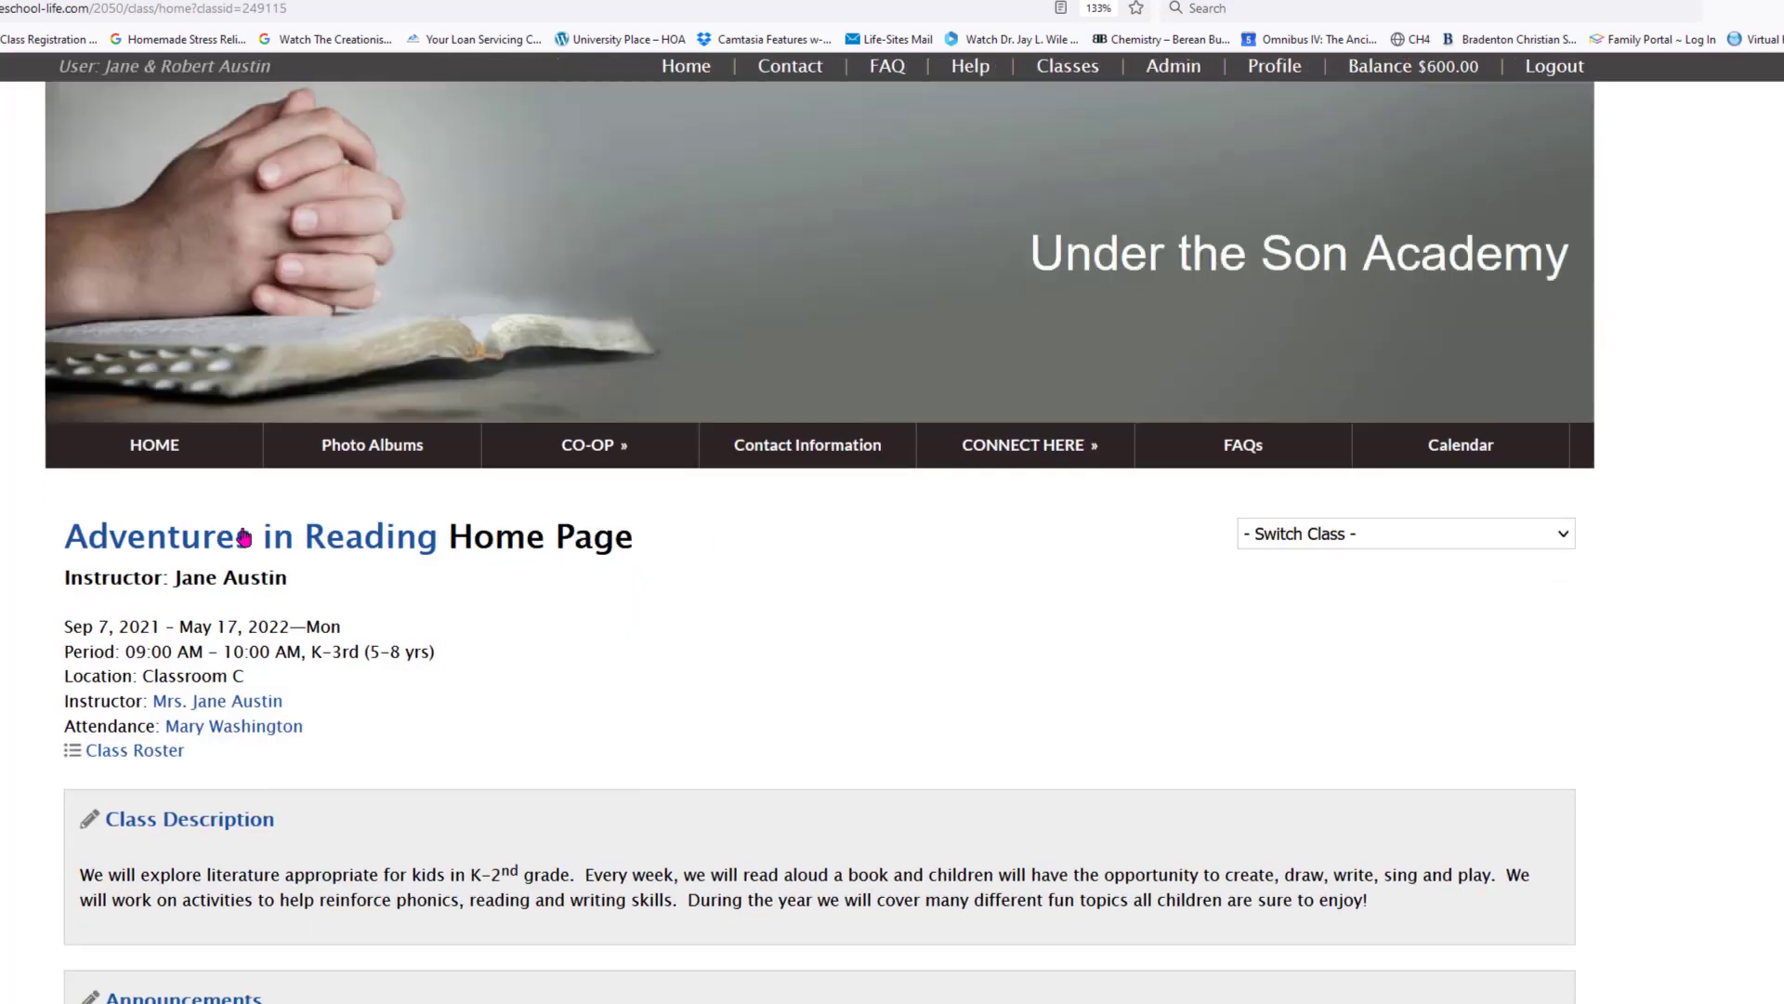
{"action": "left_click", "coordinate": [243, 537]}
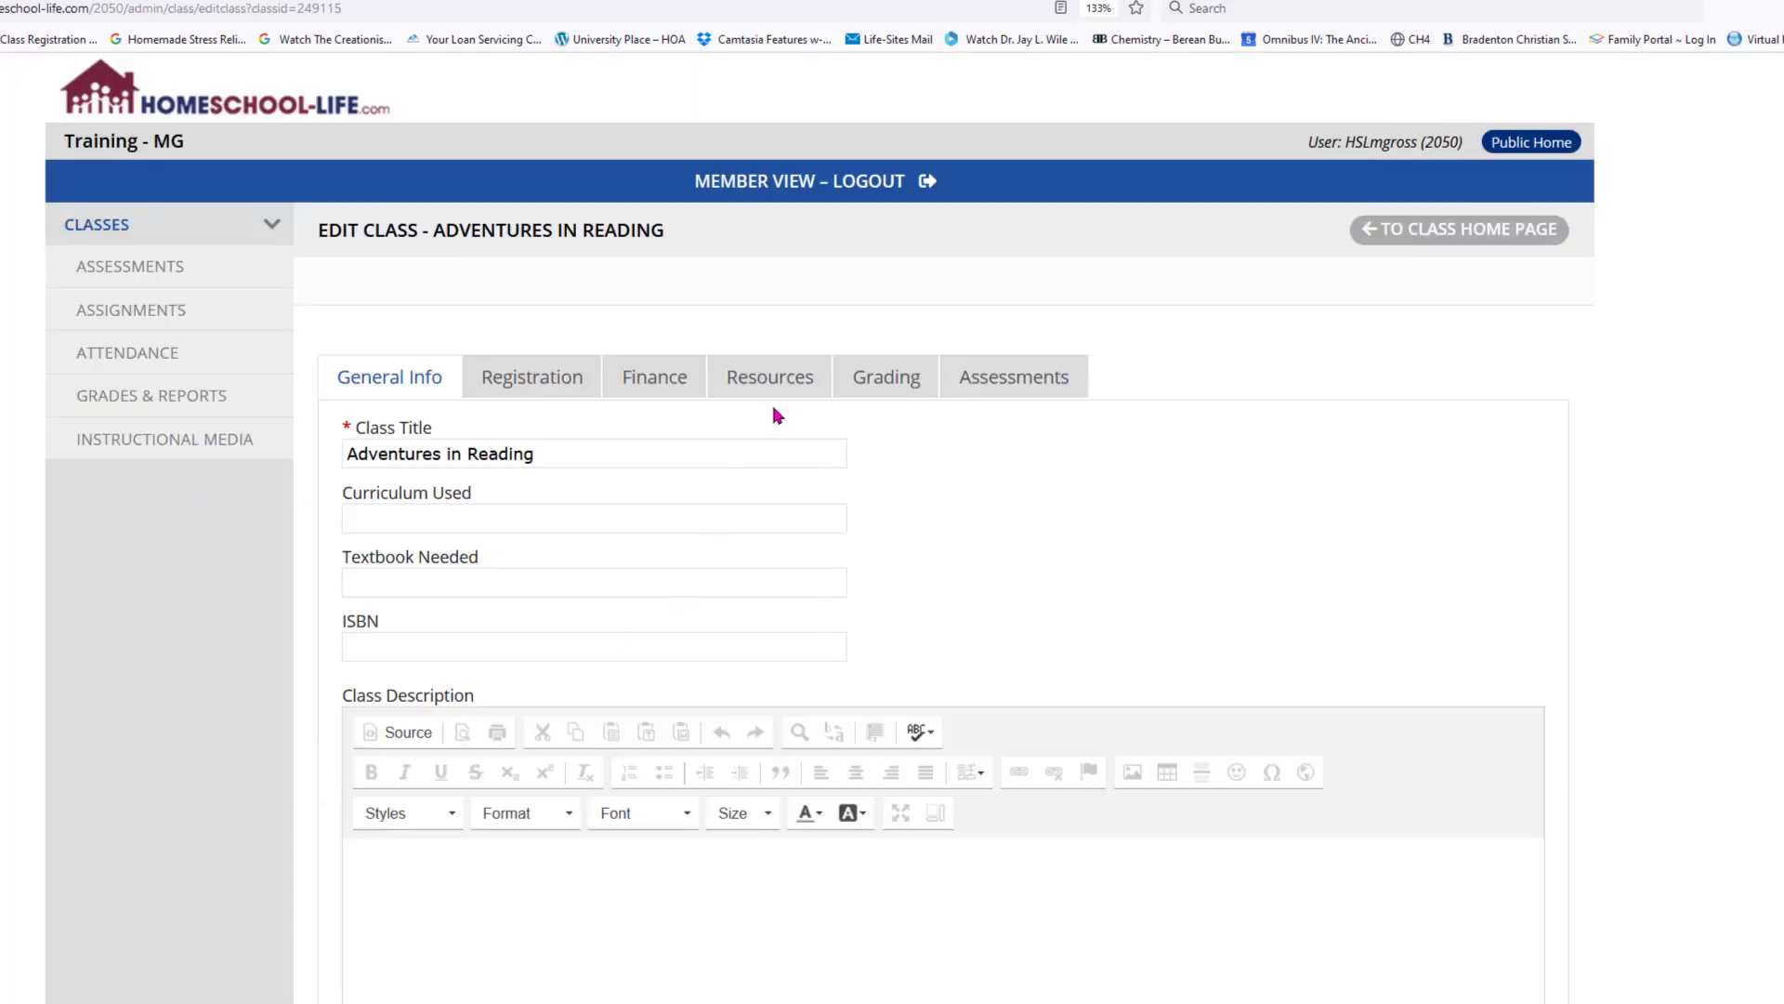
{"action": "left_click", "coordinate": [770, 376]}
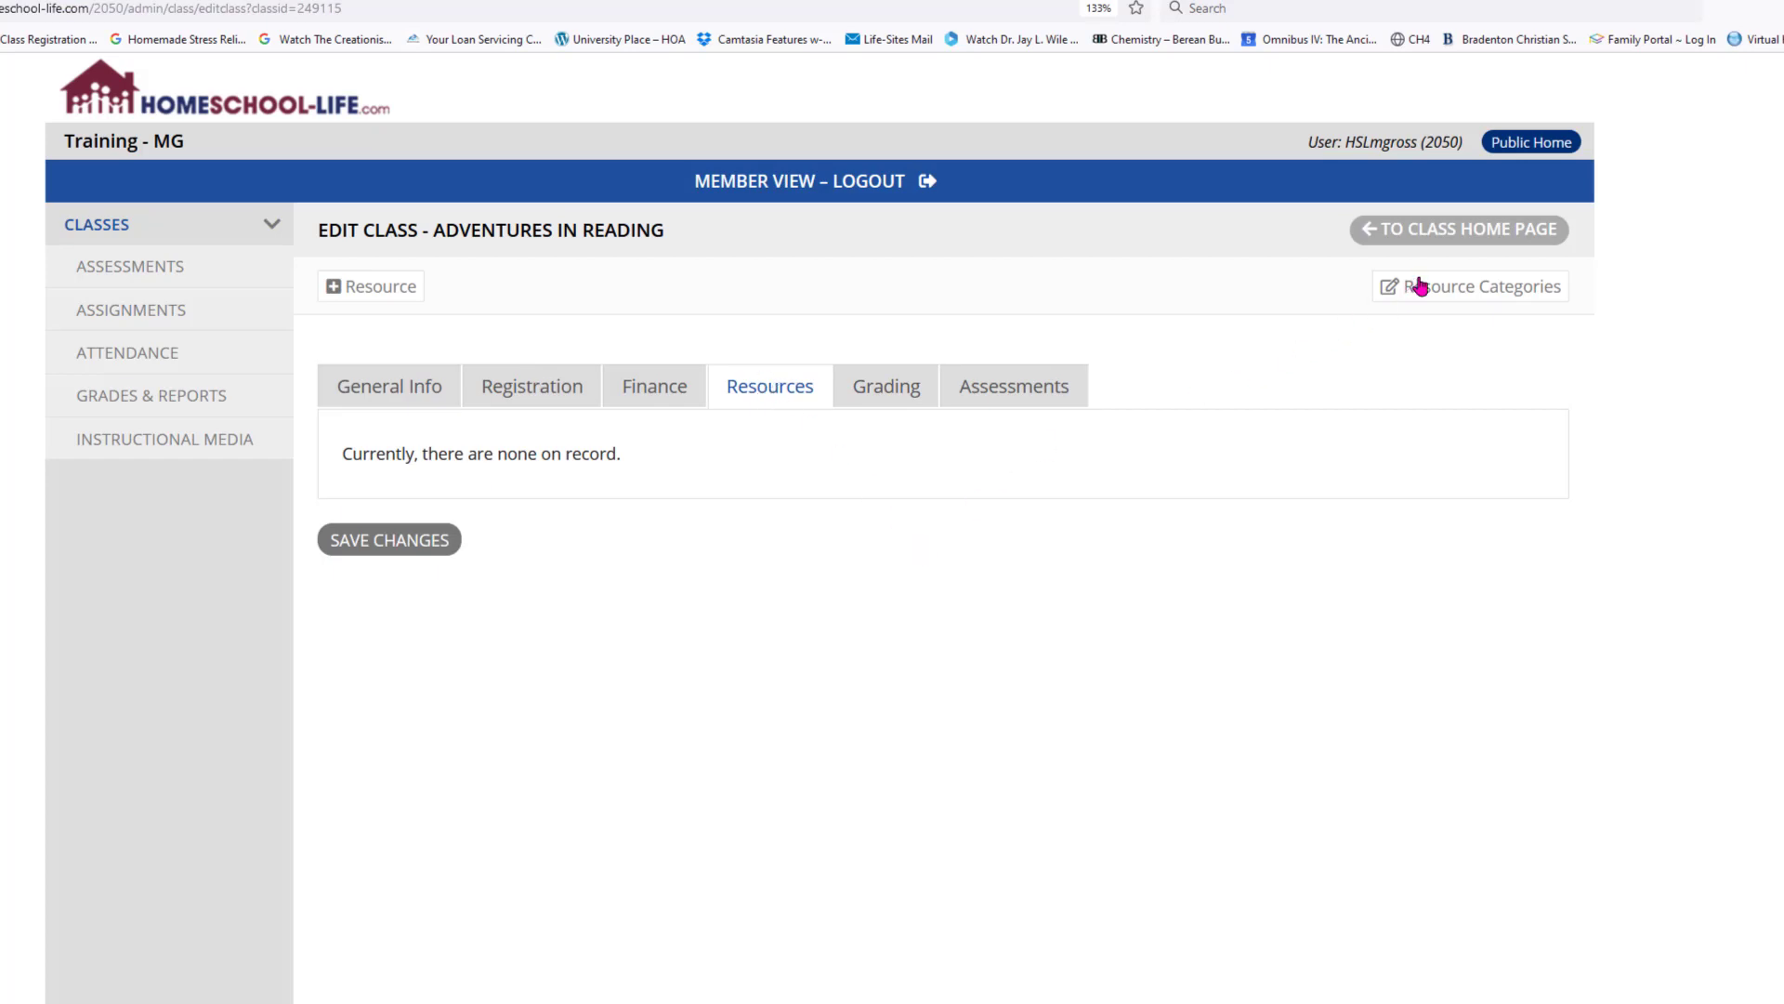
{"action": "left_click", "coordinate": [1455, 241]}
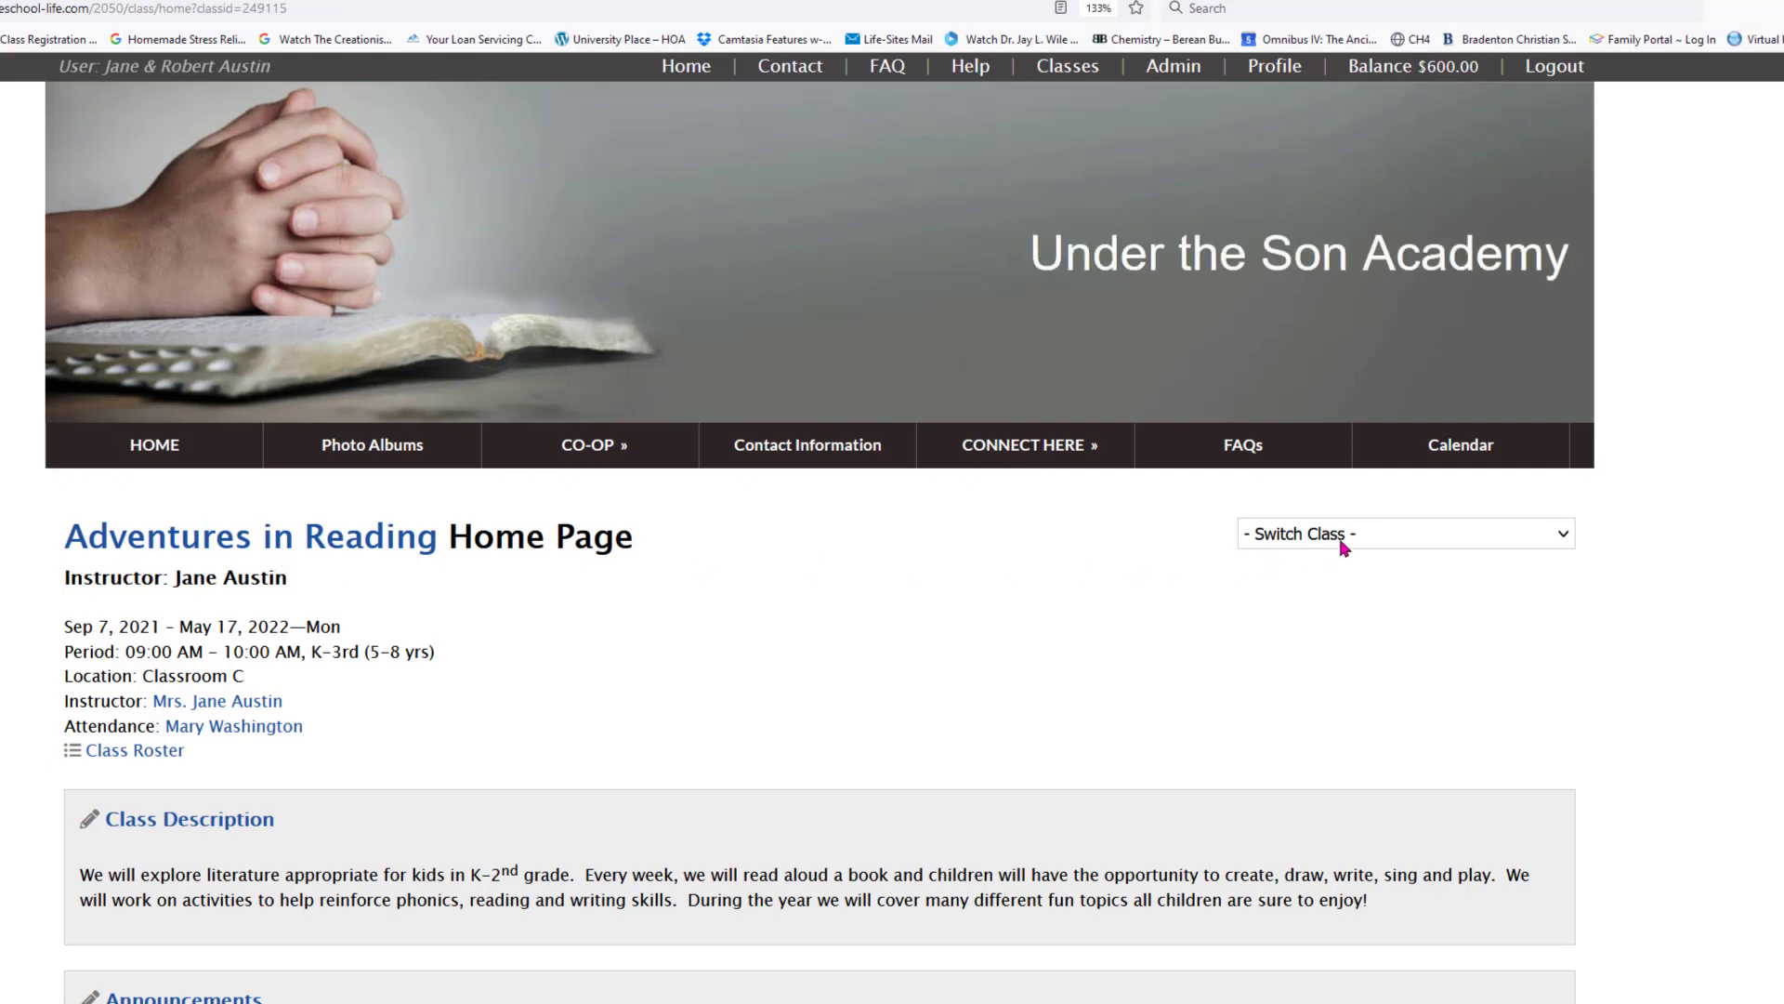
- Switch to the Chemistry class and open its edit page
{"action": "left_click", "coordinate": [1341, 536]}
{"action": "left_click", "coordinate": [1316, 692]}
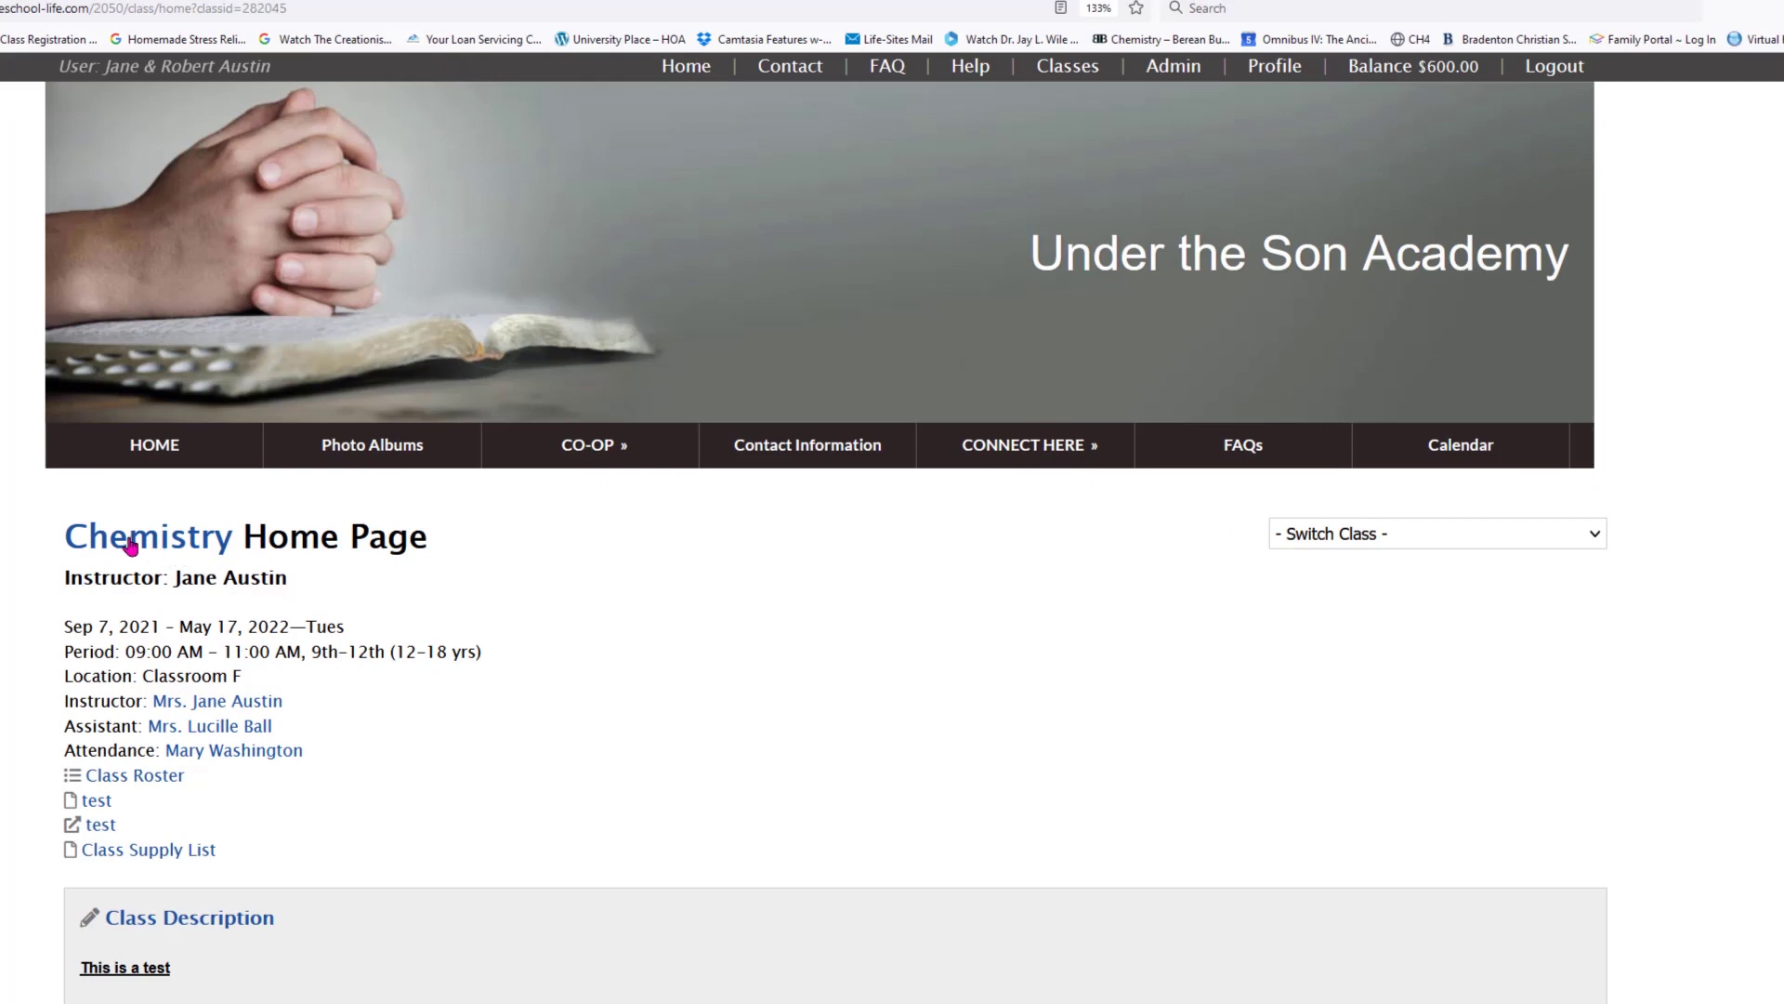
{"action": "left_click", "coordinate": [130, 545]}
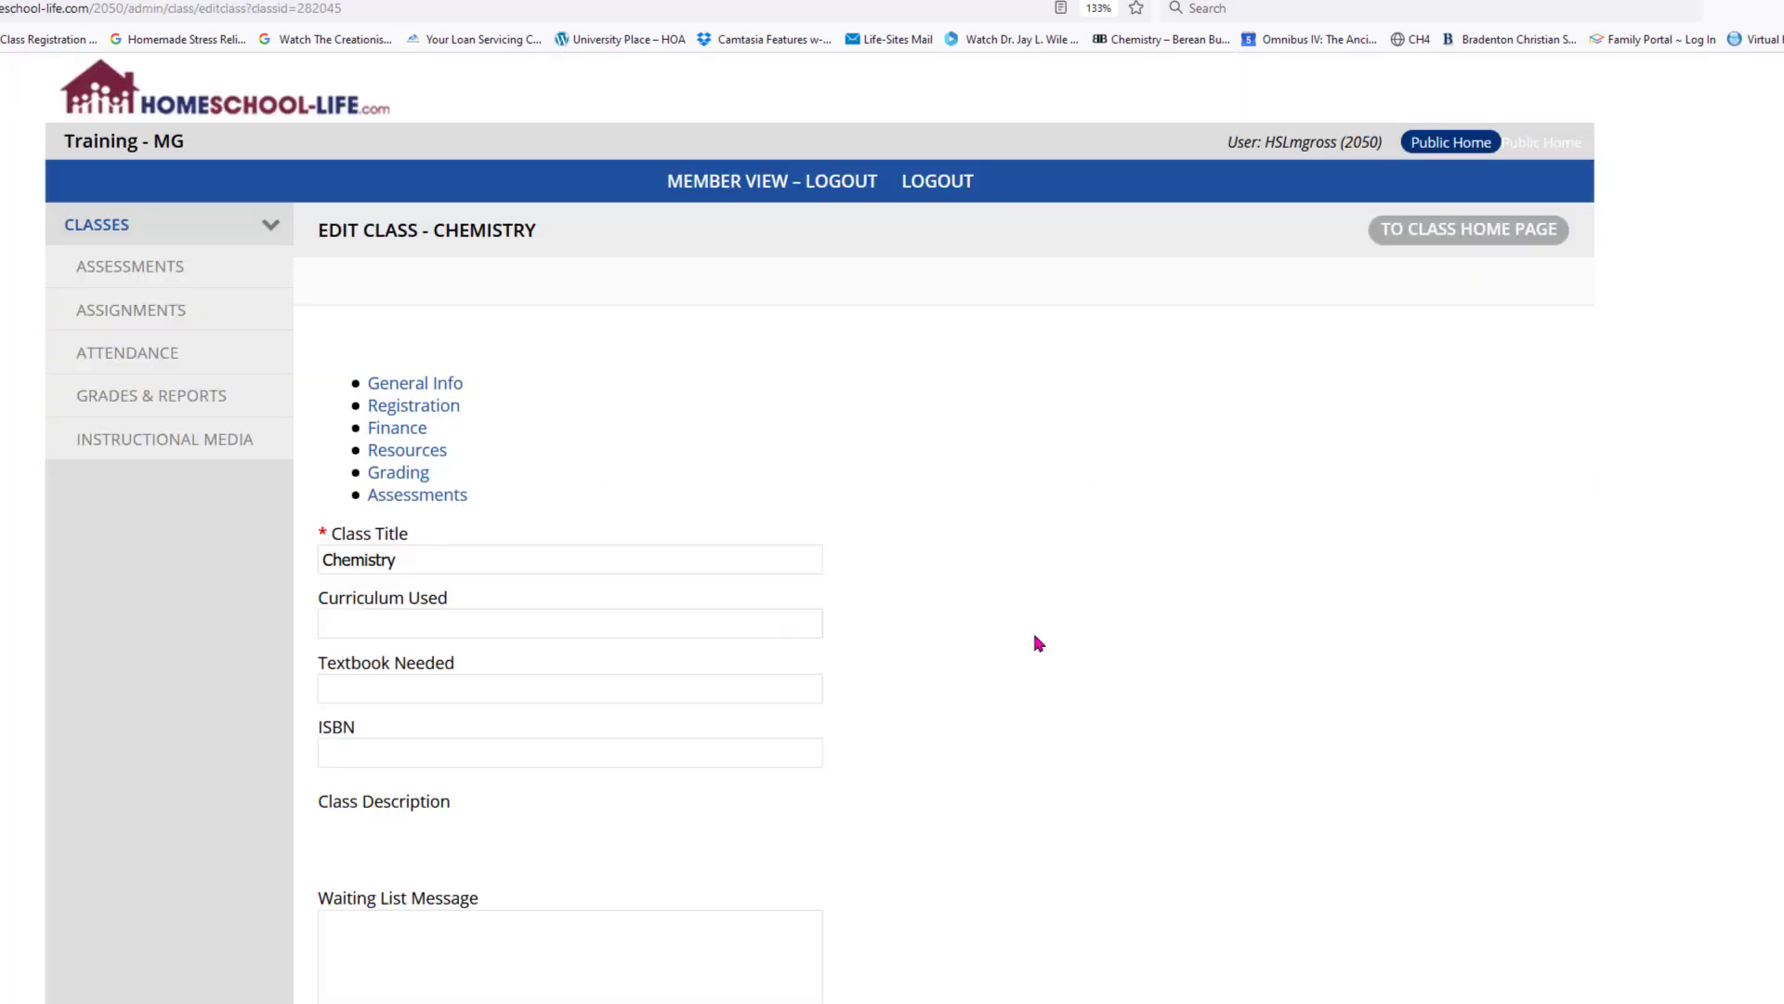
- Edit the Class Supply List resource and change its category to Supplies Needed
{"action": "left_click", "coordinate": [764, 390]}
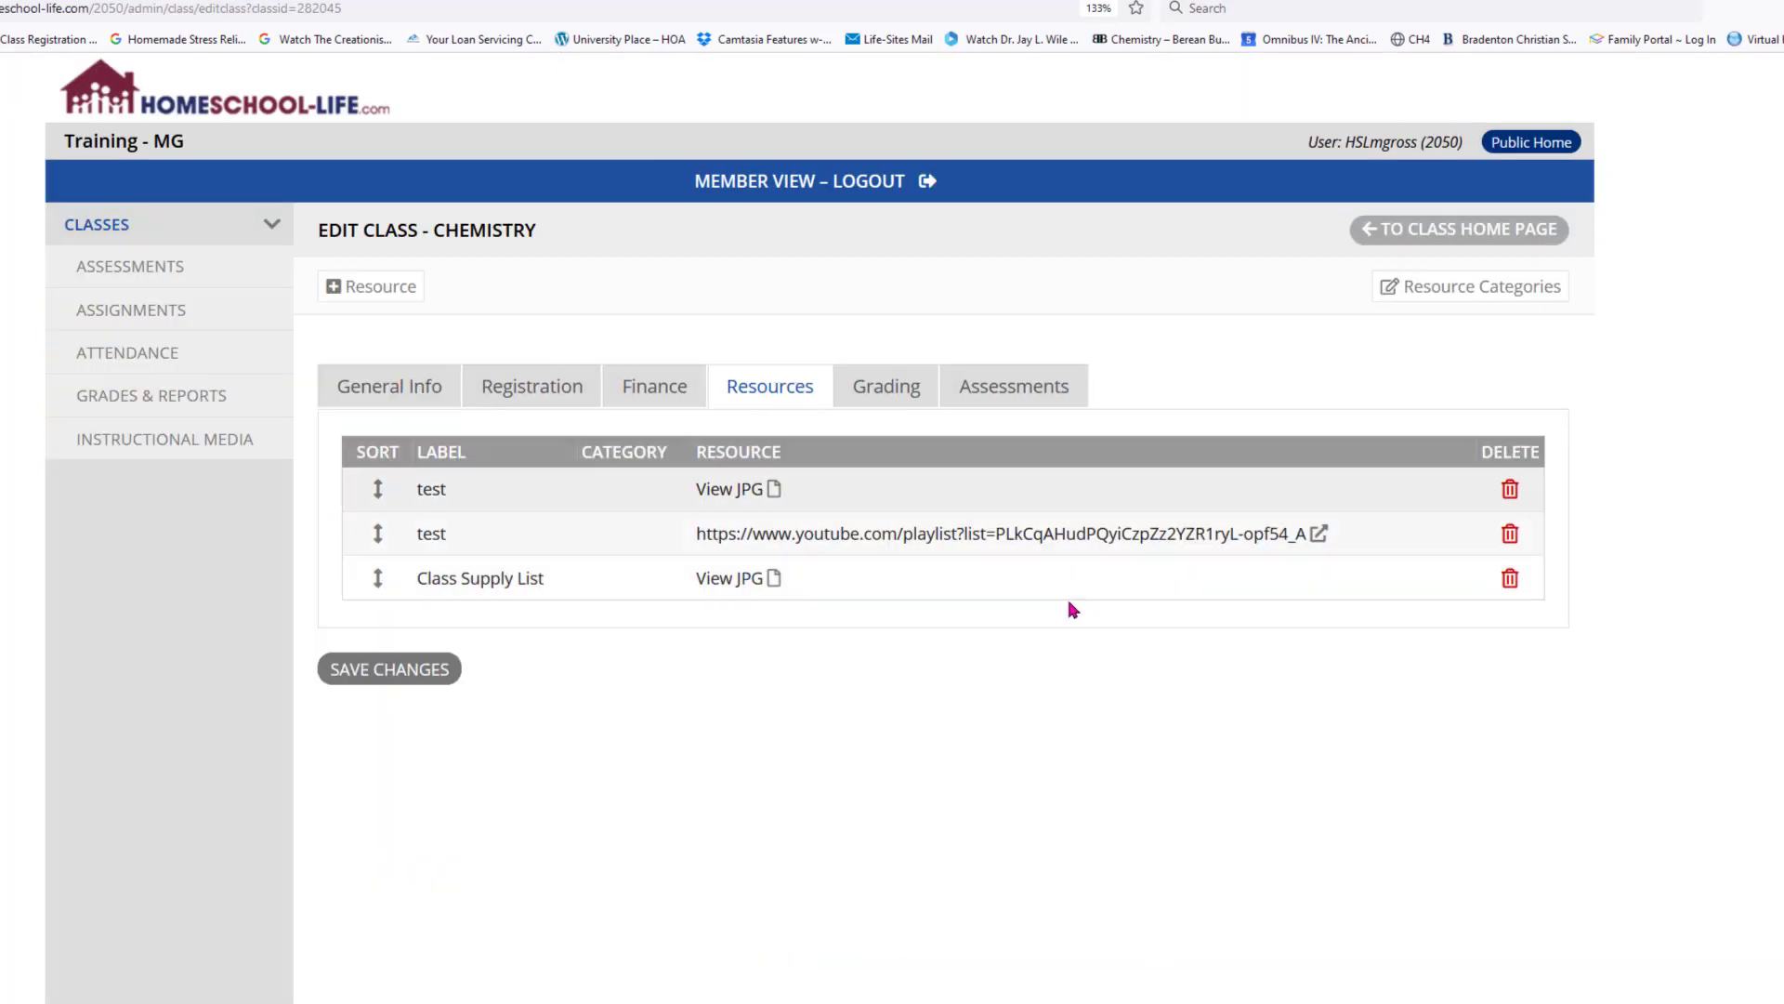
{"action": "left_click", "coordinate": [450, 581]}
{"action": "left_click", "coordinate": [420, 443]}
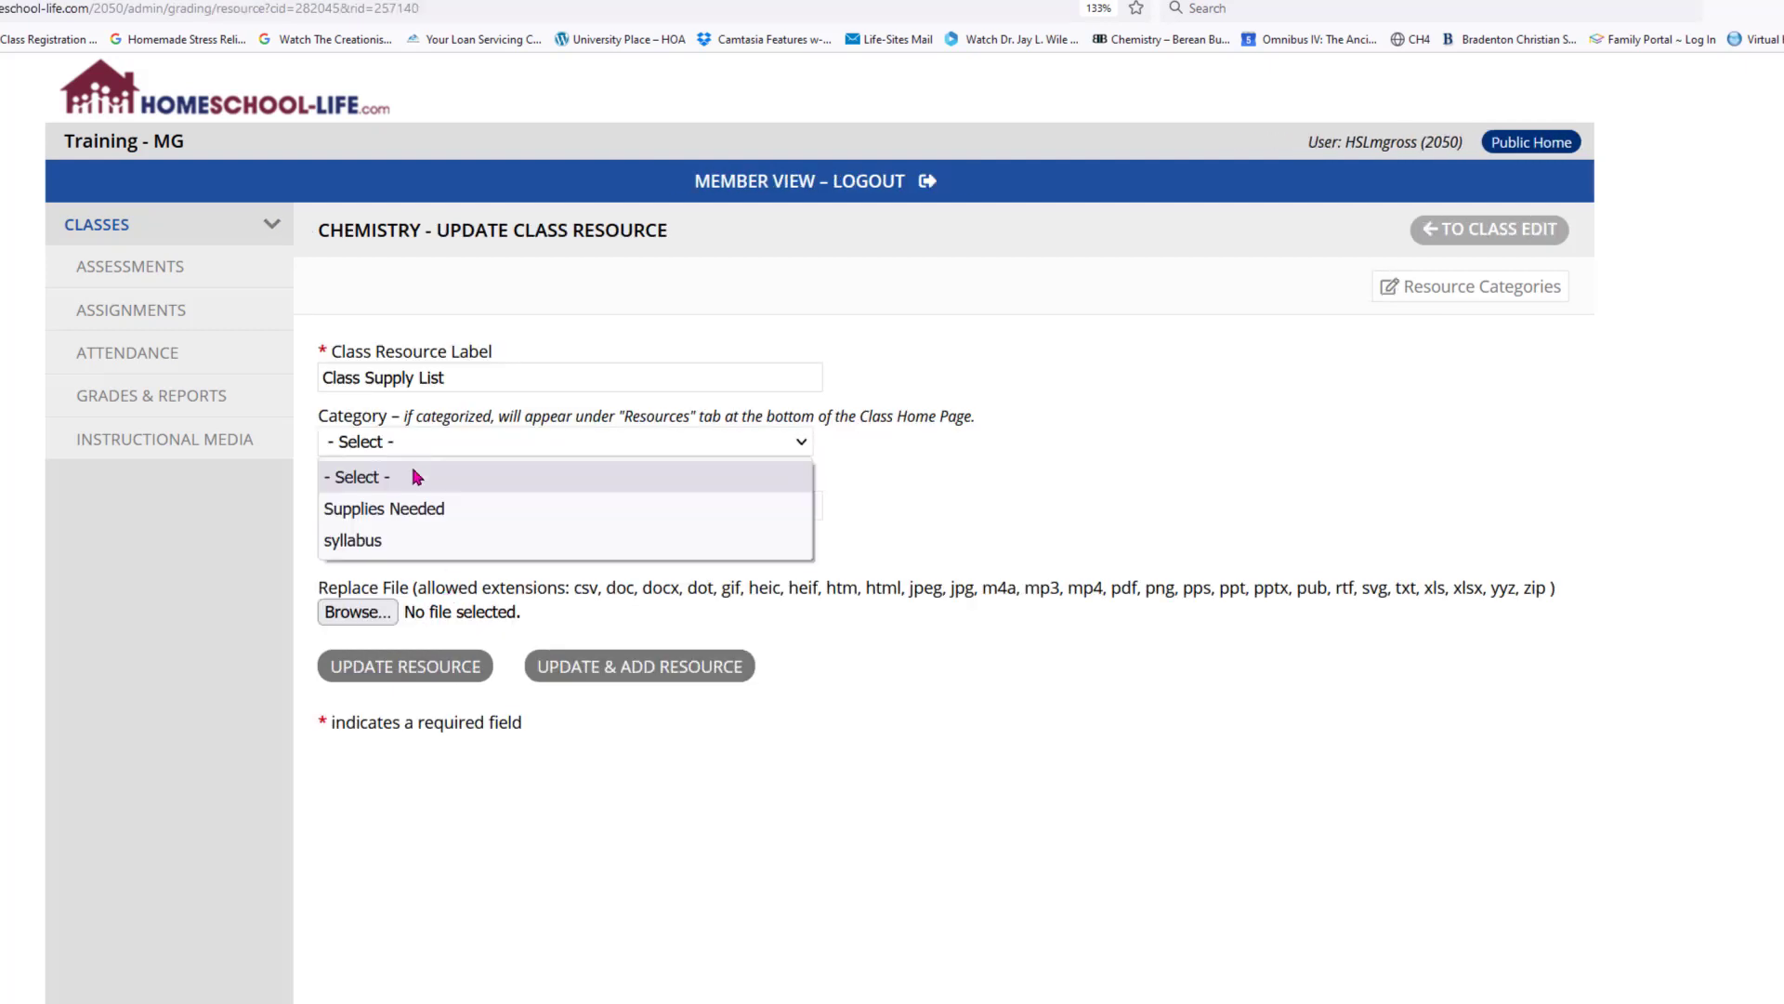
{"action": "left_click", "coordinate": [405, 524]}
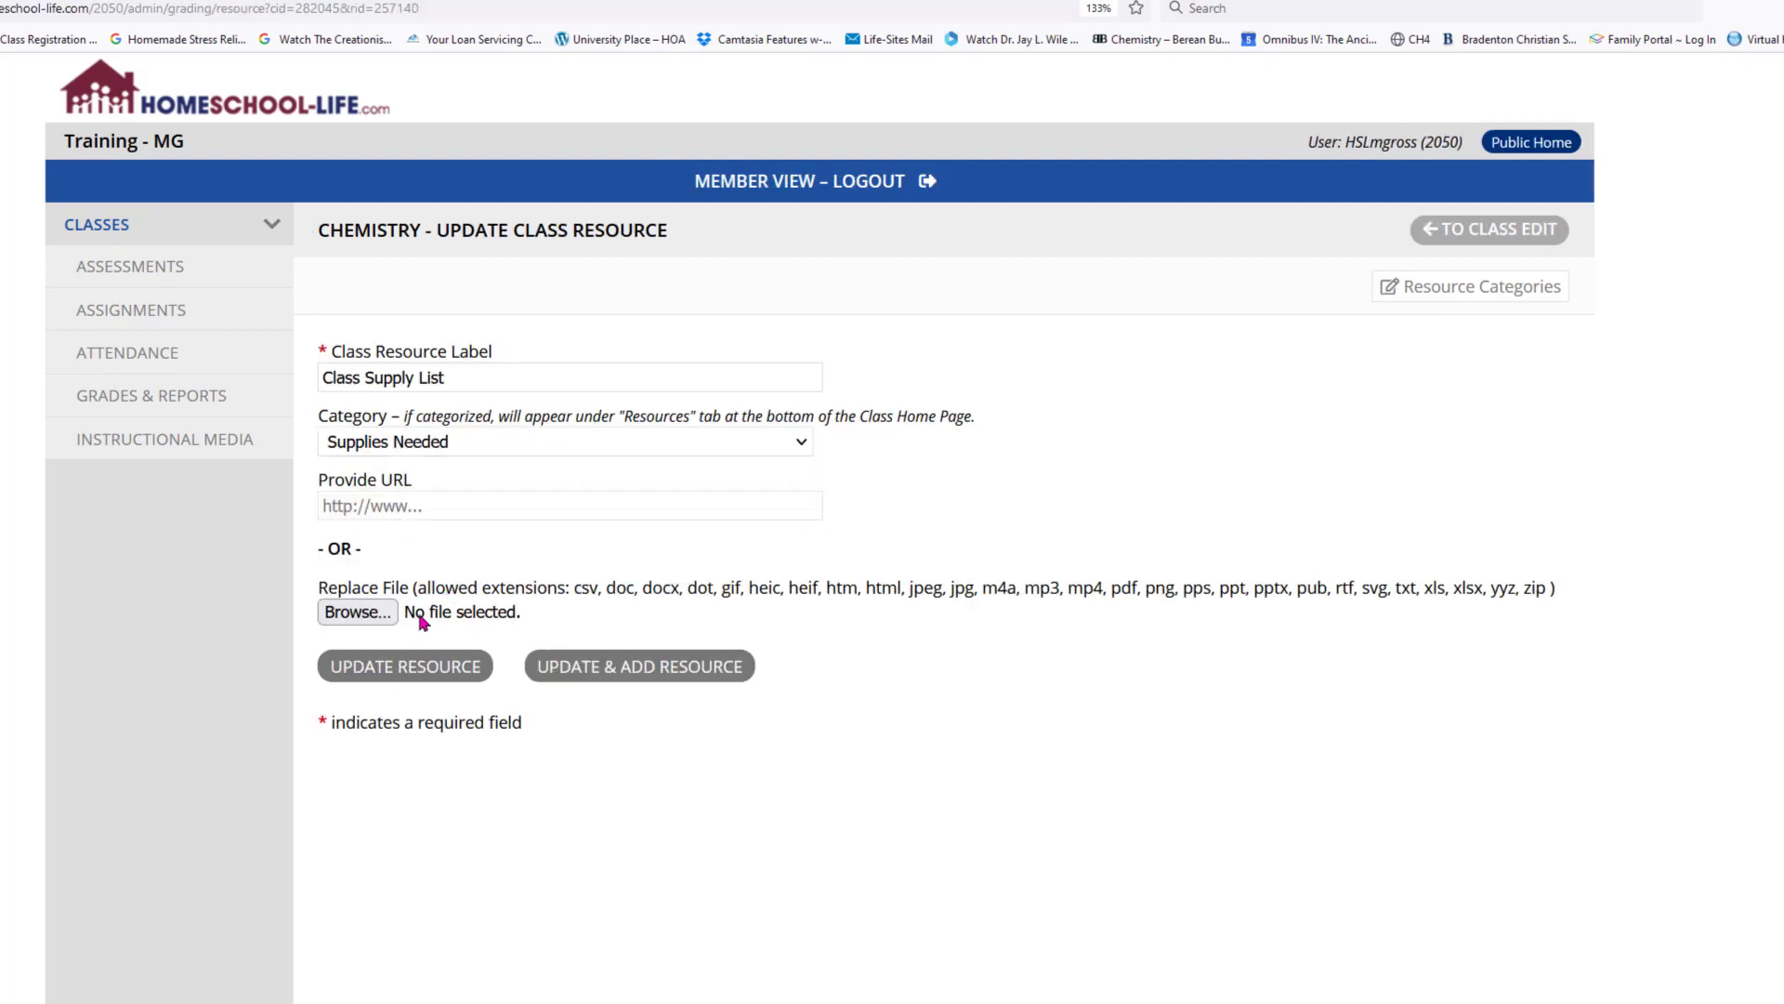
{"action": "left_click", "coordinate": [405, 668]}
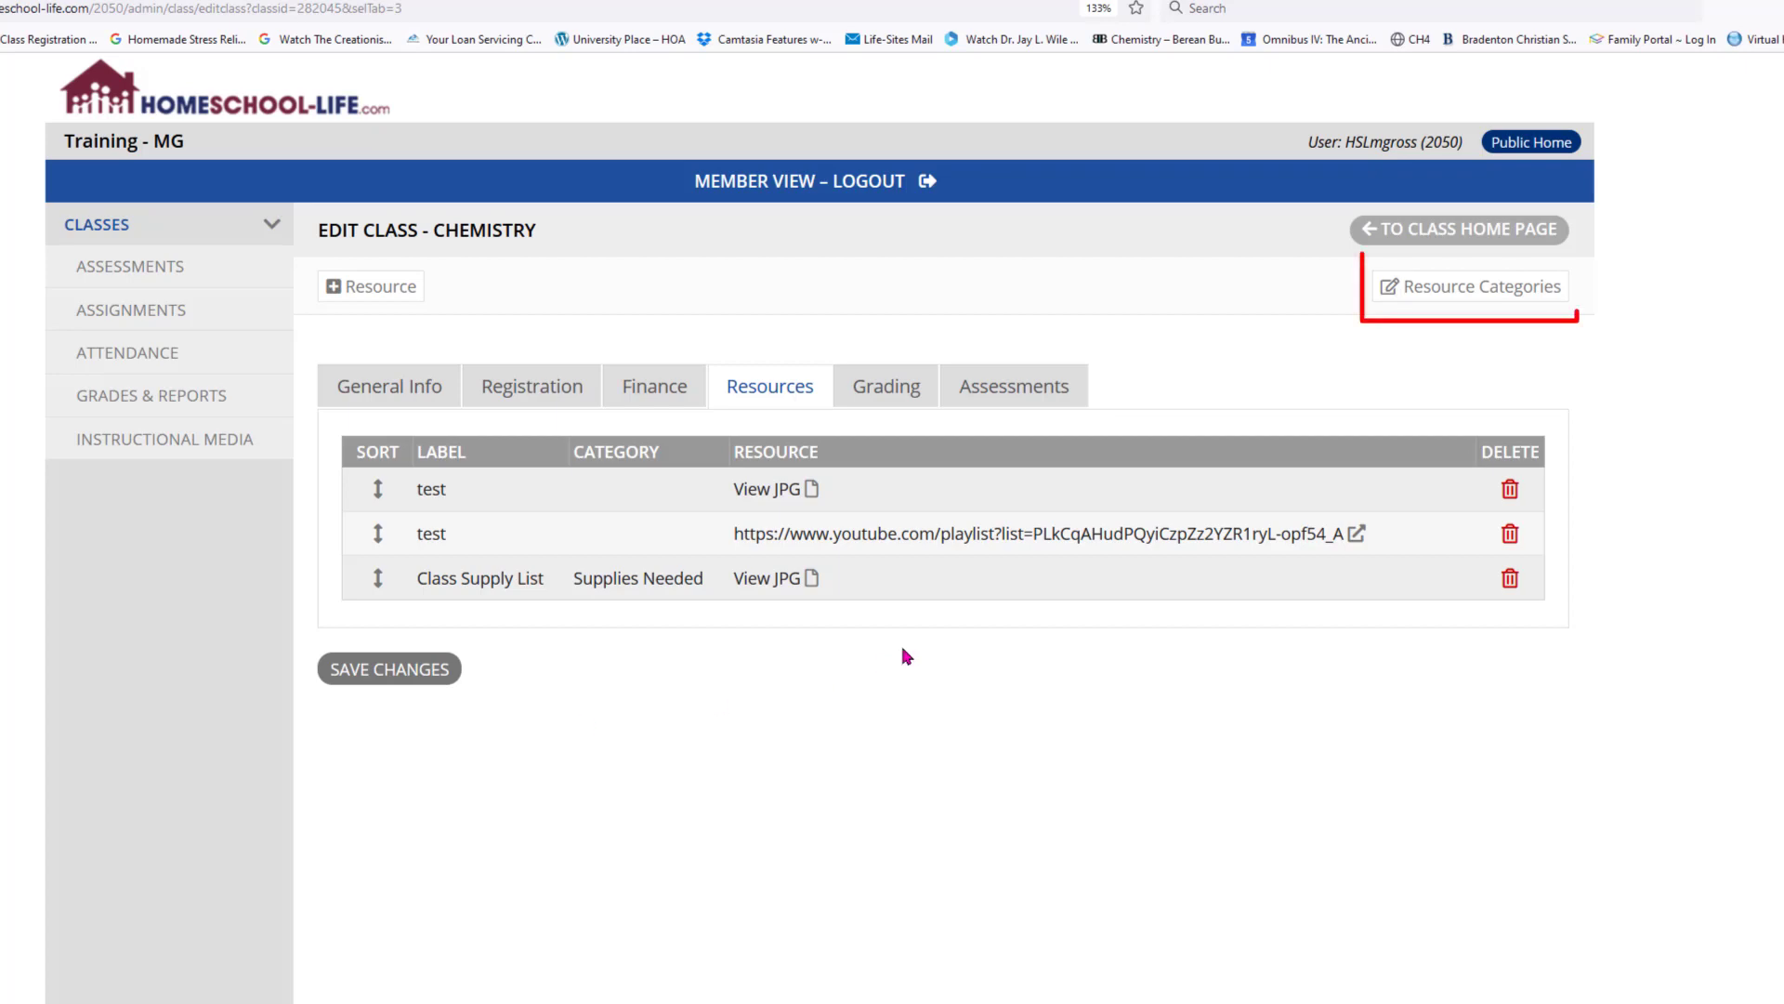
- Add and save a new resource category named Videos in the class's resource categories
{"action": "left_click", "coordinate": [1441, 297]}
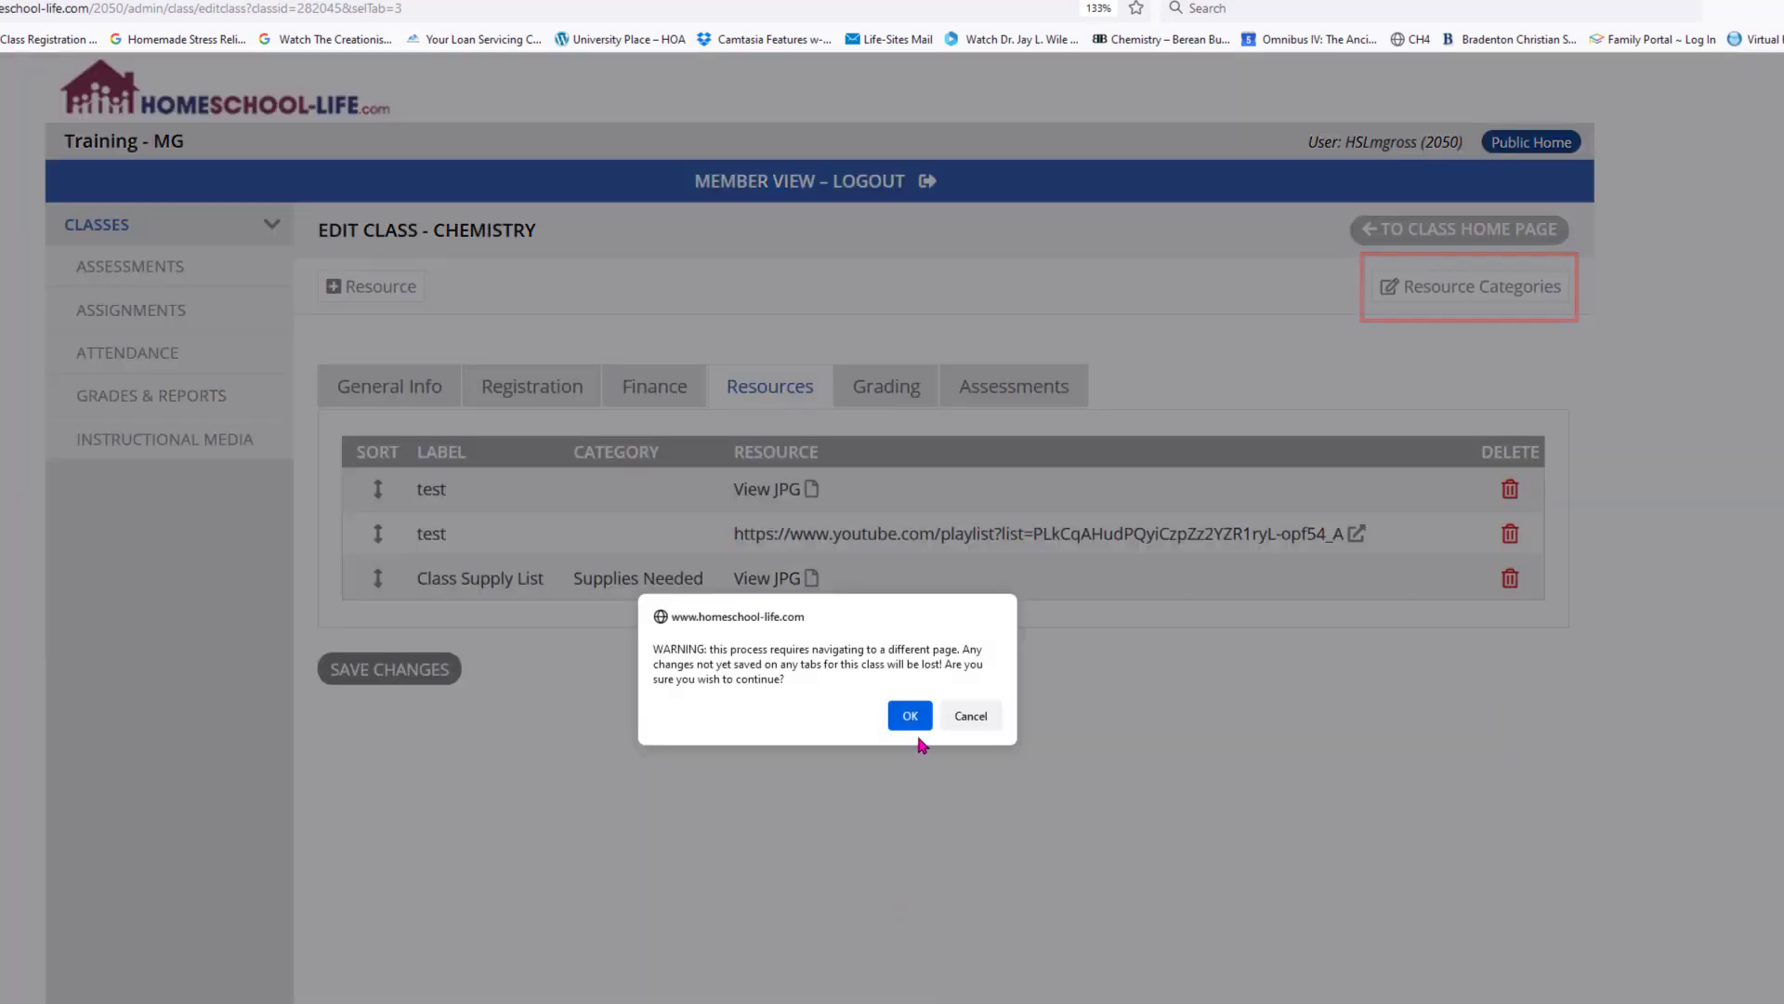
{"action": "left_click", "coordinate": [914, 714]}
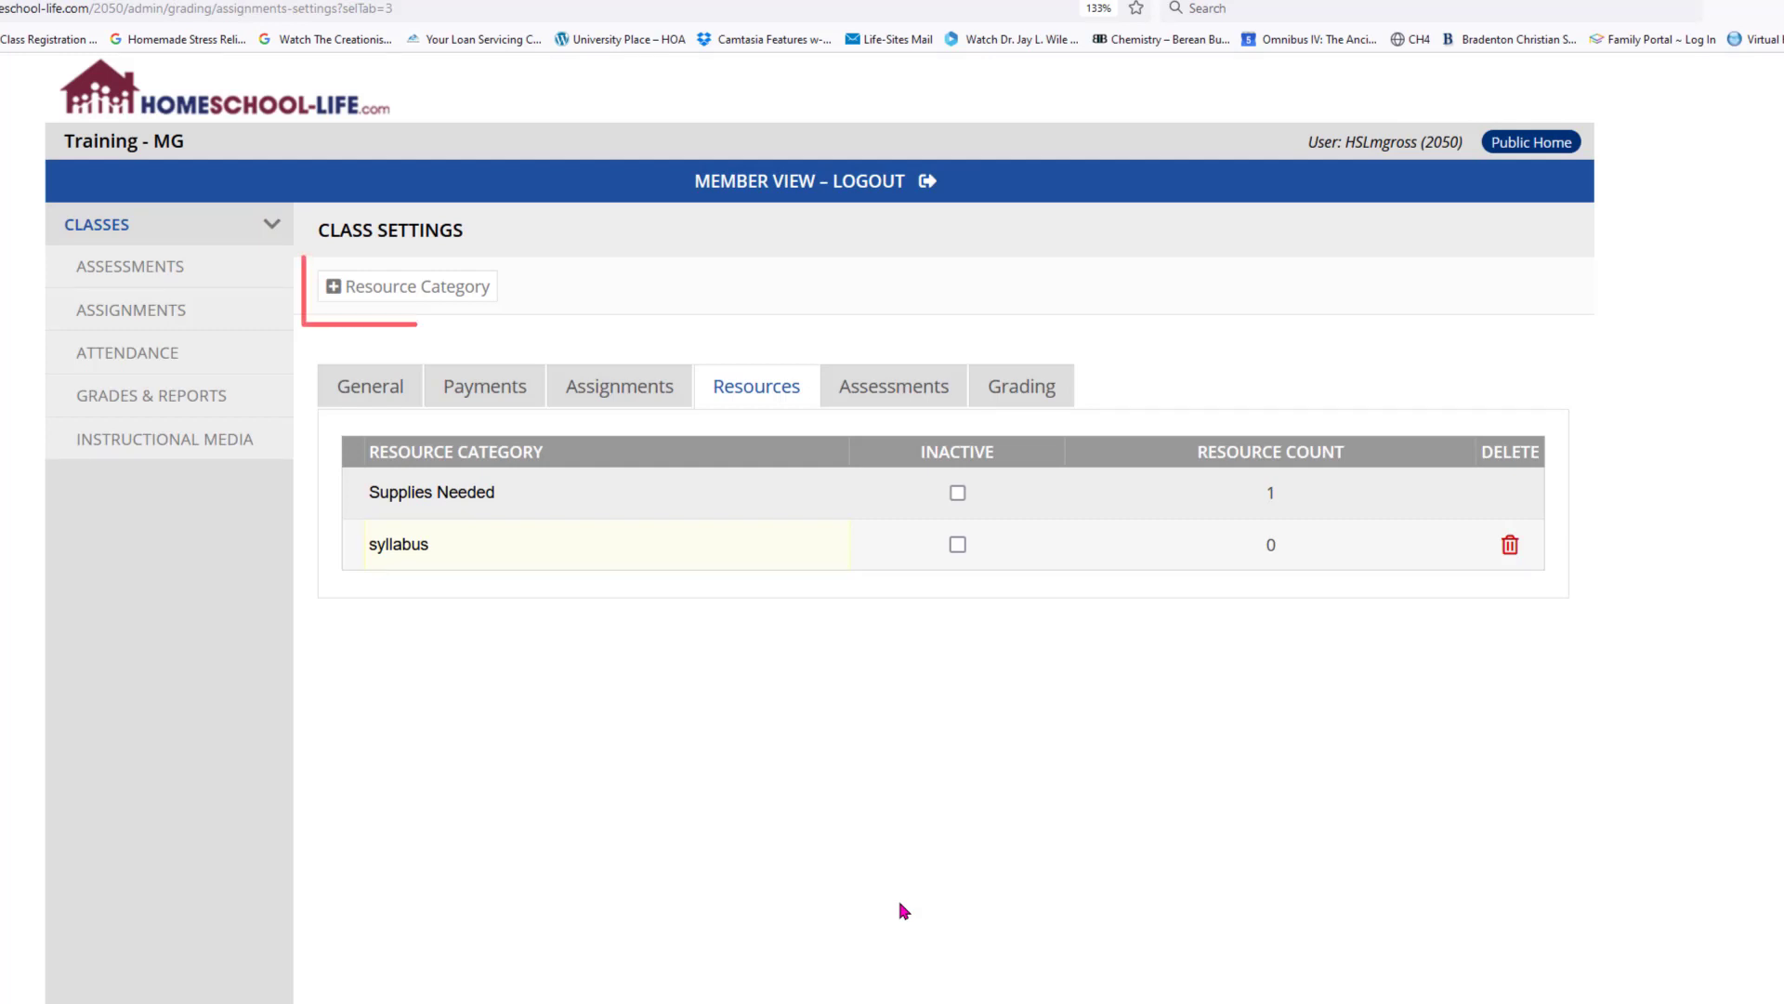
{"action": "left_click", "coordinate": [386, 291]}
{"action": "left_click_drag", "start_coordinate": [542, 437], "coordinate": [362, 461]}
{"action": "type", "text": "Videos"}
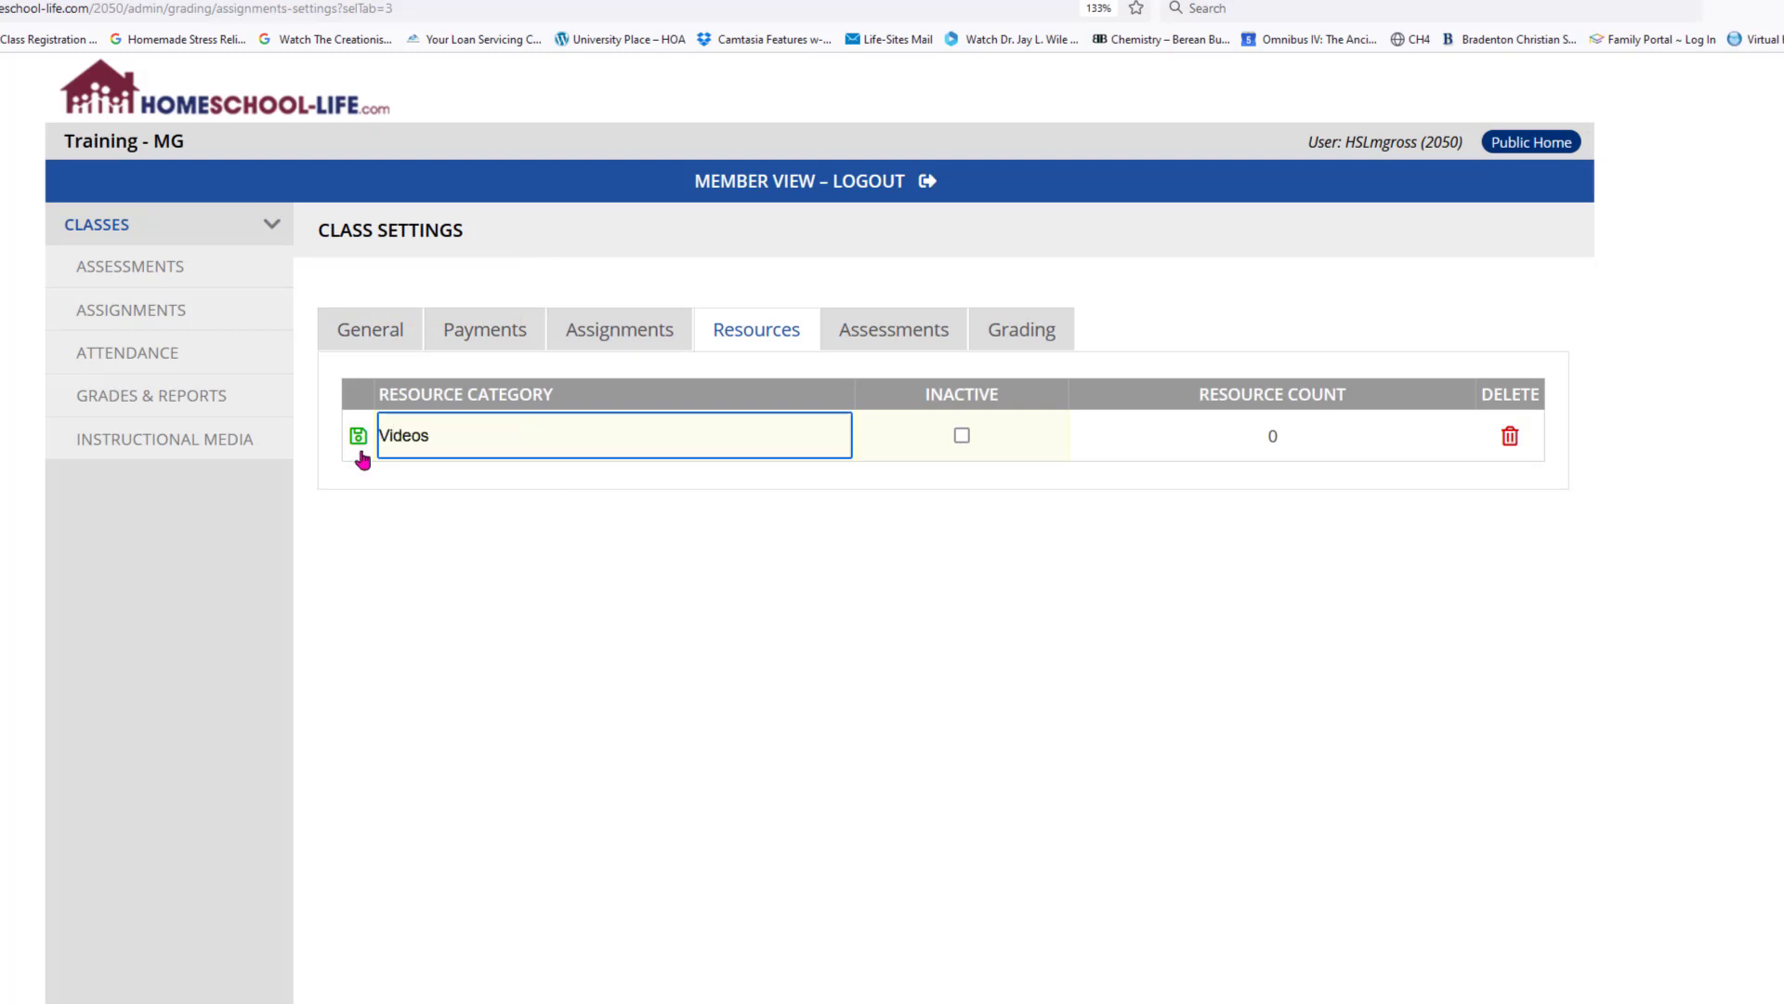
{"action": "left_click", "coordinate": [359, 445]}
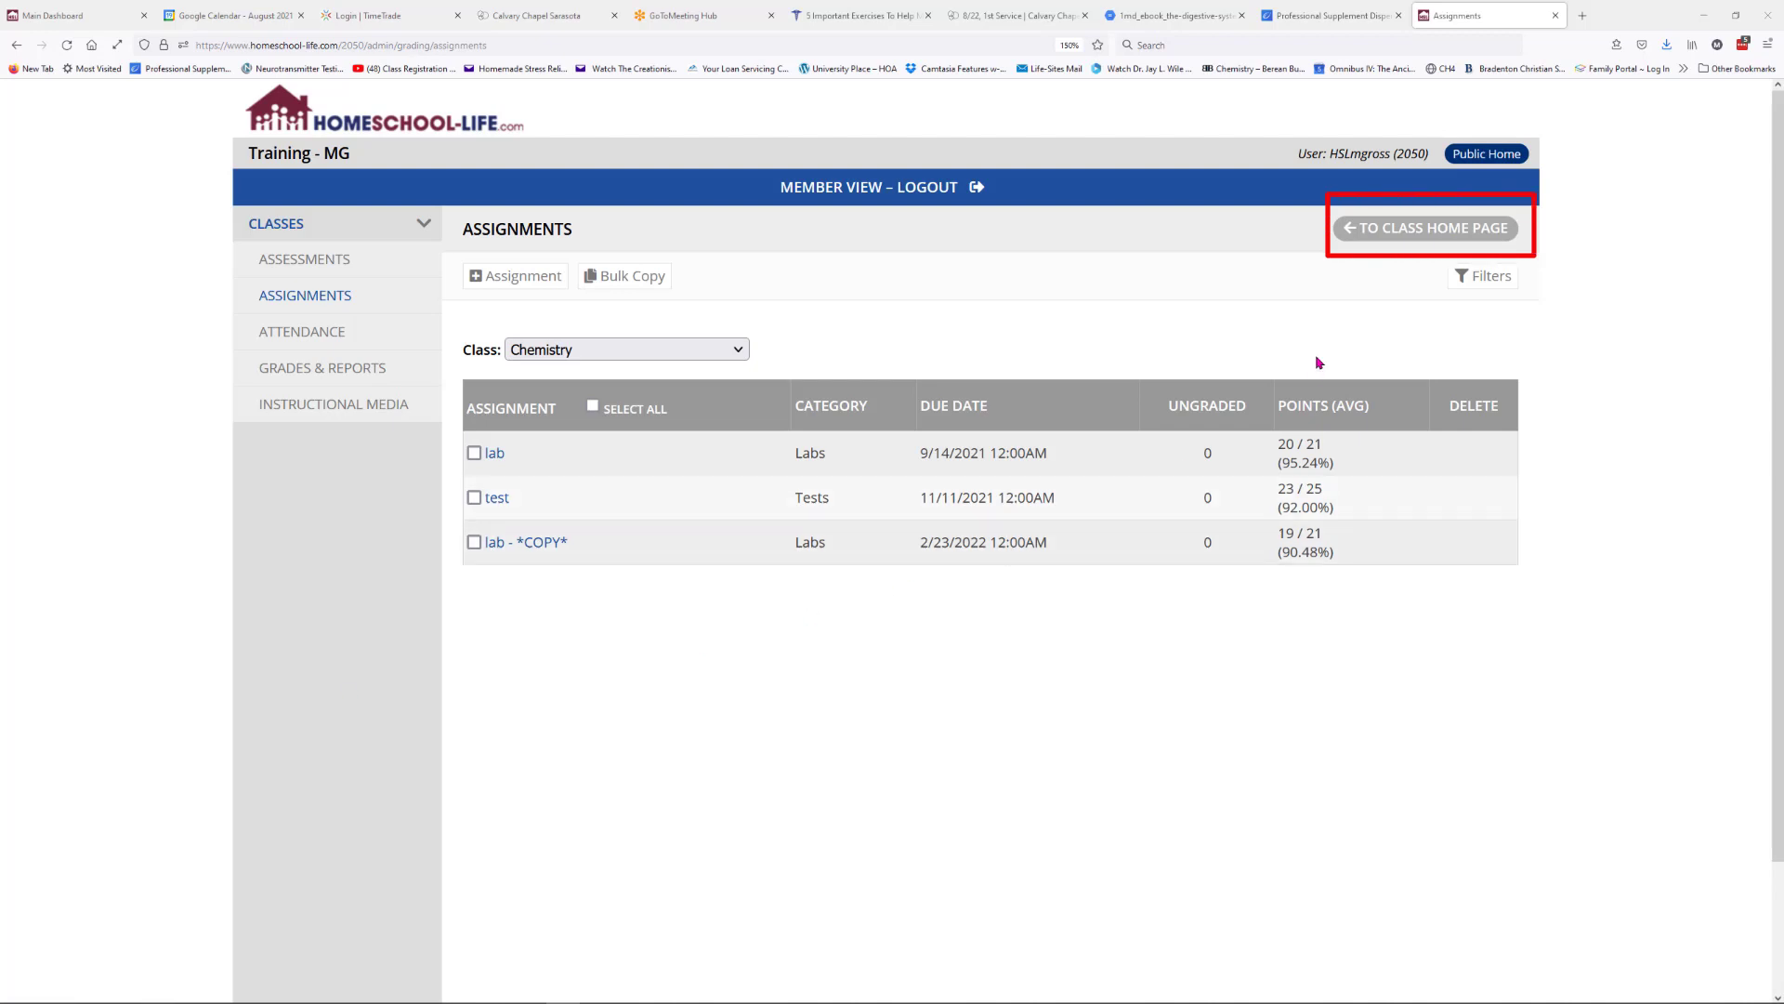
- Reopen Chemistry's resources and set the test YouTube playlist resource's category to Videos
{"action": "left_click", "coordinate": [1418, 240]}
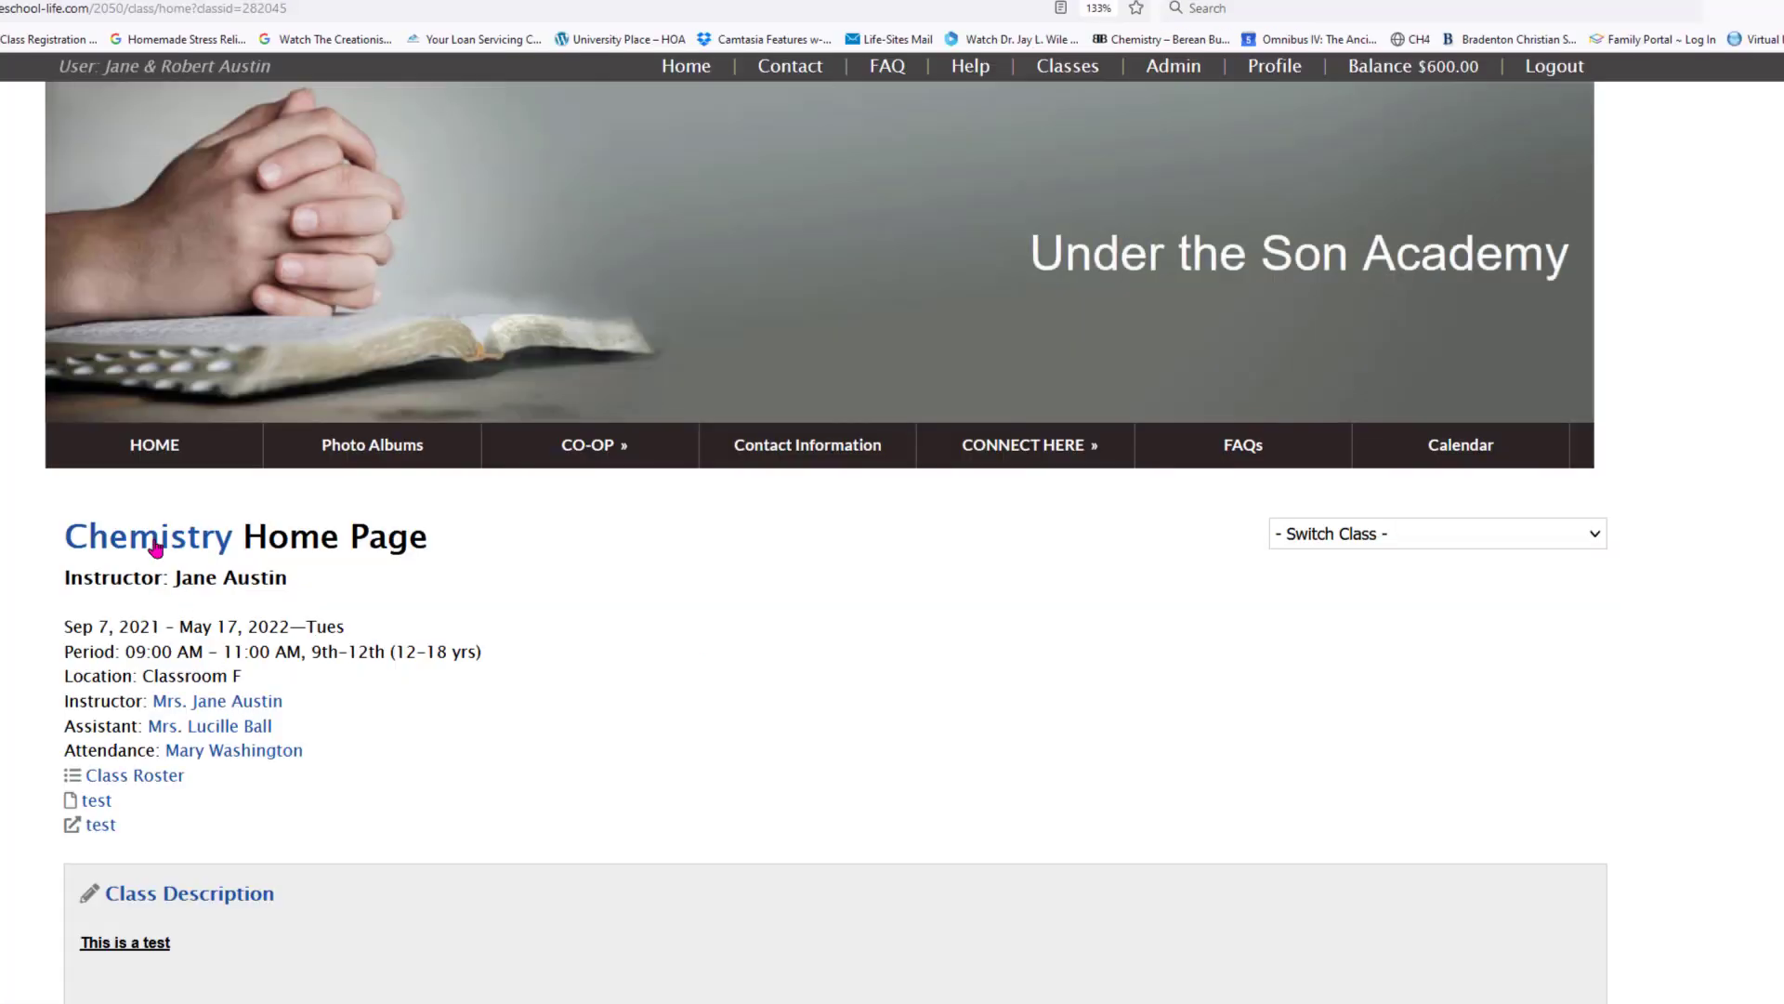
{"action": "left_click", "coordinate": [156, 549]}
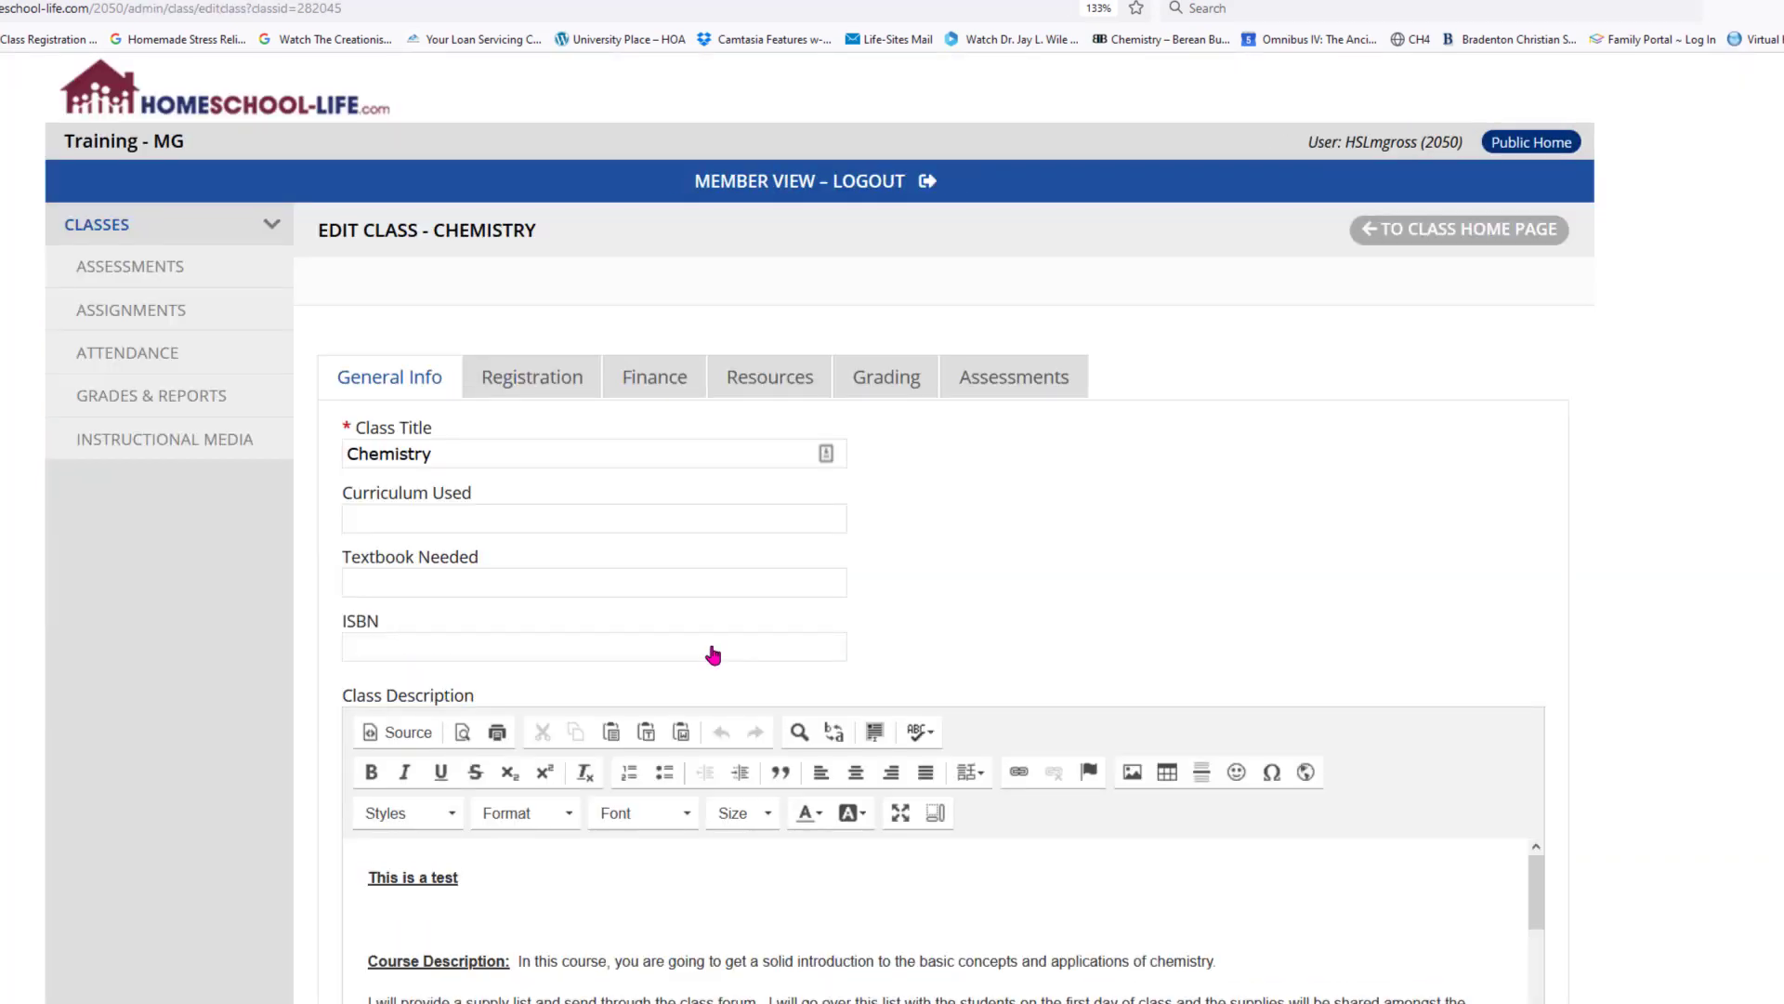
{"action": "left_click", "coordinate": [768, 377]}
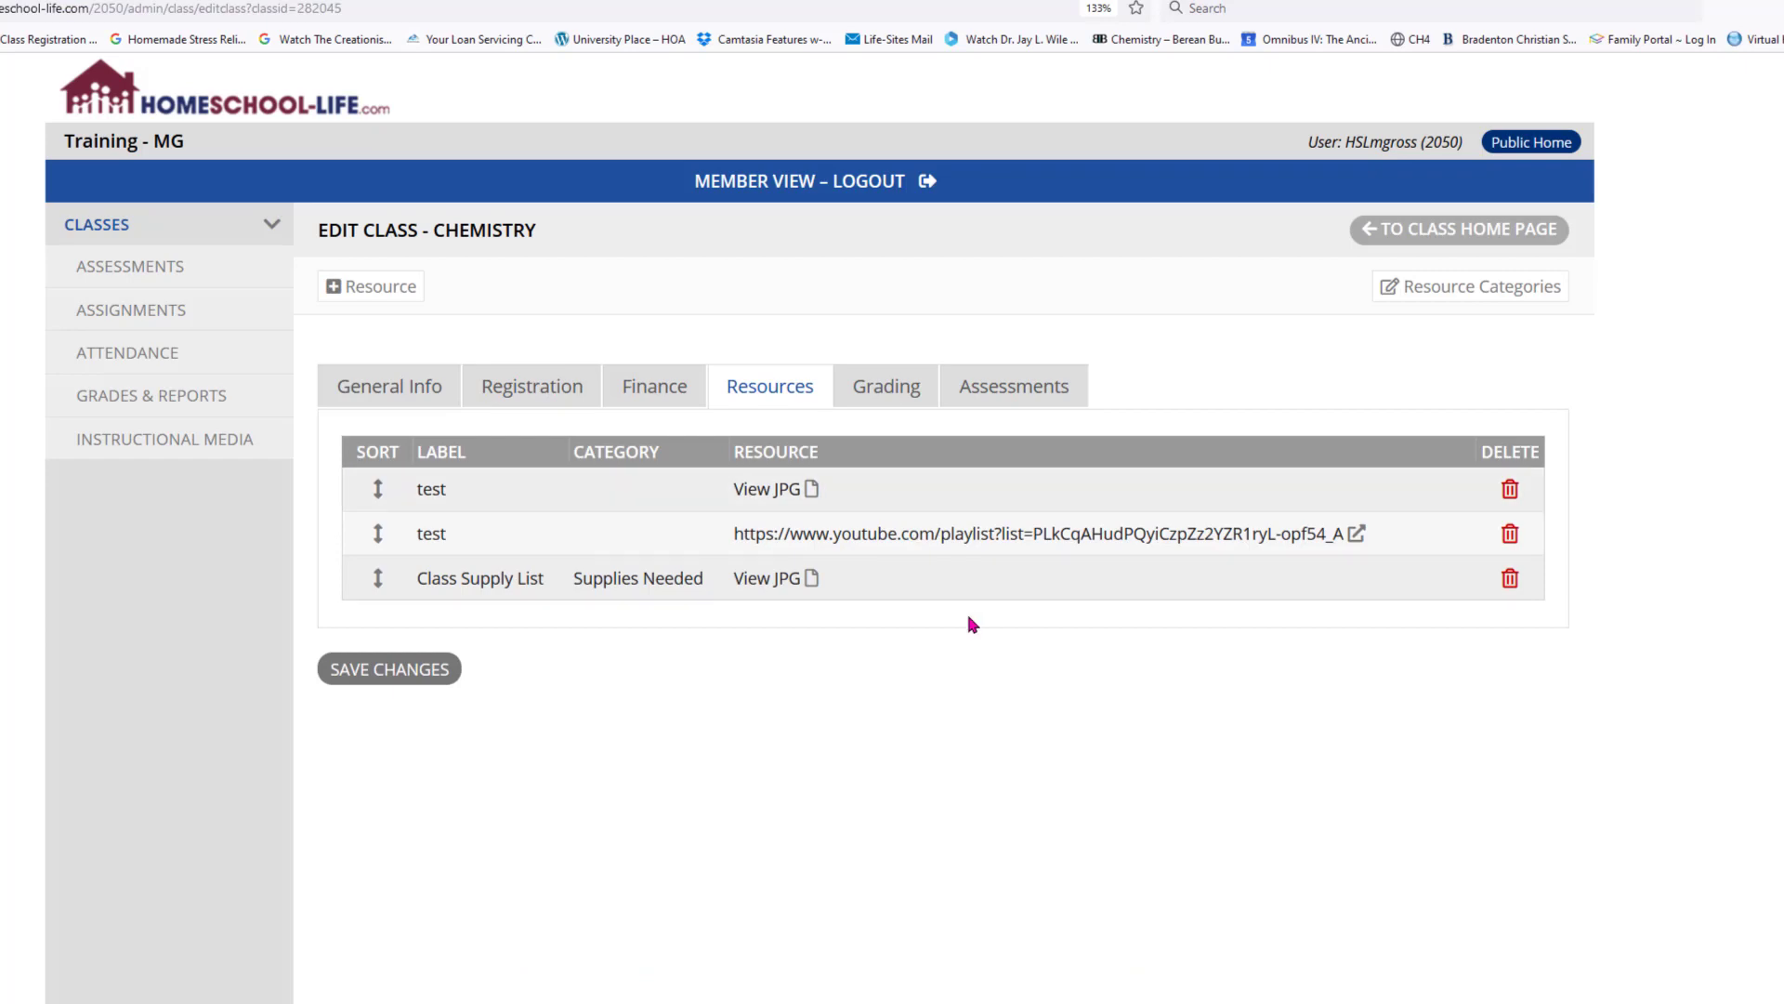
{"action": "left_click", "coordinate": [433, 535]}
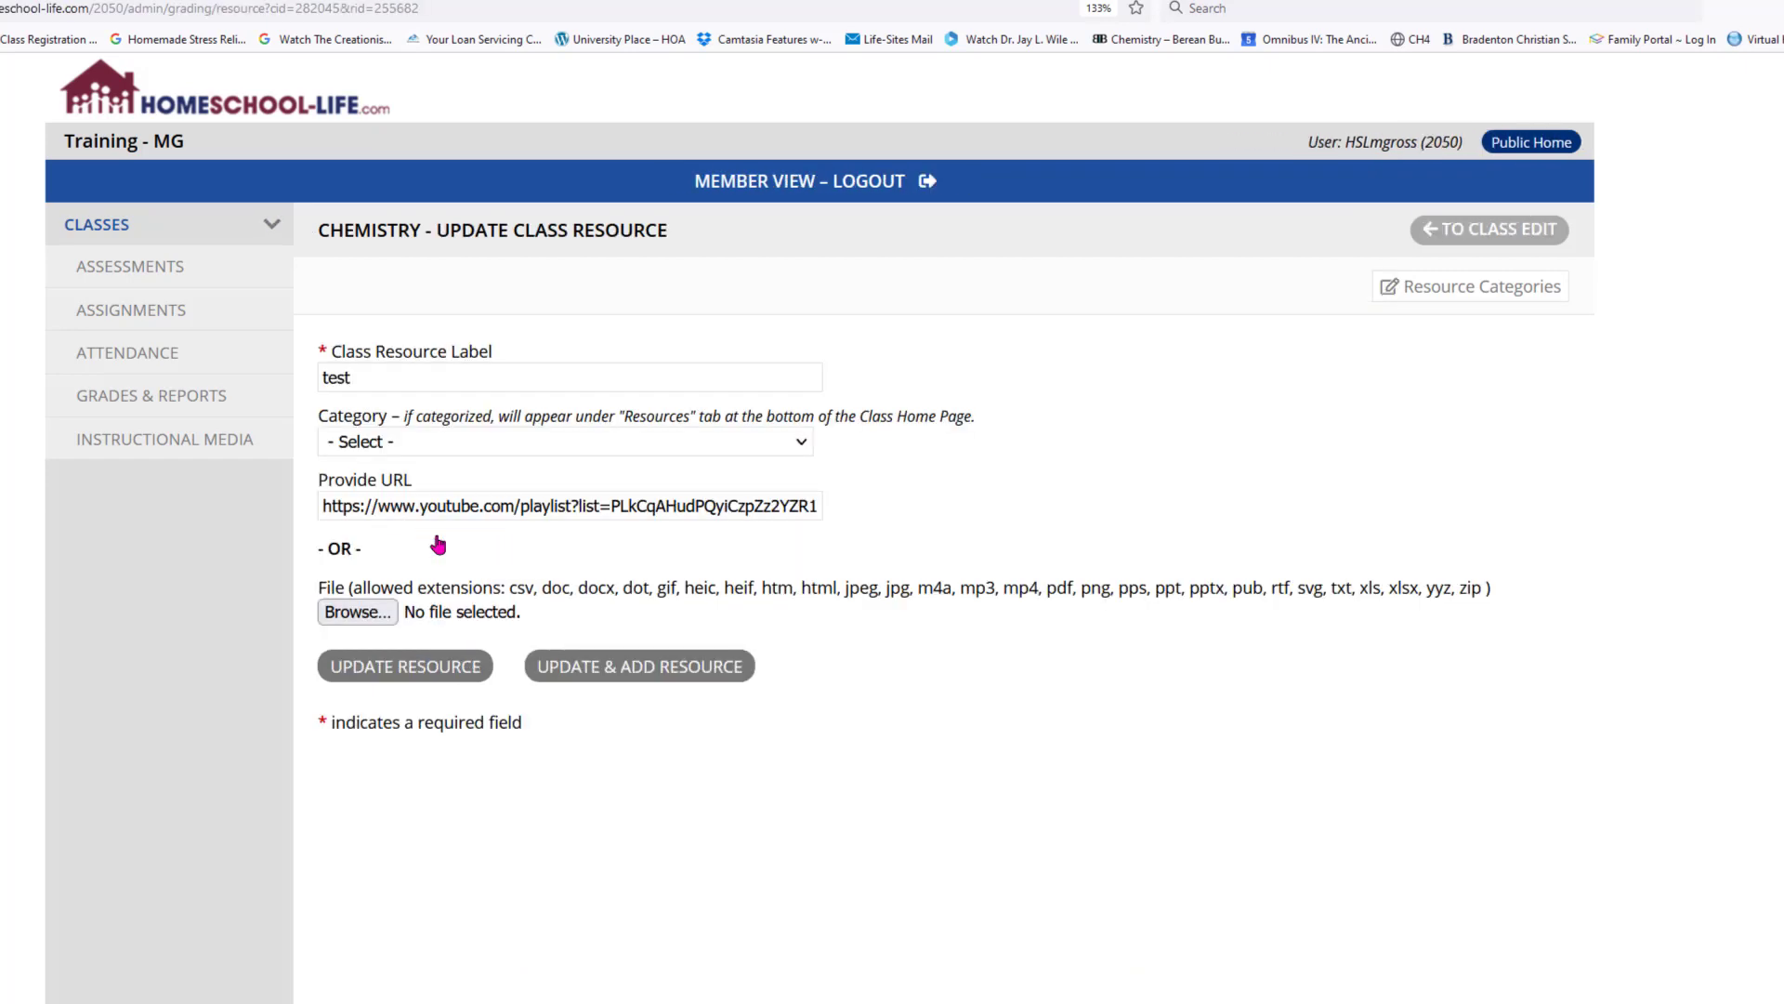
{"action": "left_click", "coordinate": [400, 444]}
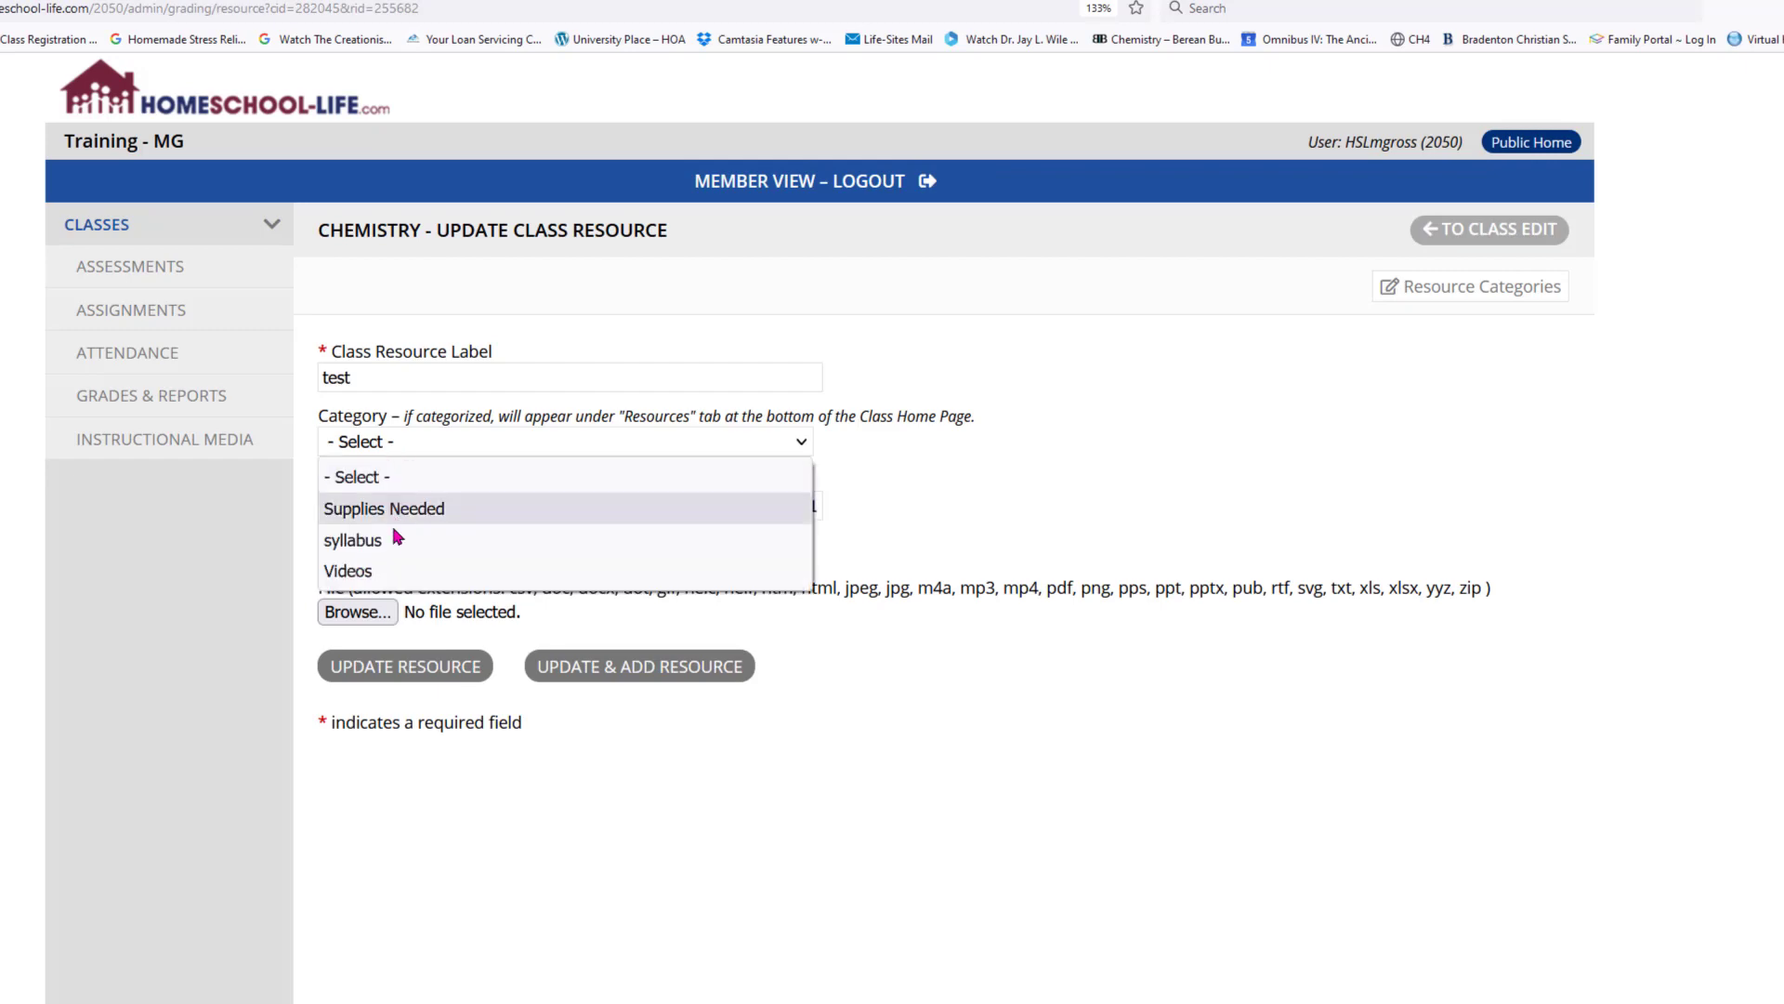
{"action": "left_click", "coordinate": [384, 572]}
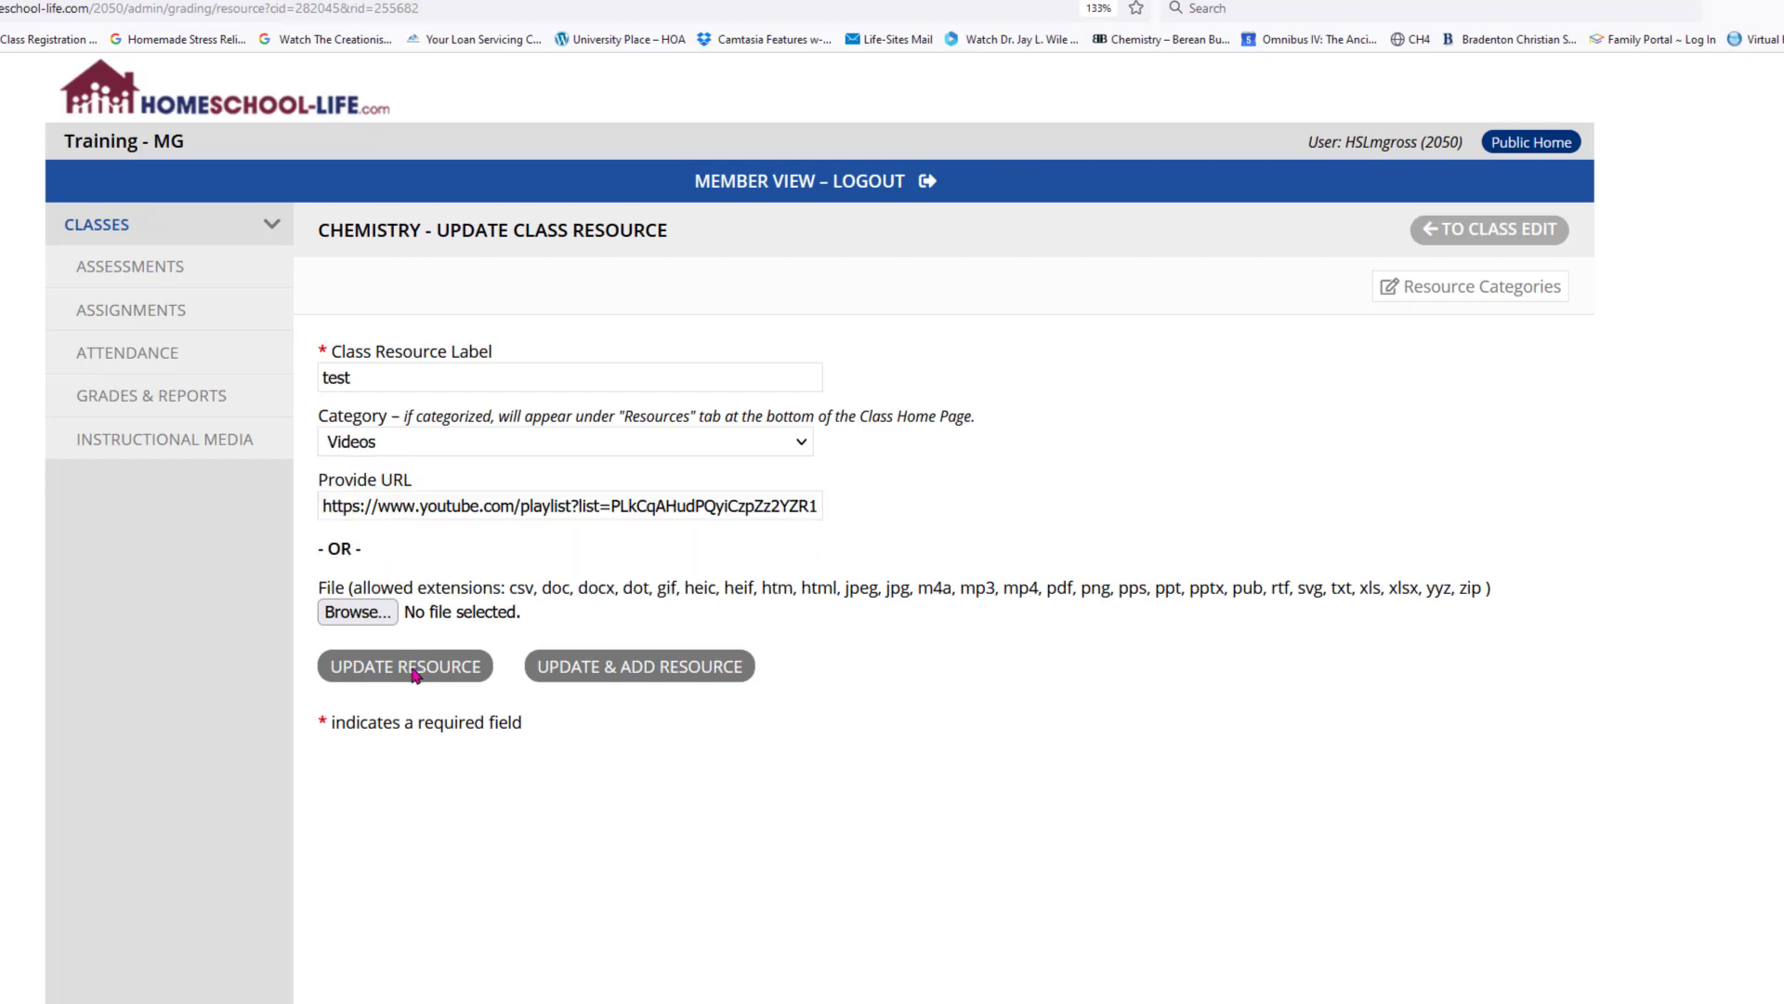
{"action": "left_click", "coordinate": [416, 667]}
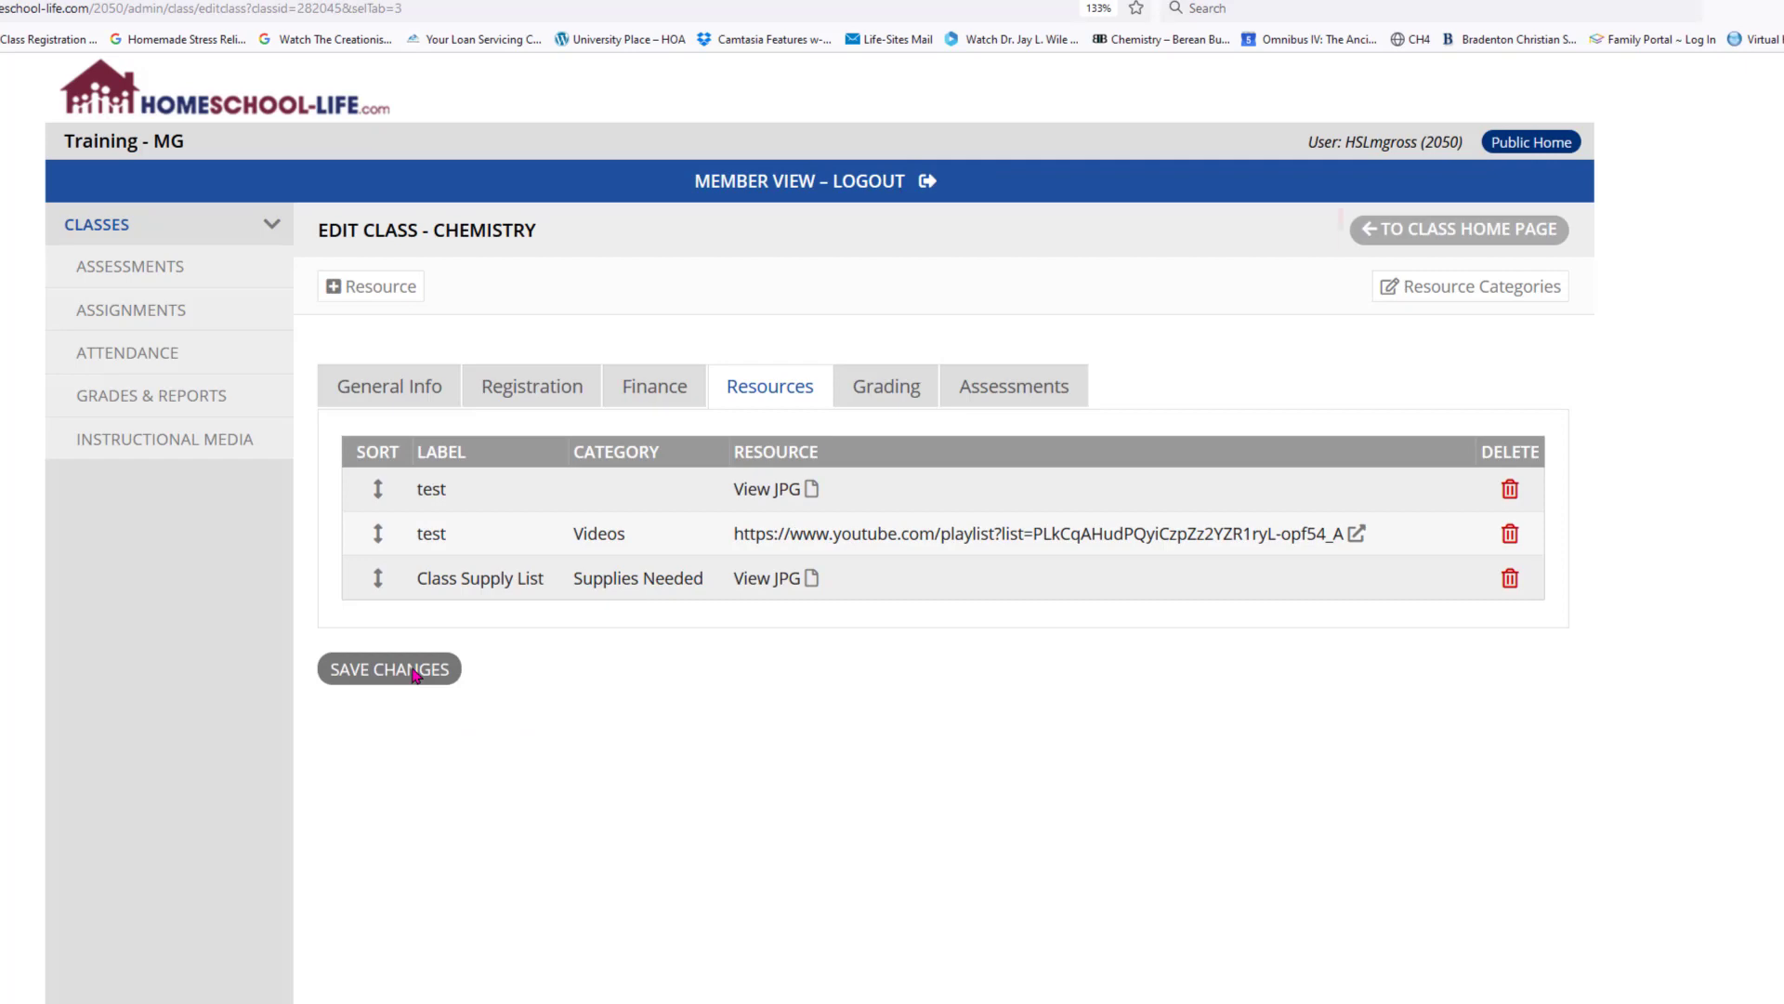
- Return to the Chemistry home page and review resources grouped under Supplies Needed and Videos
{"action": "left_click", "coordinate": [1461, 243]}
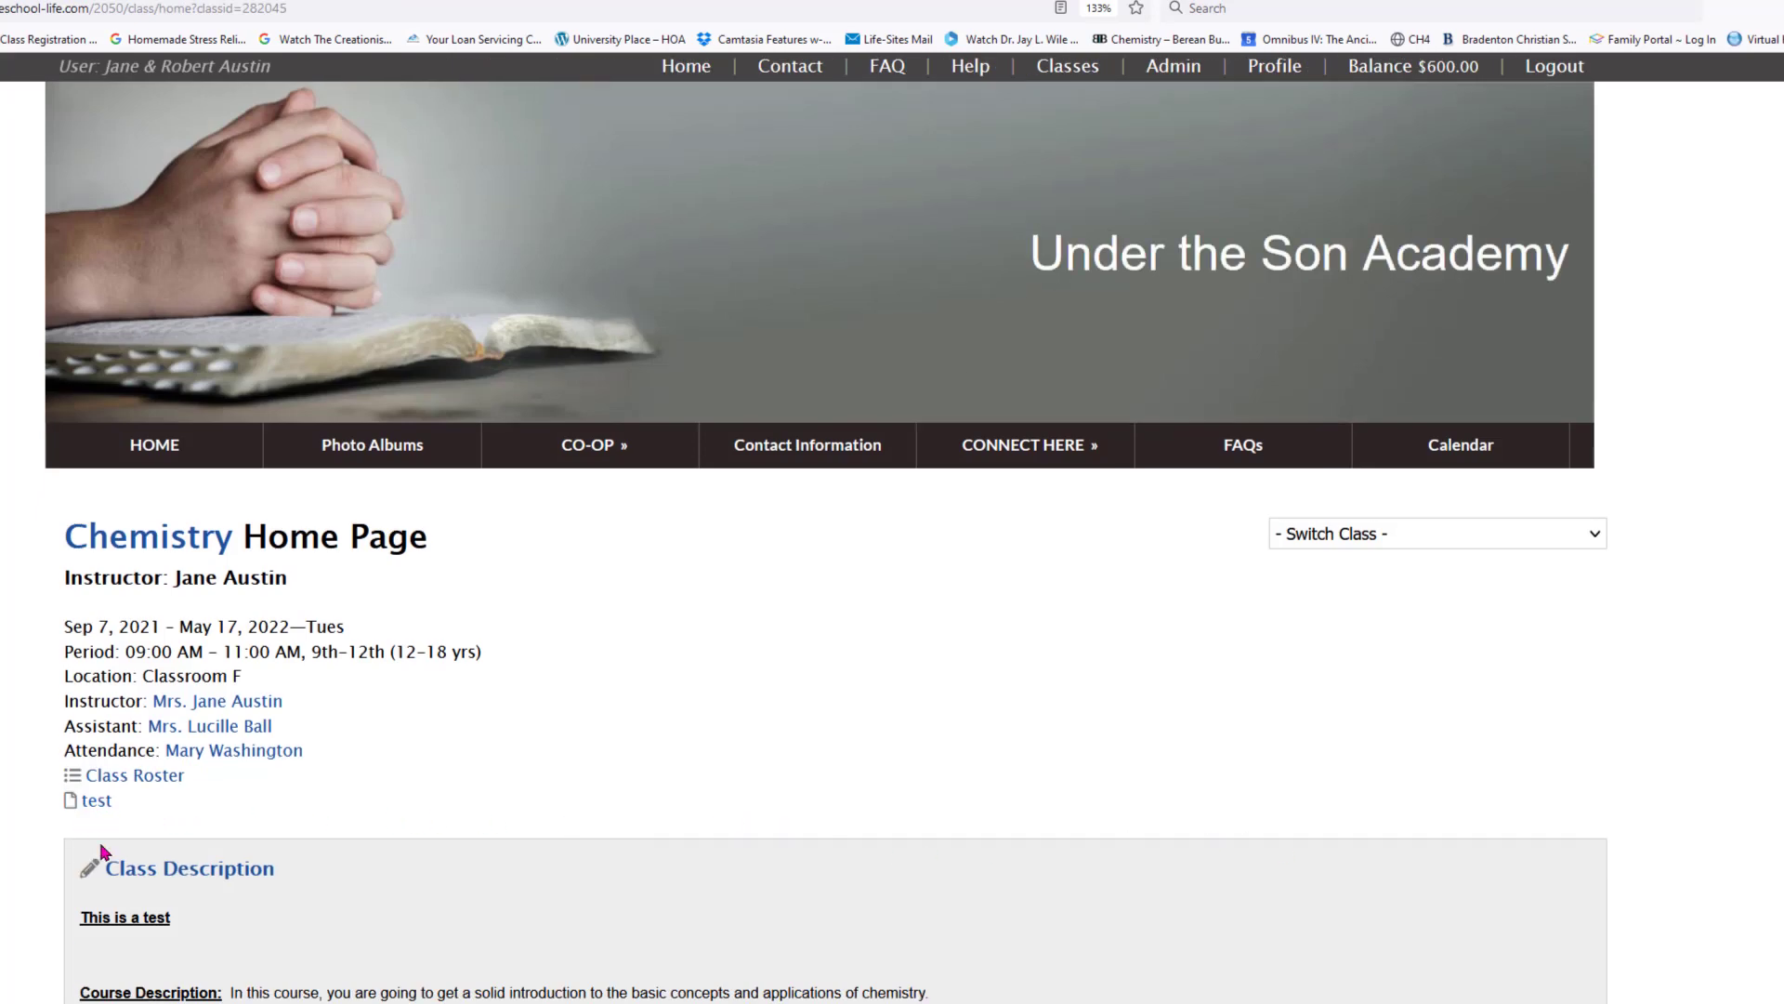
{"action": "scroll", "coordinate": [508, 841], "scroll_direction": "down", "scroll_amount": 8}
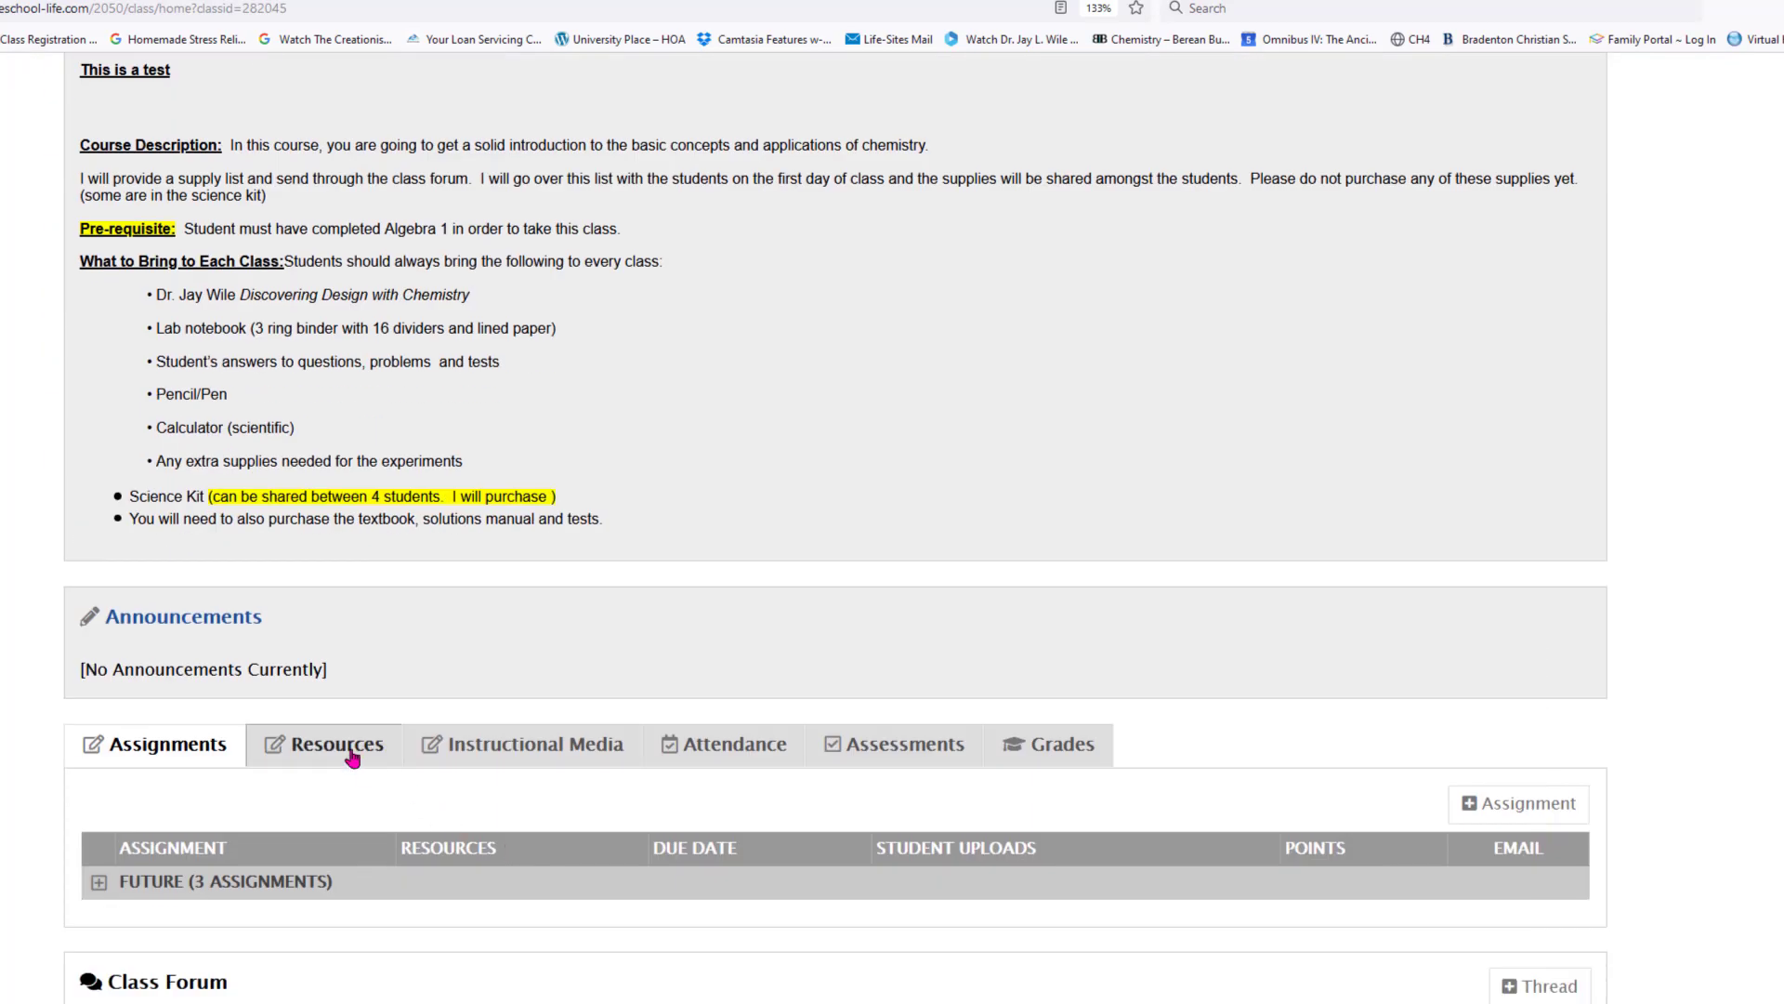
{"action": "left_click", "coordinate": [351, 753]}
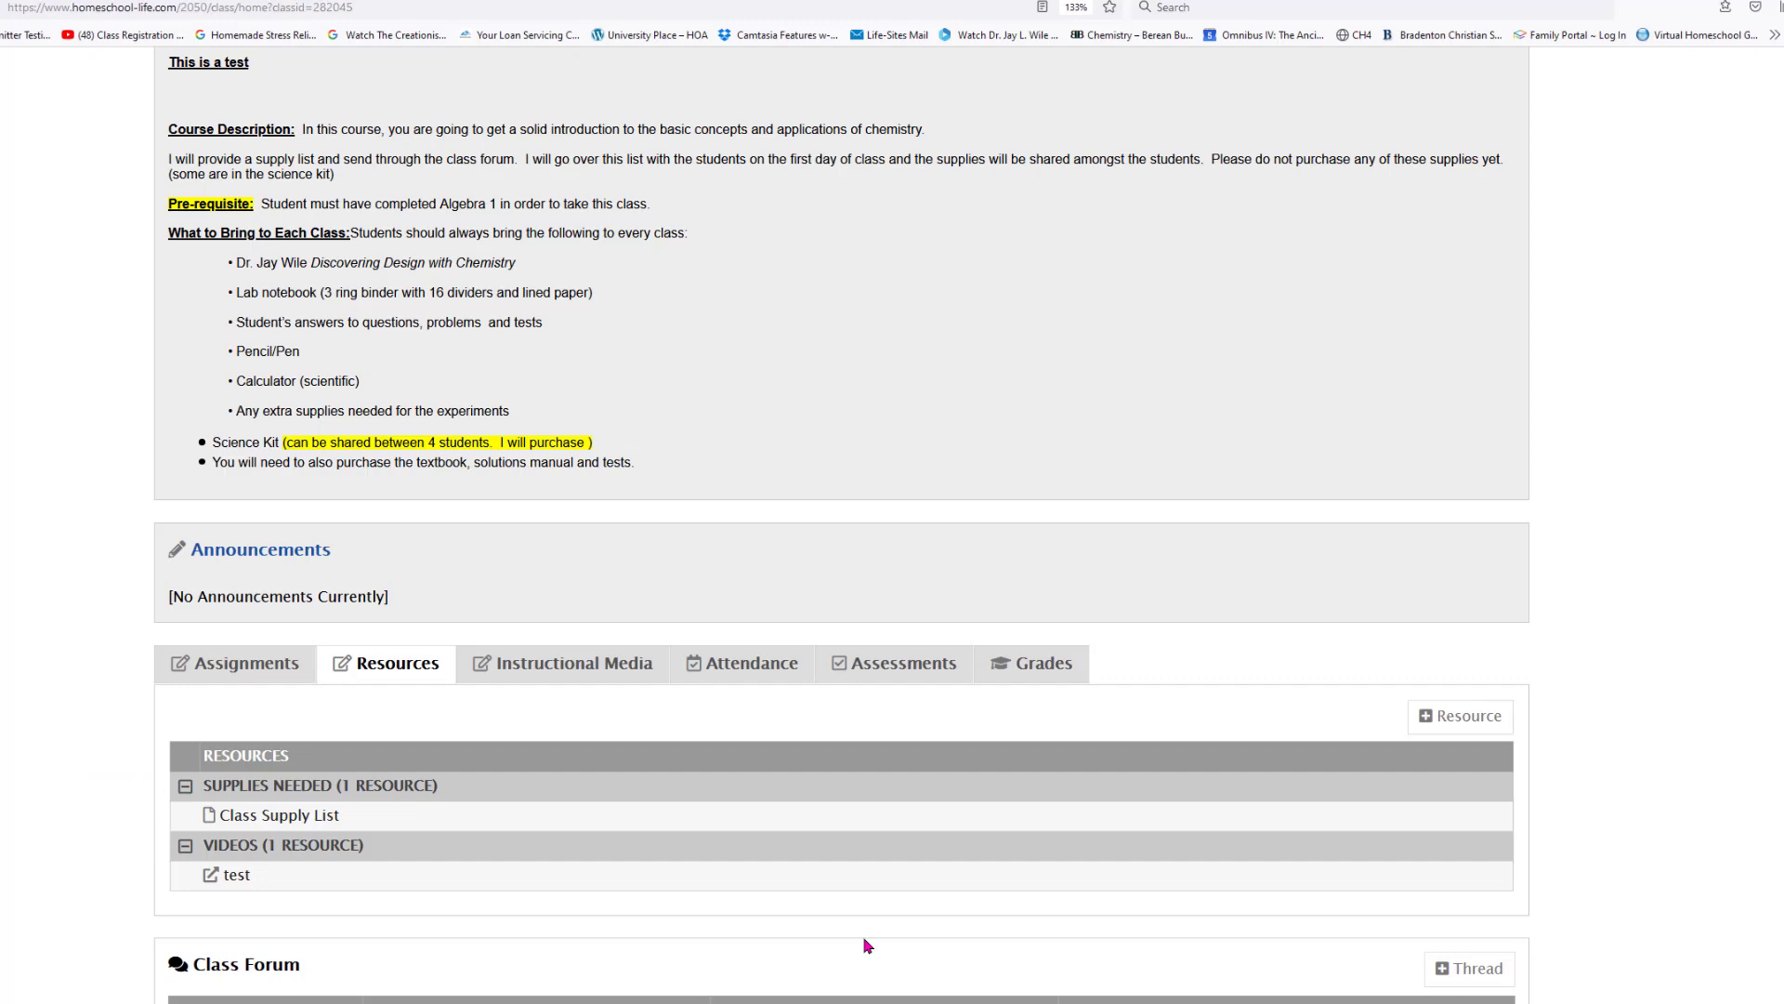
{"action": "scroll", "coordinate": [1010, 810], "scroll_direction": "down", "scroll_amount": 3}
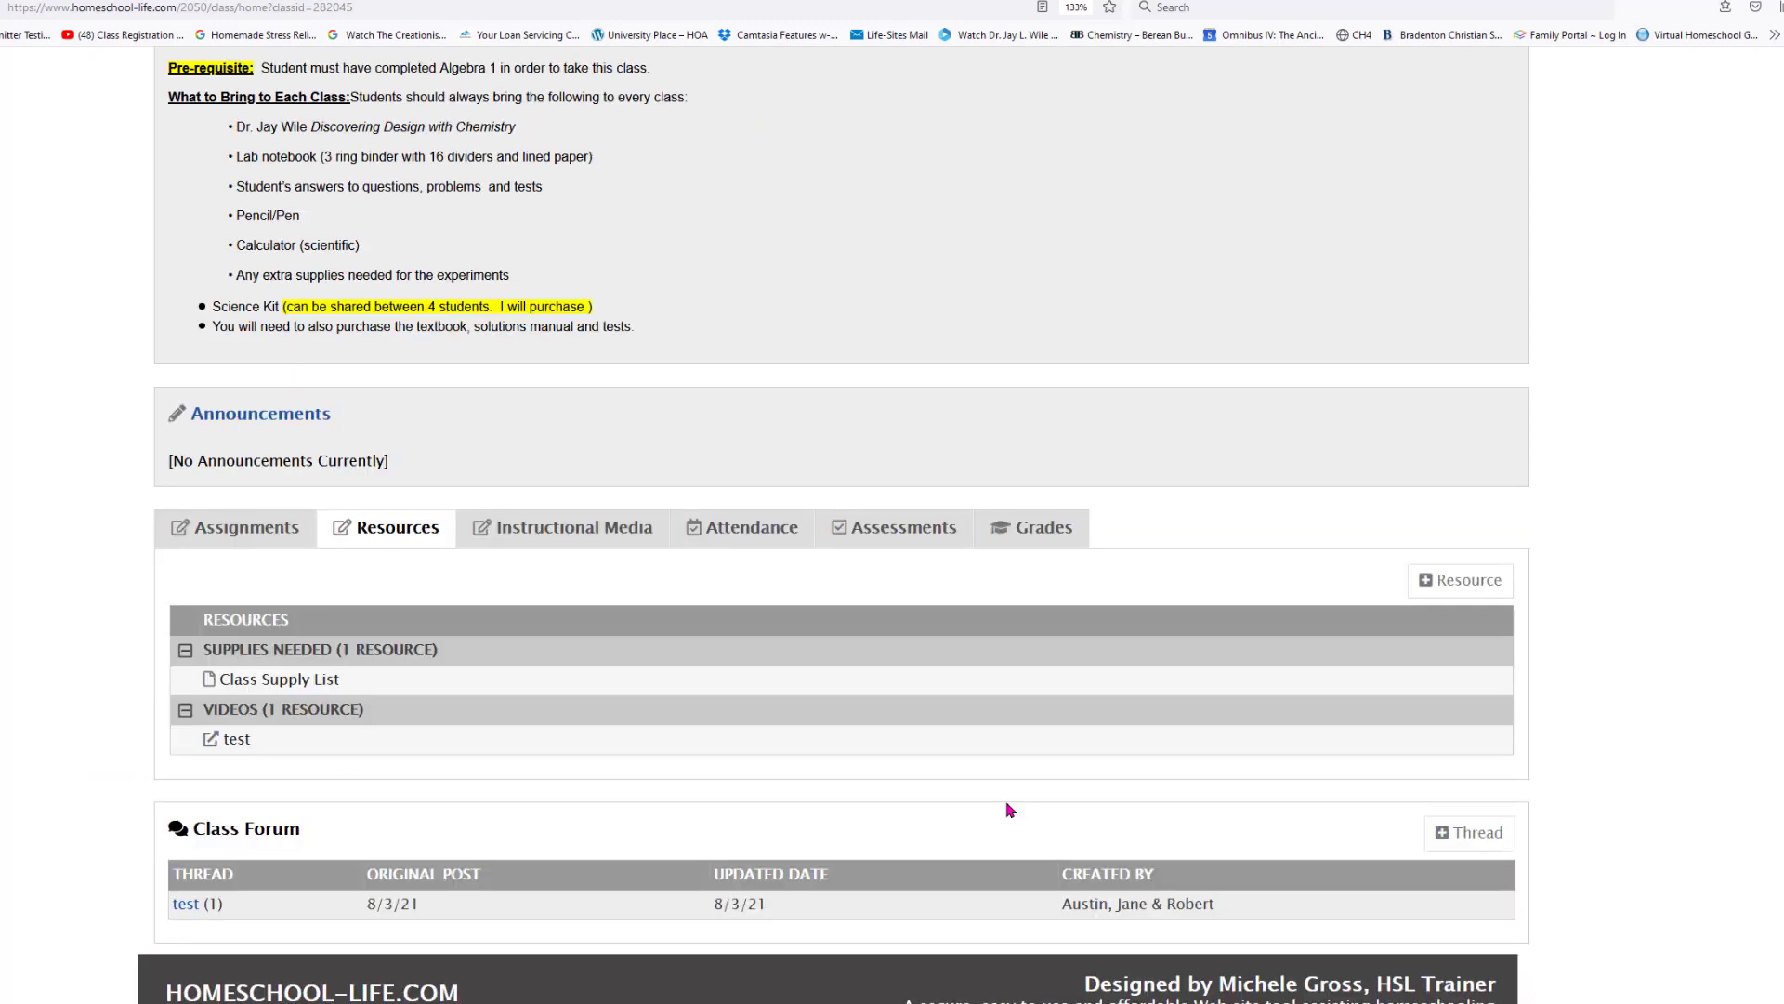
{"action": "scroll", "coordinate": [1010, 809], "scroll_direction": "up", "scroll_amount": 20}
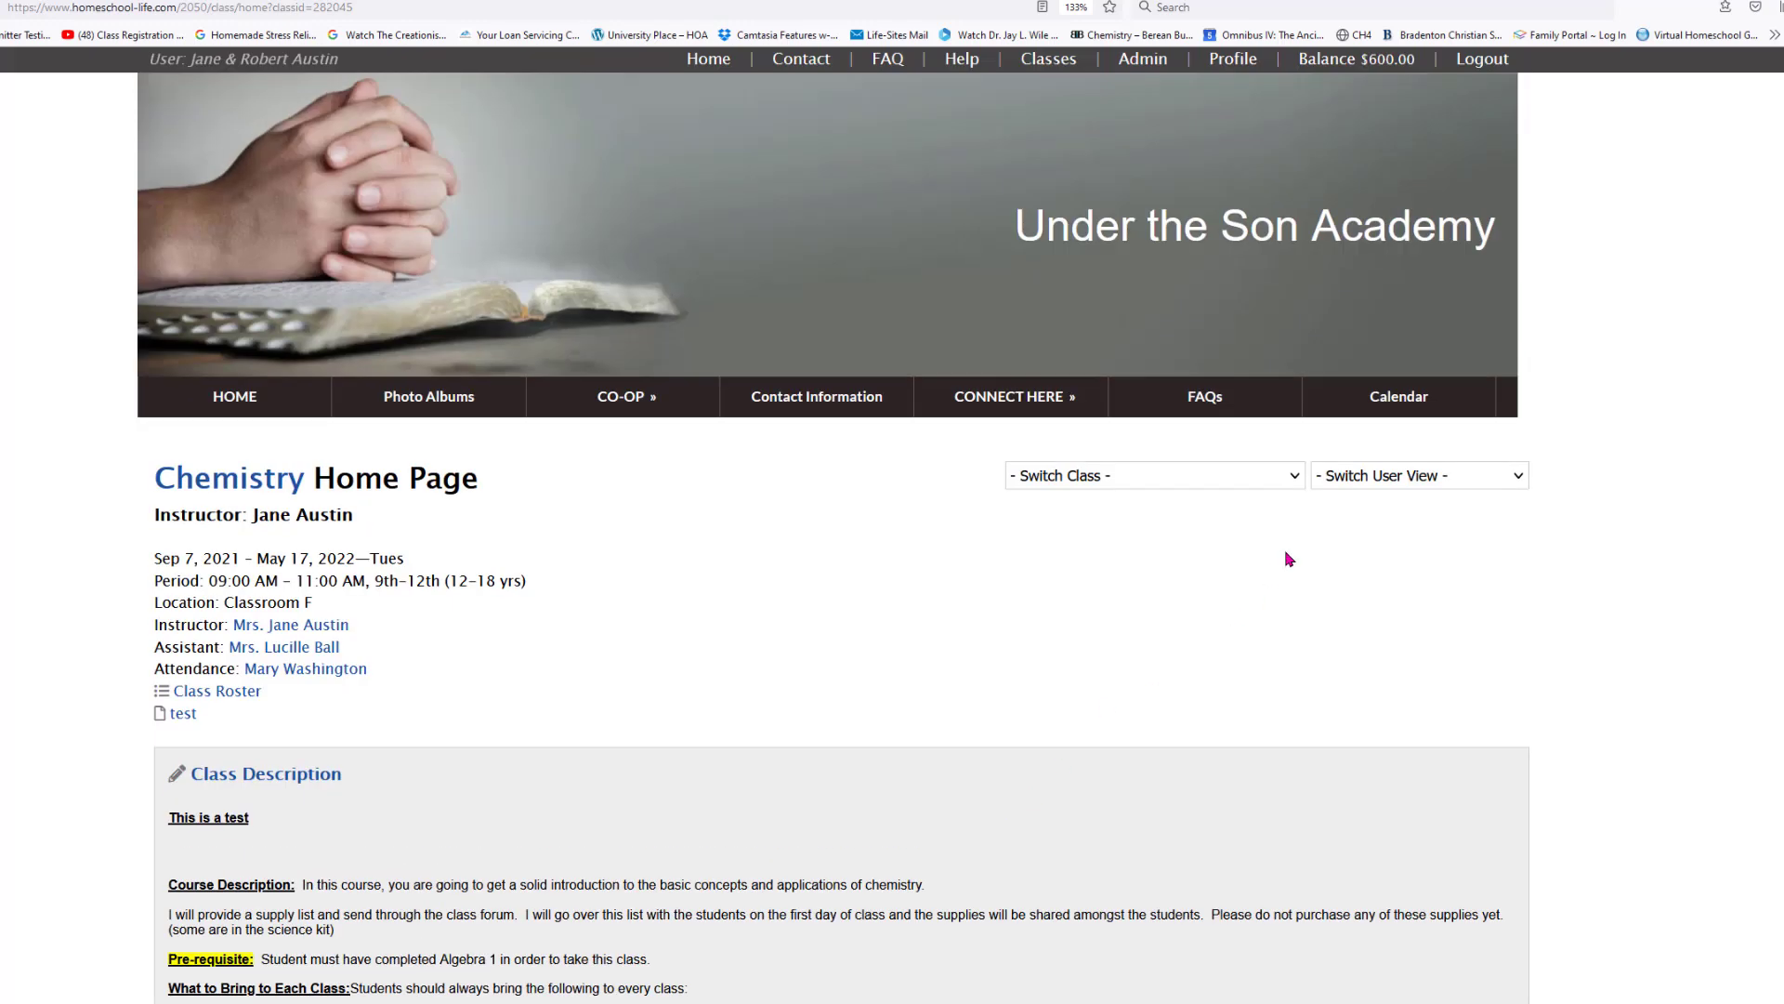
{"action": "left_click", "coordinate": [1383, 485]}
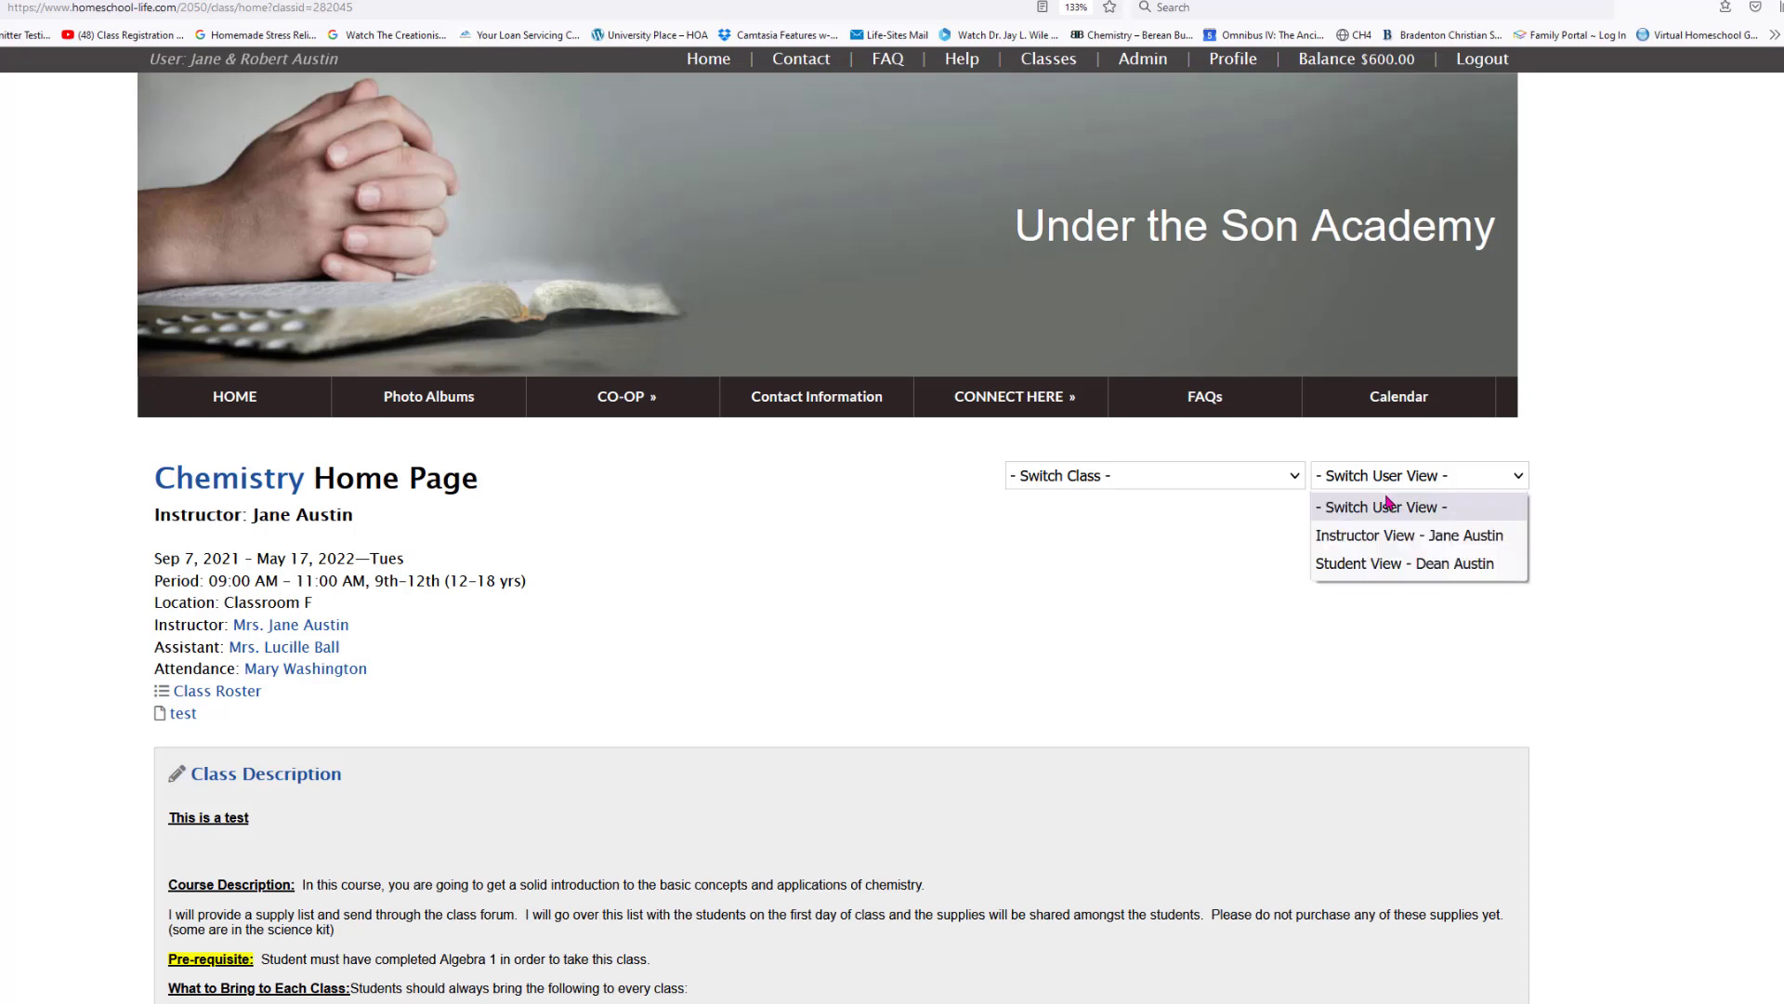
- Switch the Chemistry home page to the student view
{"action": "left_click", "coordinate": [1400, 576]}
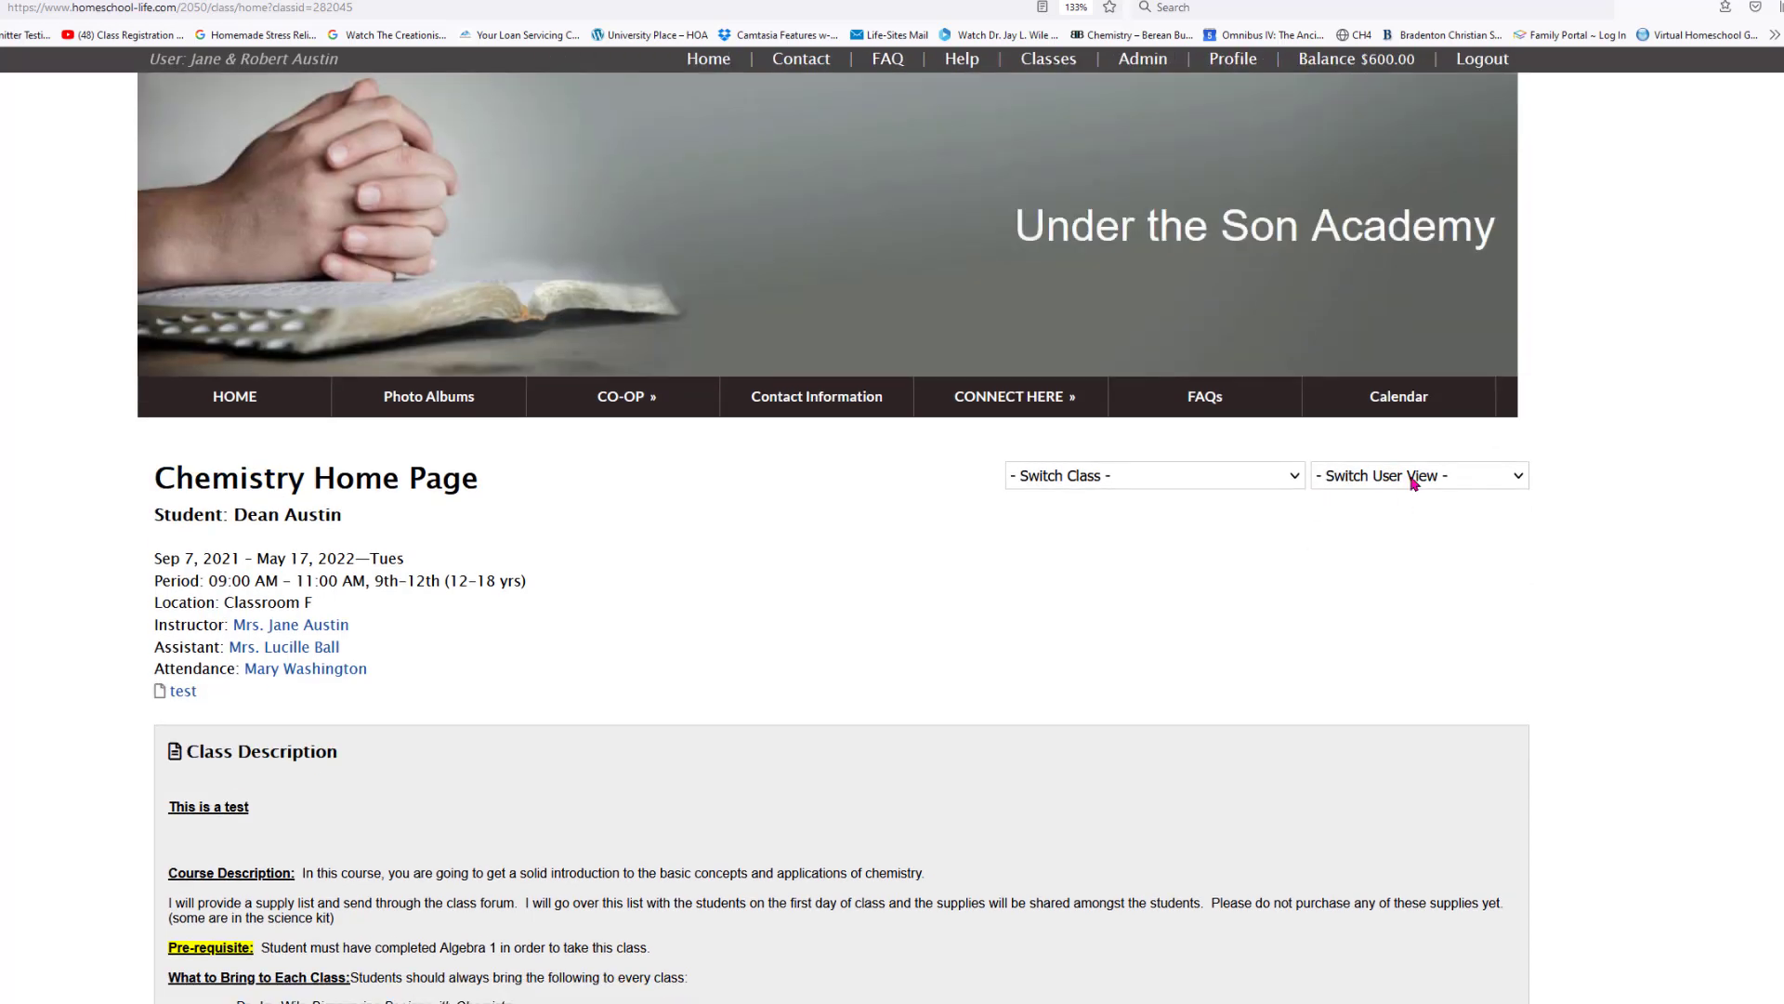
{"action": "left_click", "coordinate": [1397, 487]}
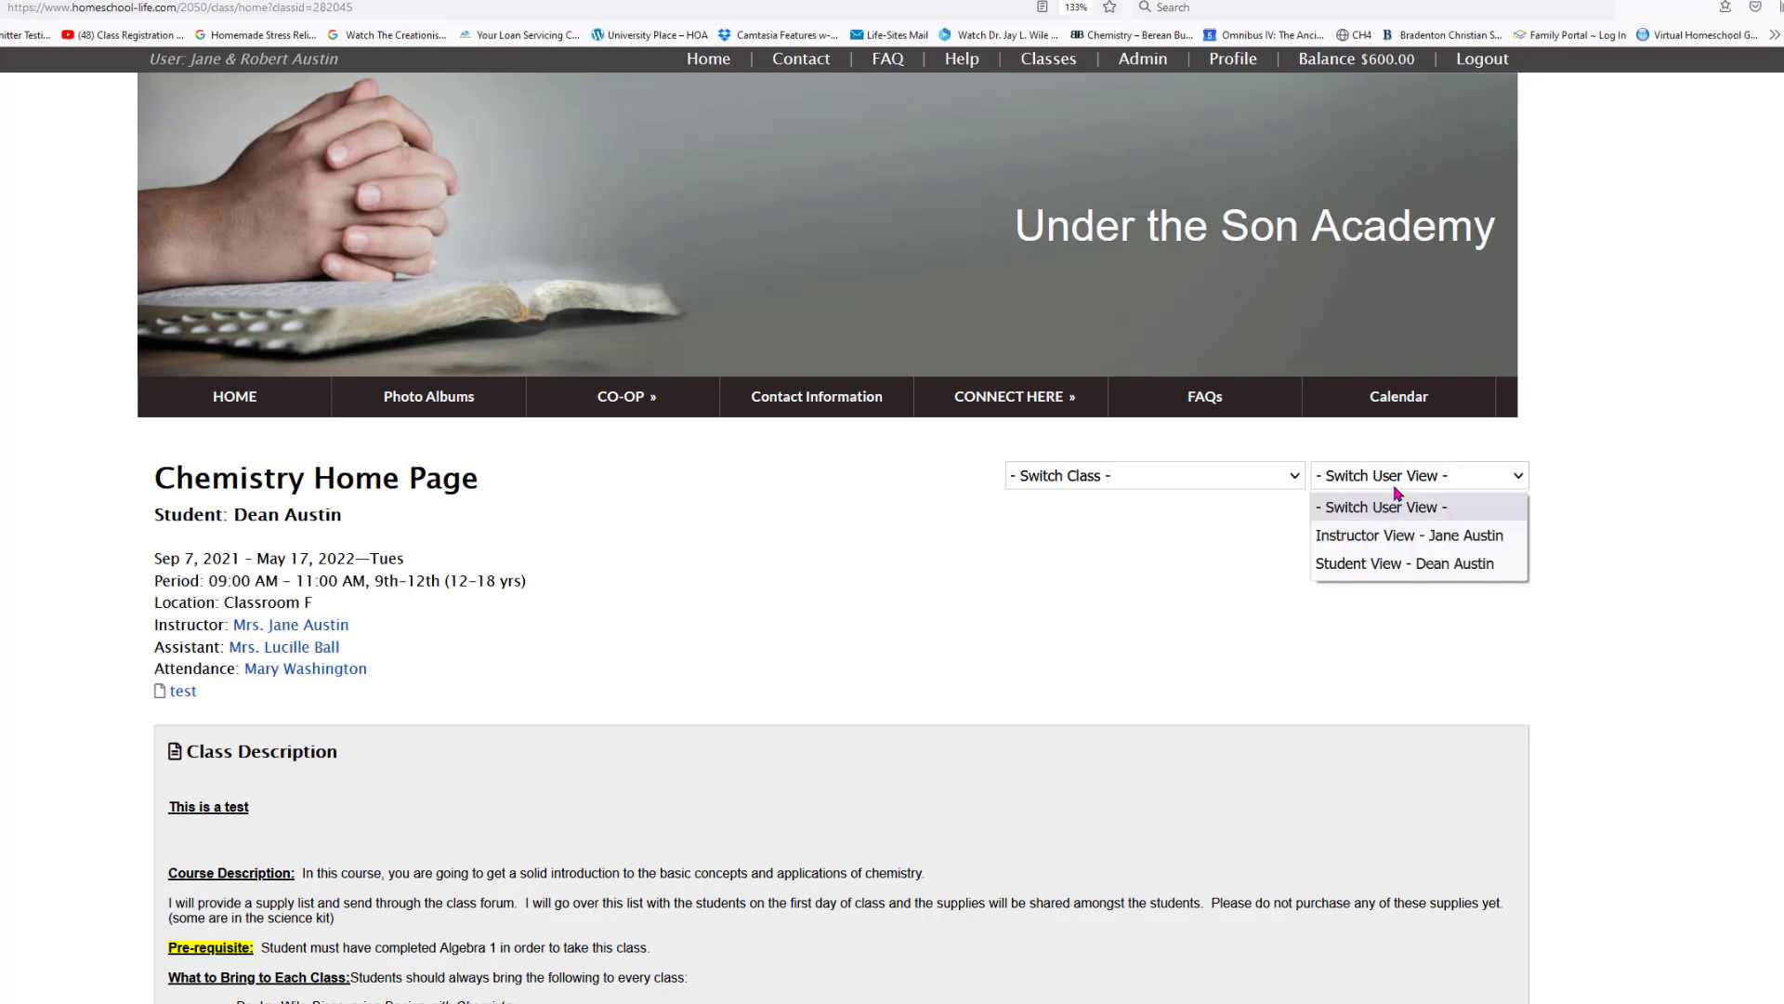
{"action": "left_click", "coordinate": [1147, 561]}
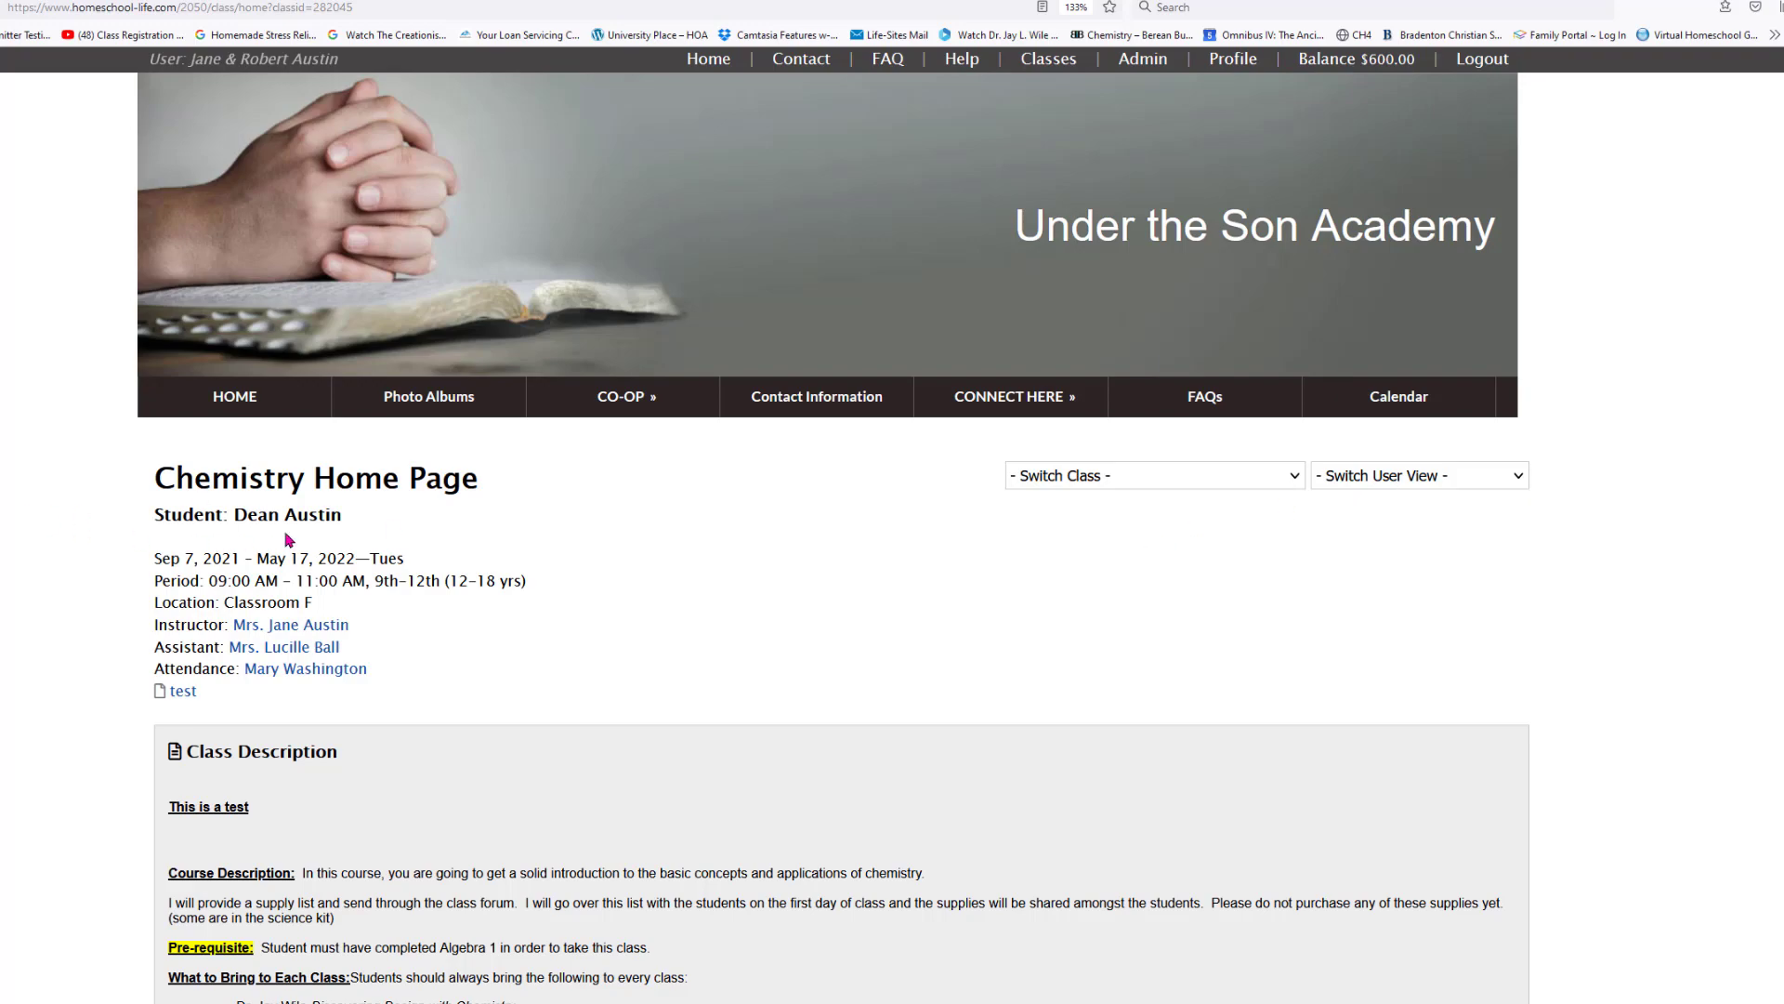
{"action": "scroll", "coordinate": [746, 602], "scroll_direction": "down", "scroll_amount": 4}
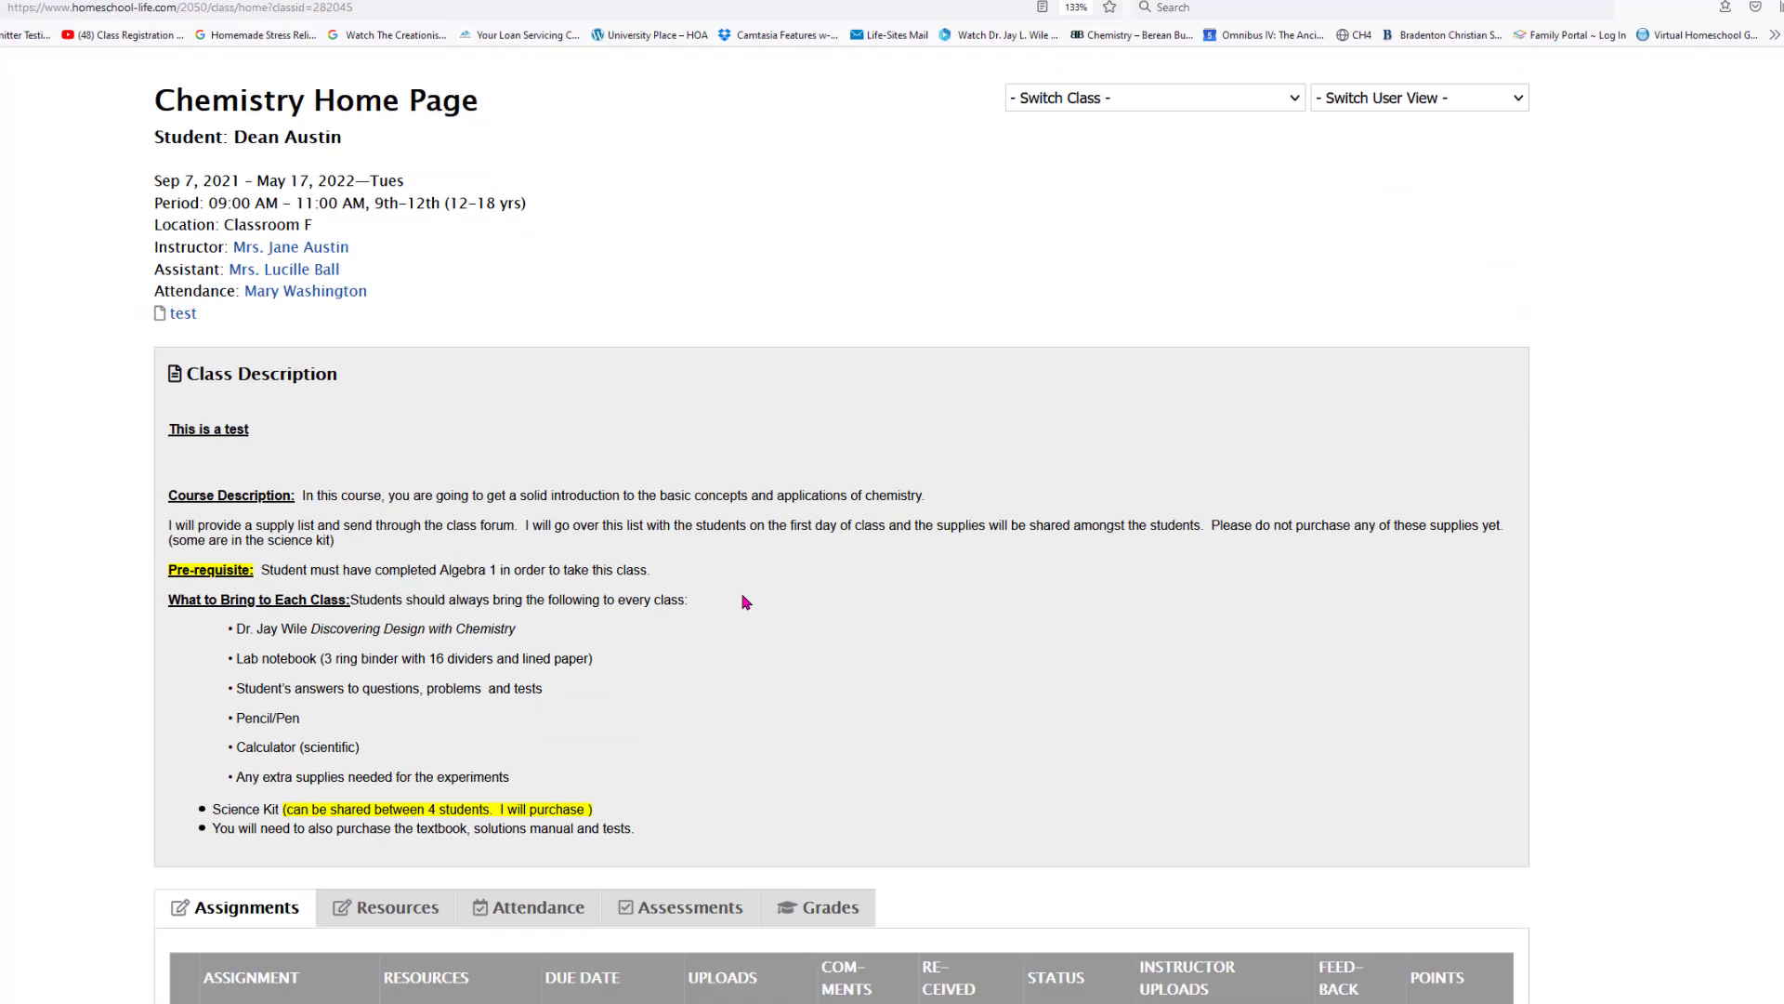
{"action": "scroll", "coordinate": [746, 602], "scroll_direction": "down", "scroll_amount": 4}
- As a student, collapse and expand the resource groups and open the test video playlist
{"action": "left_click", "coordinate": [383, 549]}
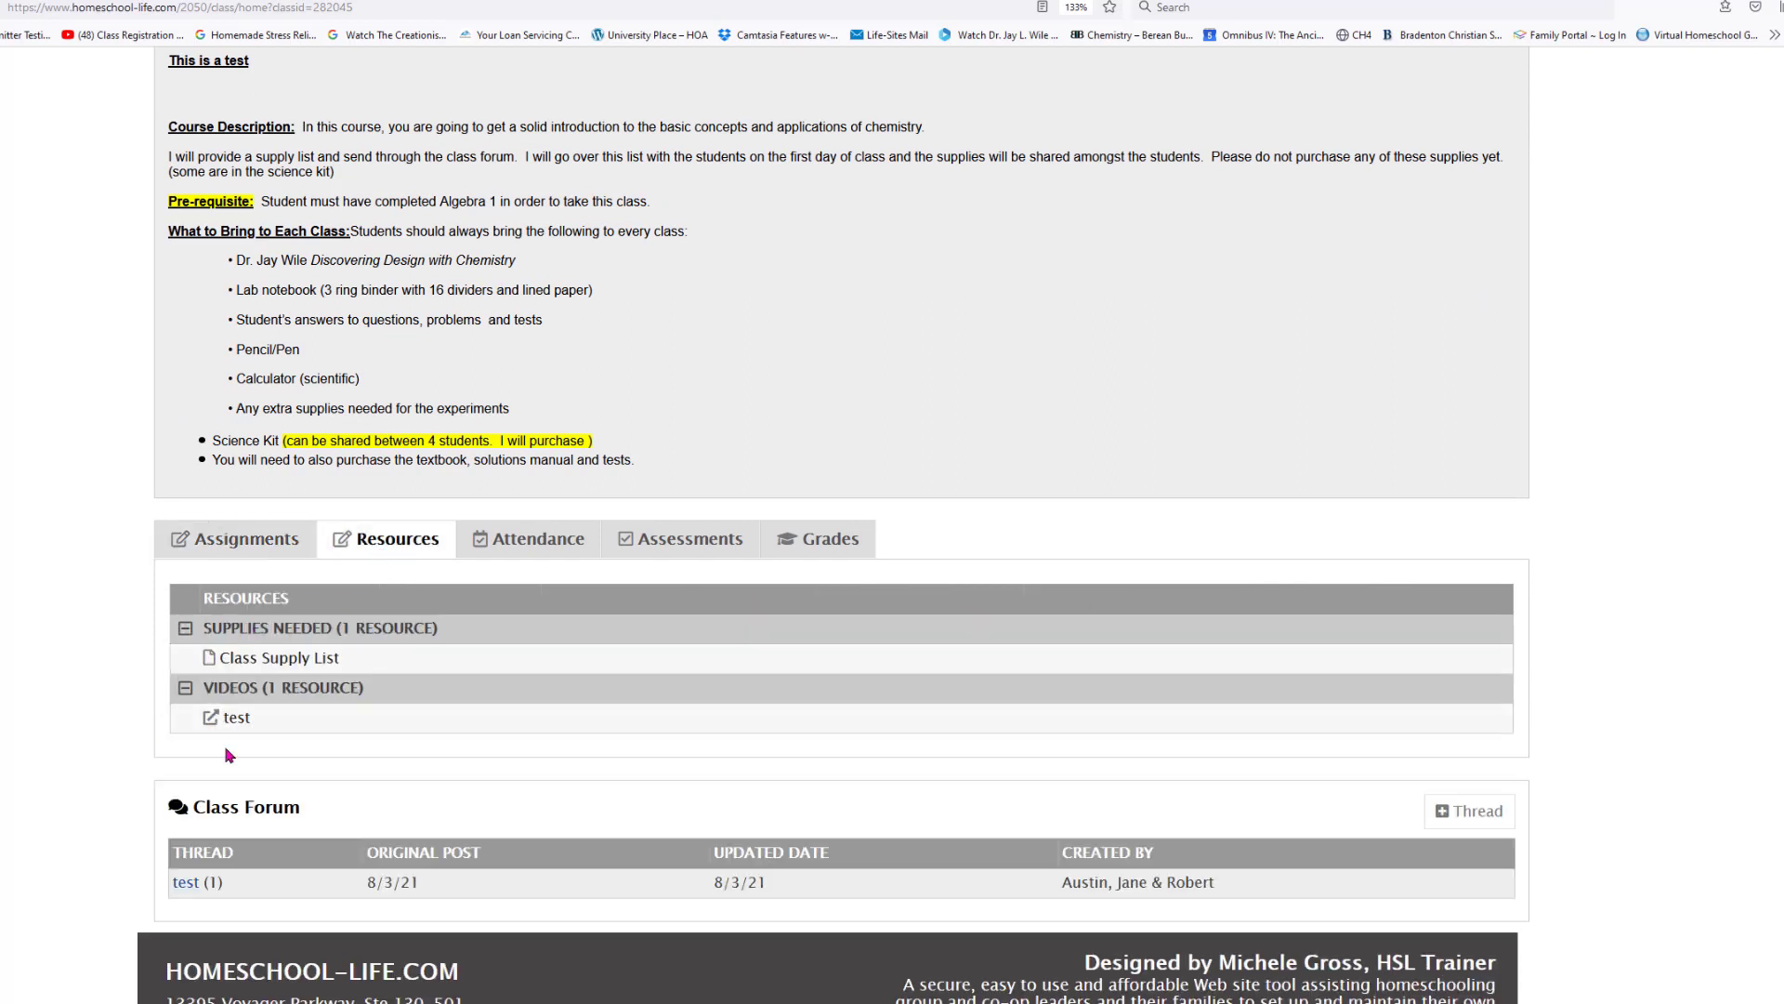
{"action": "left_click", "coordinate": [185, 629]}
{"action": "left_click", "coordinate": [184, 657]}
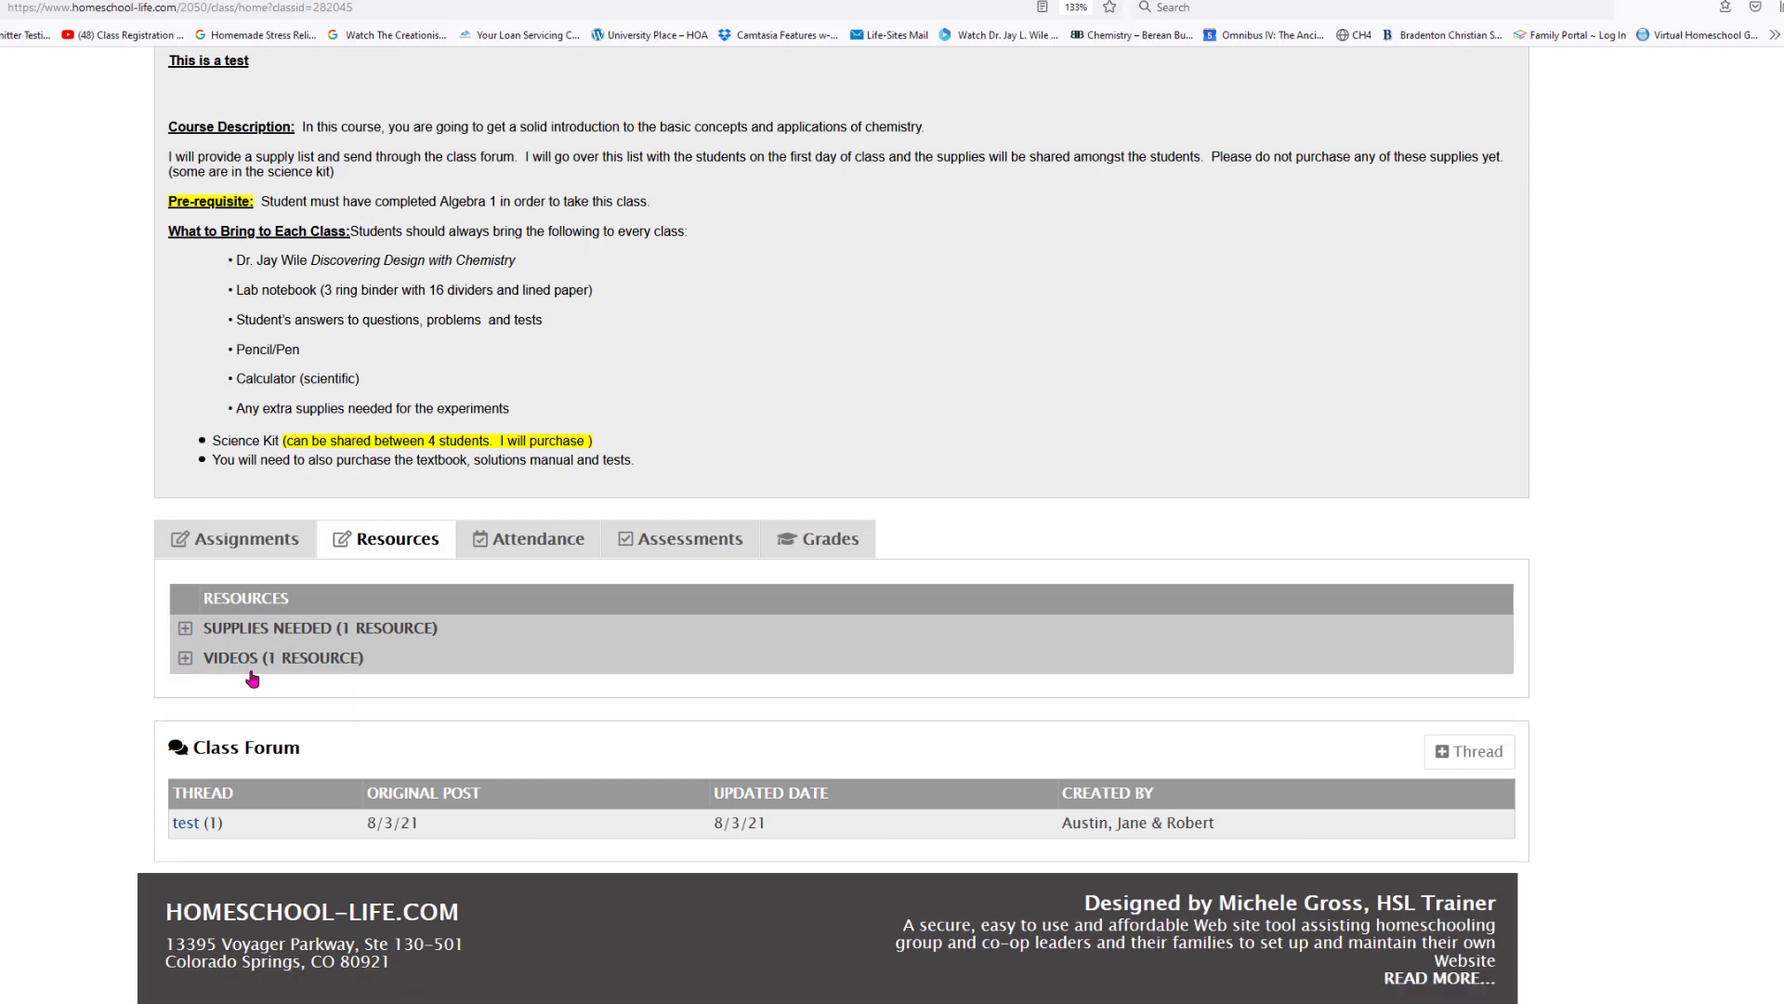
{"action": "left_click", "coordinate": [185, 657]}
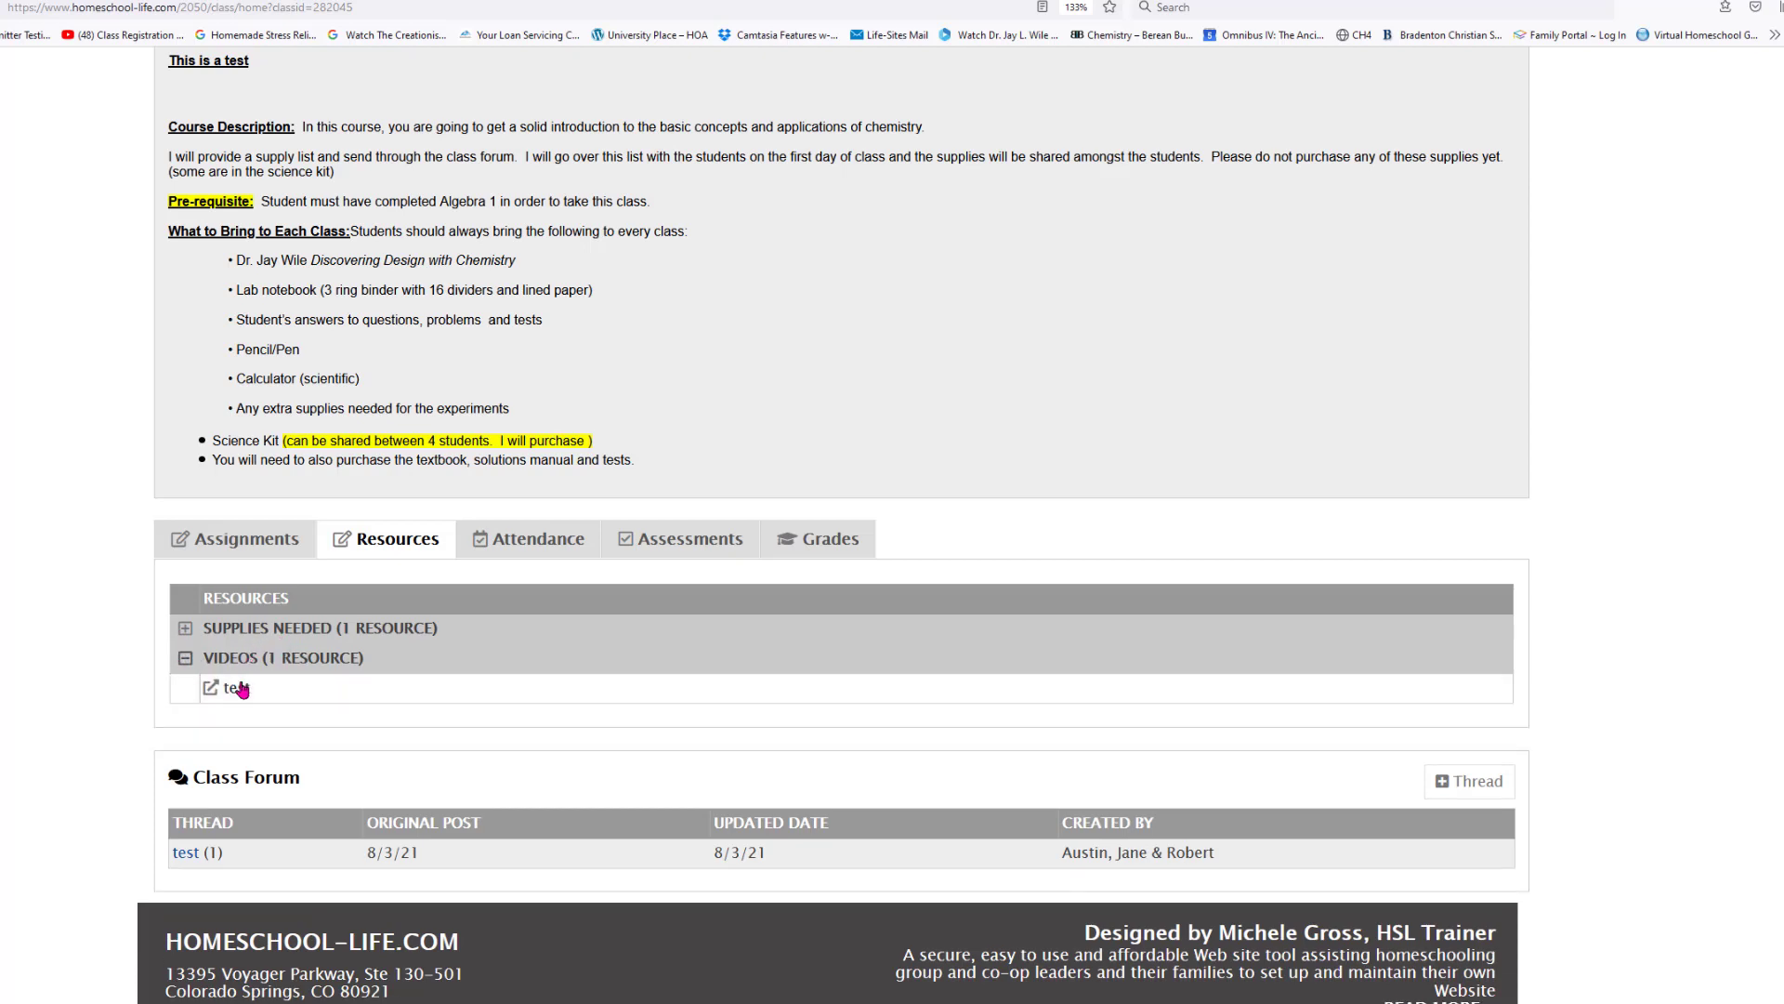
{"action": "left_click", "coordinate": [238, 688]}
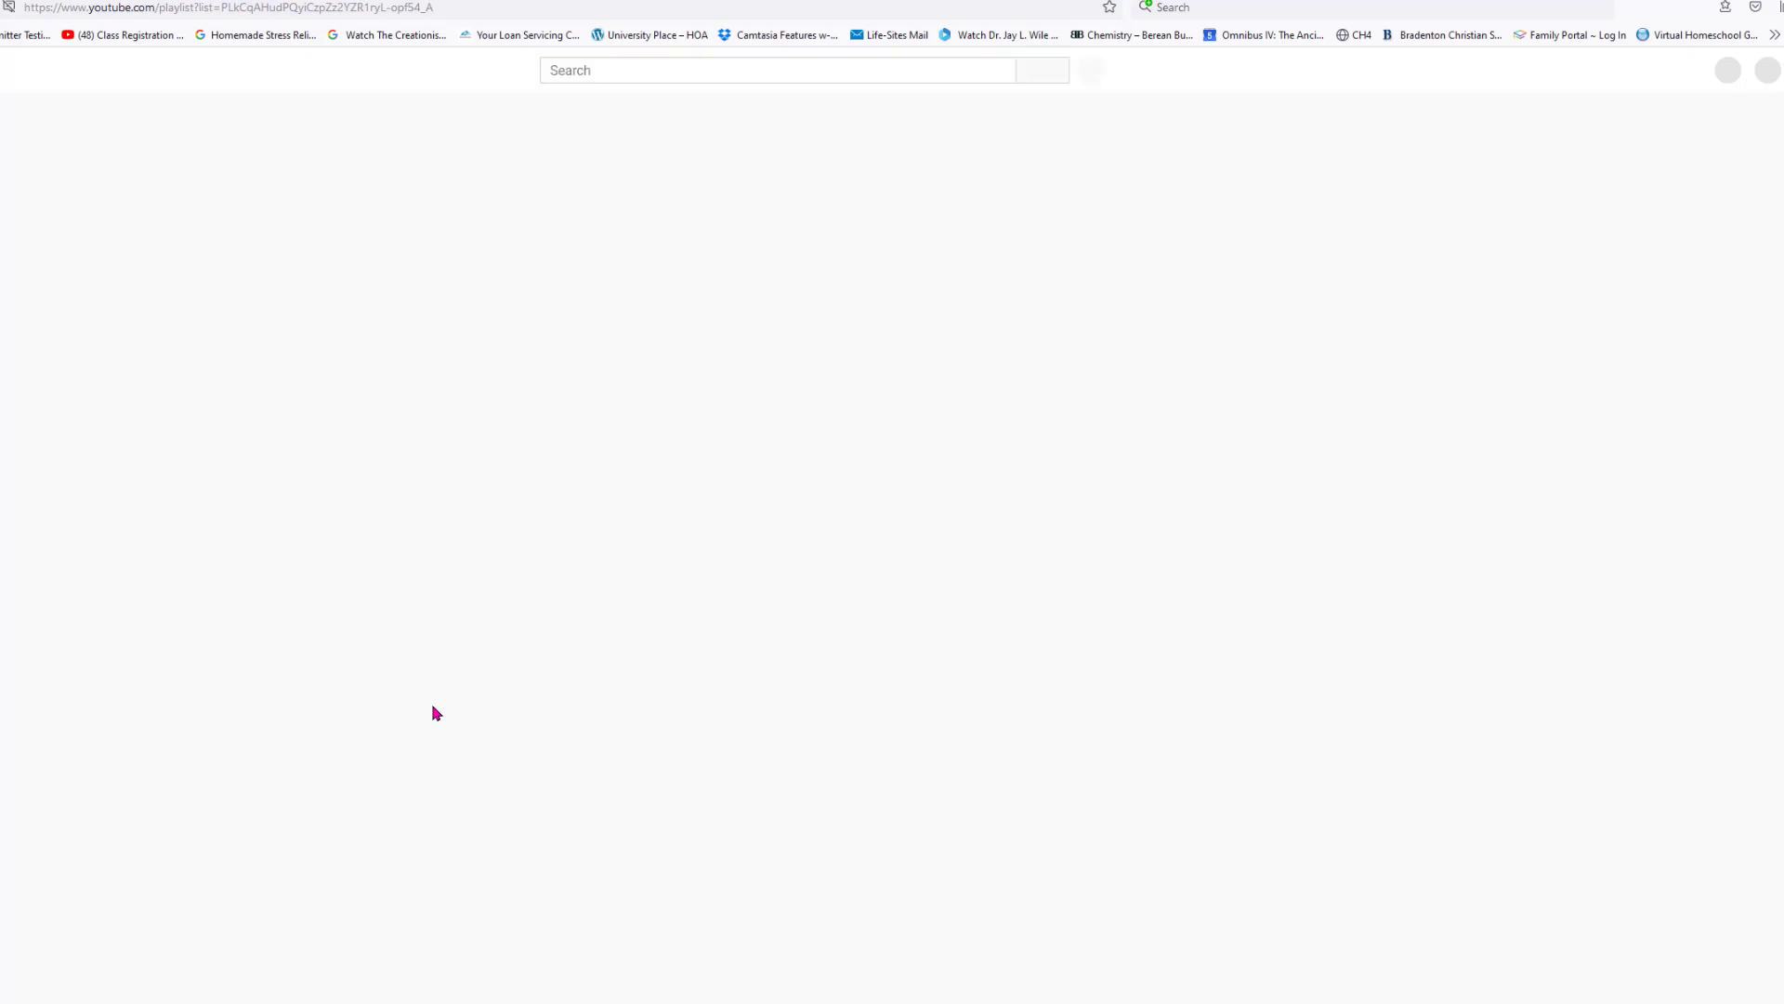
{"action": "key", "text": "alt+Left"}
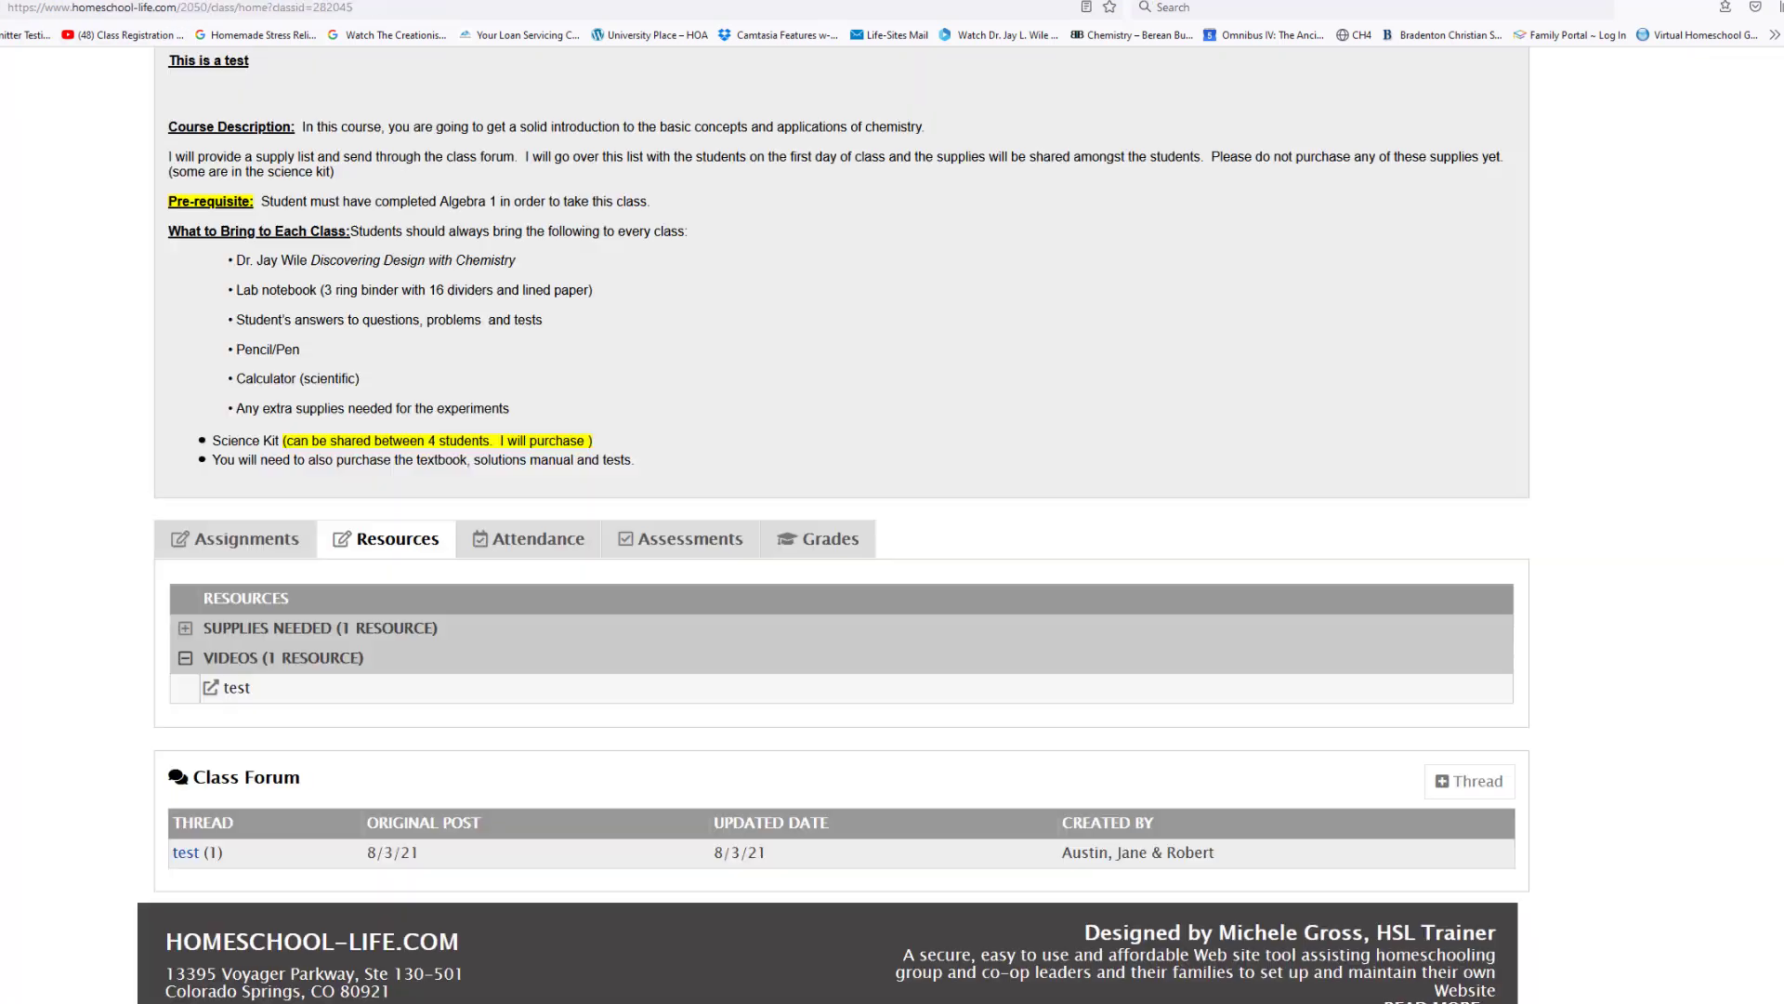
- Open the Class Supply List image under Supplies Needed, then return to the class page
{"action": "left_click", "coordinate": [186, 628]}
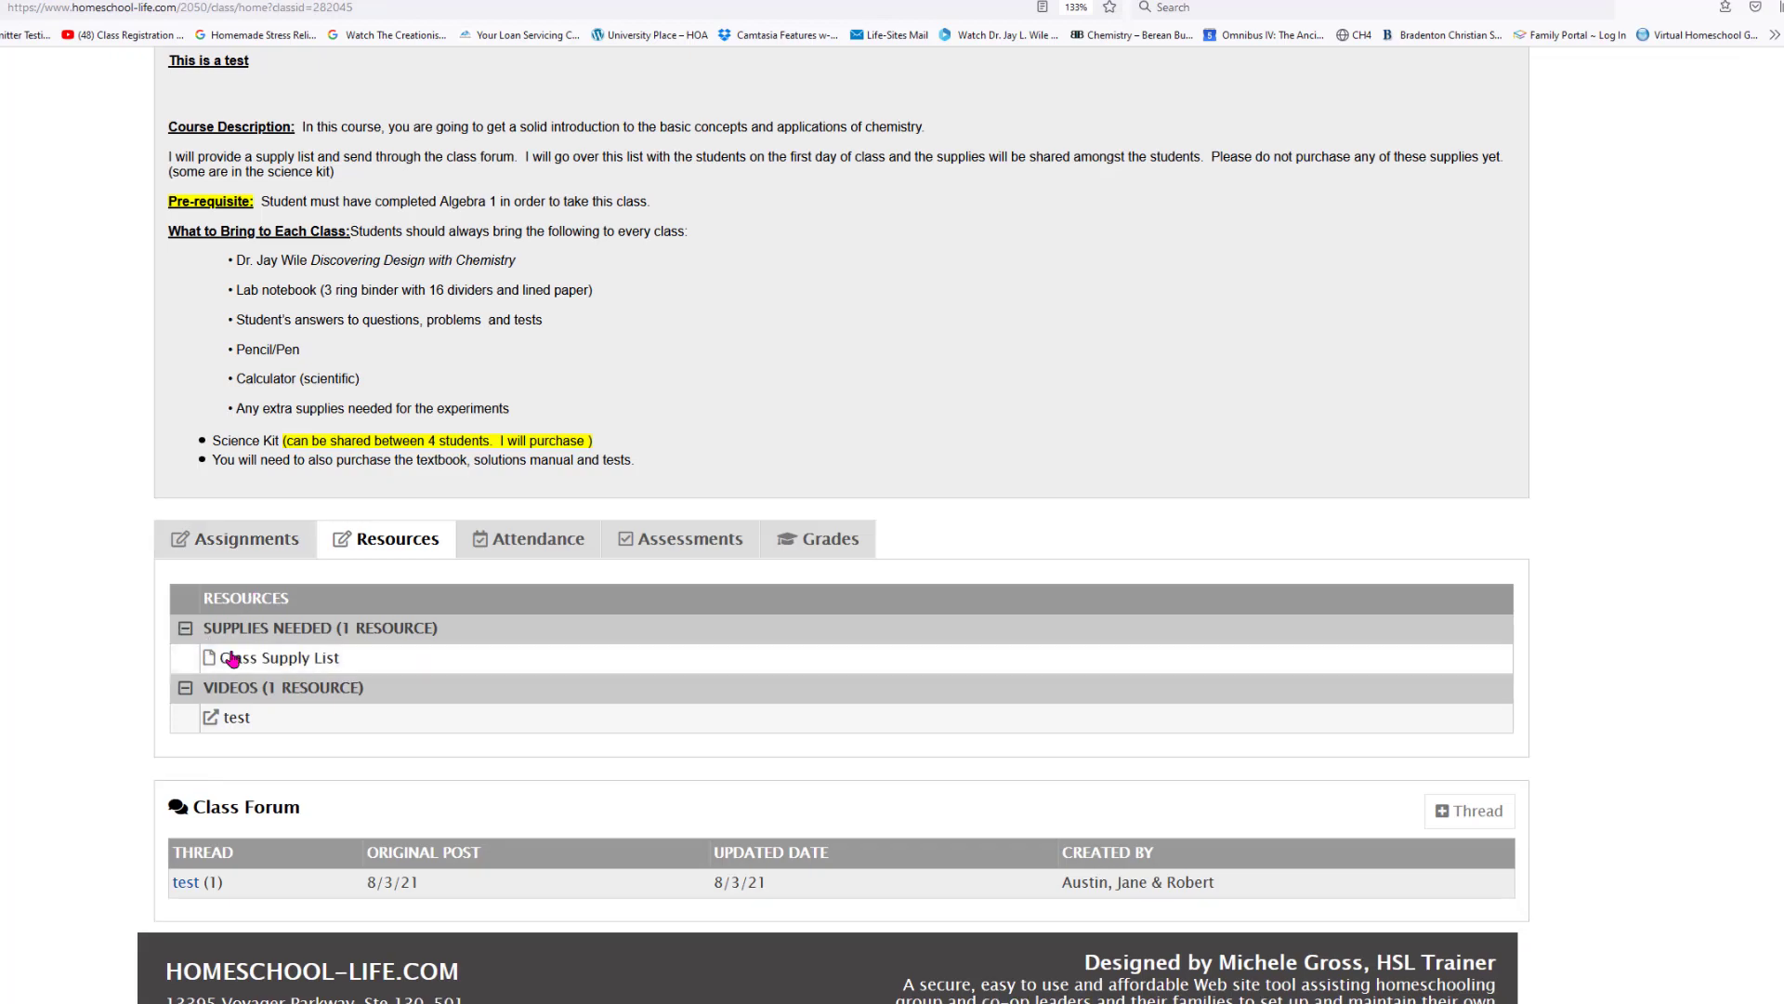
{"action": "left_click", "coordinate": [233, 659]}
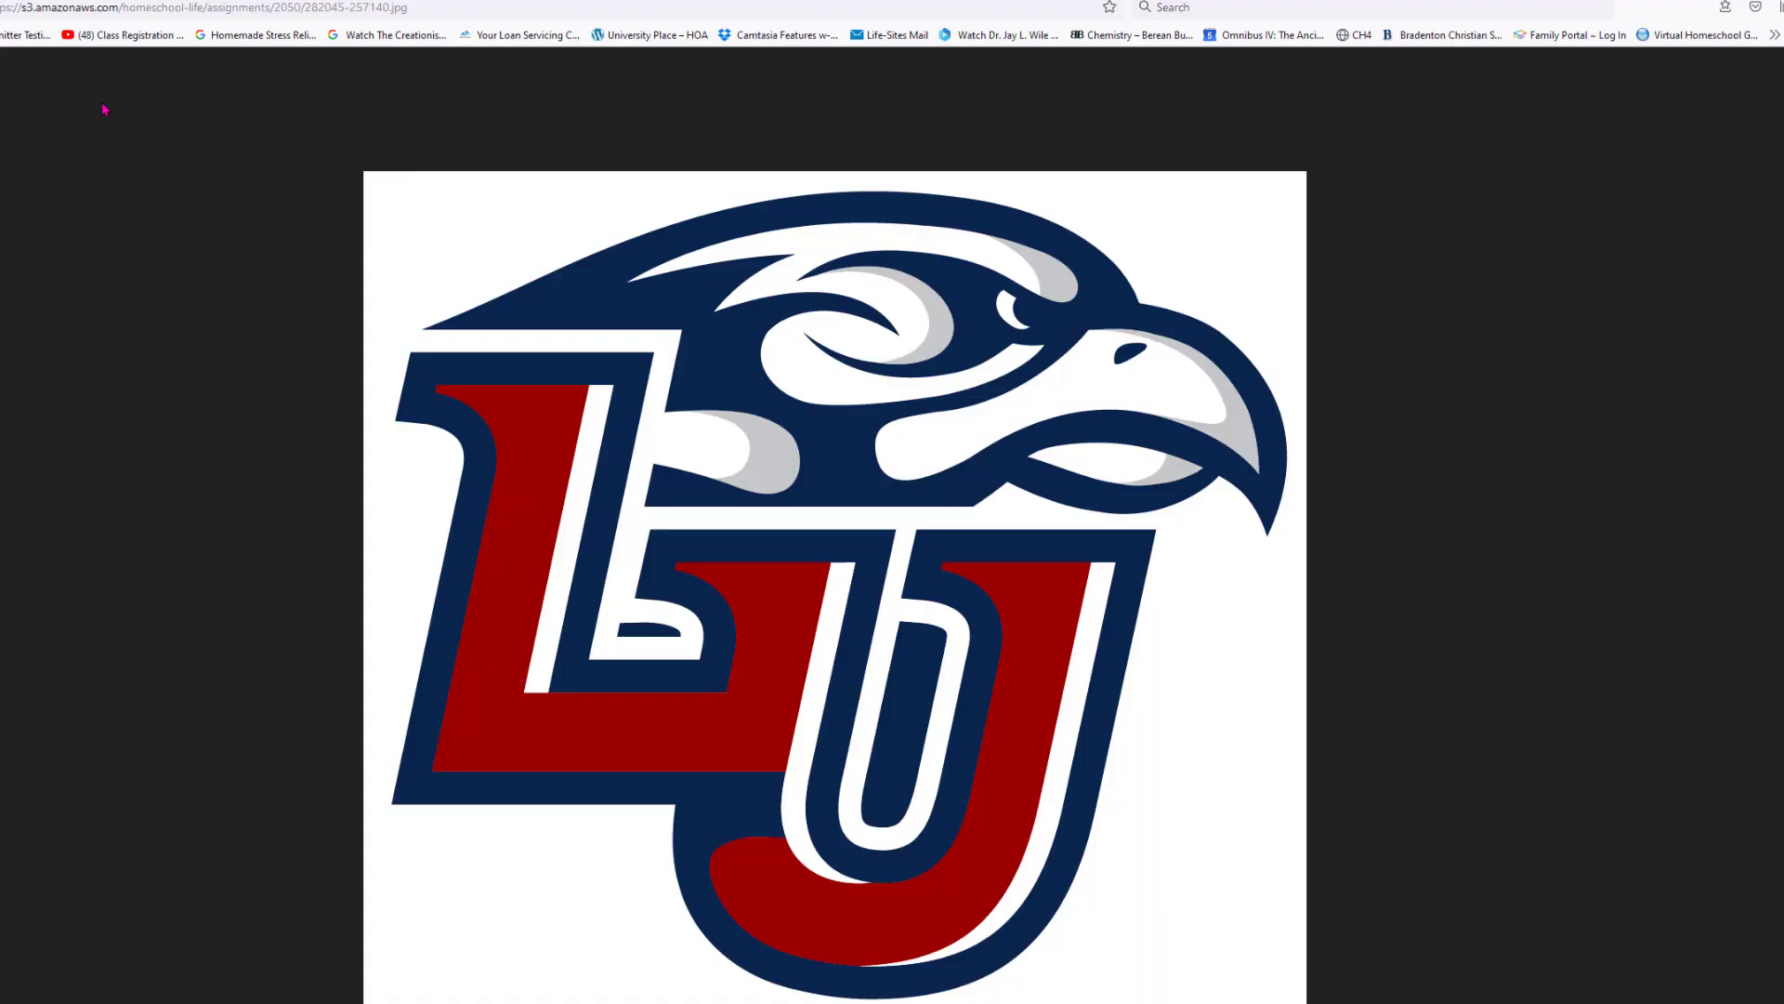
{"action": "key", "text": "alt+Left"}
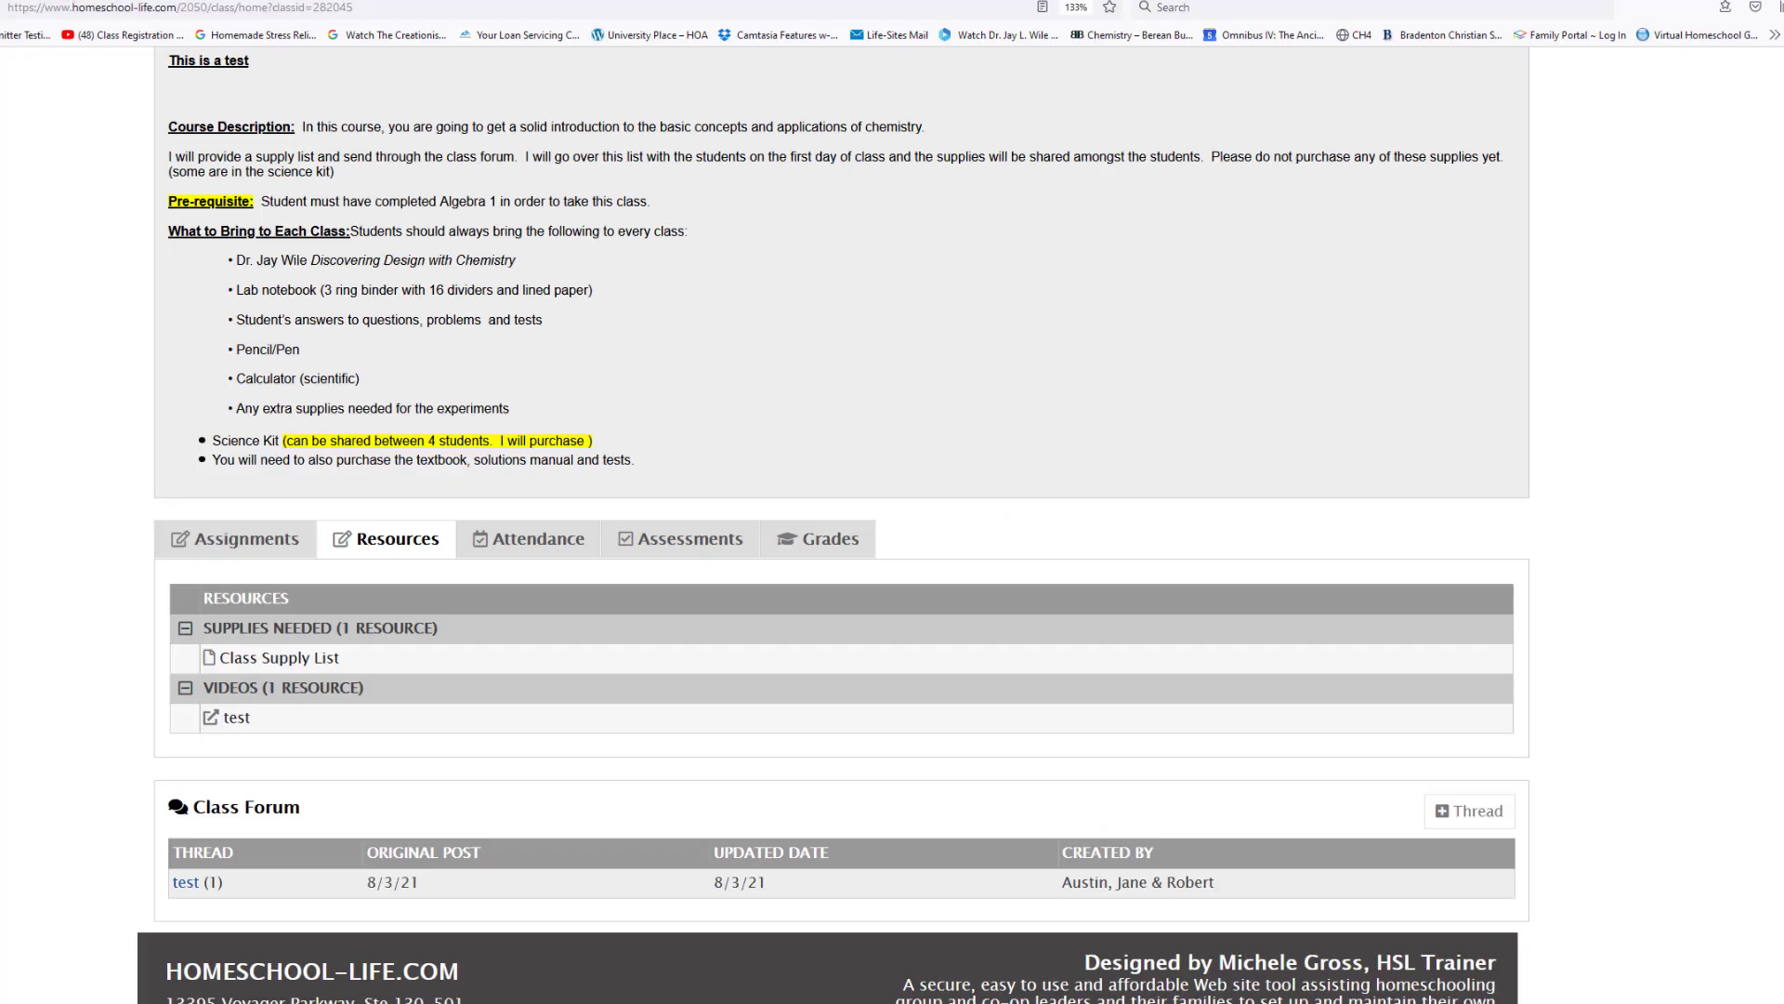
{"action": "scroll", "coordinate": [265, 715], "scroll_direction": "up", "scroll_amount": 4}
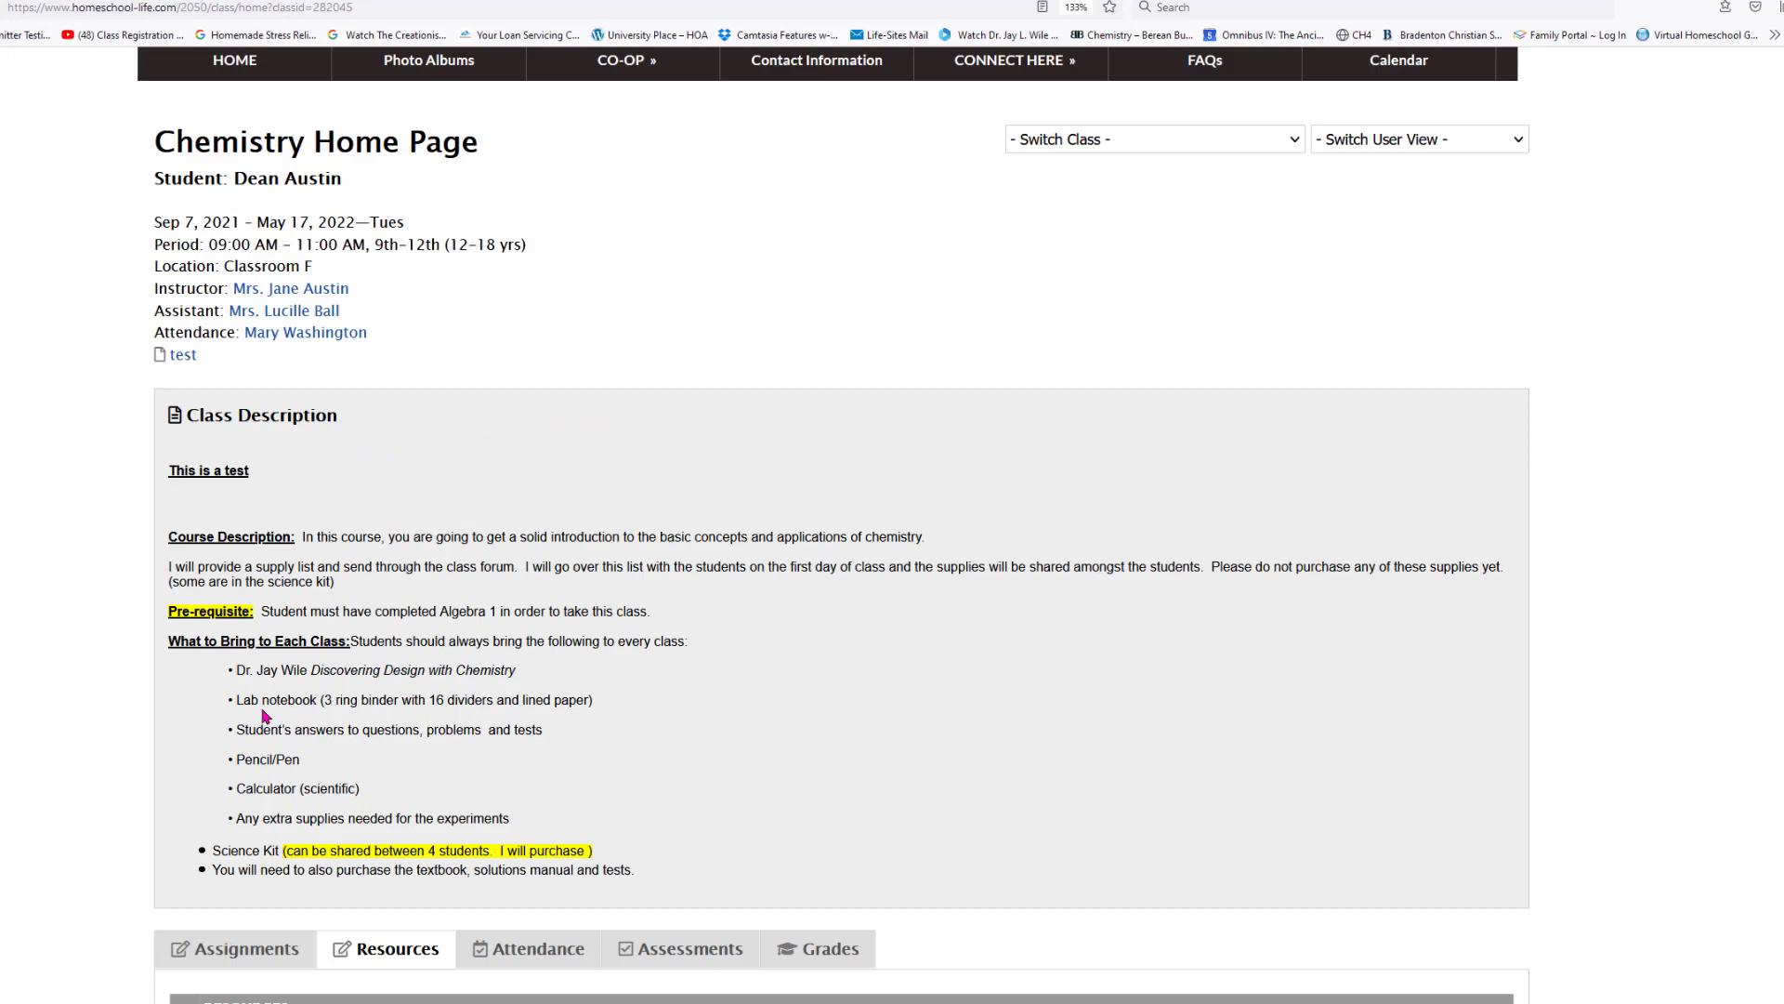
{"action": "scroll", "coordinate": [264, 716], "scroll_direction": "up", "scroll_amount": 3}
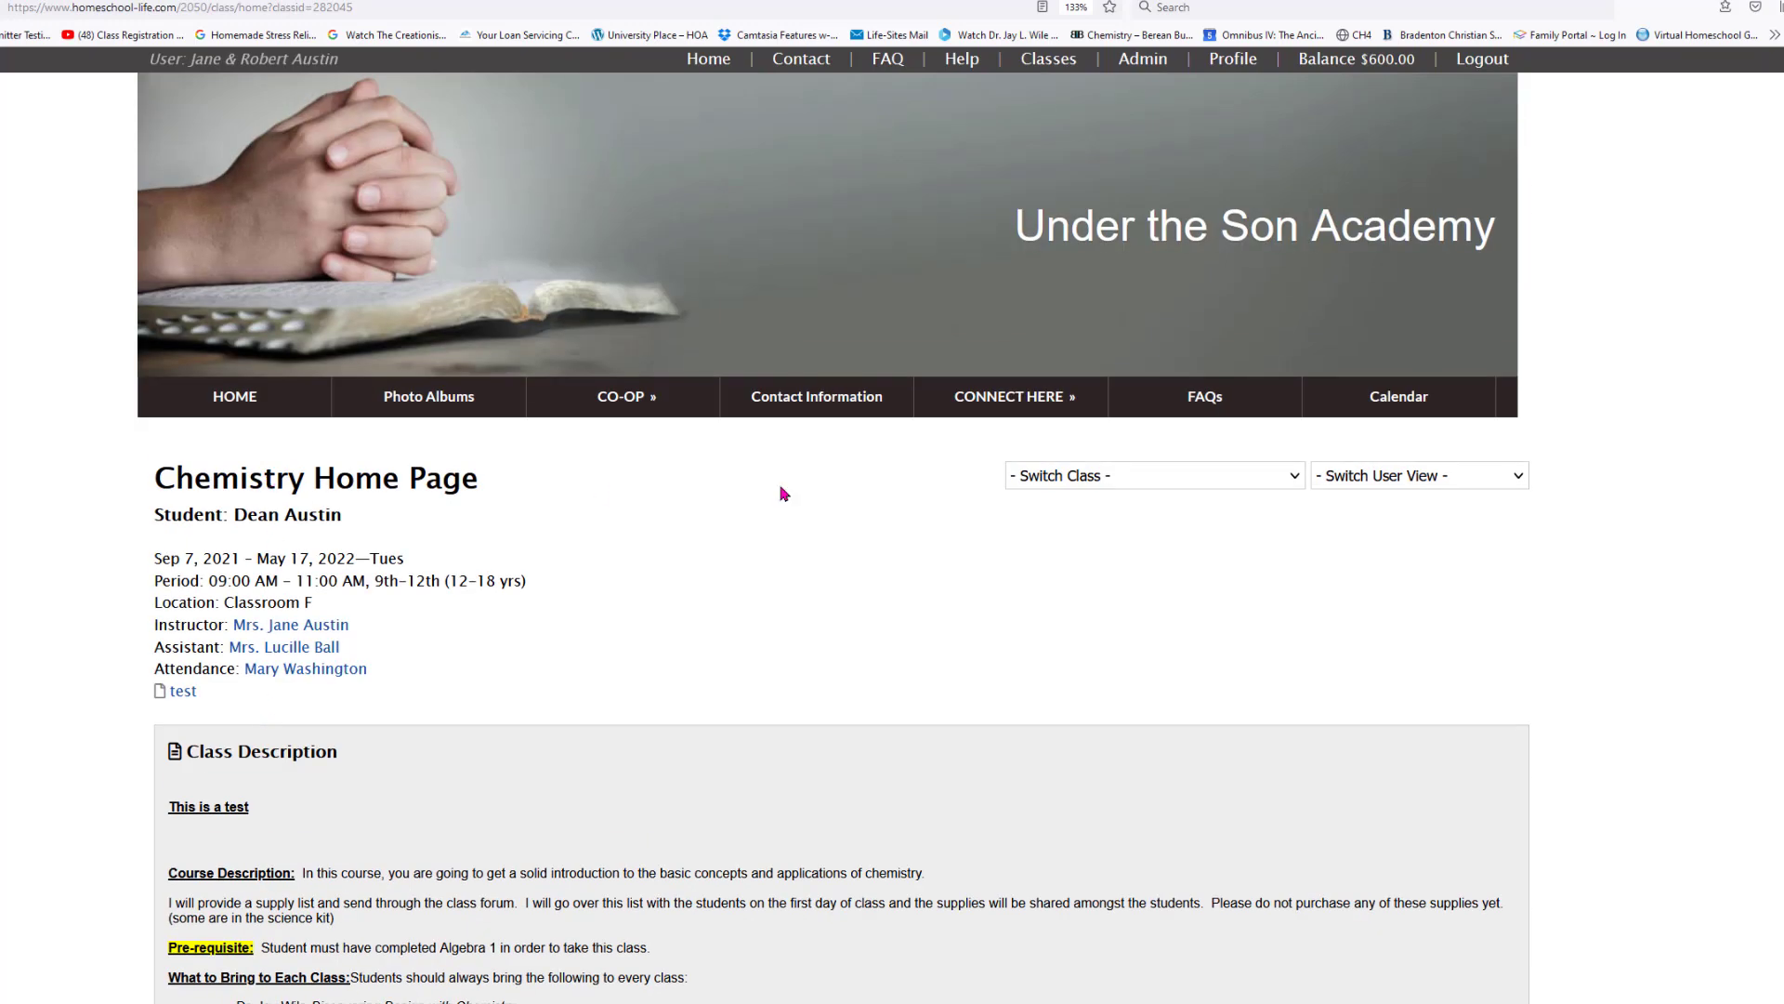
{"action": "left_click", "coordinate": [1413, 484]}
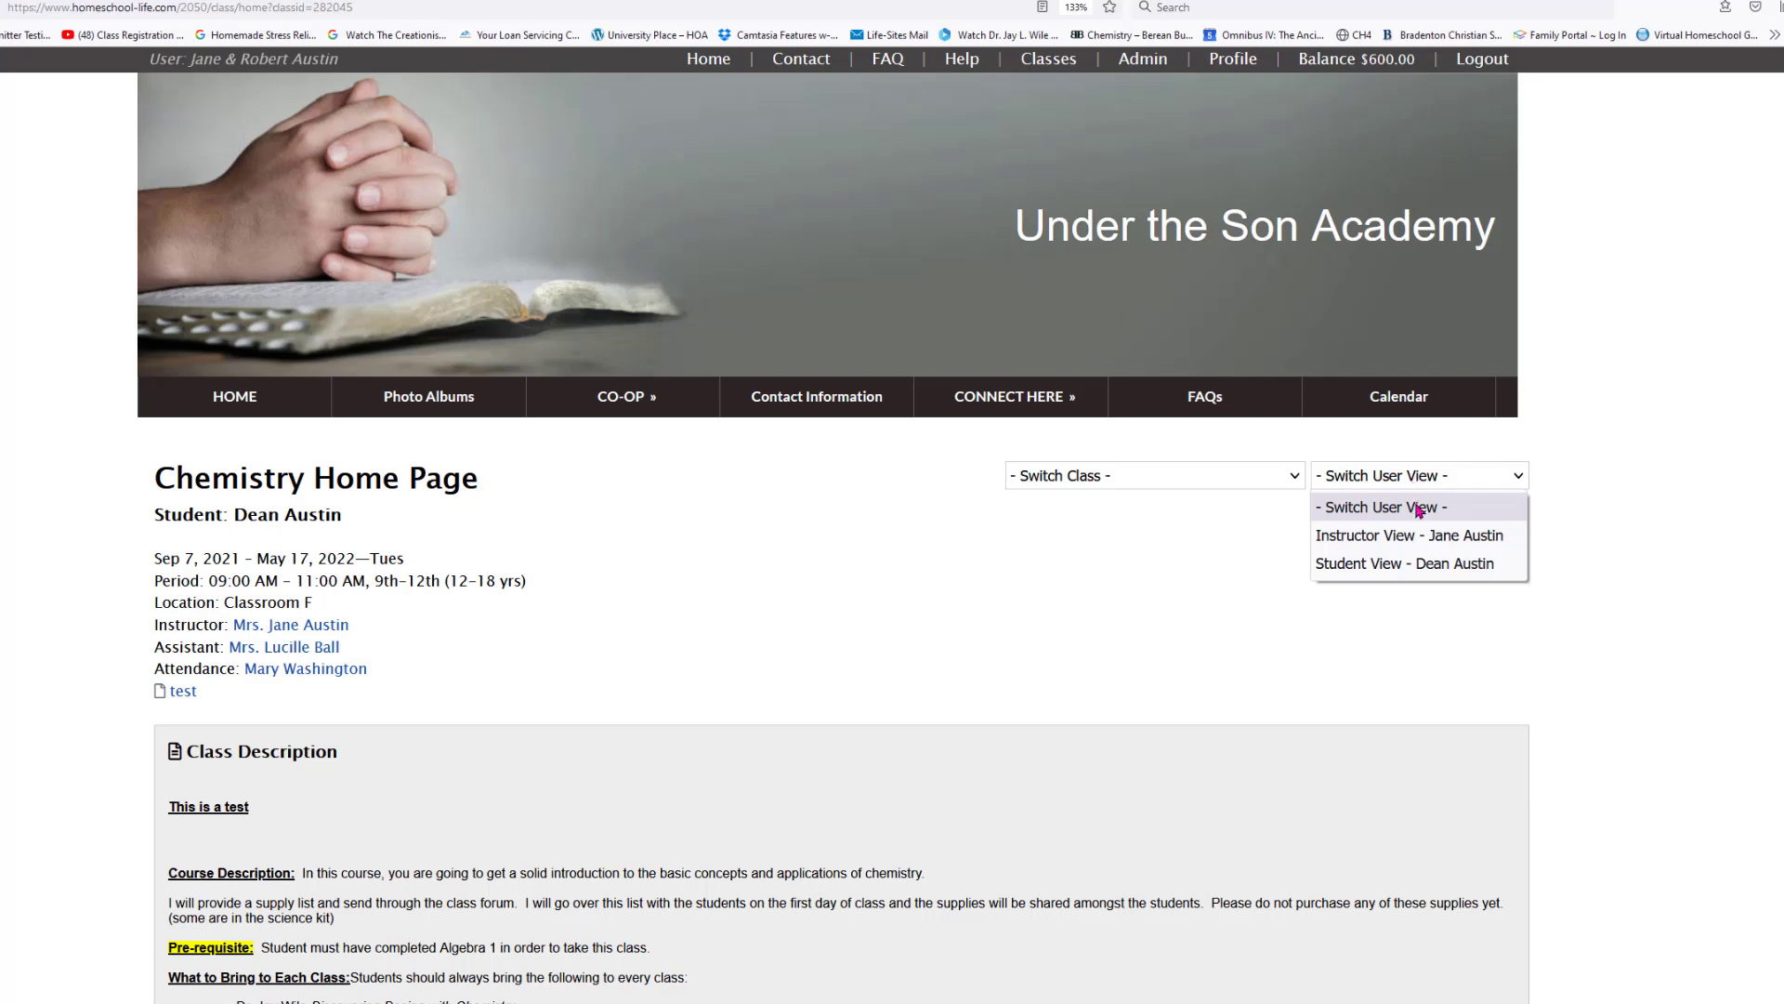
- Switch to instructor view and check Chemistry's grading settings, keeping the Standard Letter scale
{"action": "left_click", "coordinate": [1422, 530]}
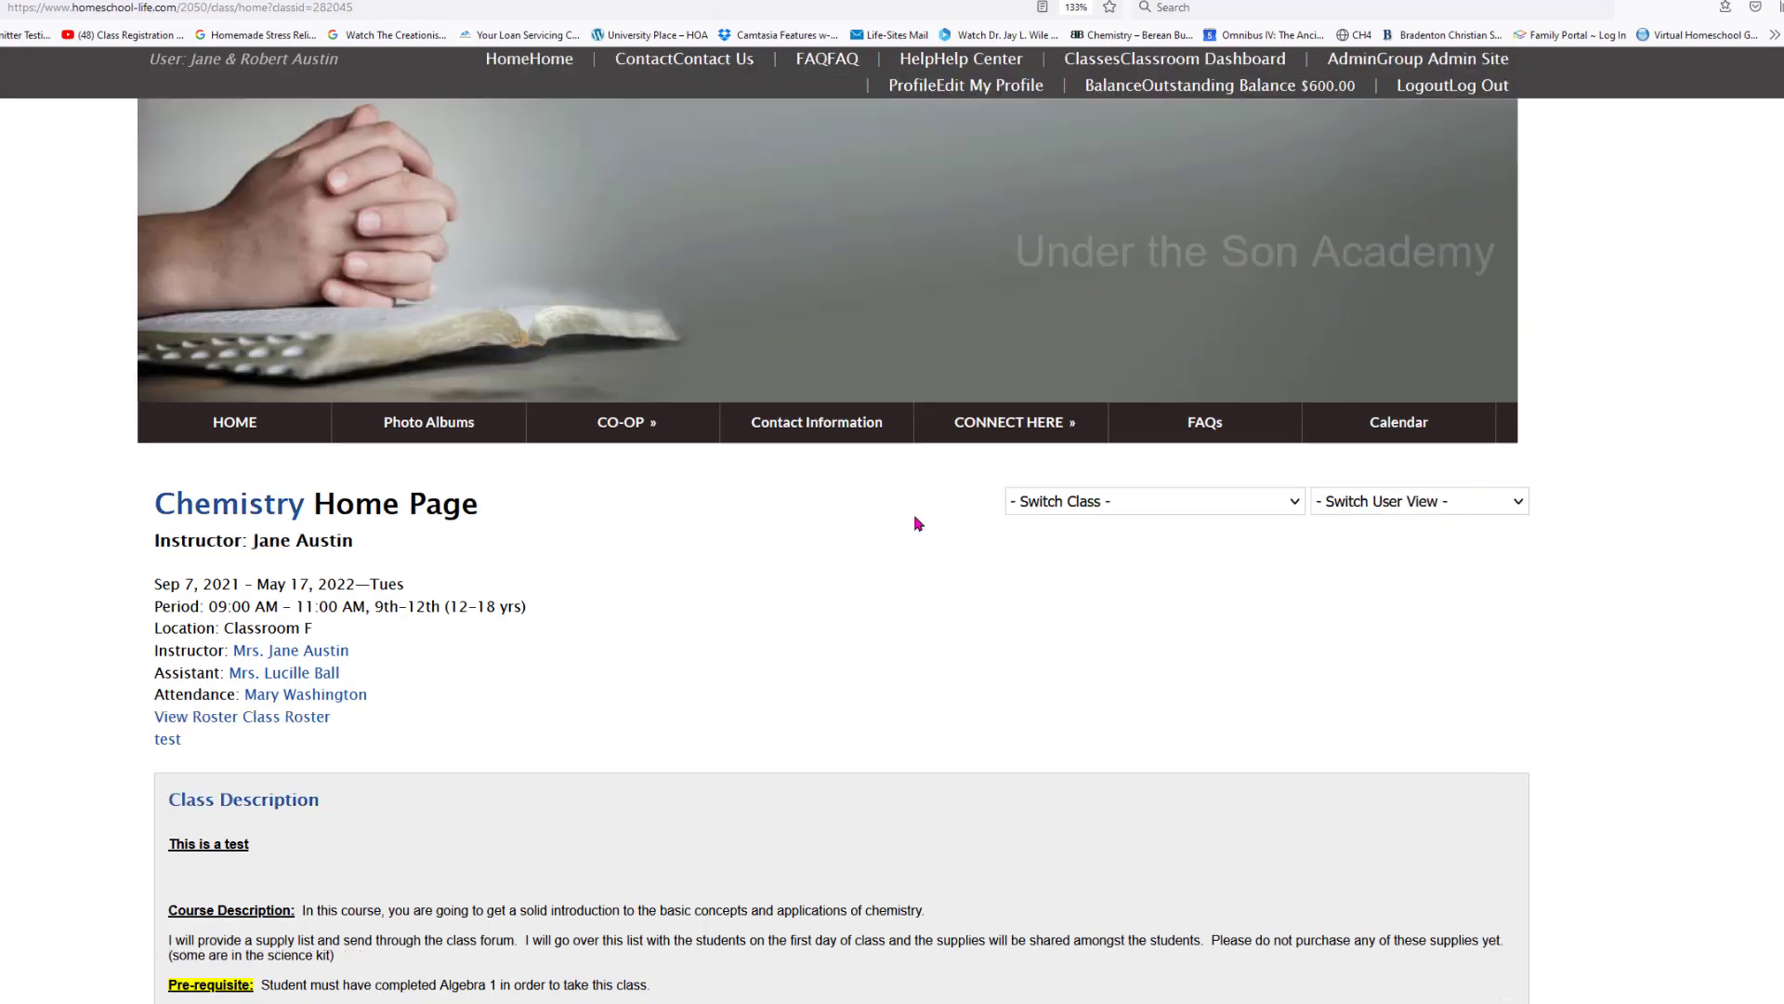
{"action": "left_click", "coordinate": [249, 490]}
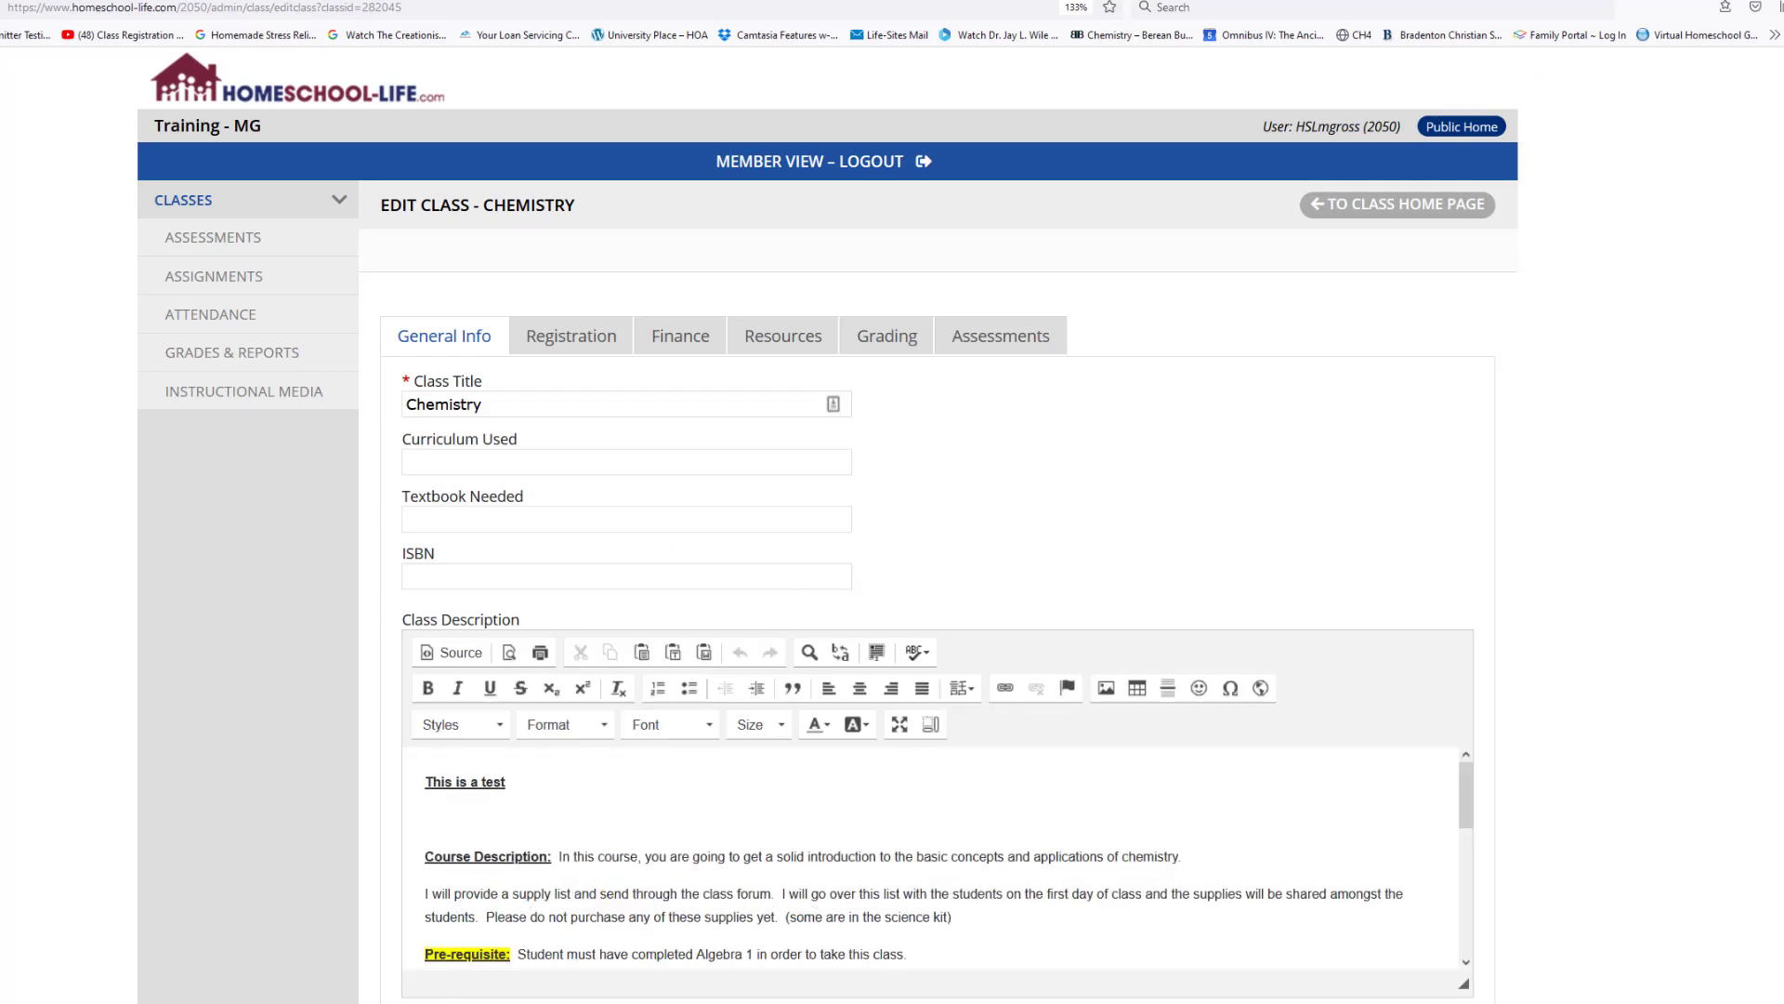
{"action": "left_click", "coordinate": [895, 350]}
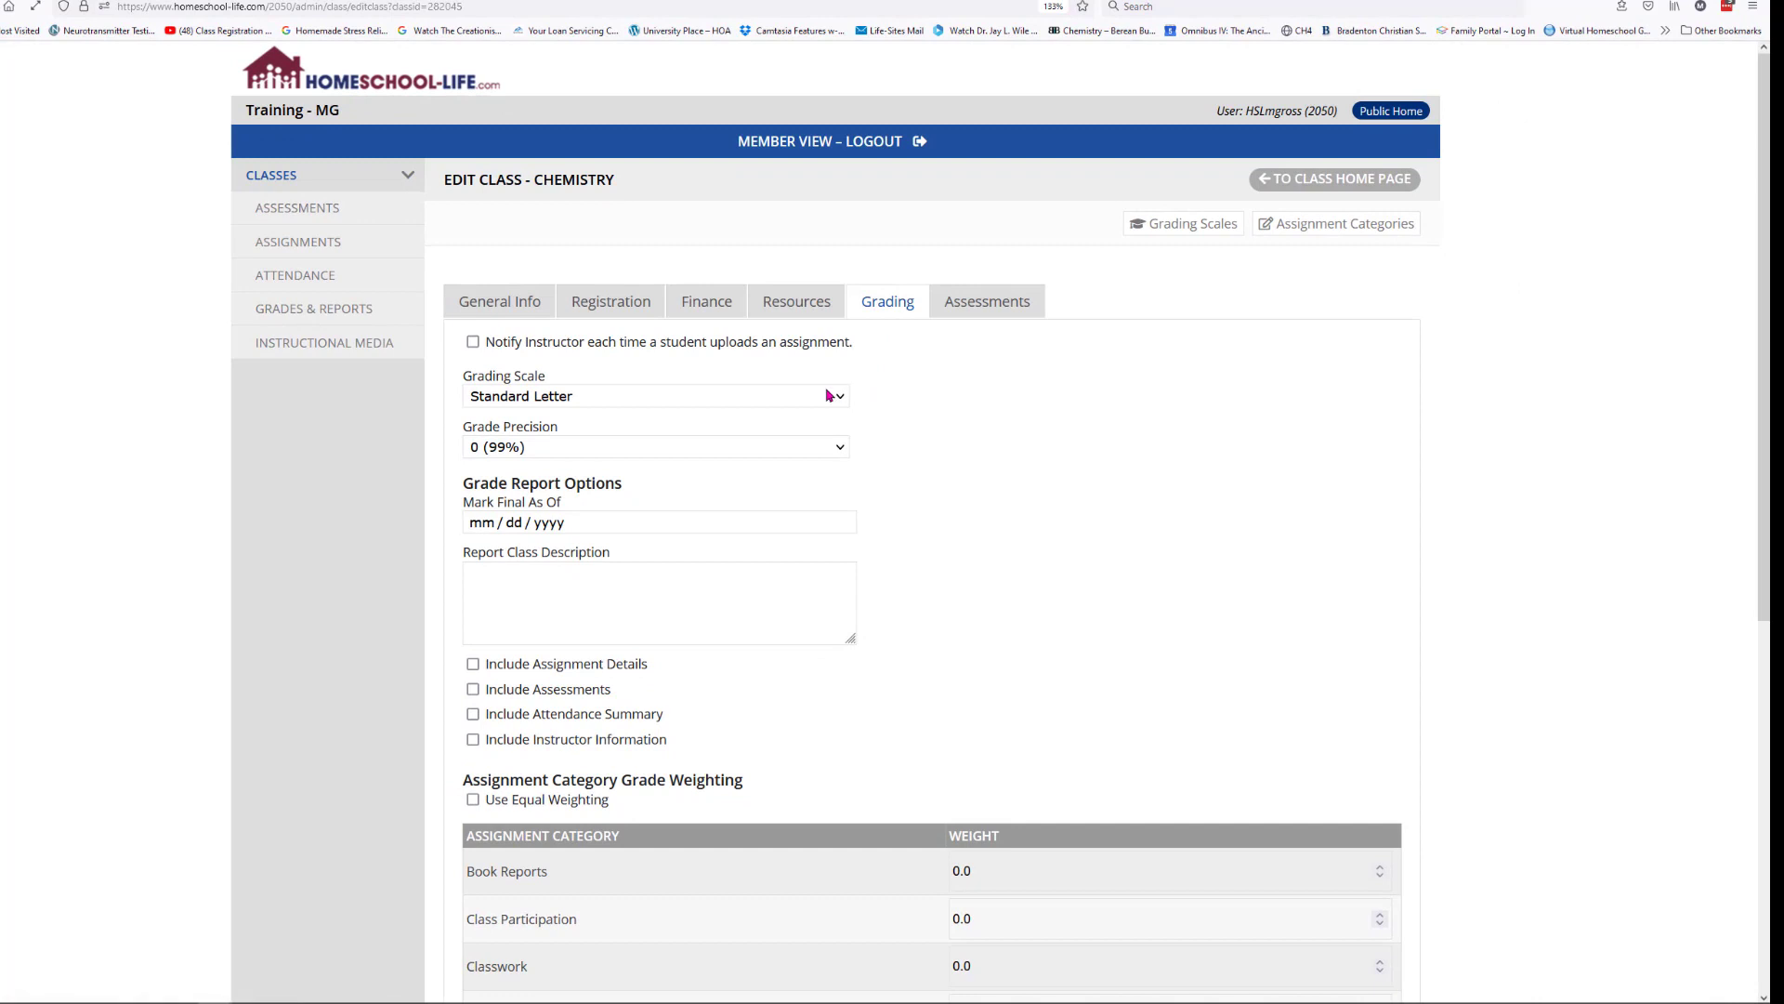
{"action": "left_click", "coordinate": [829, 395]}
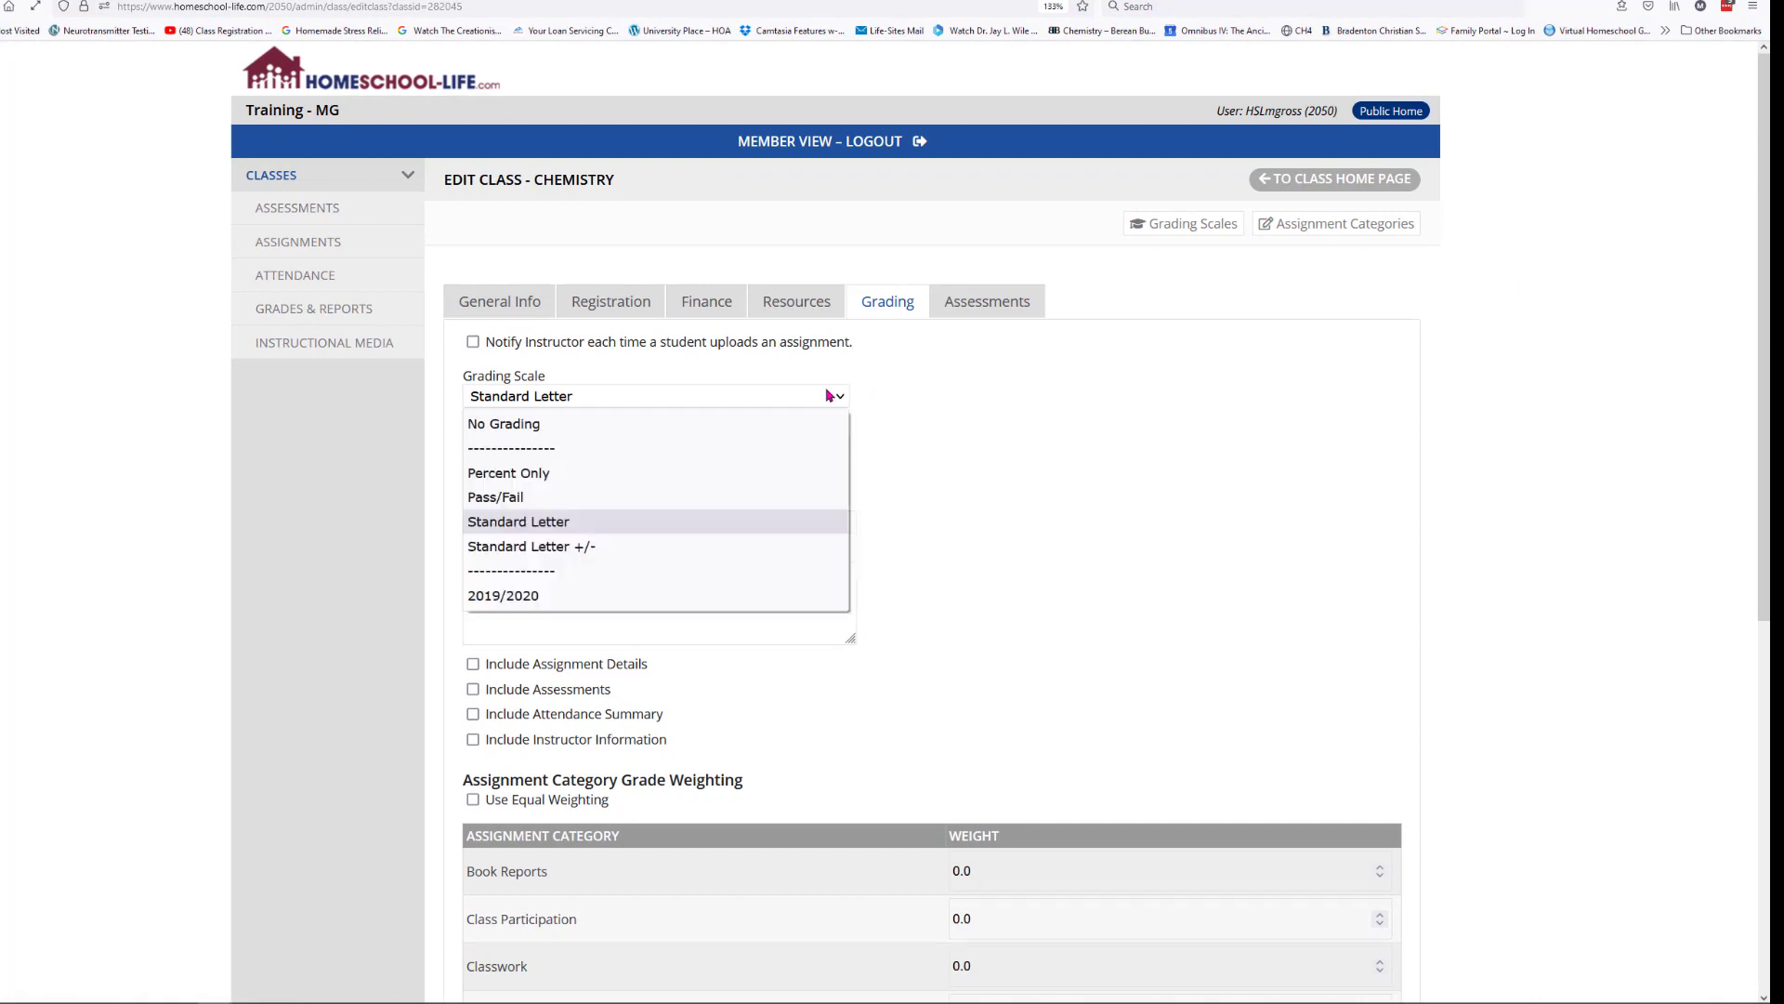
{"action": "left_click", "coordinate": [829, 395]}
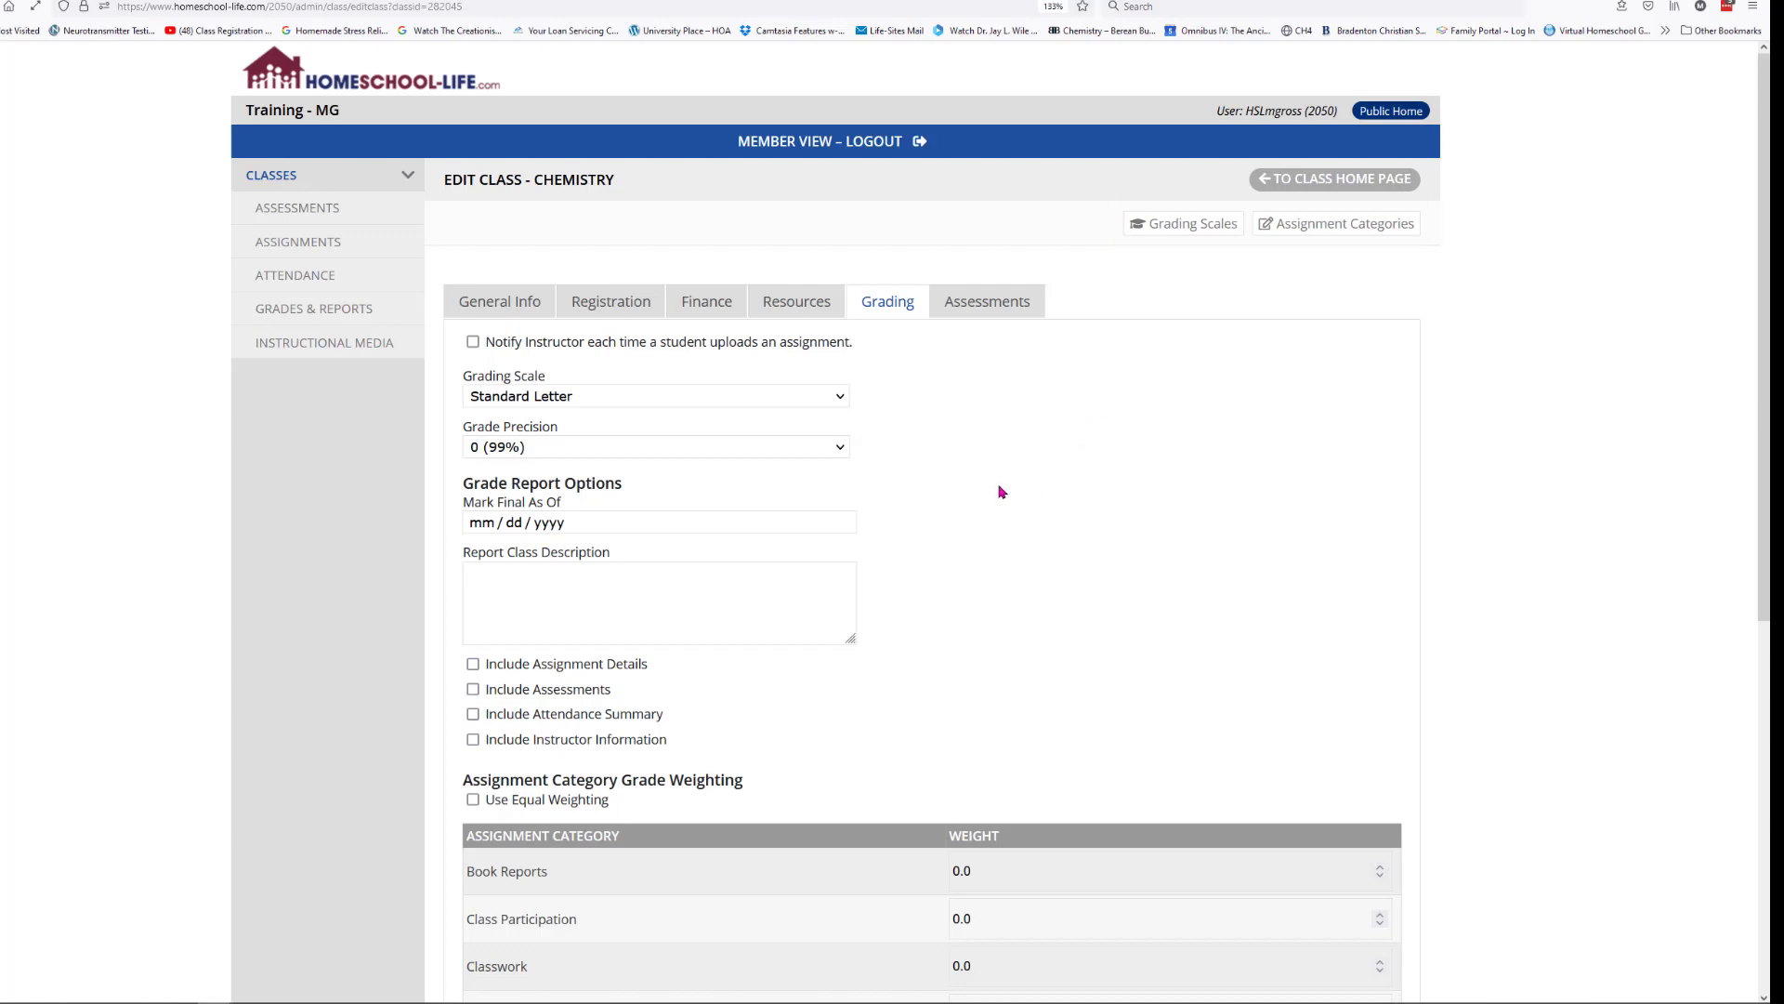
- Look over the rest of the grading settings, then view the class's assessment categories
{"action": "scroll", "coordinate": [1001, 492], "scroll_direction": "down", "scroll_amount": 3}
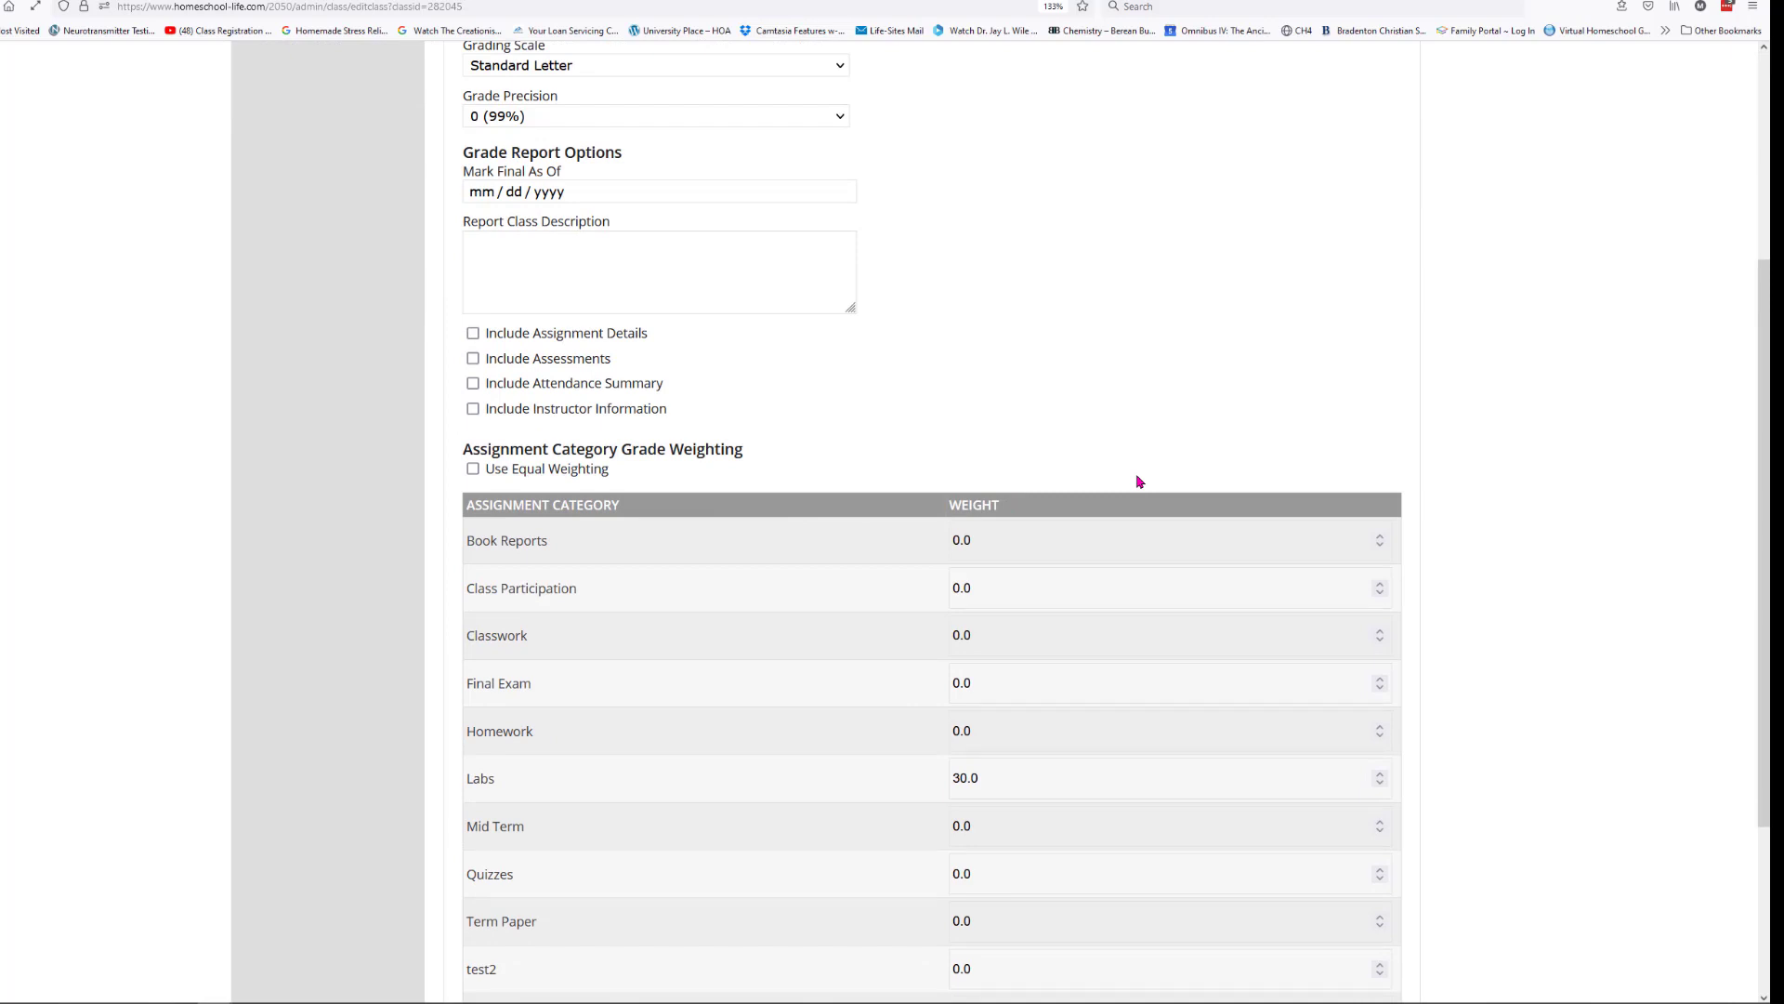
{"action": "scroll", "coordinate": [1140, 482], "scroll_direction": "up", "scroll_amount": 3}
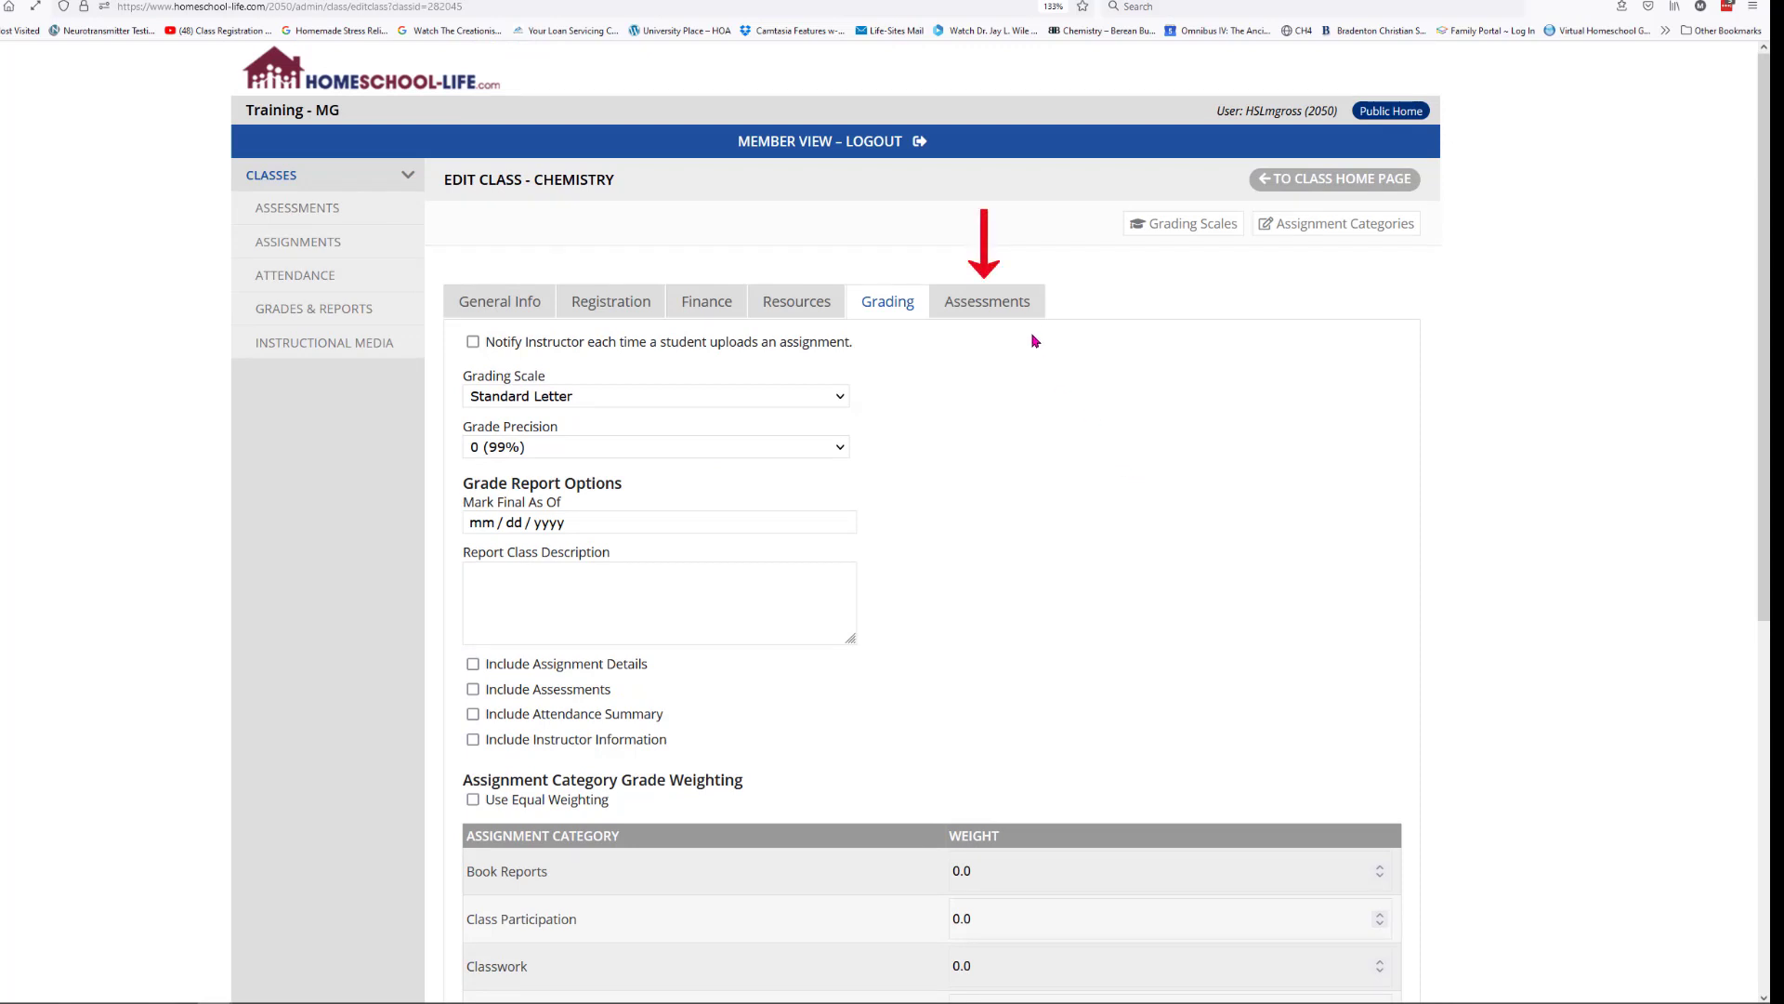
{"action": "left_click", "coordinate": [1011, 309]}
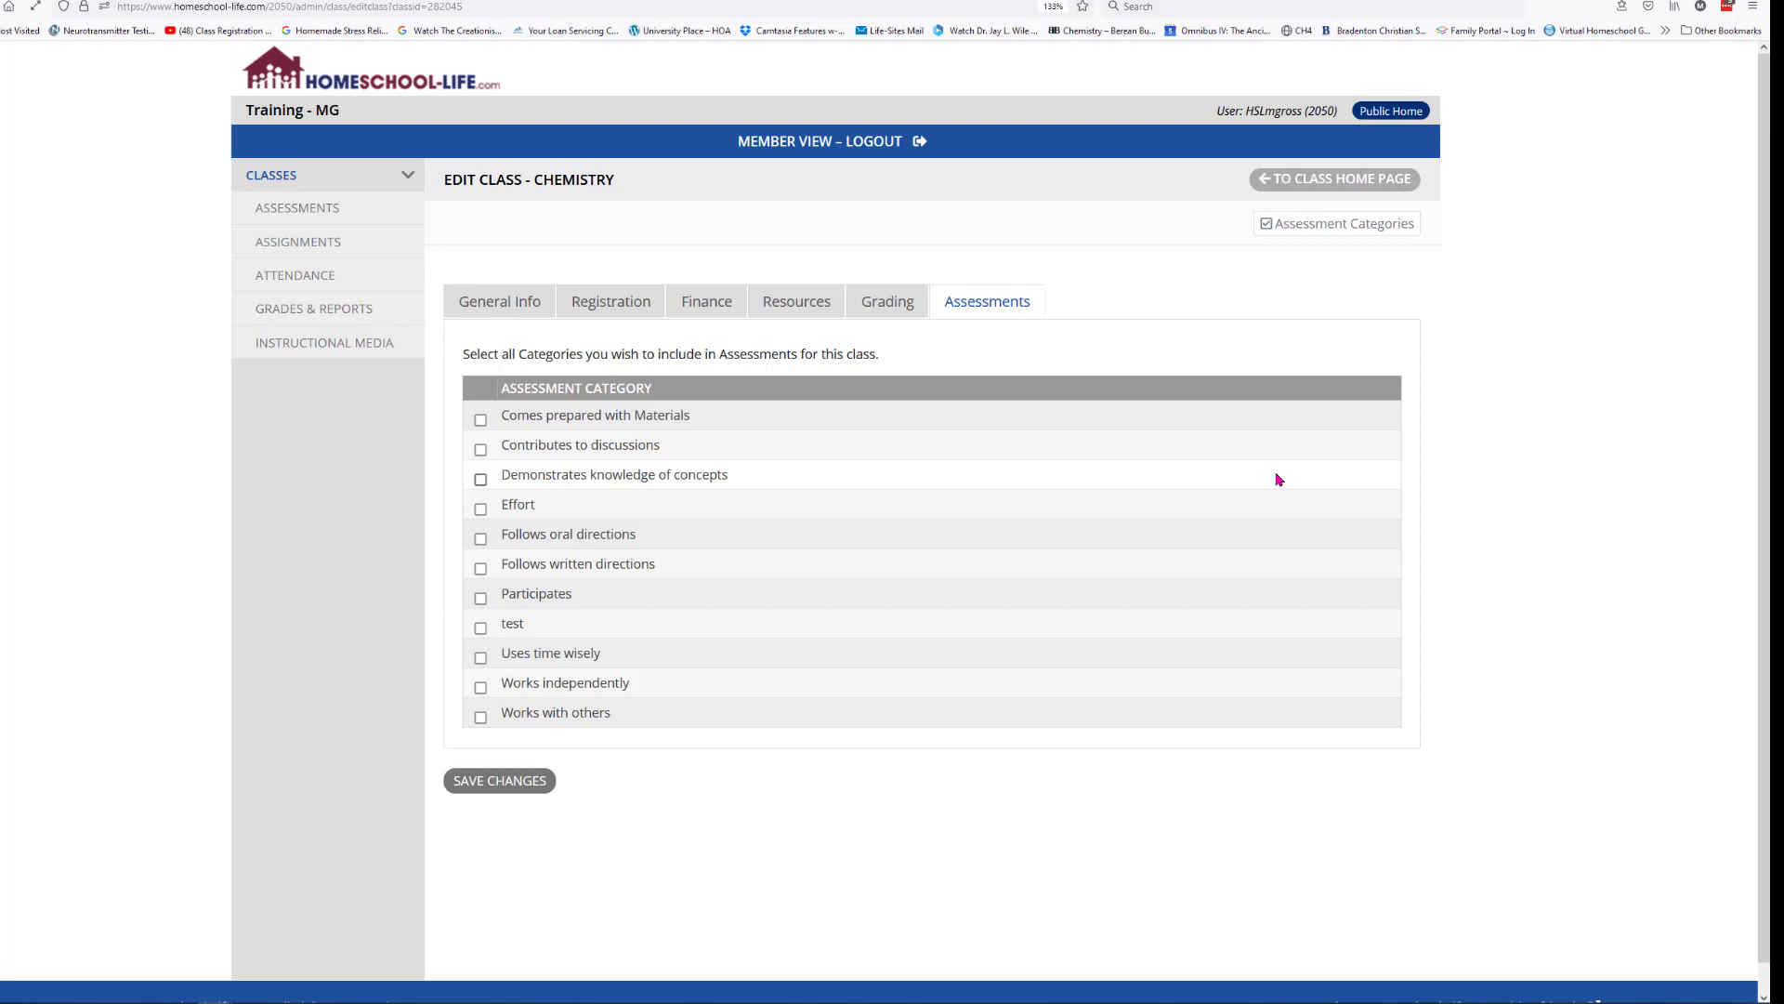
- Open the Chemistry class roster and tick the family's Email checkbox
{"action": "left_click", "coordinate": [1334, 179]}
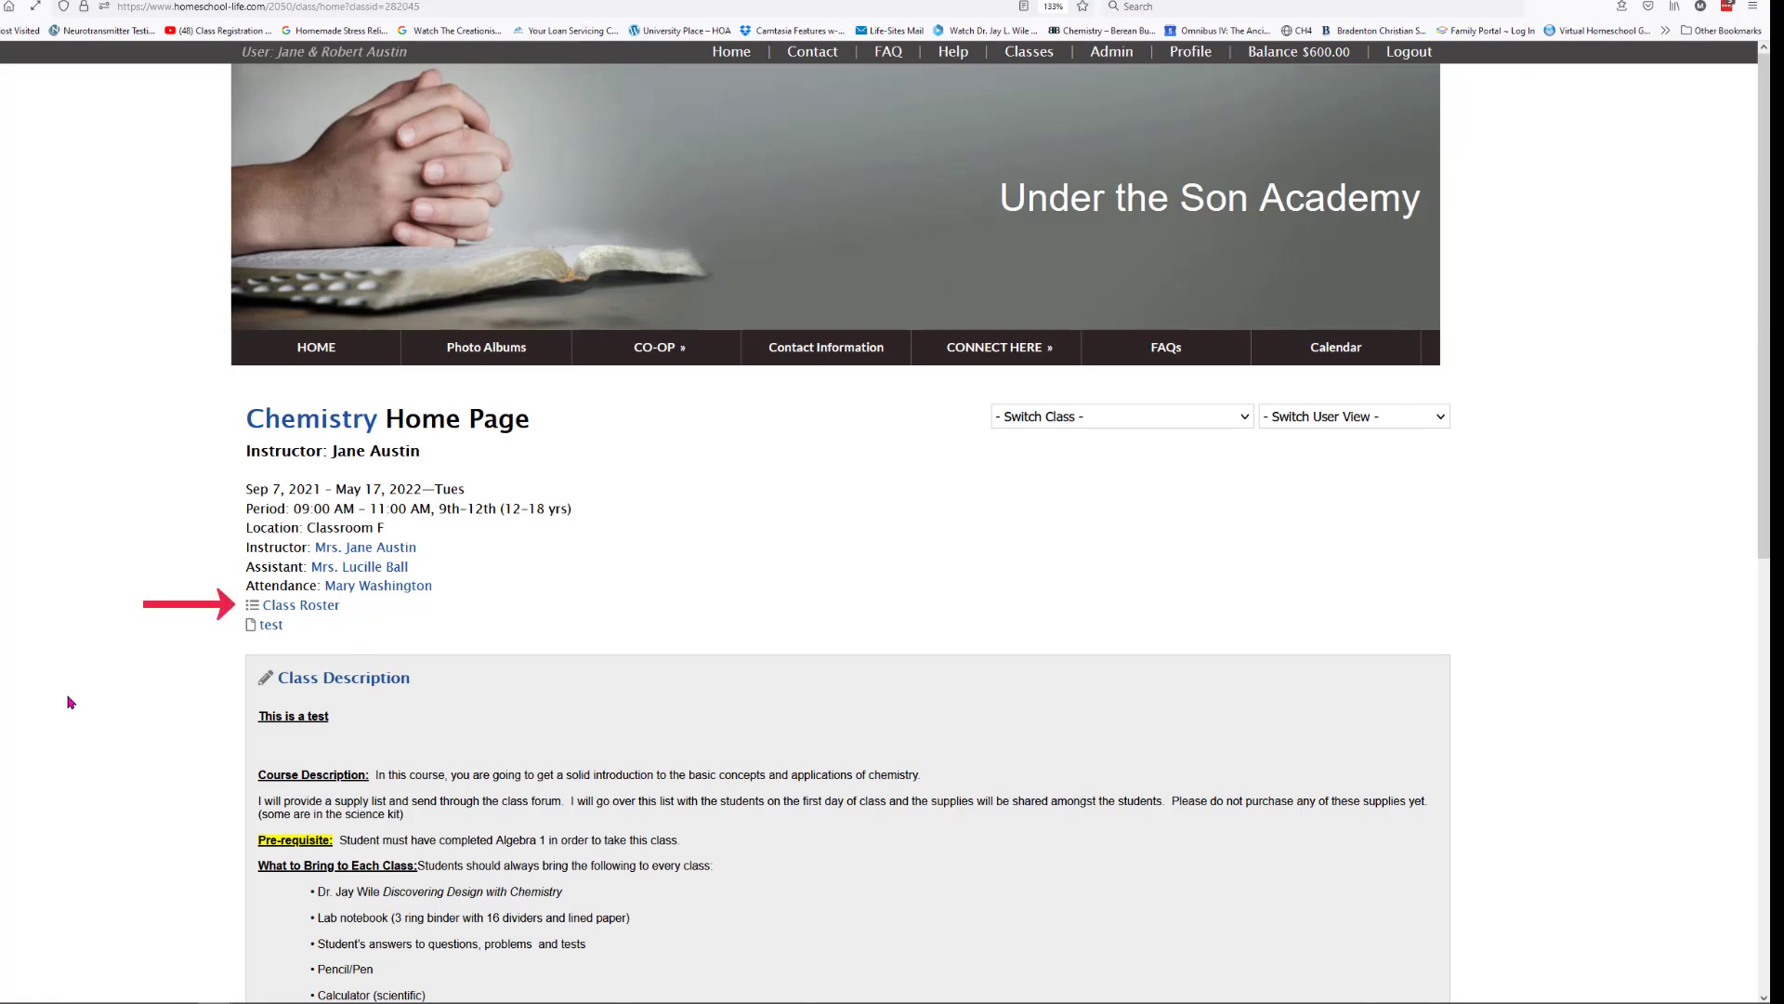
{"action": "left_click", "coordinate": [312, 608]}
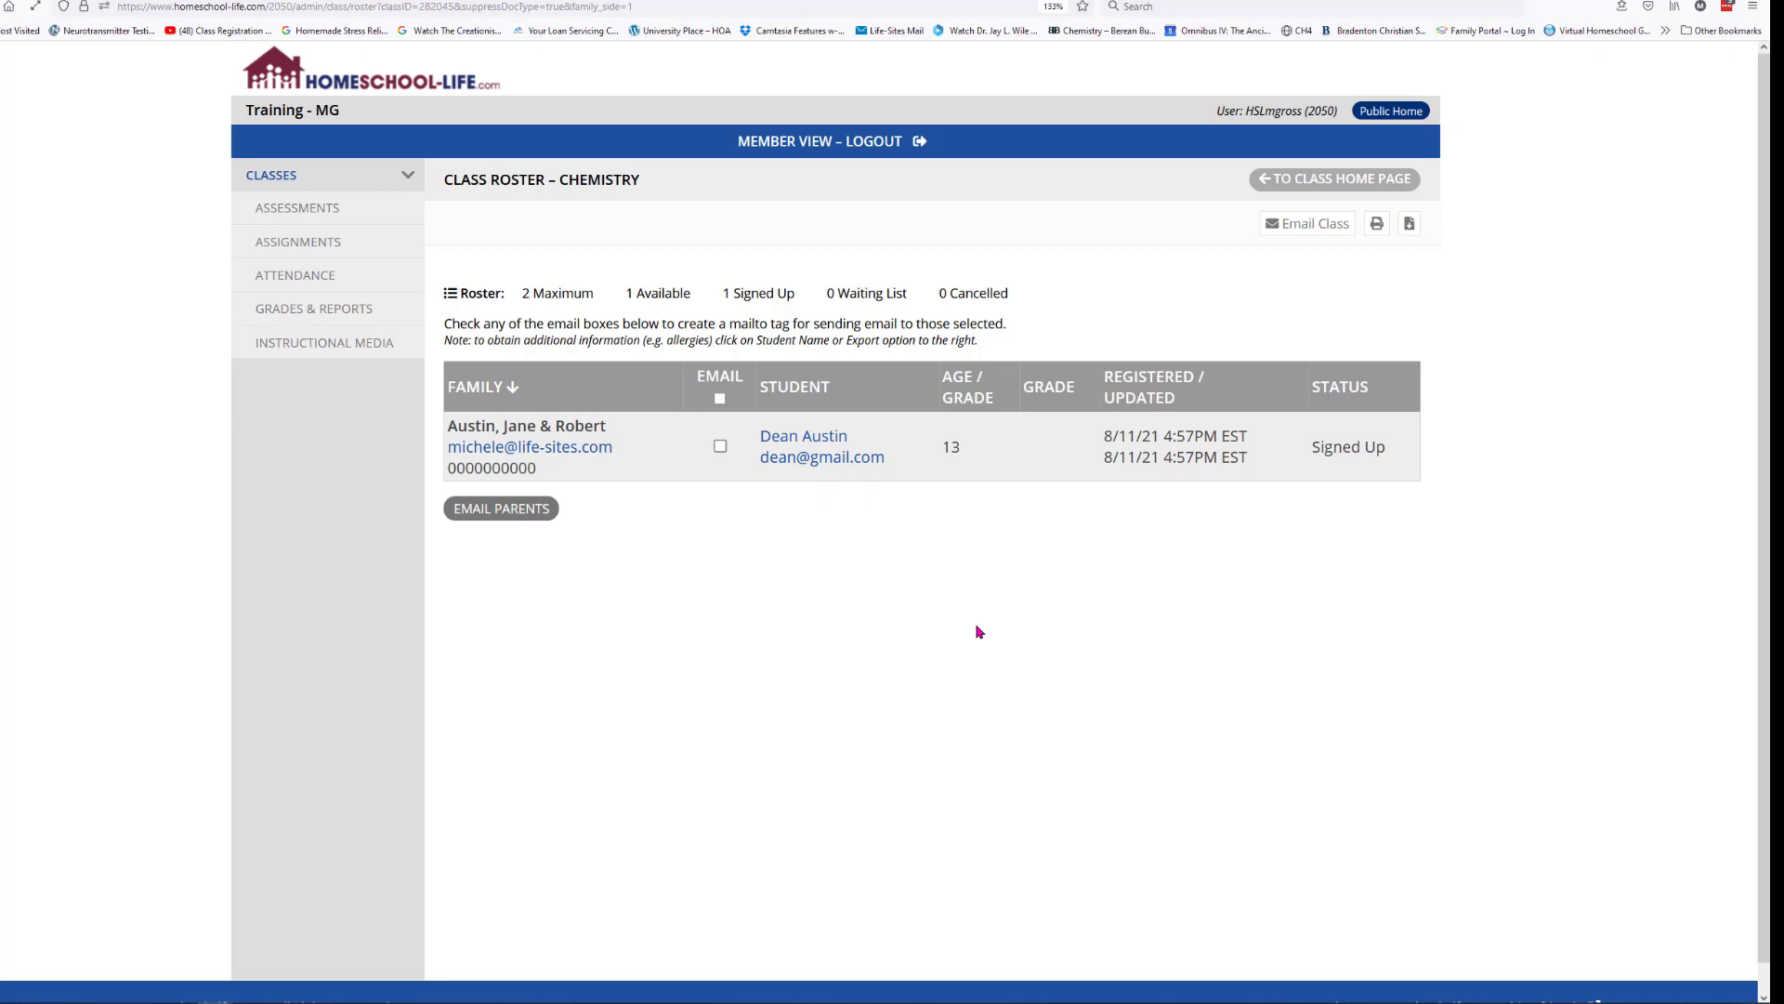
{"action": "left_click", "coordinate": [720, 446]}
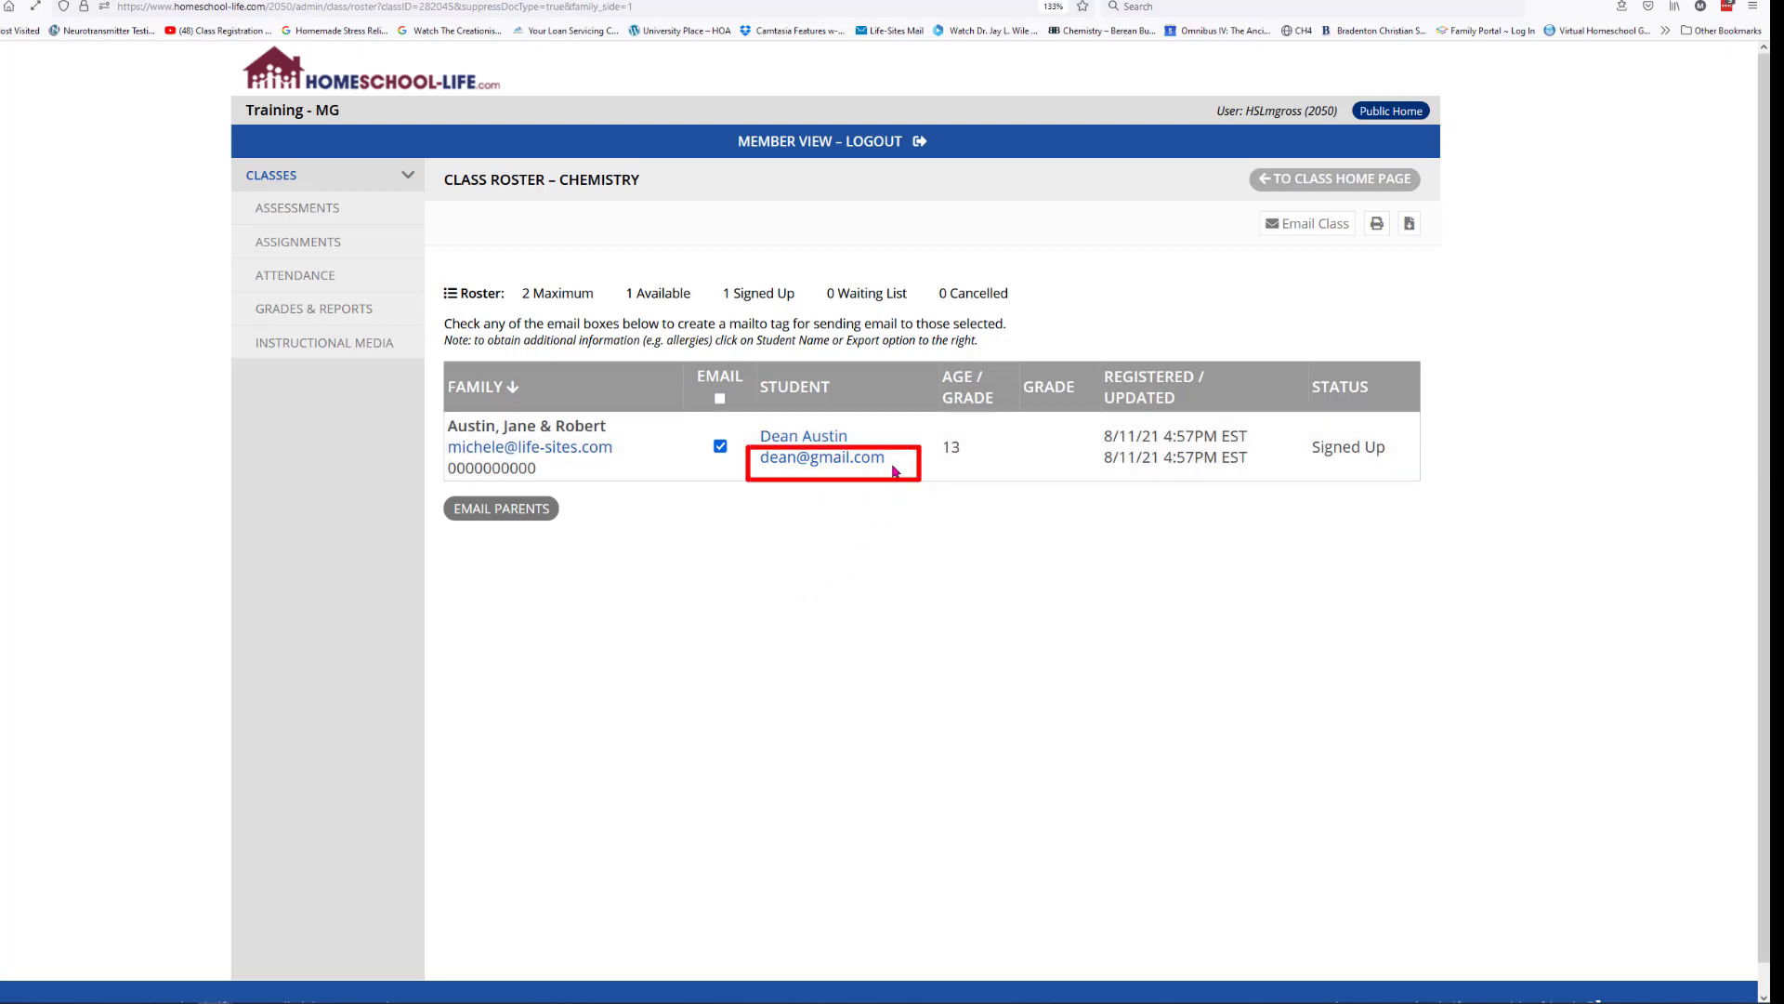
- Copy the student's email address from the roster
{"action": "left_click_drag", "start_coordinate": [890, 464], "coordinate": [762, 464]}
{"action": "right_click", "coordinate": [764, 465]}
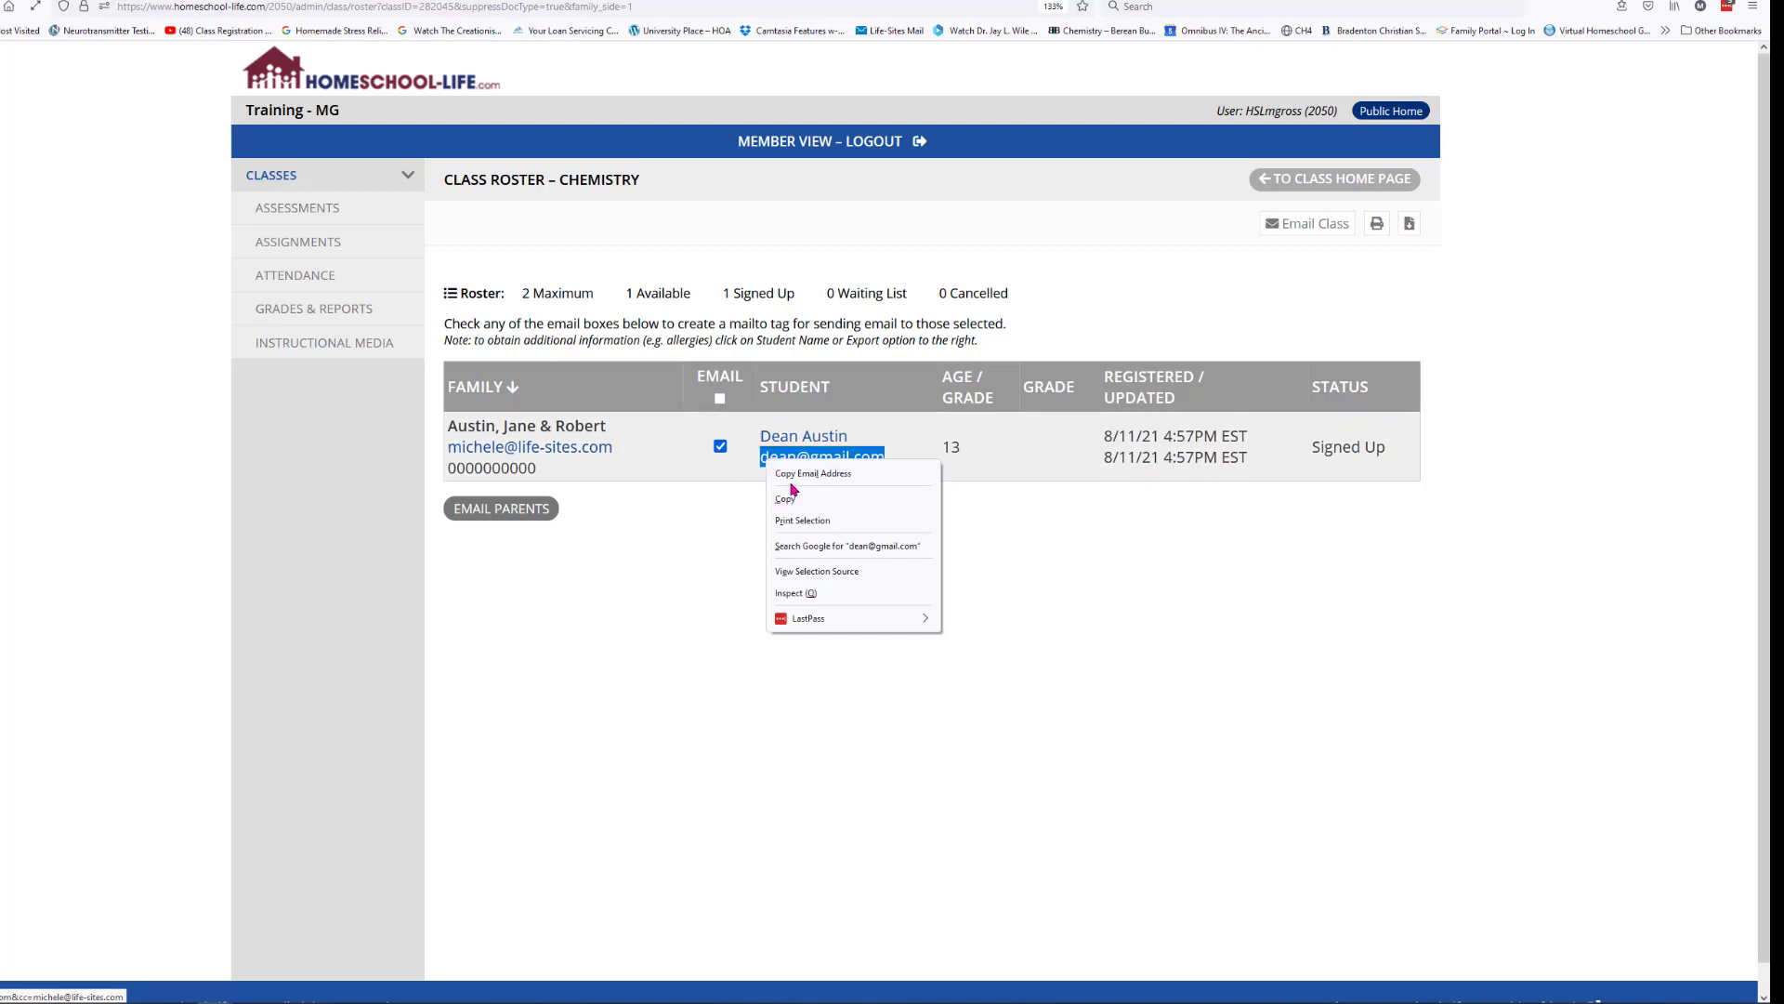
{"action": "left_click", "coordinate": [801, 476]}
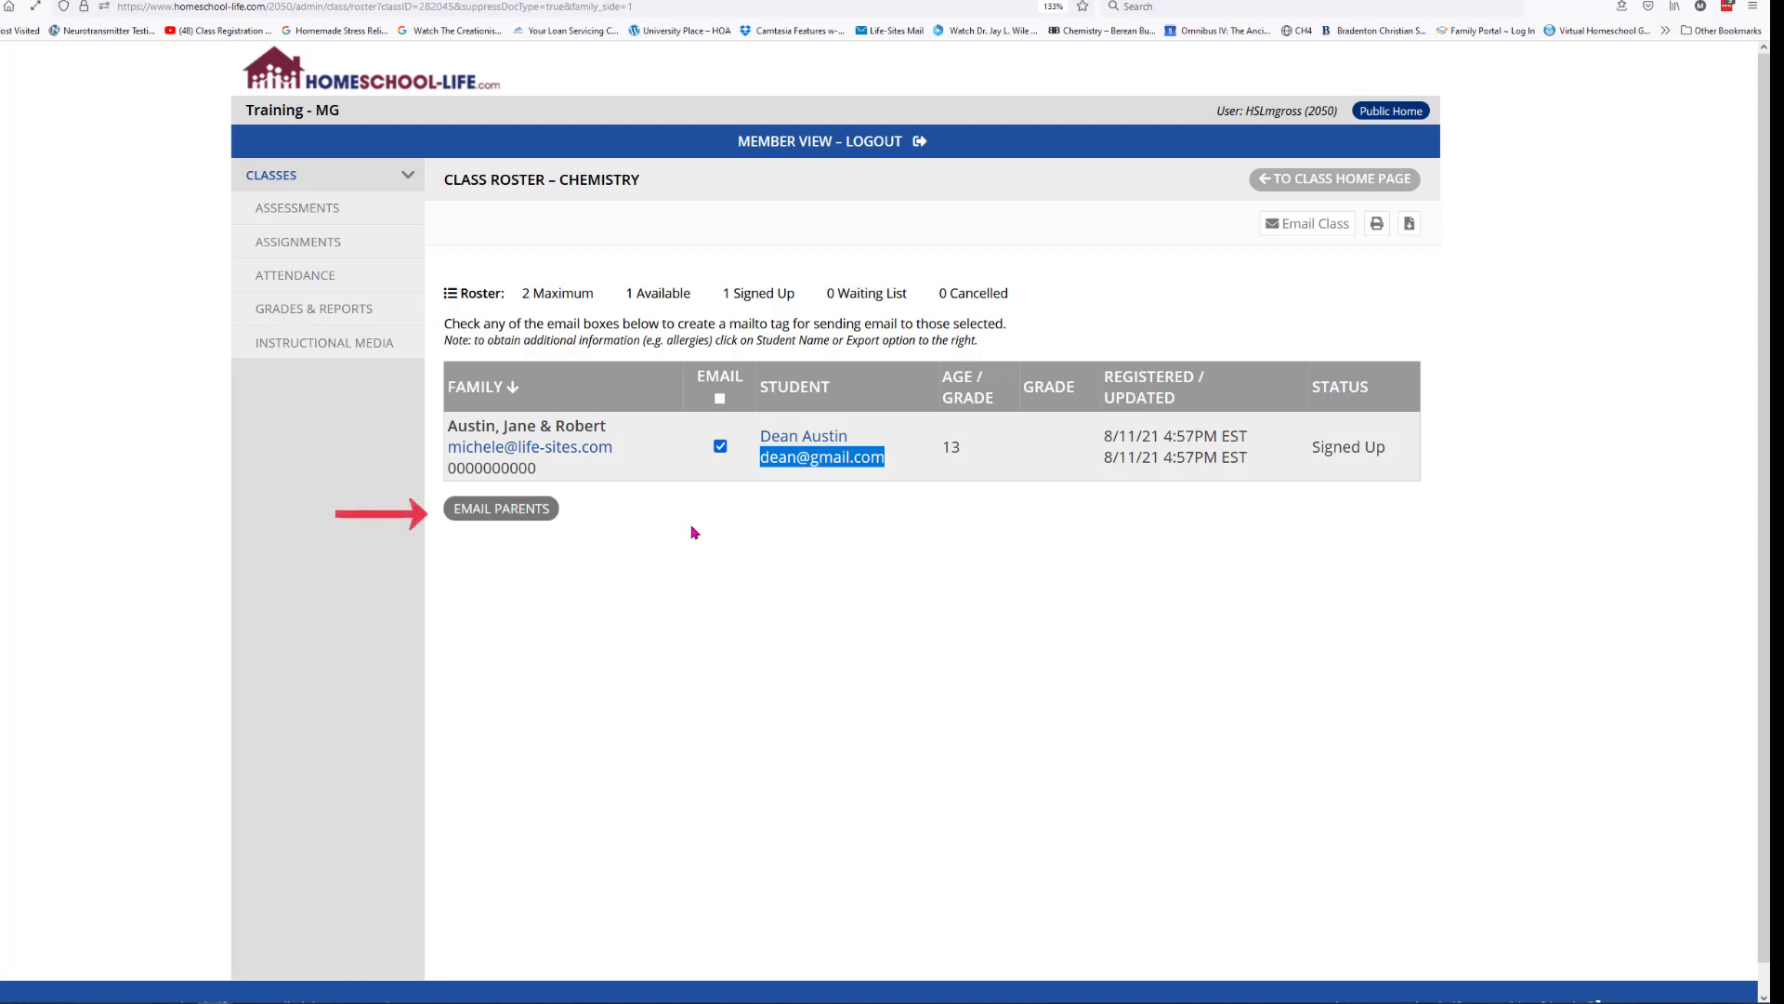
{"action": "left_click", "coordinate": [521, 510]}
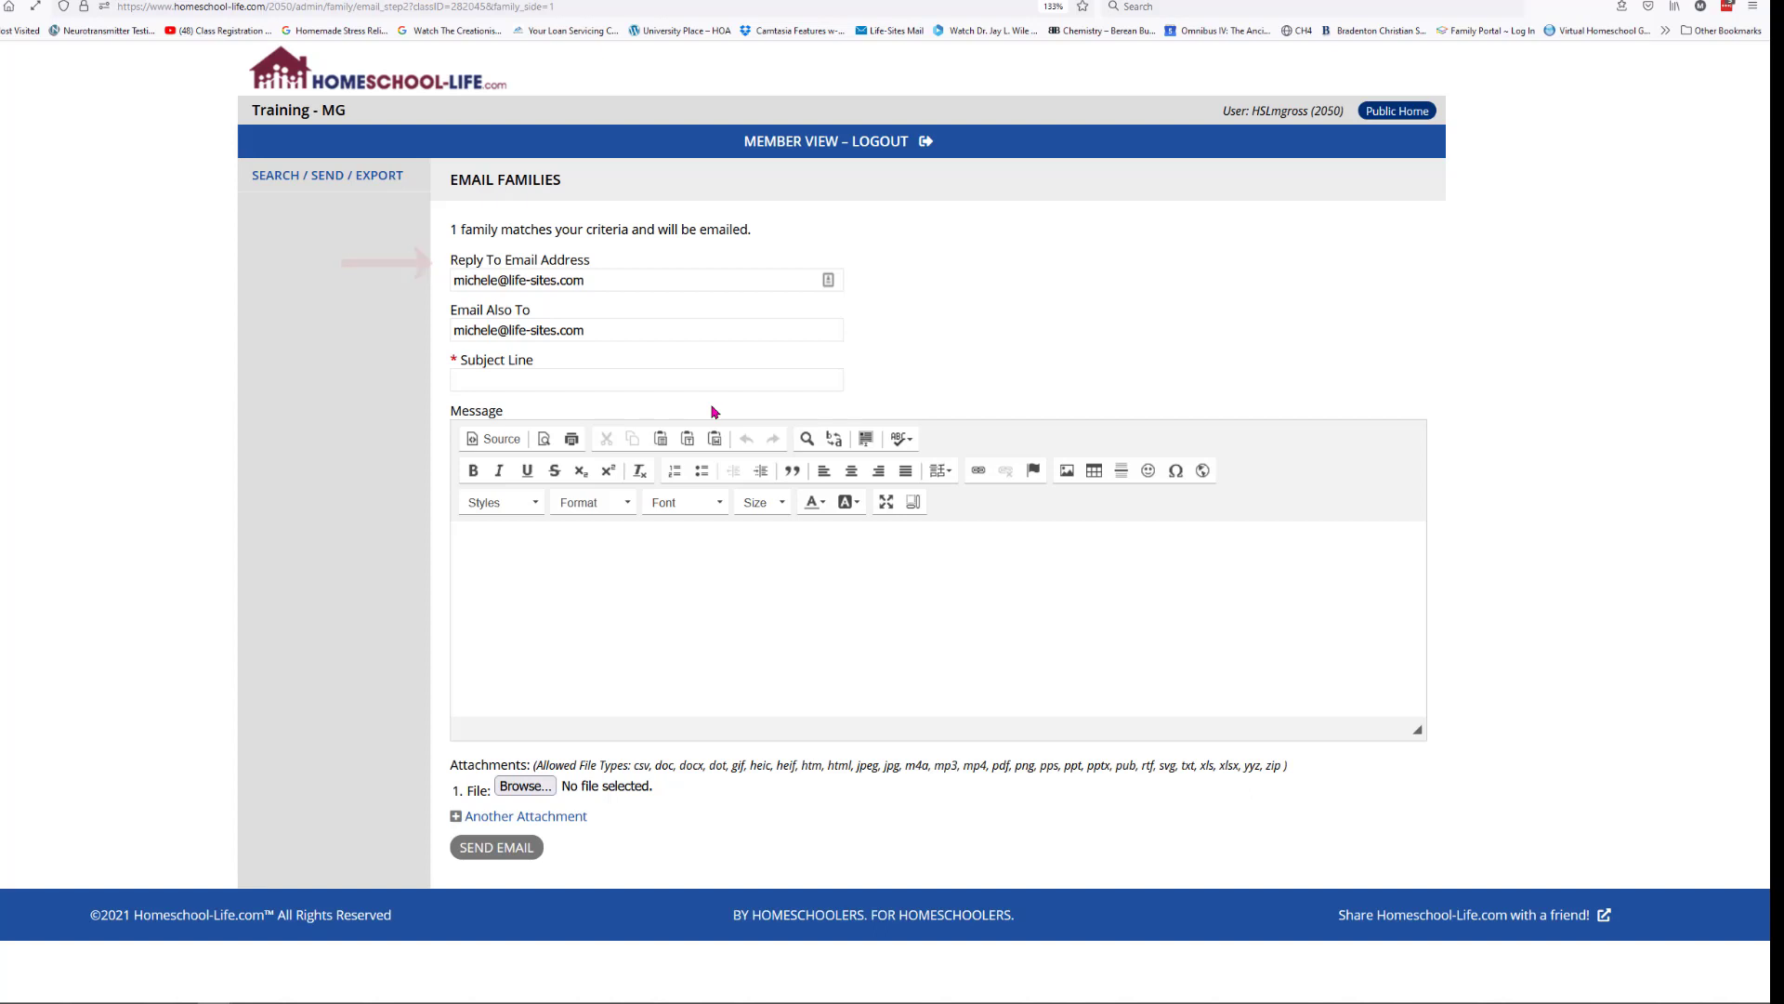
{"action": "left_click", "coordinate": [599, 331]}
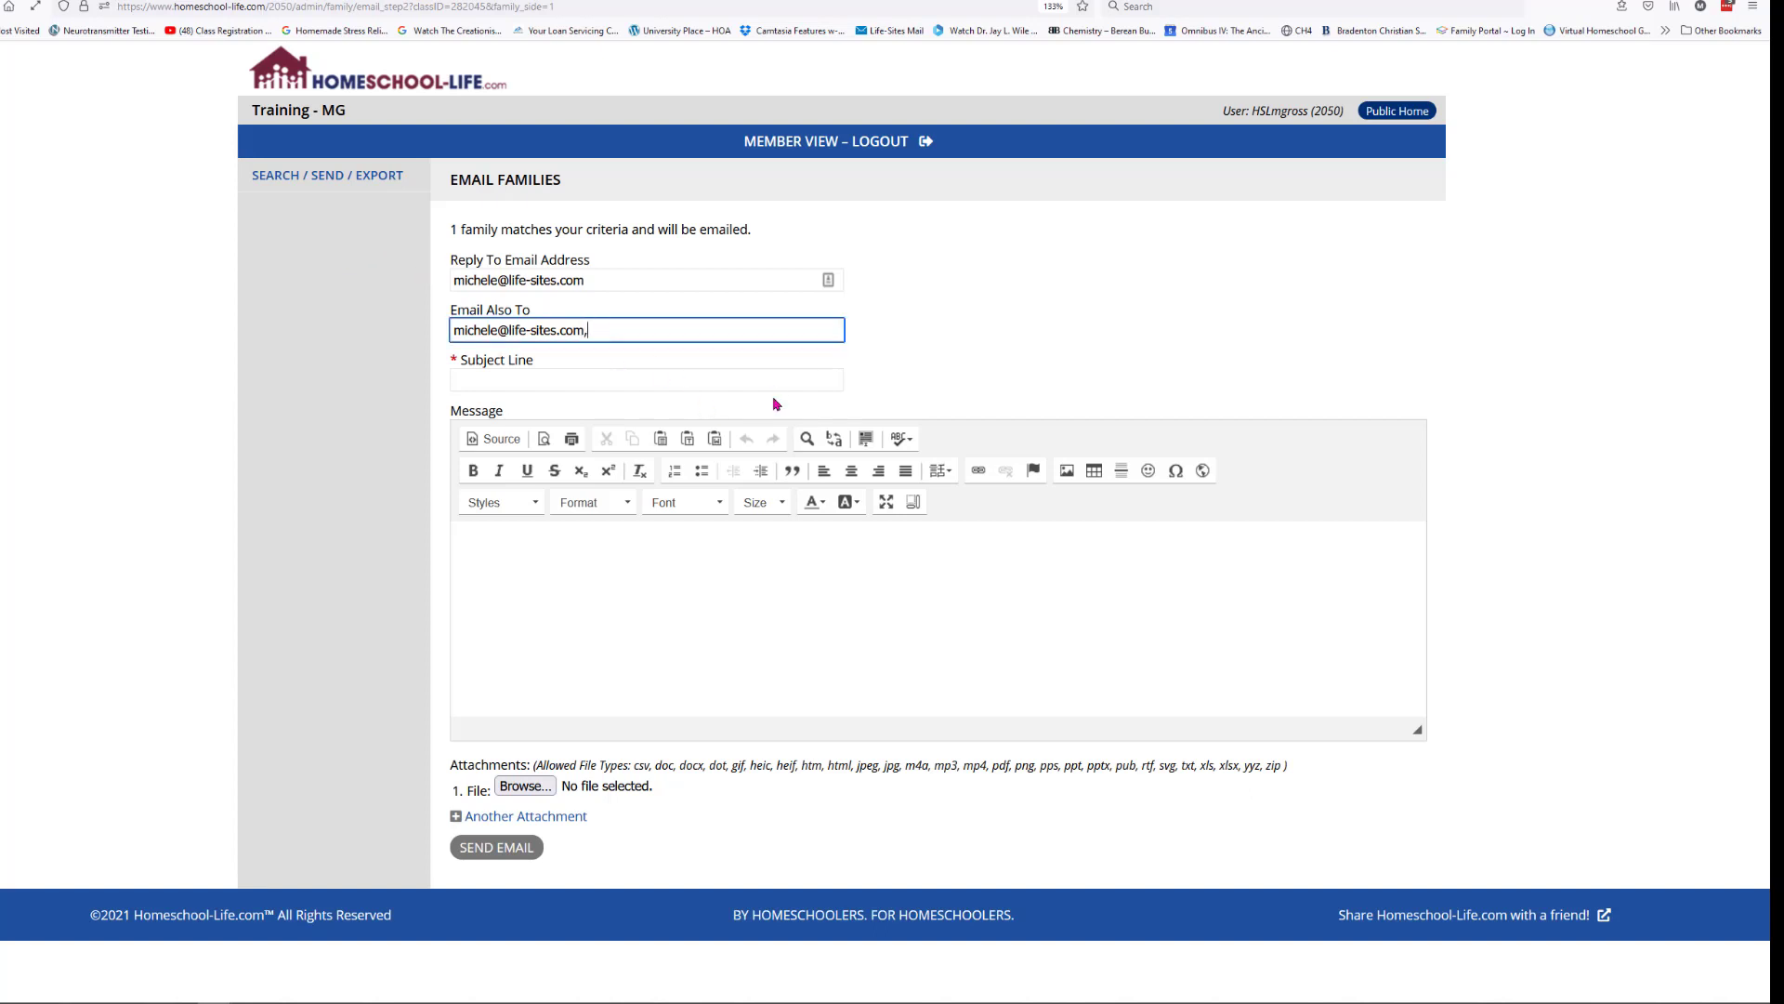
{"action": "right_click", "coordinate": [602, 330]}
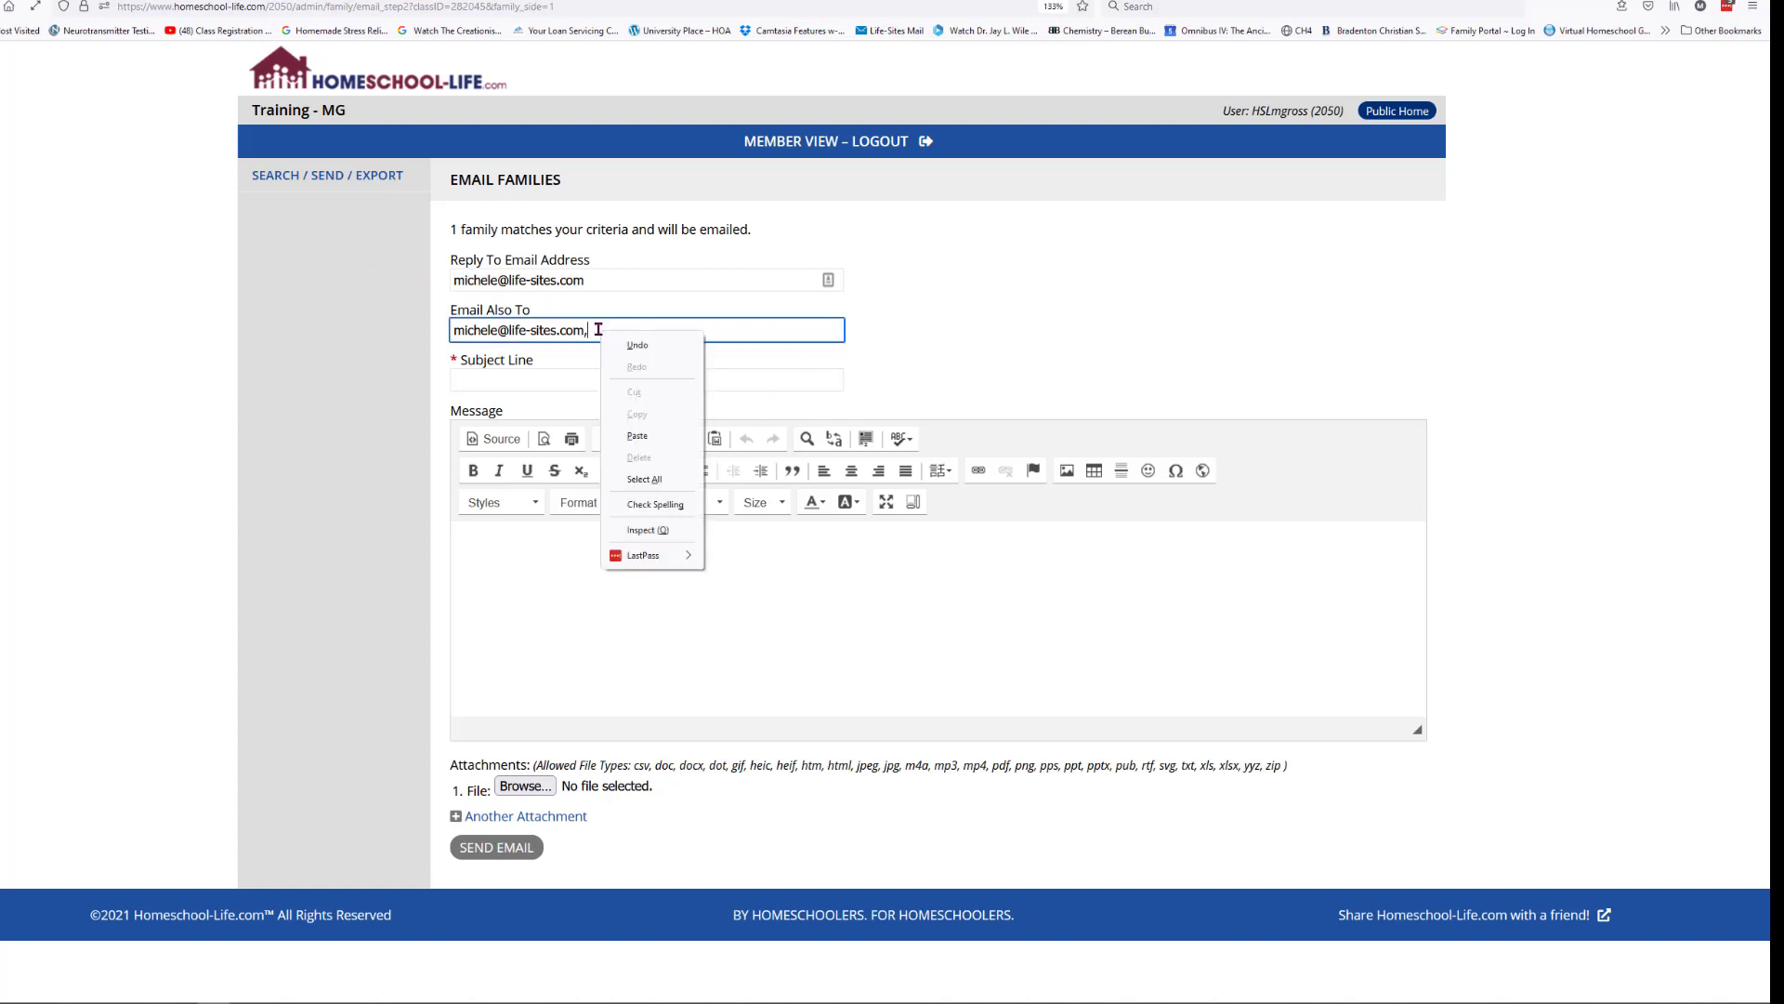
{"action": "left_click", "coordinate": [638, 436]}
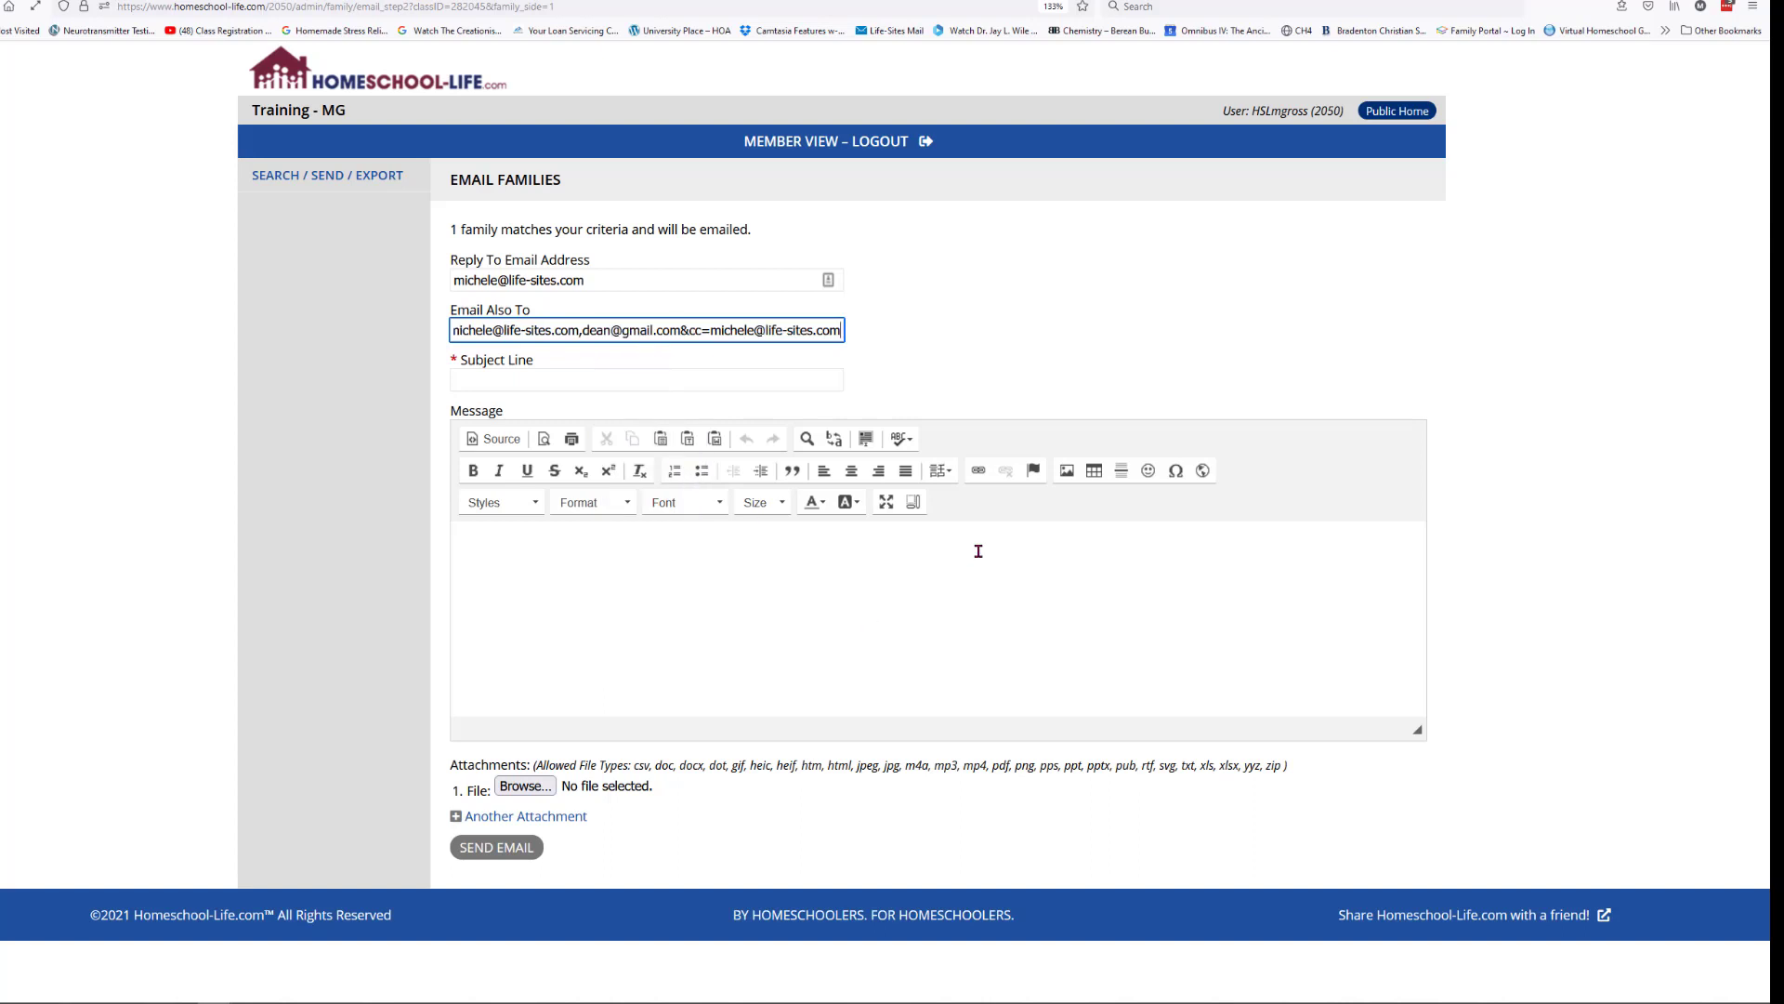
{"action": "key", "text": "BackSpace"}
{"action": "key", "text": "BackSpace"}
{"action": "key", "text": "BackSpace"}
{"action": "key", "text": "BackSpace"}
{"action": "key", "text": "BackSpace"}
{"action": "key", "text": "BackSpace"}
{"action": "key", "text": "BackSpace"}
{"action": "key", "text": "BackSpace"}
{"action": "key", "text": "BackSpace"}
{"action": "key", "text": "BackSpace"}
{"action": "key", "text": "BackSpace"}
{"action": "key", "text": "BackSpace"}
{"action": "key", "text": "BackSpace"}
{"action": "key", "text": "BackSpace"}
{"action": "key", "text": "BackSpace"}
{"action": "key", "text": "BackSpace"}
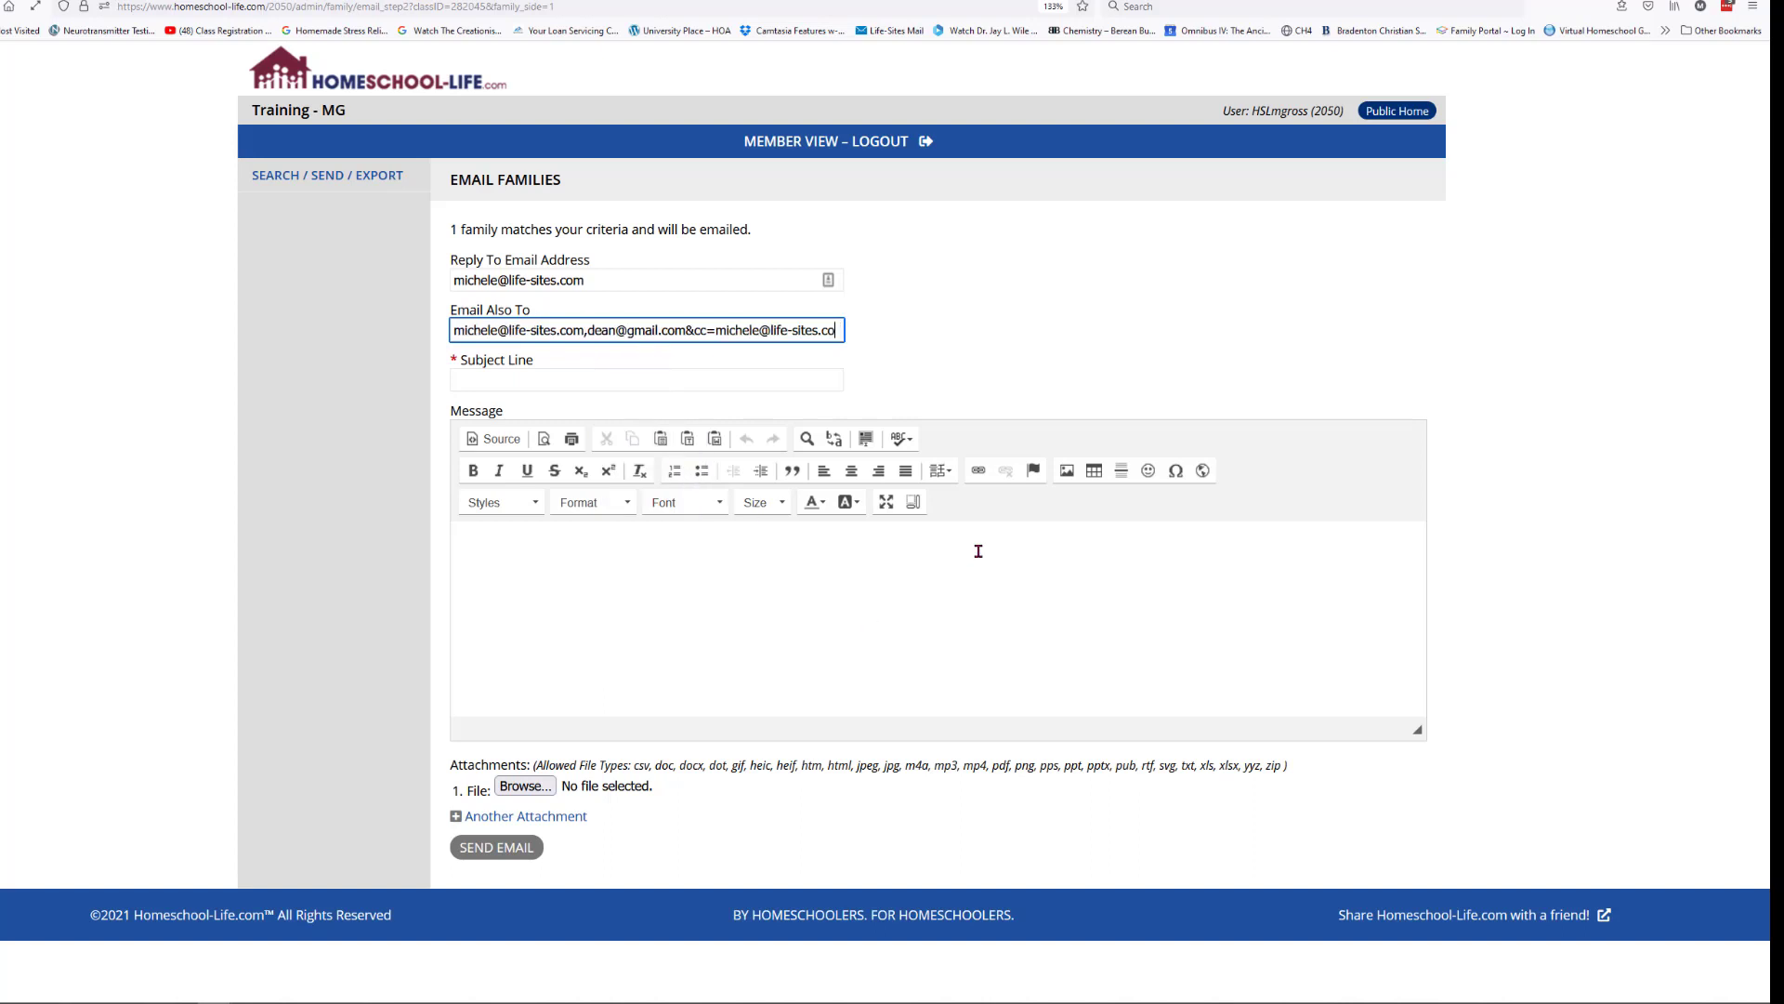
{"action": "key", "text": "BackSpace"}
{"action": "key", "text": "BackSpace"}
{"action": "key", "text": "BackSpace"}
{"action": "key", "text": "BackSpace"}
{"action": "key", "text": "BackSpace"}
{"action": "key", "text": "BackSpace"}
{"action": "key", "text": "BackSpace"}
{"action": "key", "text": "BackSpace"}
{"action": "key", "text": "BackSpace"}
{"action": "key", "text": "BackSpace"}
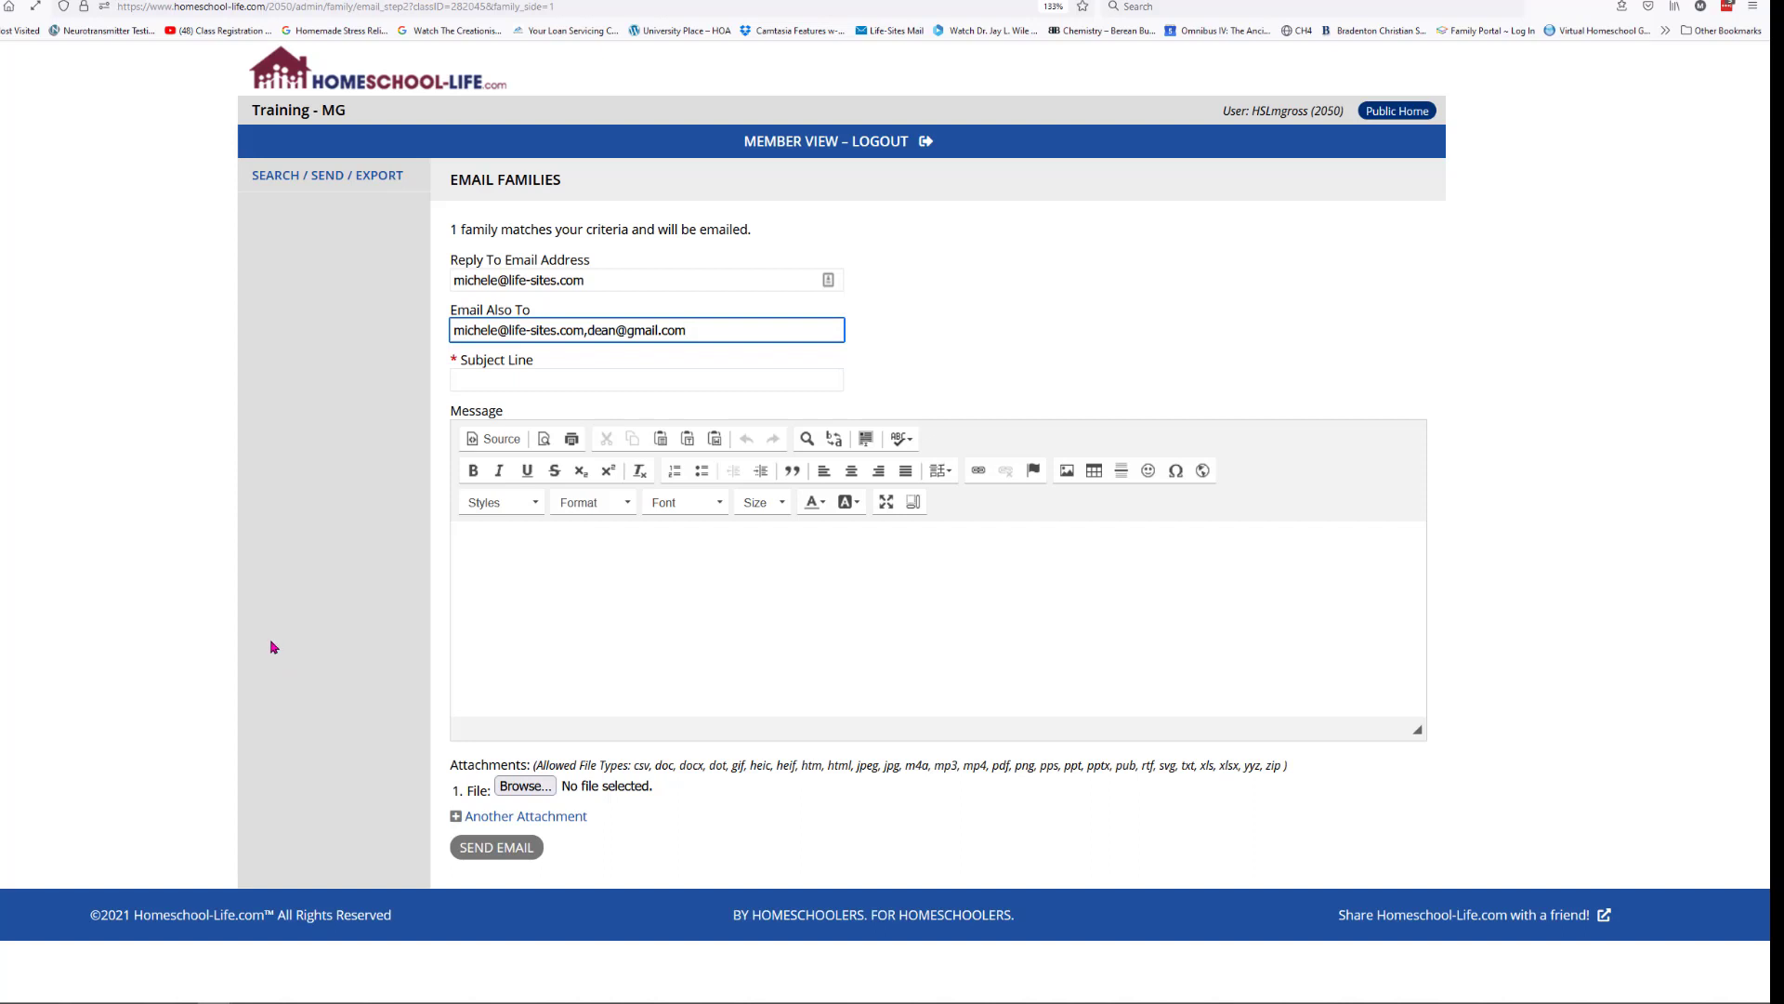
{"action": "key", "text": "F5"}
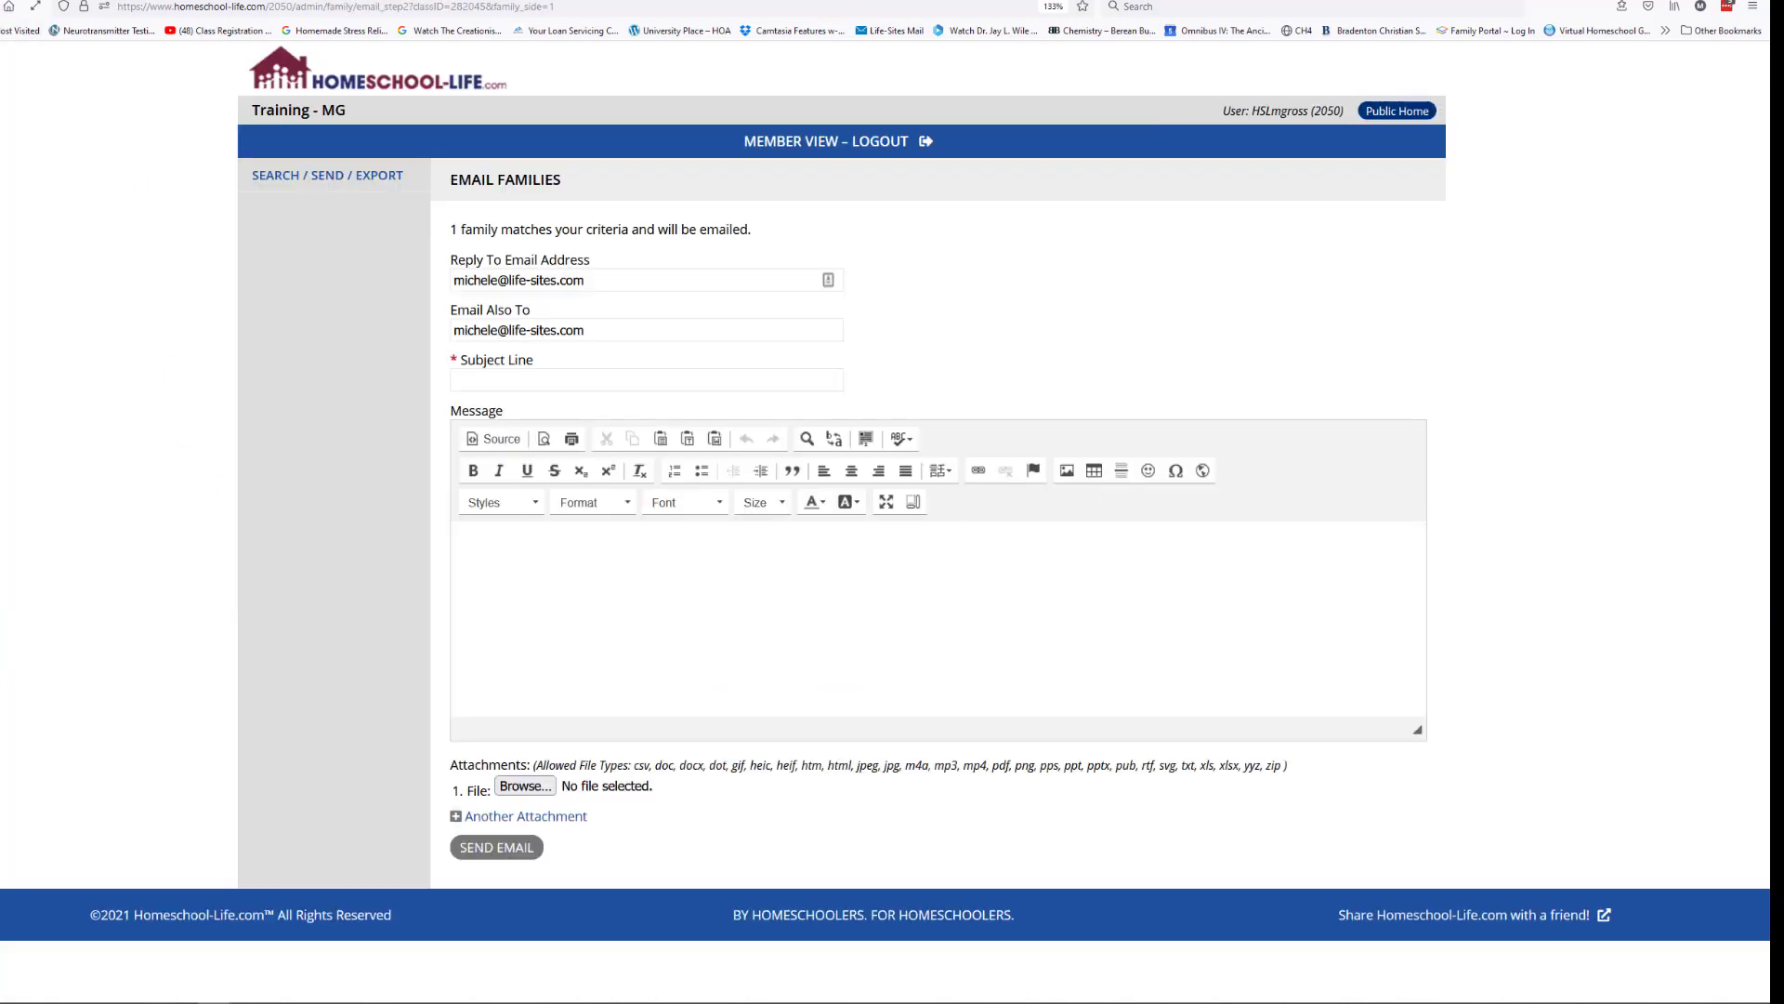
{"action": "key", "text": "alt+Left"}
{"action": "key", "text": "alt+Left"}
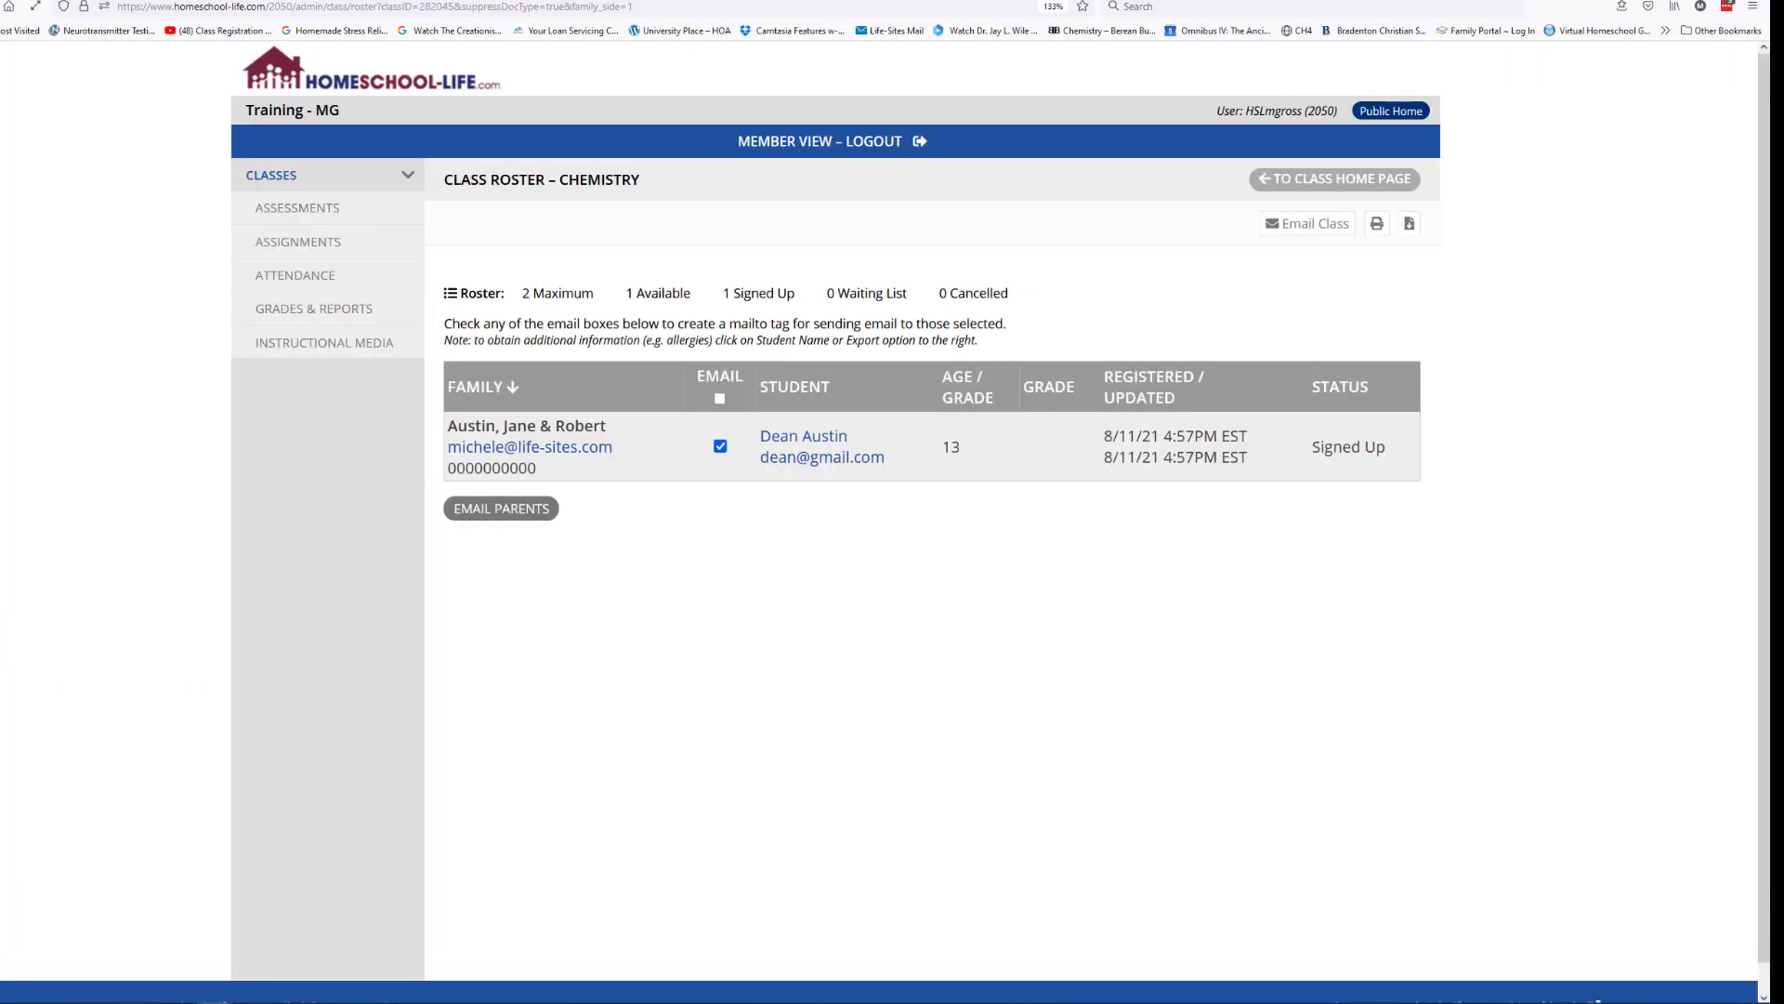
- Go back to the Chemistry home page and scroll to the Class Description and Announcements
{"action": "left_click", "coordinate": [1358, 181]}
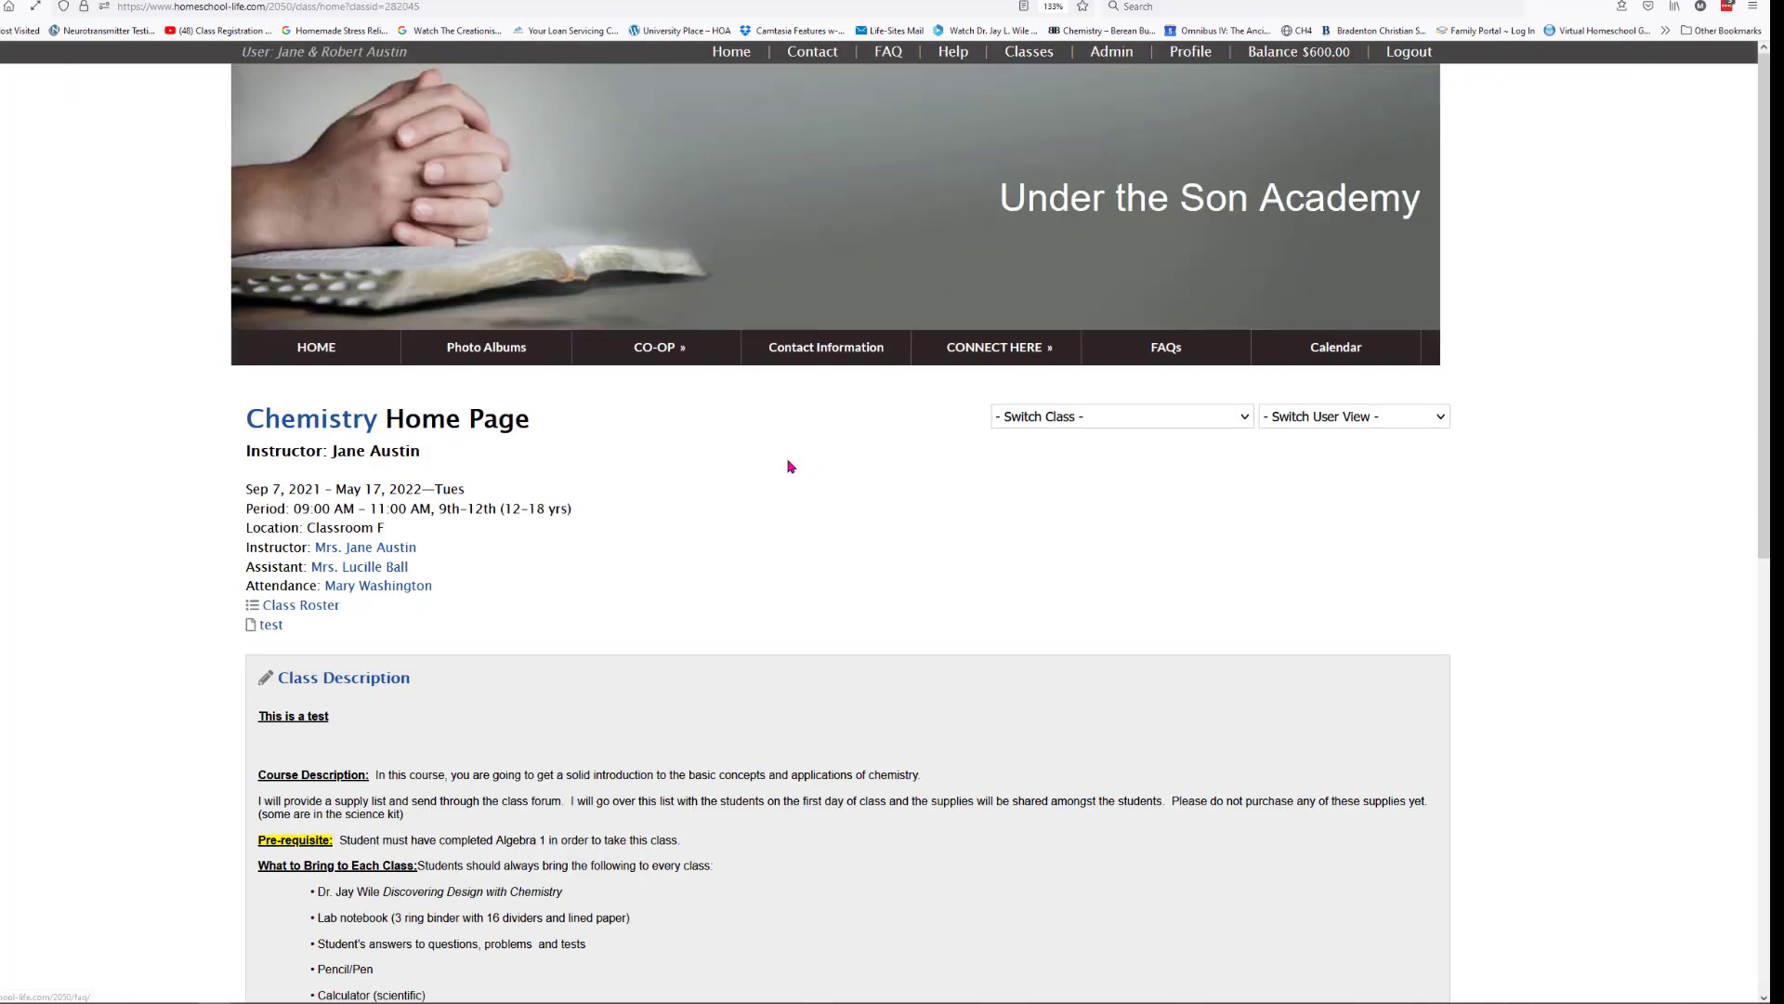
{"action": "scroll", "coordinate": [149, 538], "scroll_direction": "down", "scroll_amount": 3}
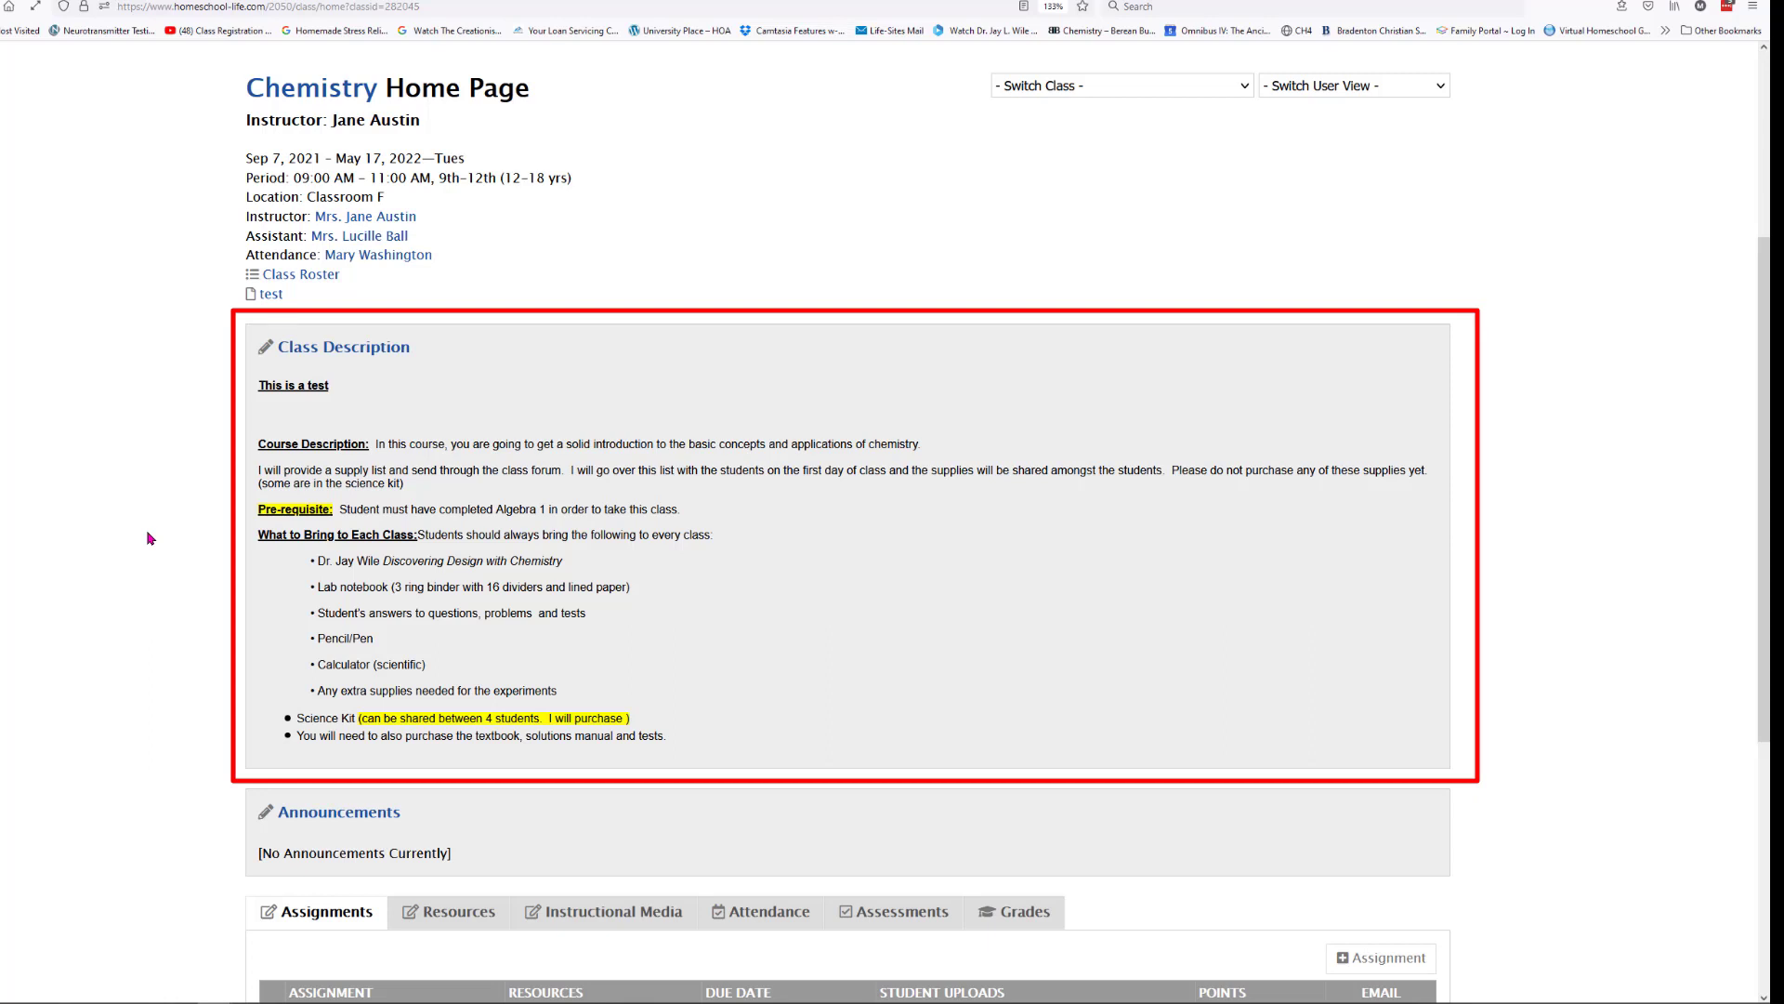
{"action": "left_click", "coordinate": [269, 350]}
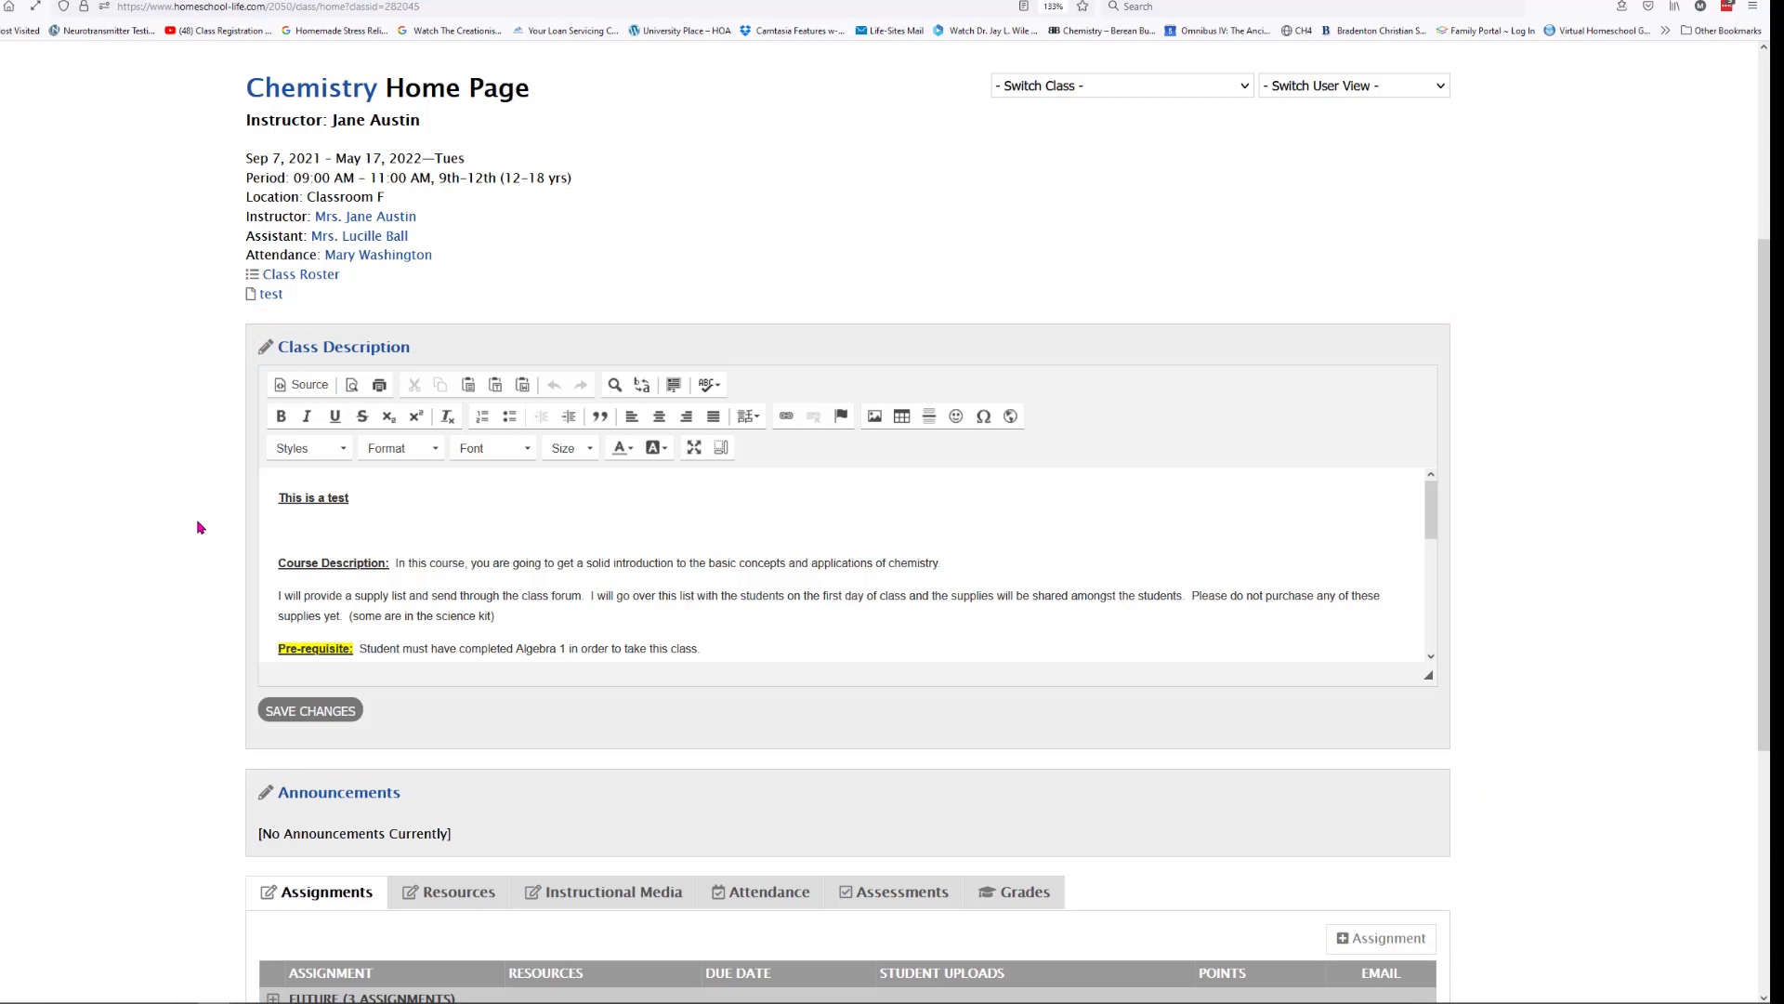
{"action": "scroll", "coordinate": [416, 541], "scroll_direction": "down", "scroll_amount": 8}
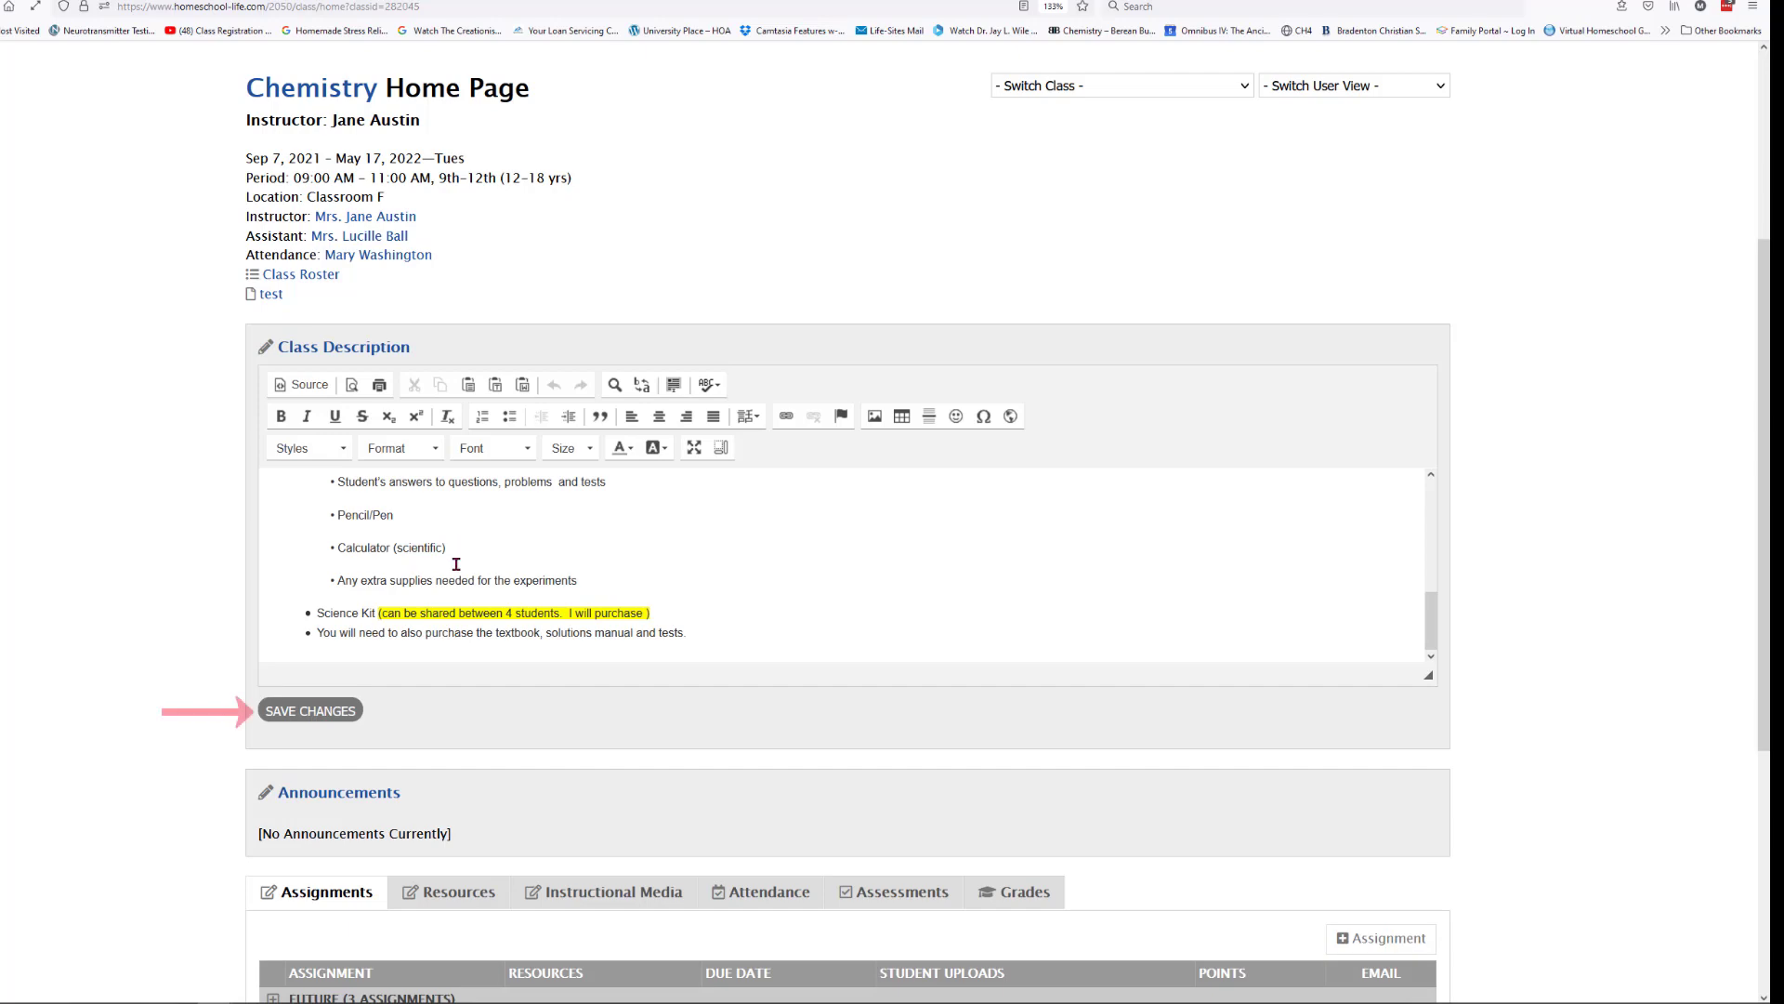
{"action": "left_click", "coordinate": [316, 711]}
{"action": "scroll", "coordinate": [119, 621], "scroll_direction": "down", "scroll_amount": 3}
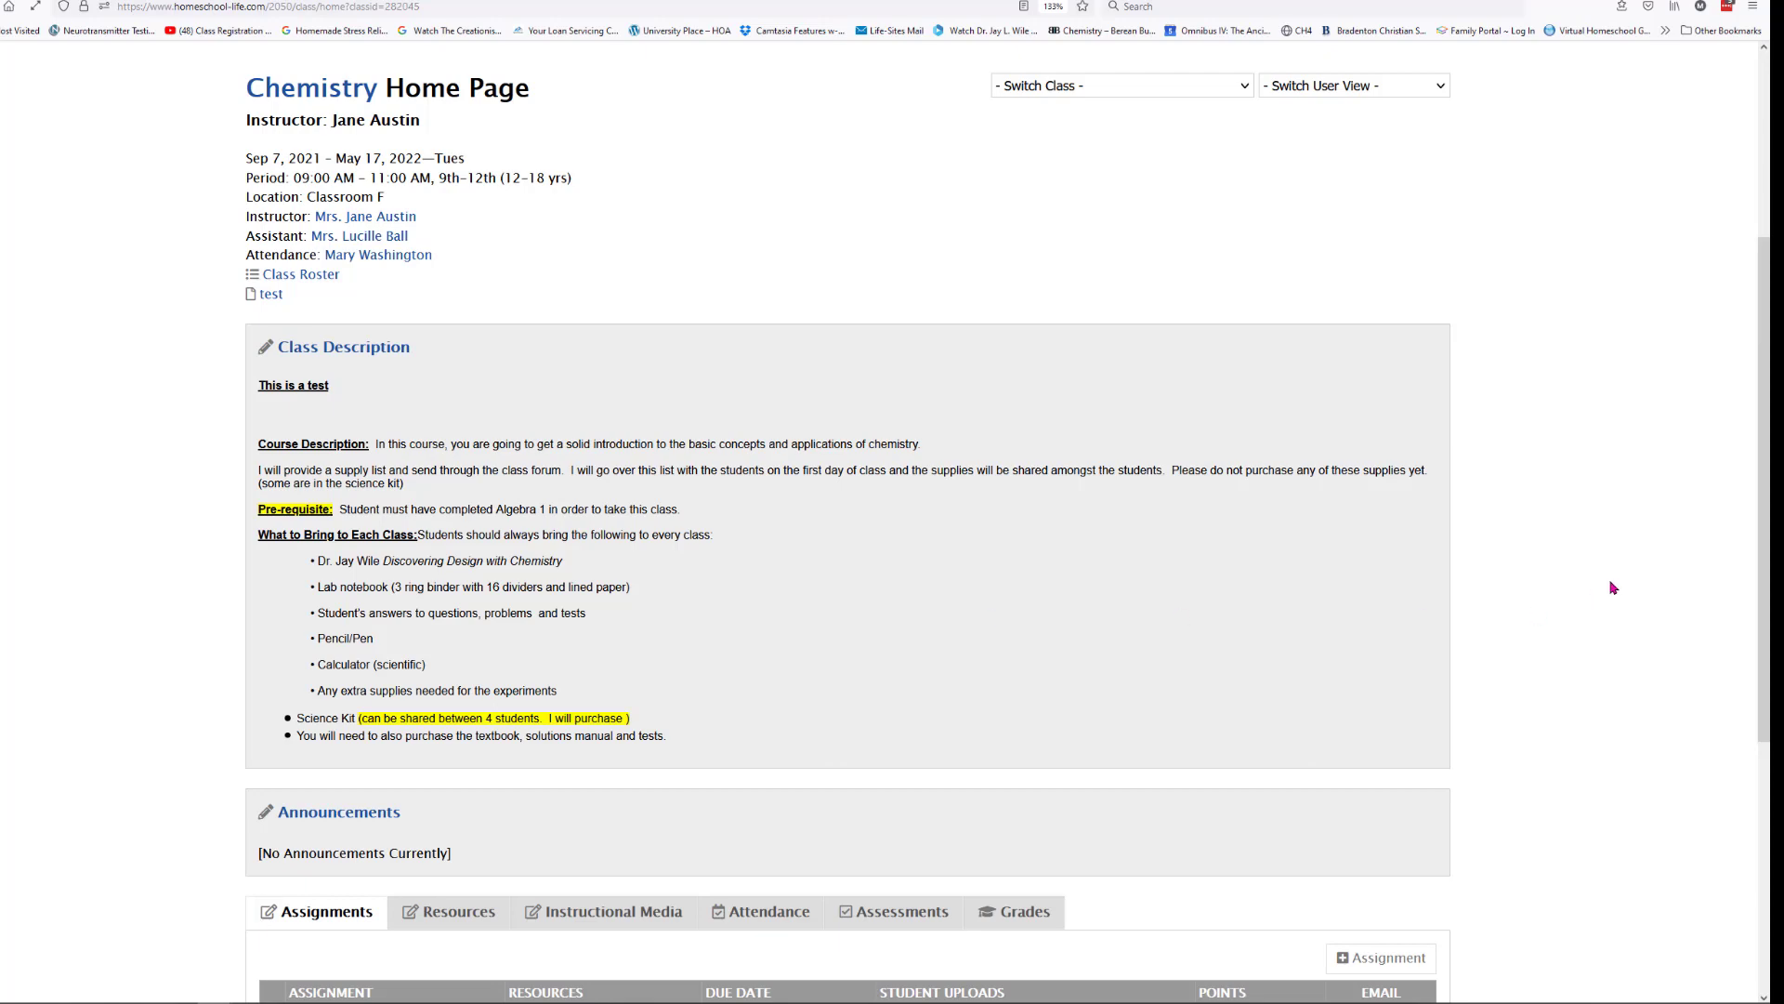
{"action": "left_click_drag", "start_coordinate": [1762, 493], "coordinate": [1763, 651]}
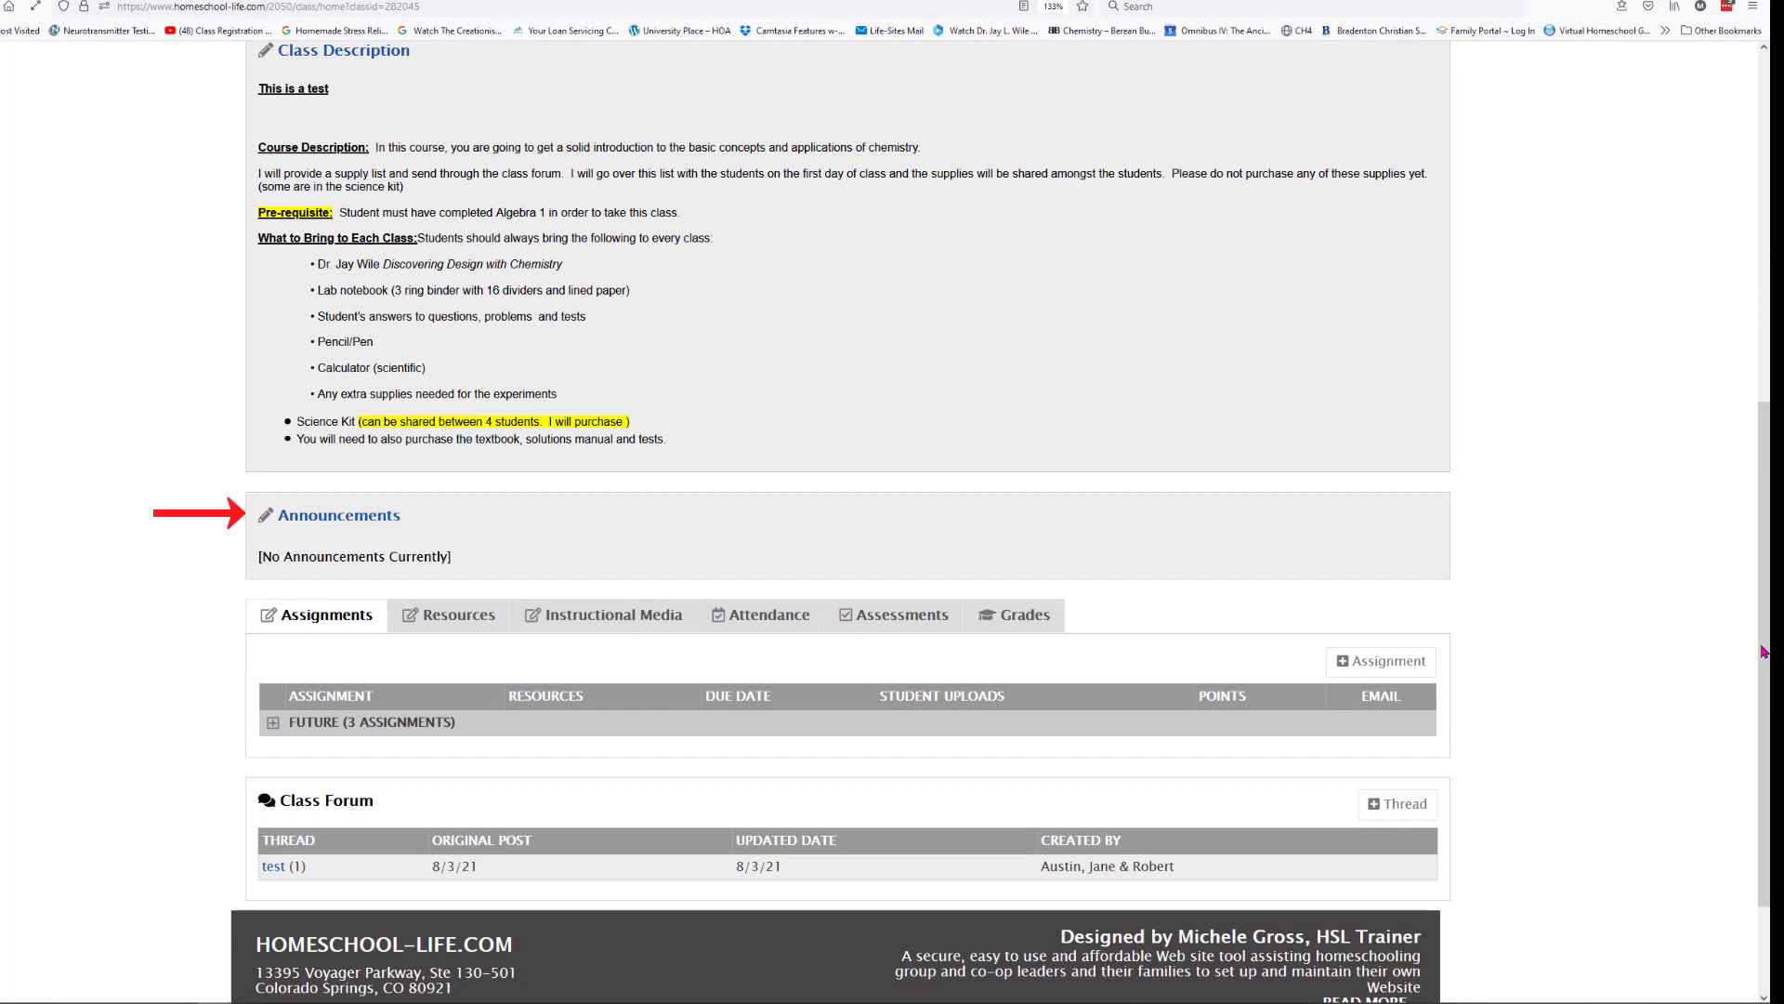
- Post an announcement reading 'There was a change in the description...'
{"action": "left_click", "coordinate": [266, 518]}
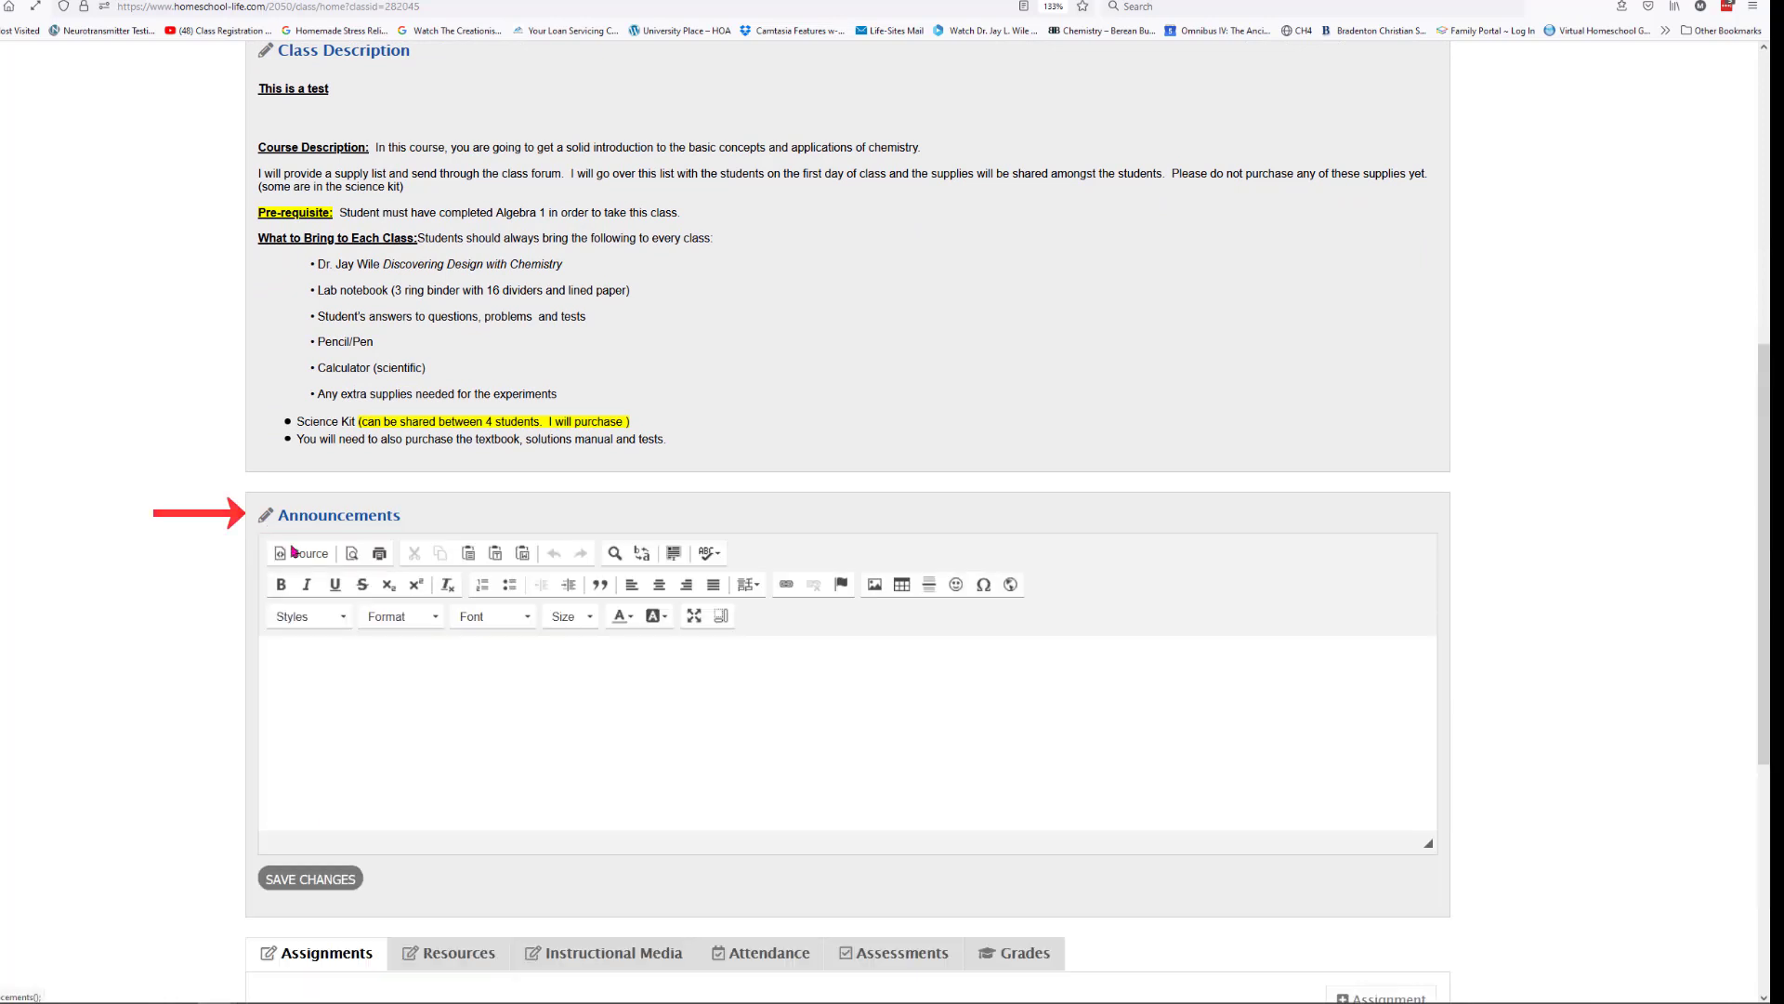
{"action": "left_click", "coordinate": [373, 696]}
{"action": "type", "text": "There was a cha"}
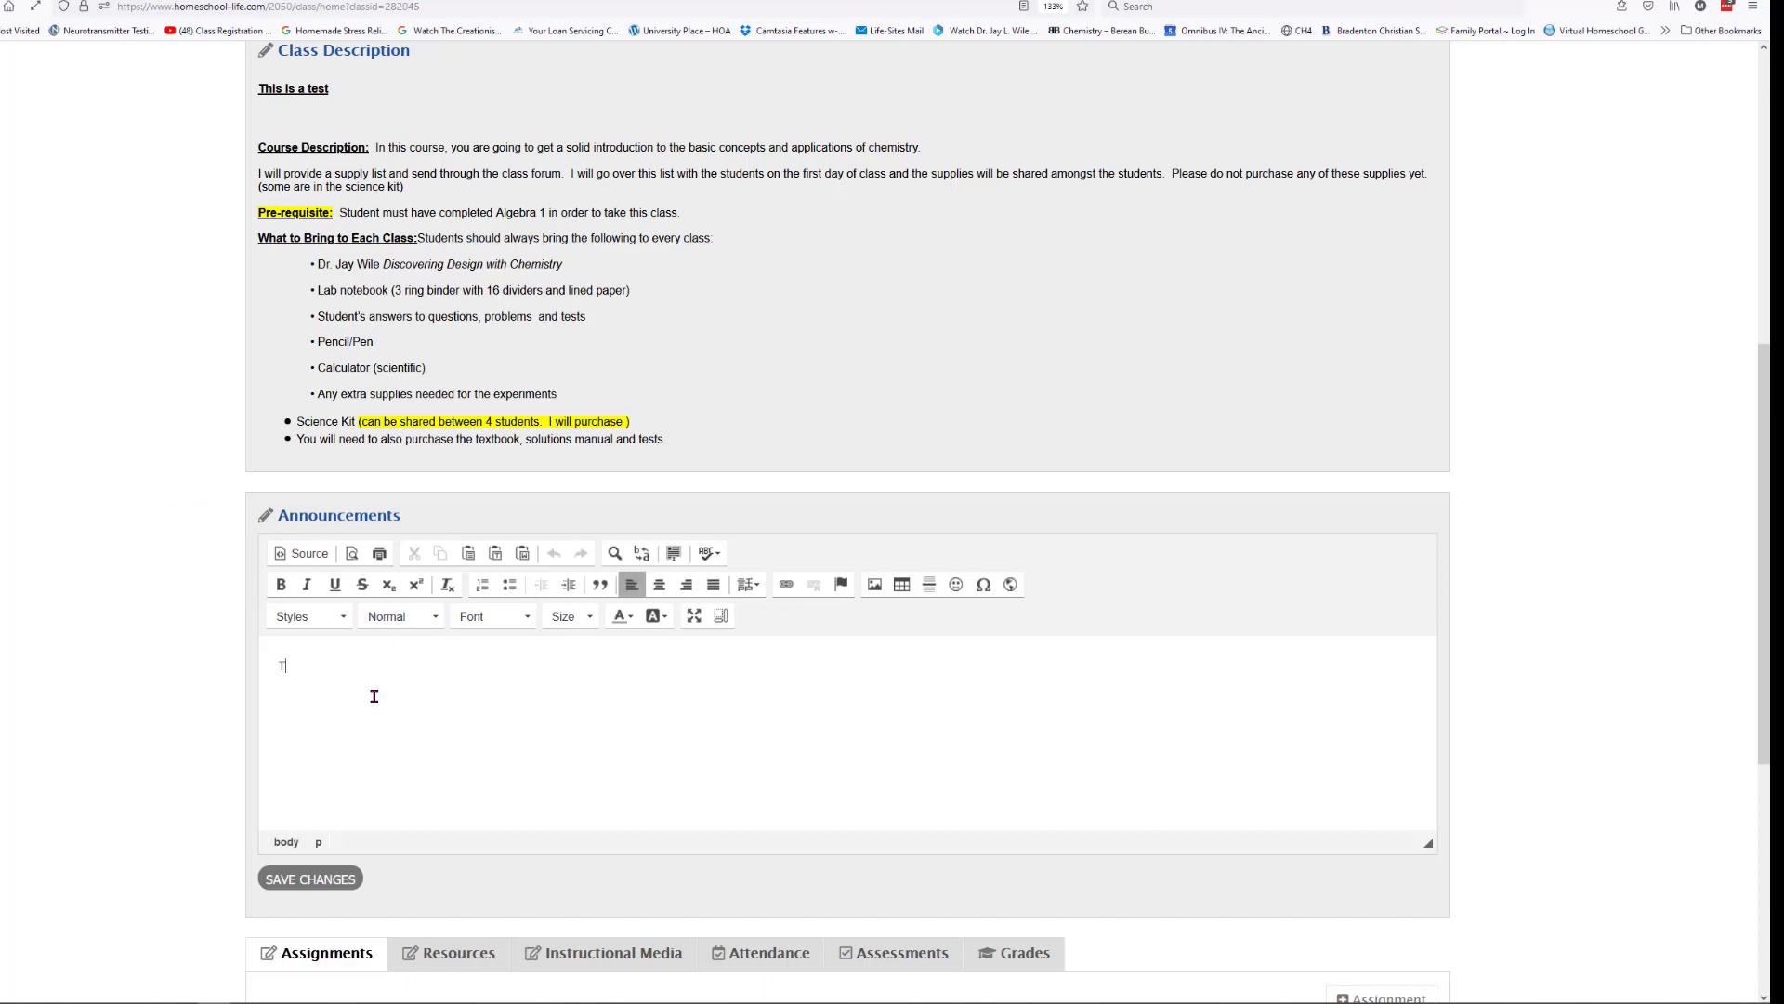
{"action": "type", "text": "nge in the description..."}
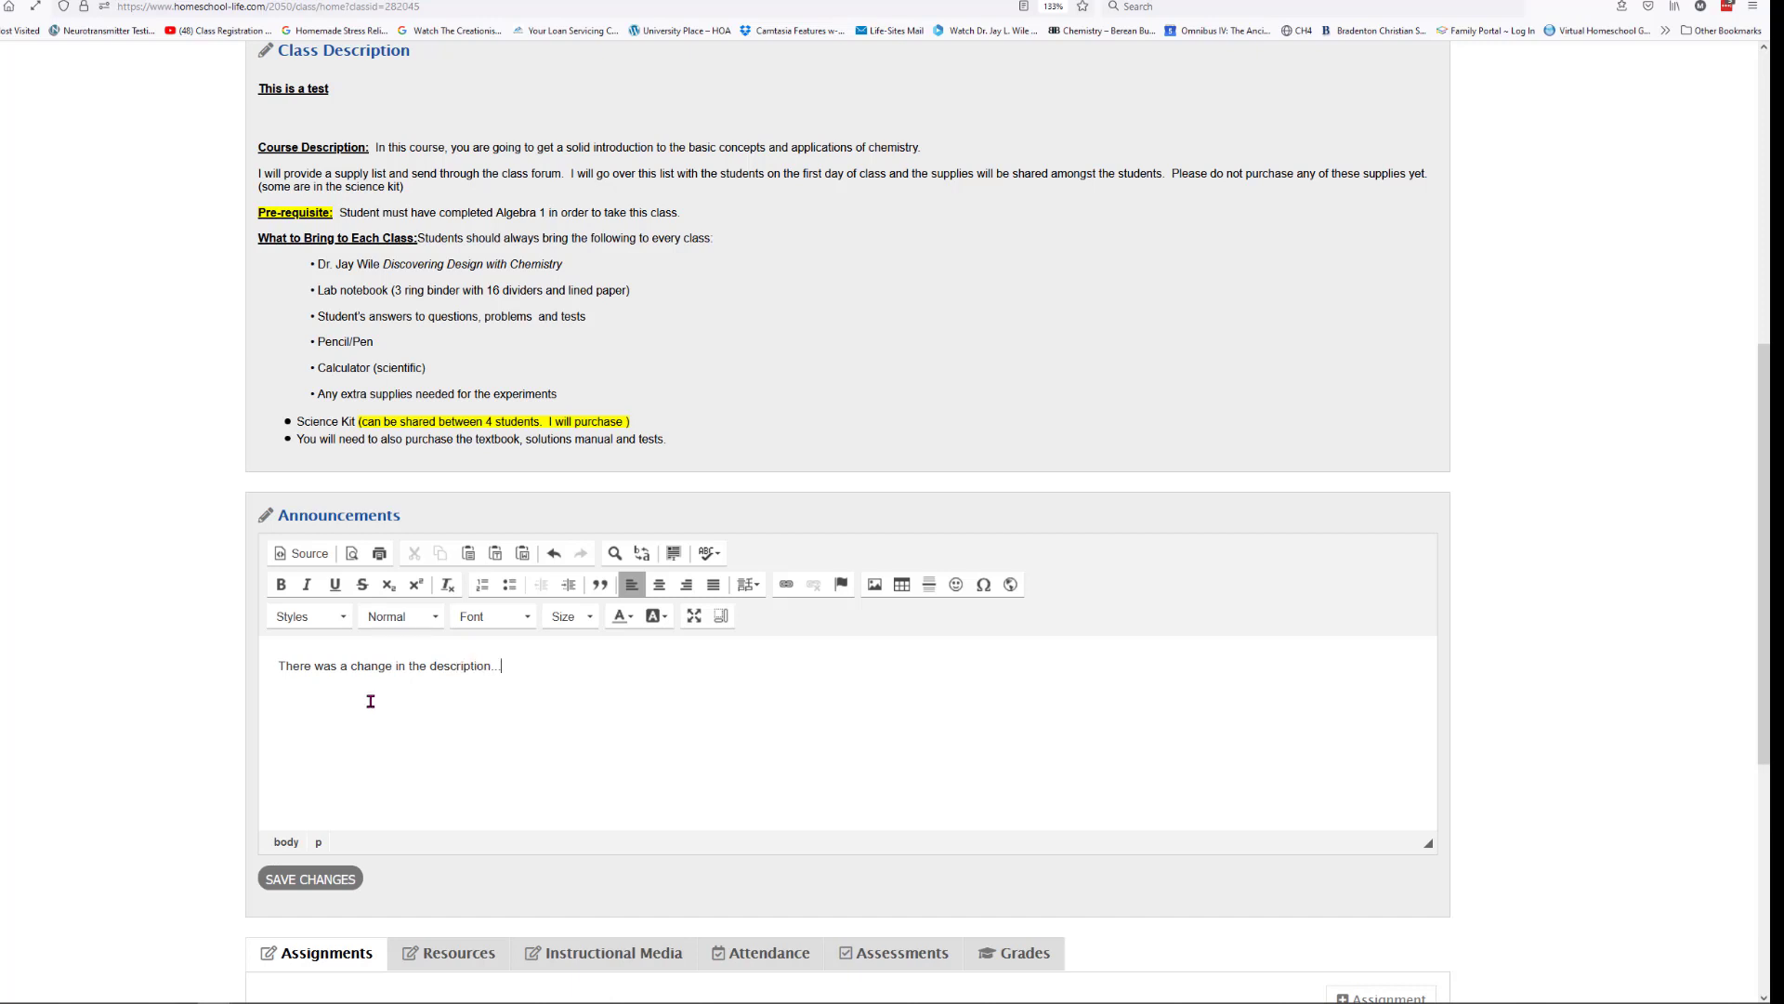
{"action": "left_click", "coordinate": [305, 879]}
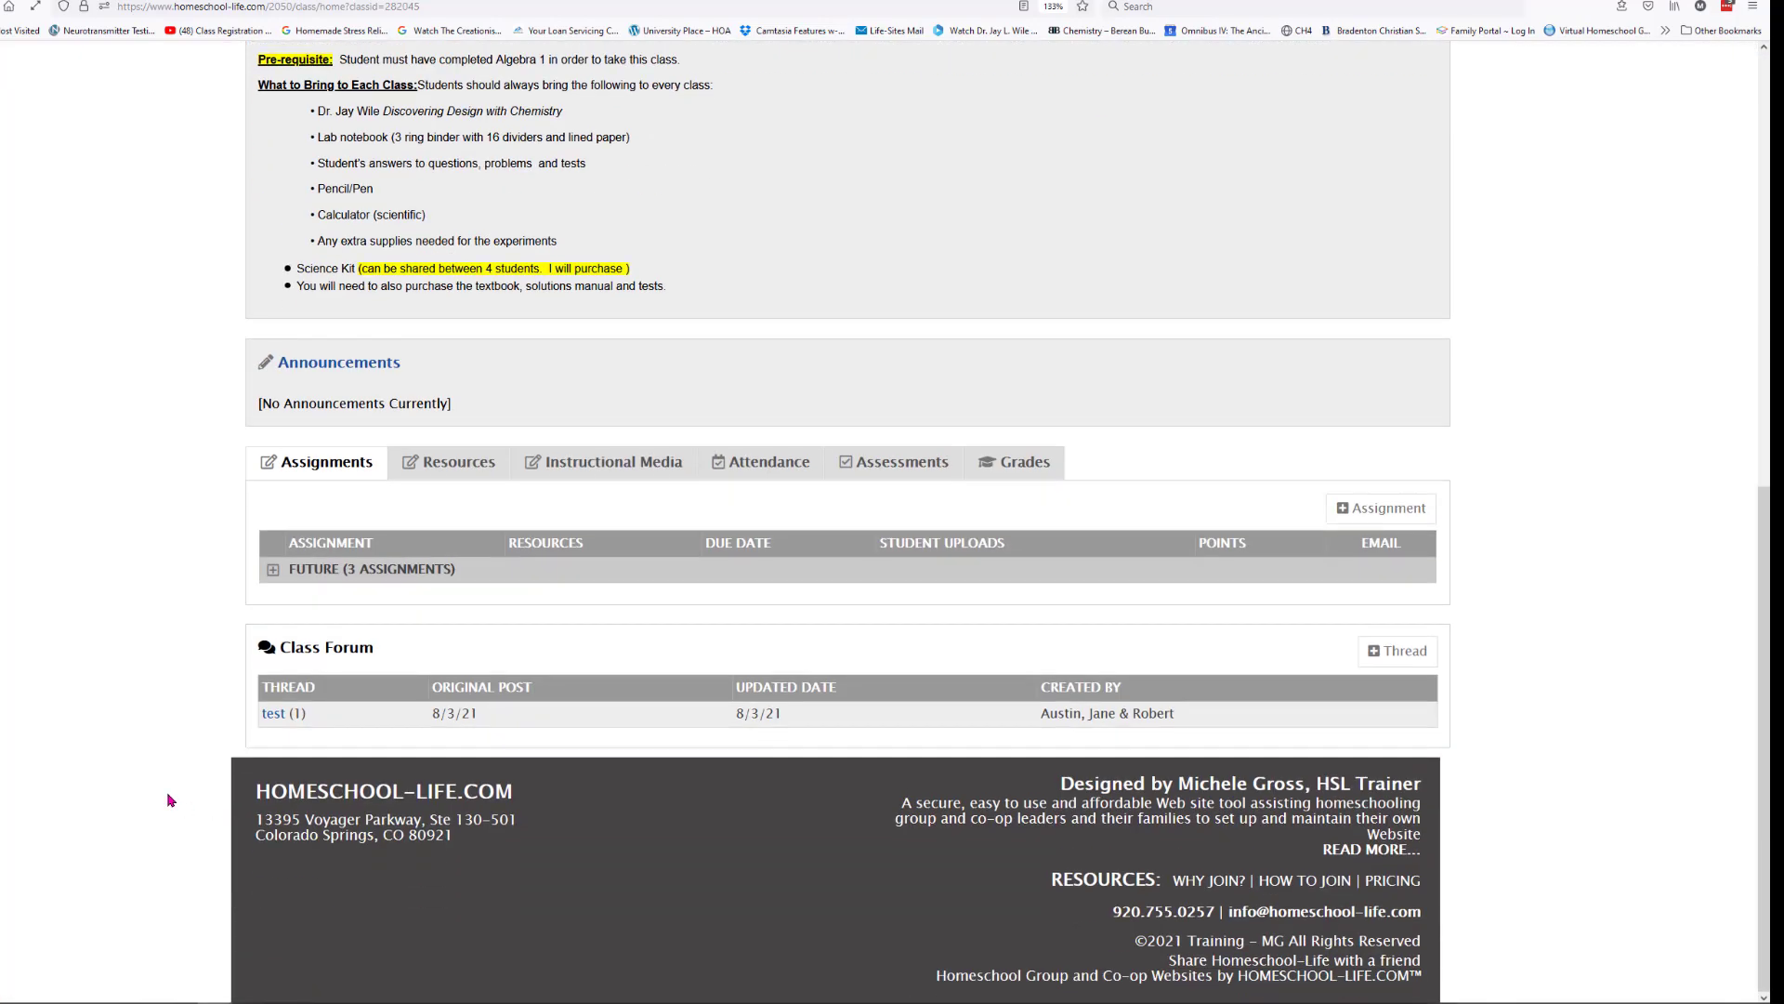
{"action": "scroll", "coordinate": [192, 641], "scroll_direction": "up", "scroll_amount": 3}
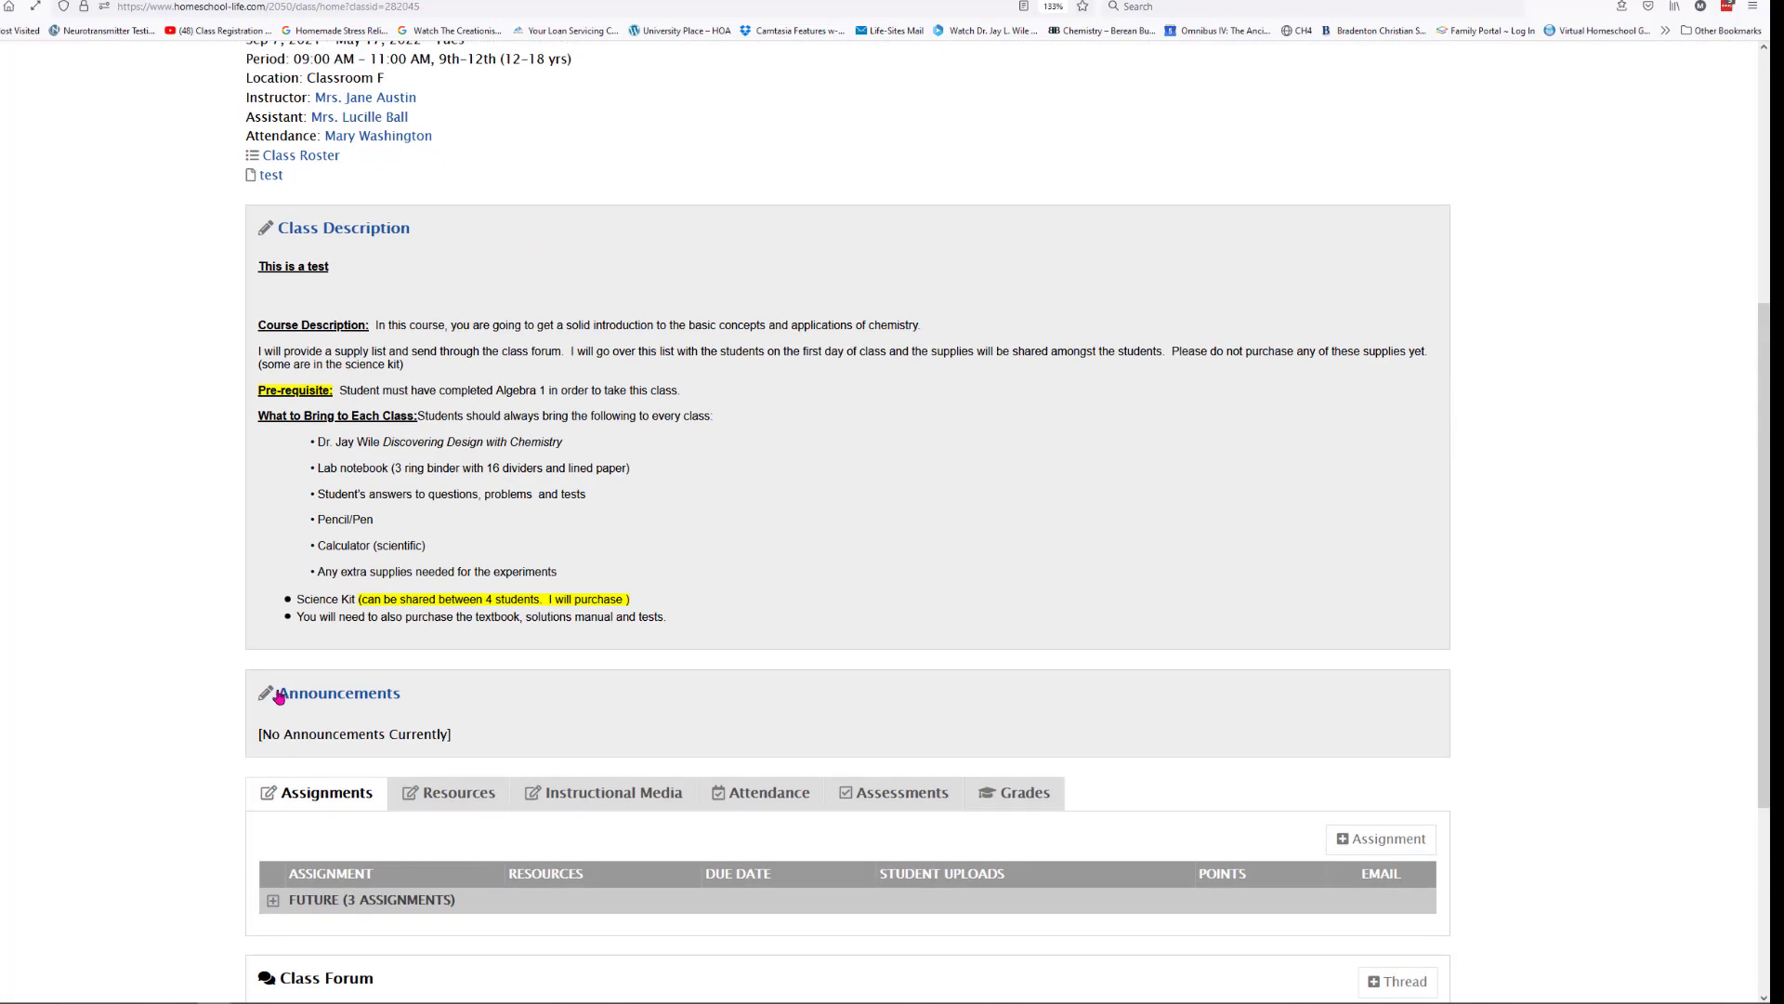
- Edit the announcement again with the text 'There has been a change...' and save it
{"action": "left_click", "coordinate": [265, 693]}
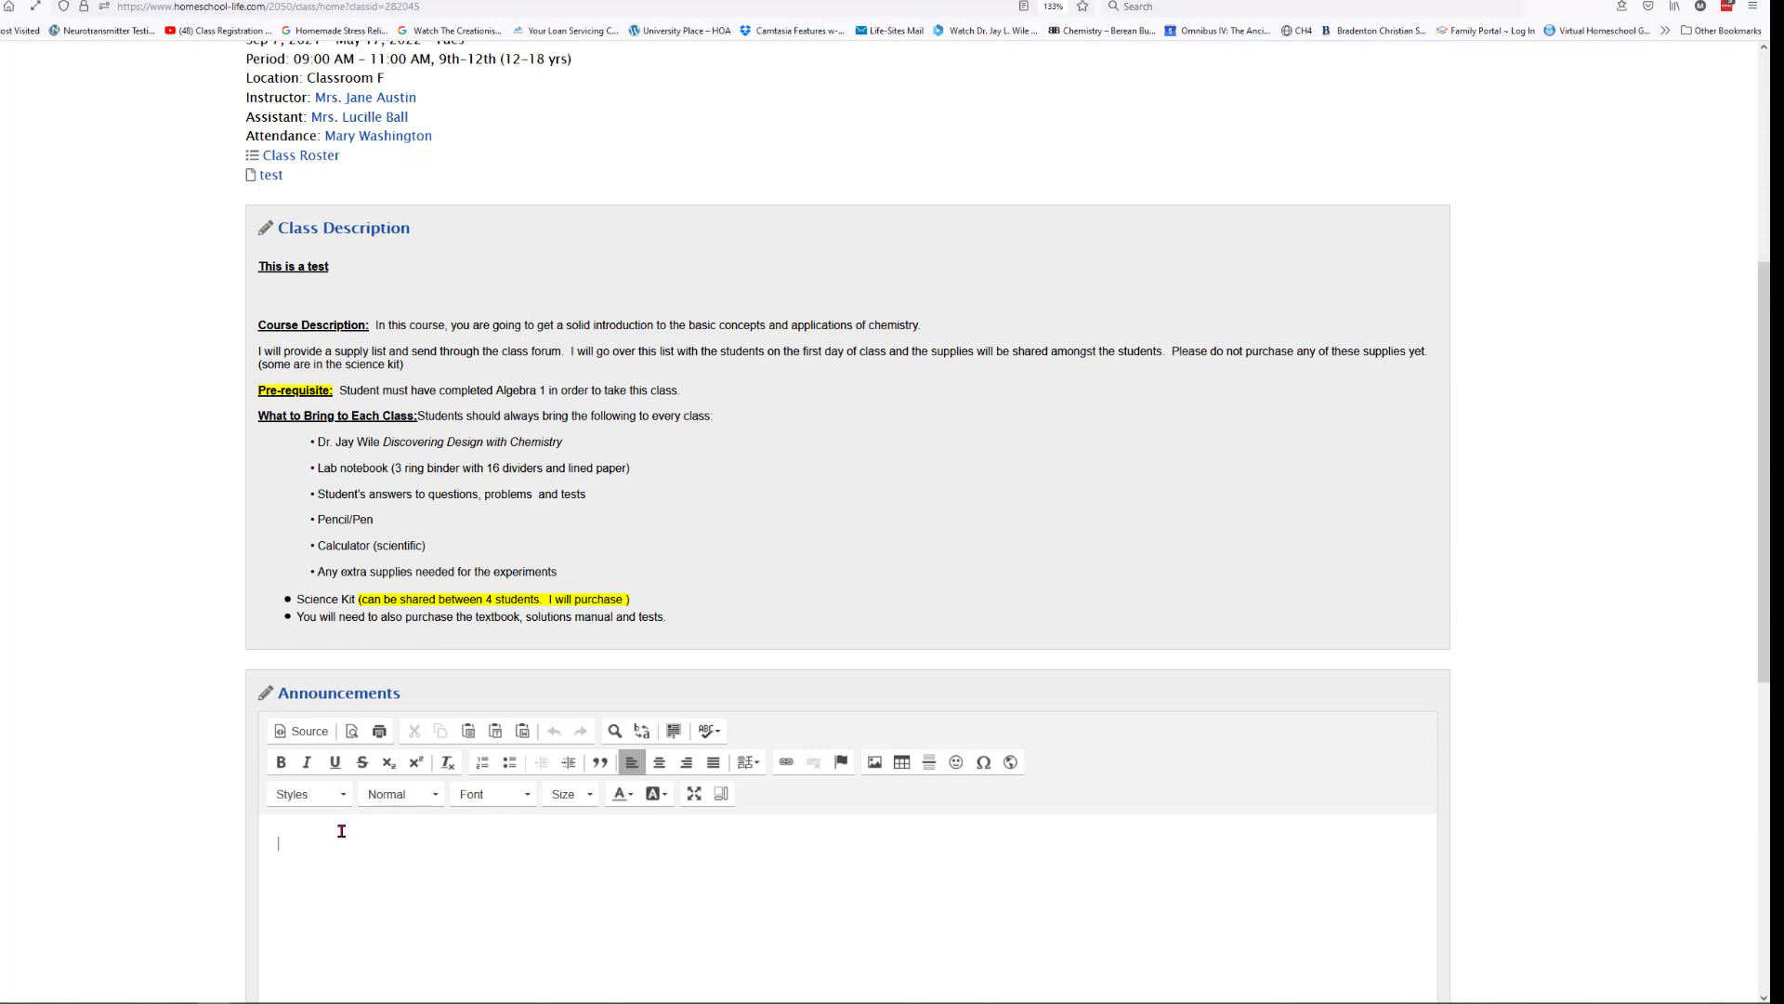
{"action": "type", "text": "There has been a change..."}
{"action": "scroll", "coordinate": [268, 746], "scroll_direction": "down", "scroll_amount": 3}
{"action": "left_click", "coordinate": [314, 727]}
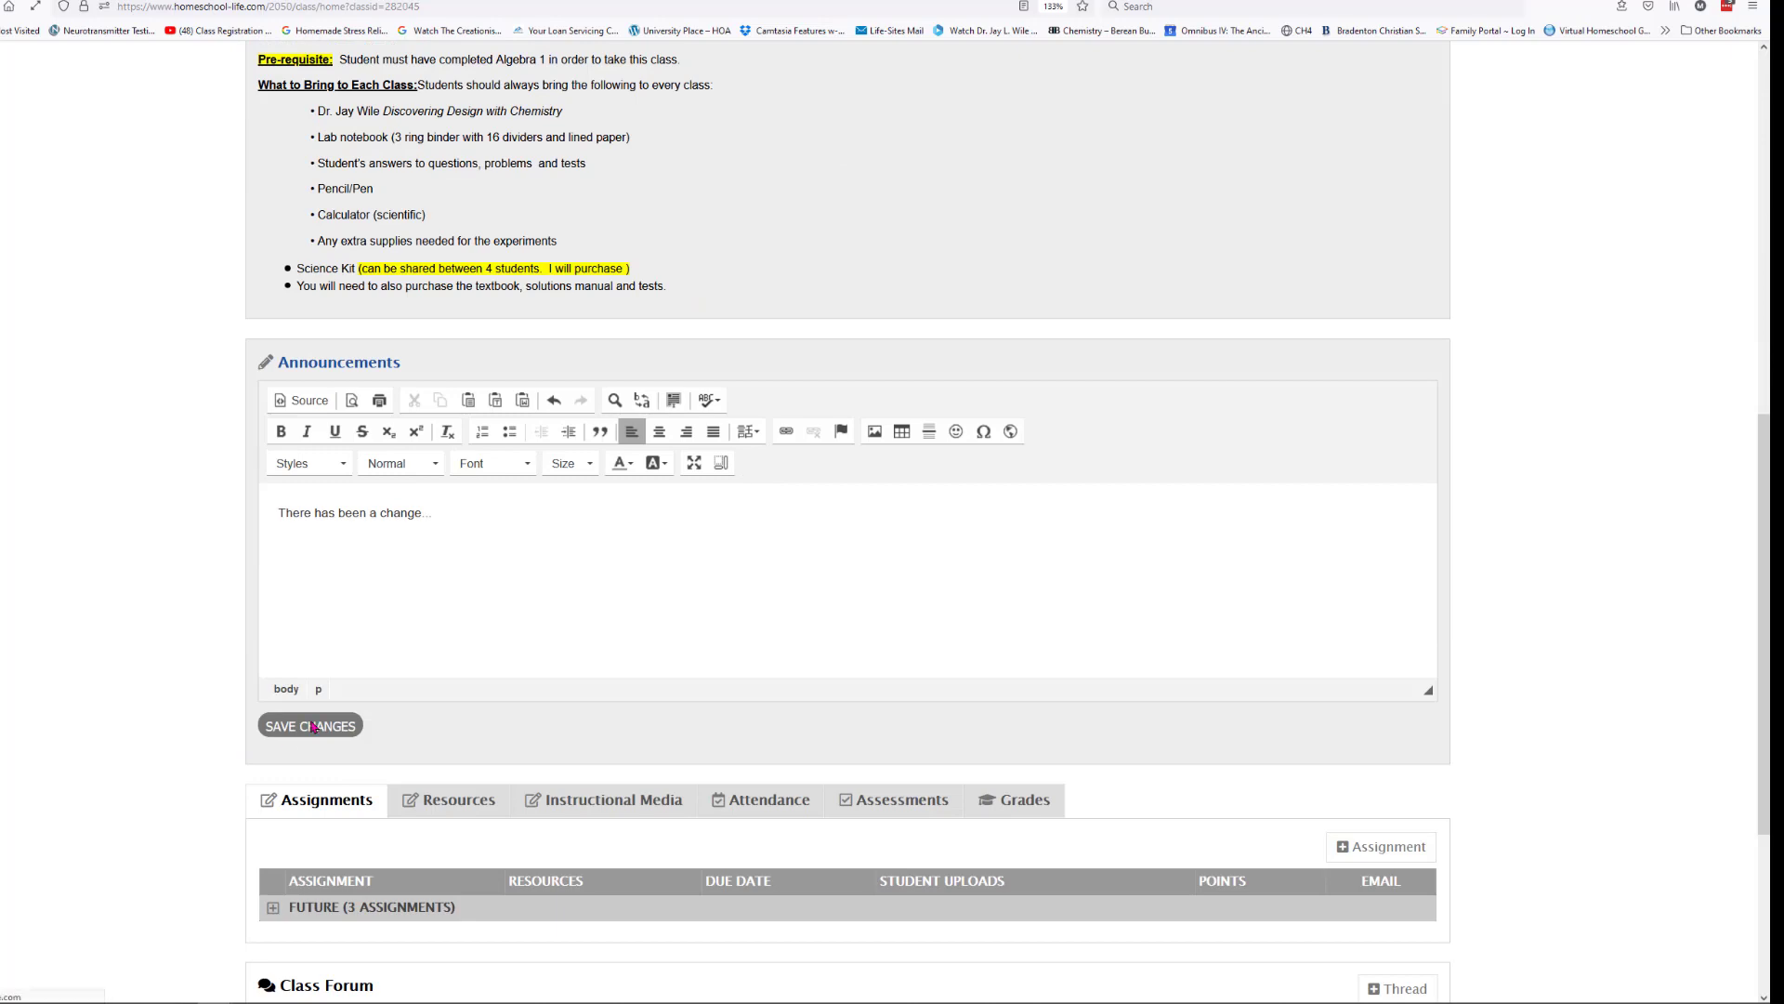
{"action": "scroll", "coordinate": [314, 726], "scroll_direction": "down", "scroll_amount": 5}
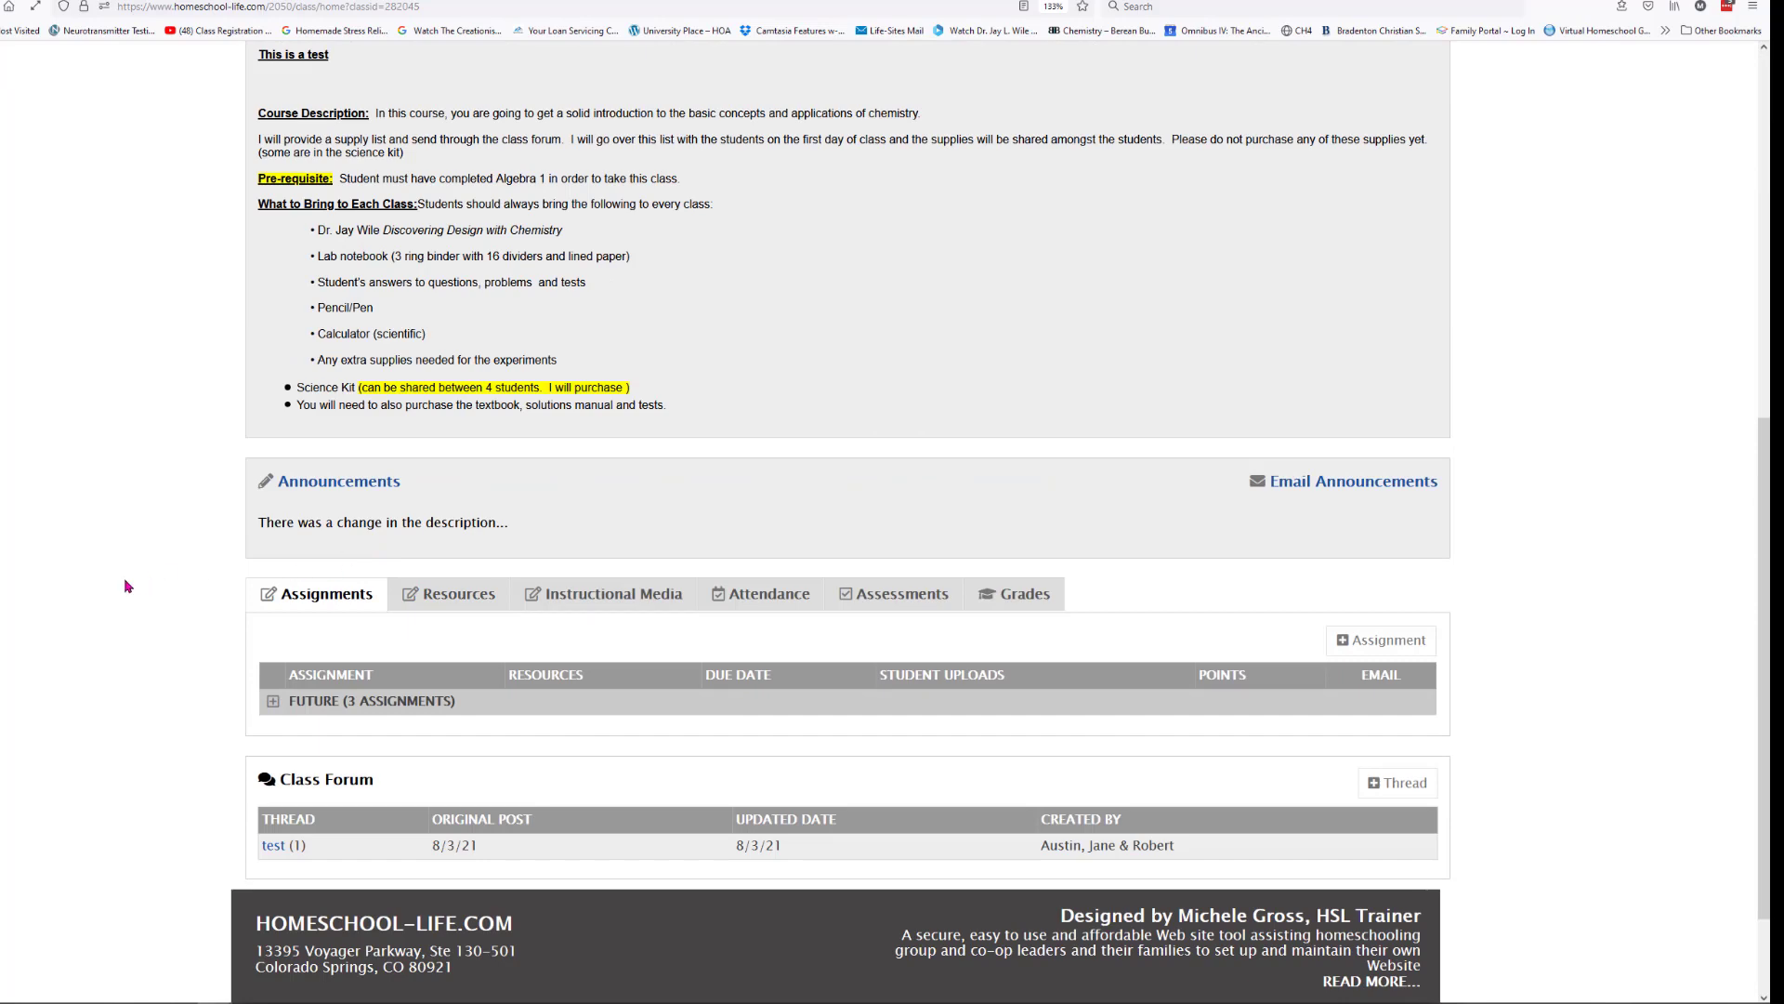
{"action": "scroll", "coordinate": [128, 585], "scroll_direction": "up", "scroll_amount": 4}
{"action": "scroll", "coordinate": [127, 585], "scroll_direction": "down", "scroll_amount": 4}
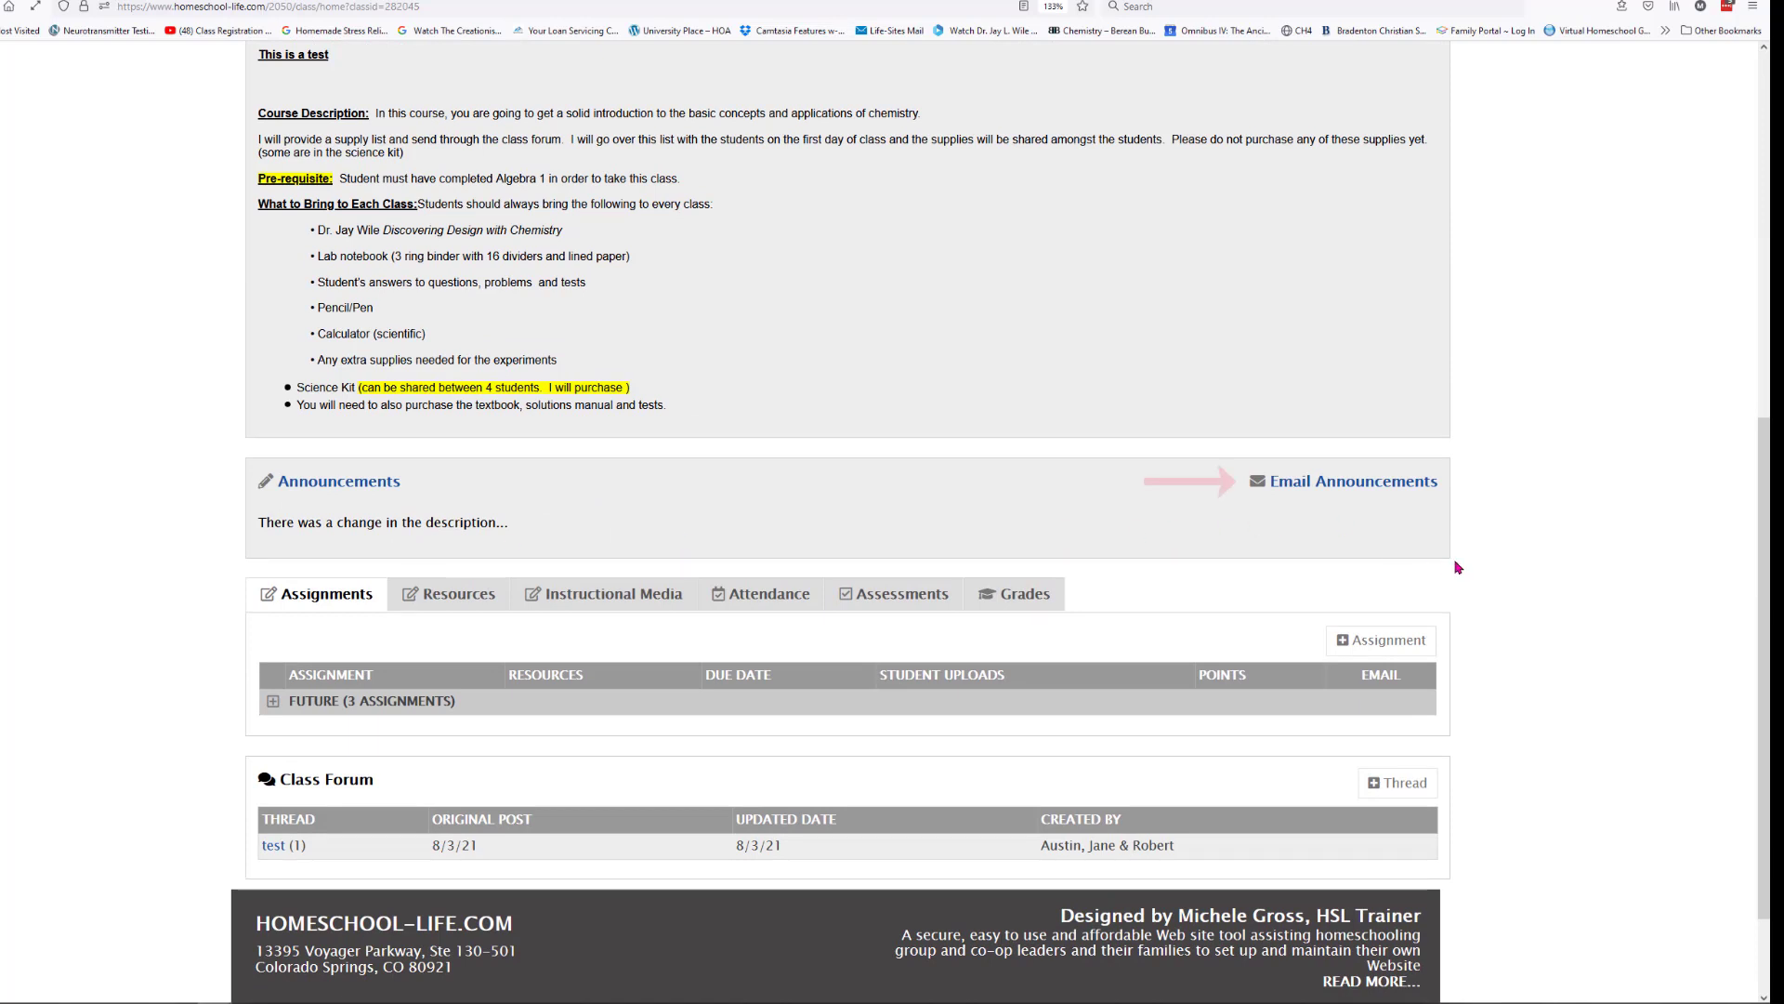
{"action": "left_click", "coordinate": [1330, 485]}
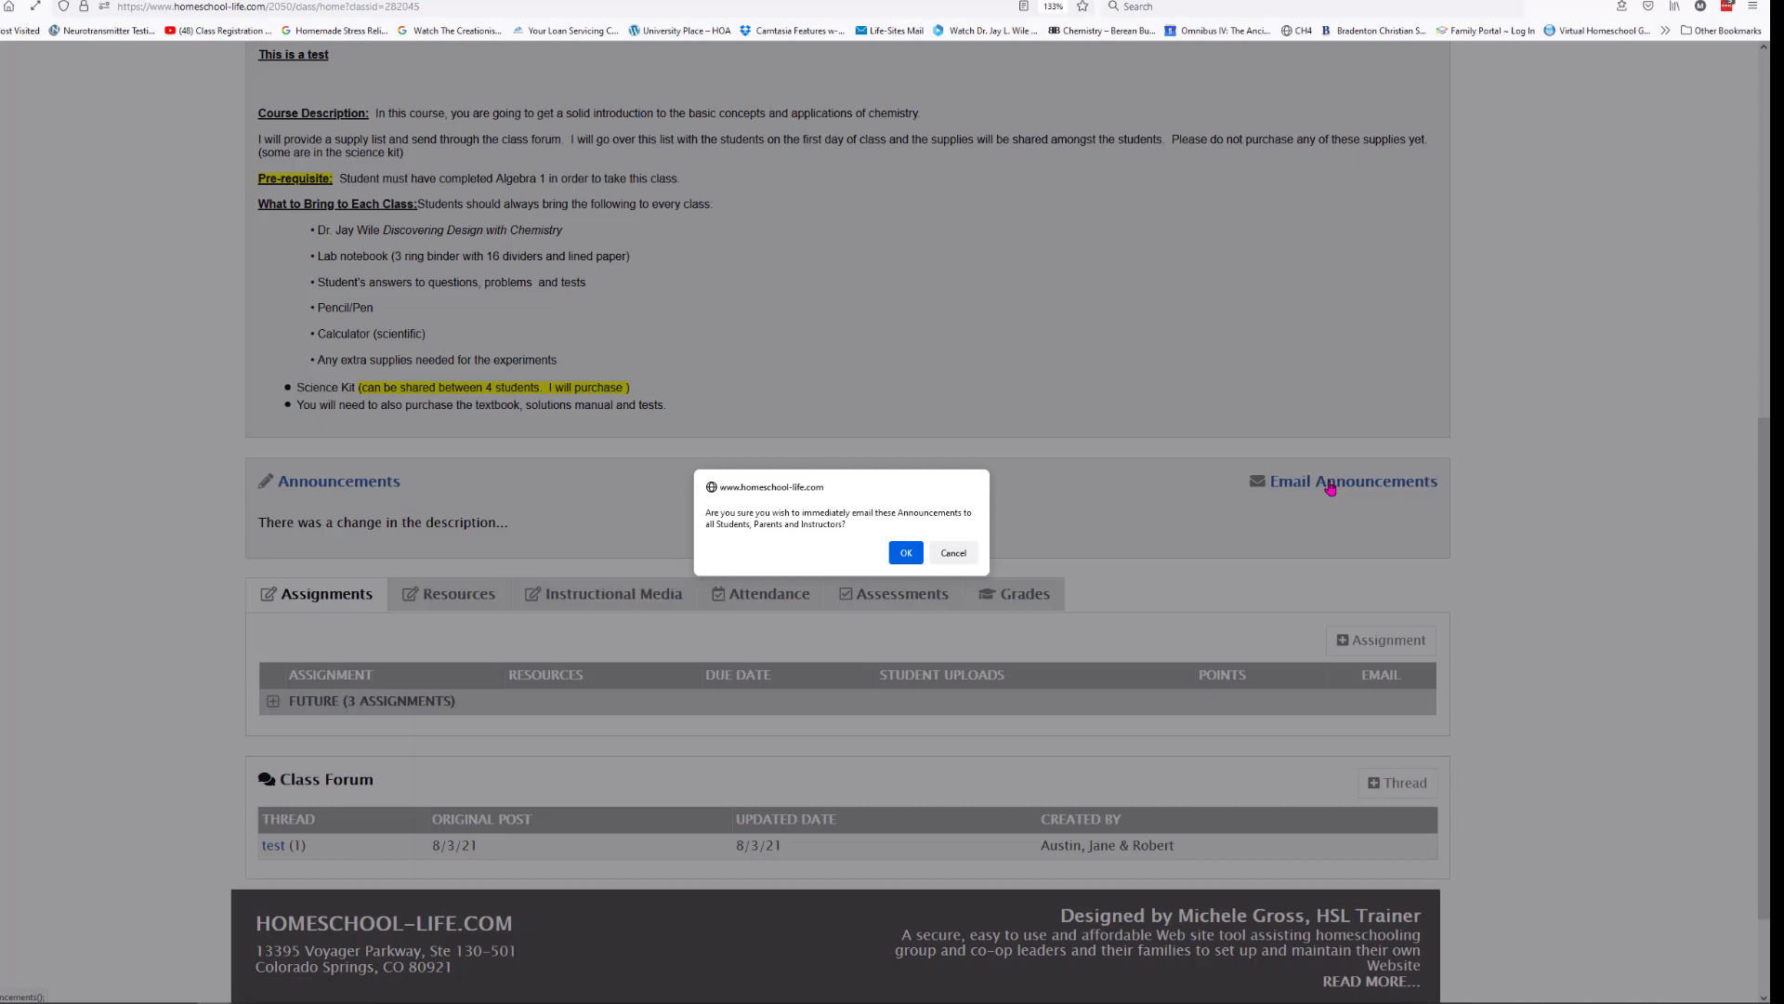
{"action": "left_click", "coordinate": [957, 553]}
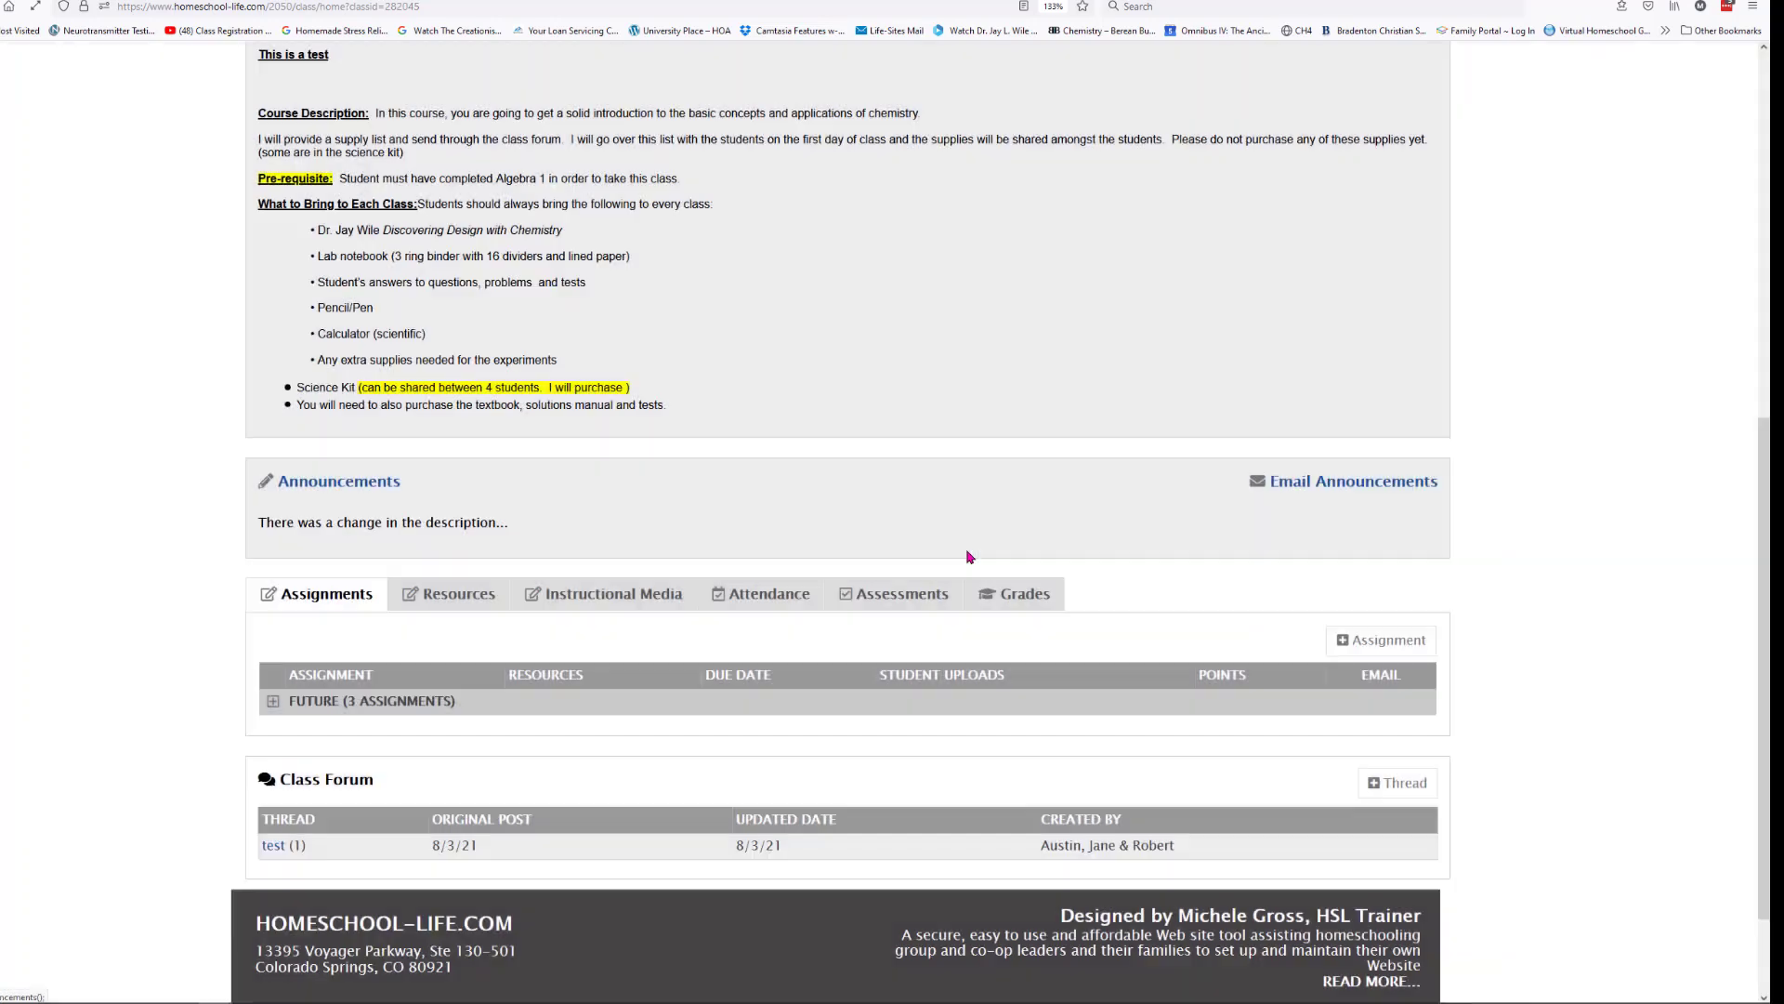
{"action": "scroll", "coordinate": [181, 576], "scroll_direction": "down", "scroll_amount": 3}
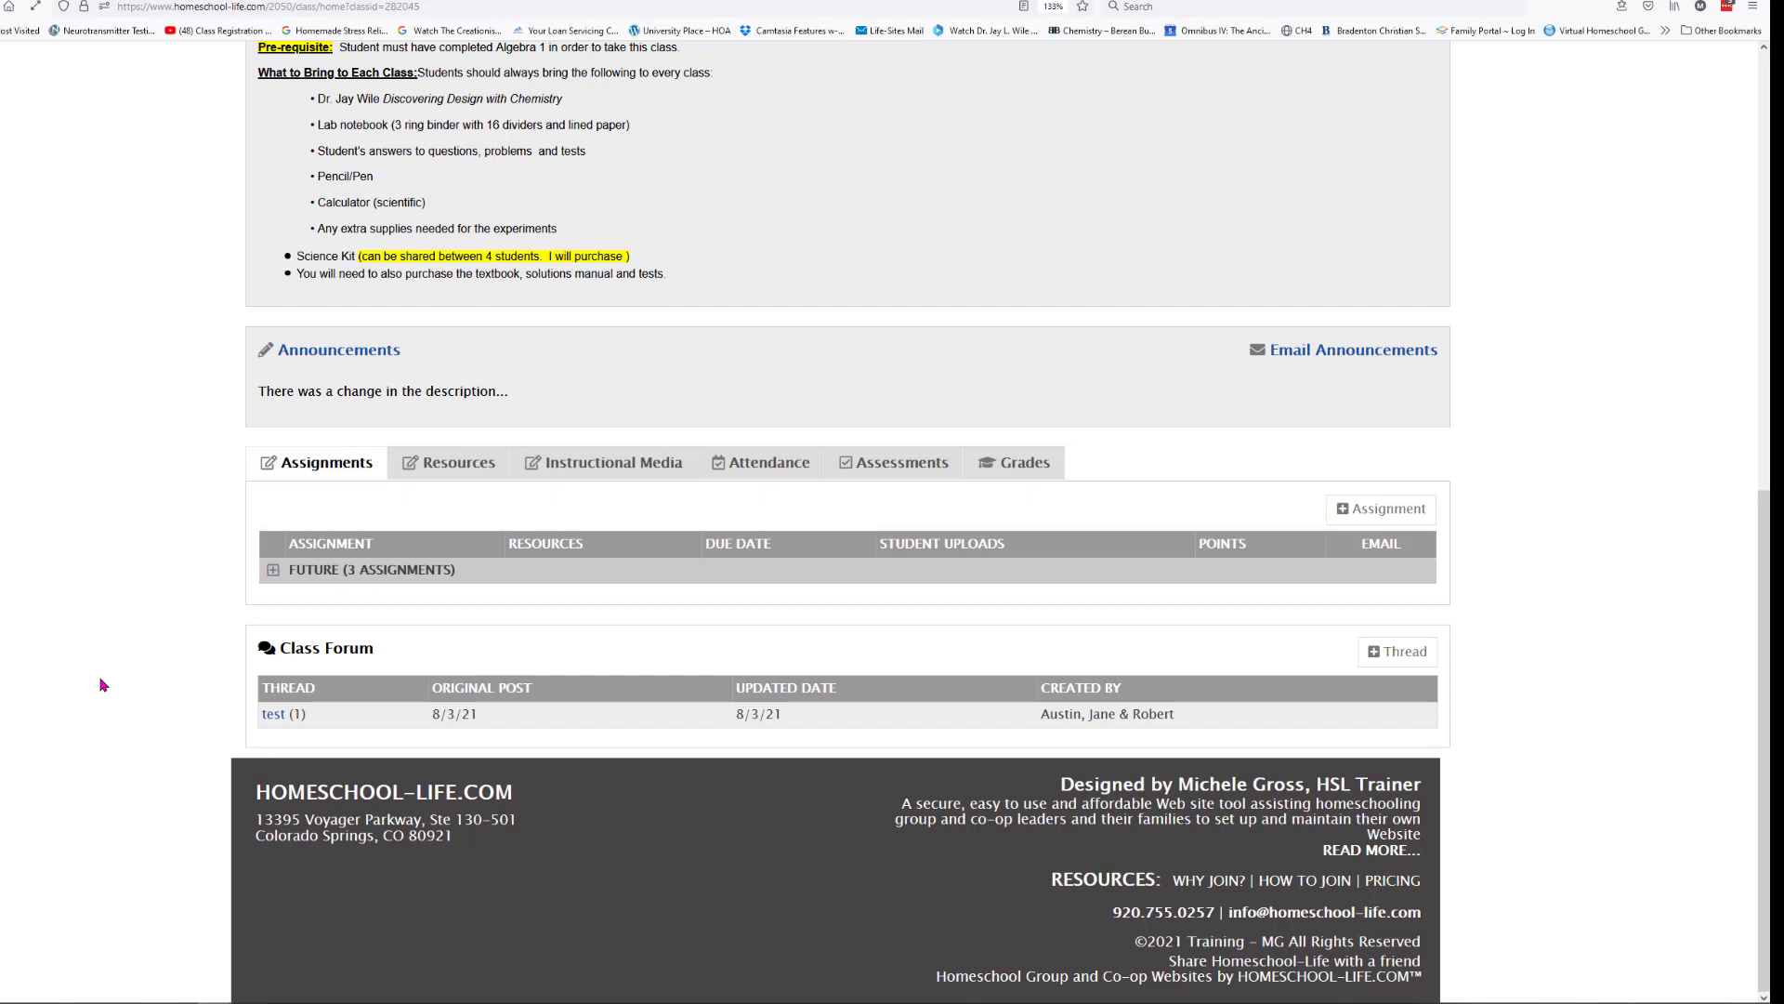
- Review Chemistry's Resources, Assignments (expanding FUTURE) and Instructional Media, then open Attendance
{"action": "left_click", "coordinate": [436, 466]}
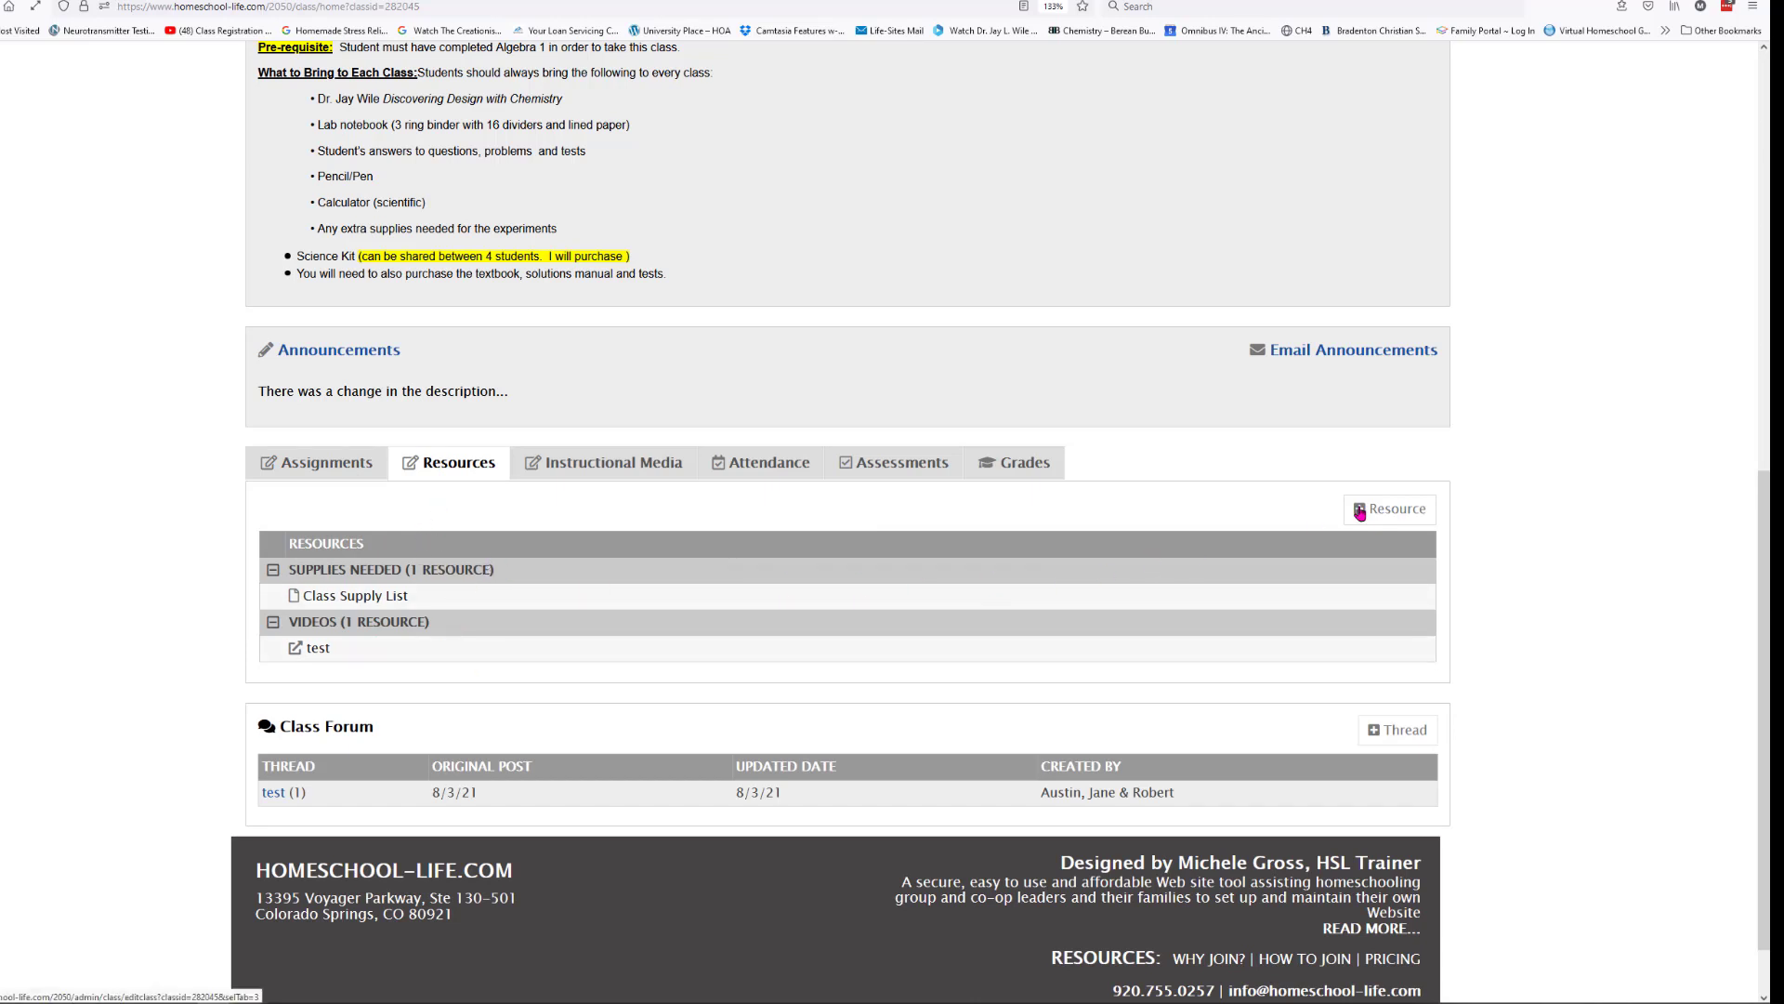
{"action": "left_click", "coordinate": [292, 468]}
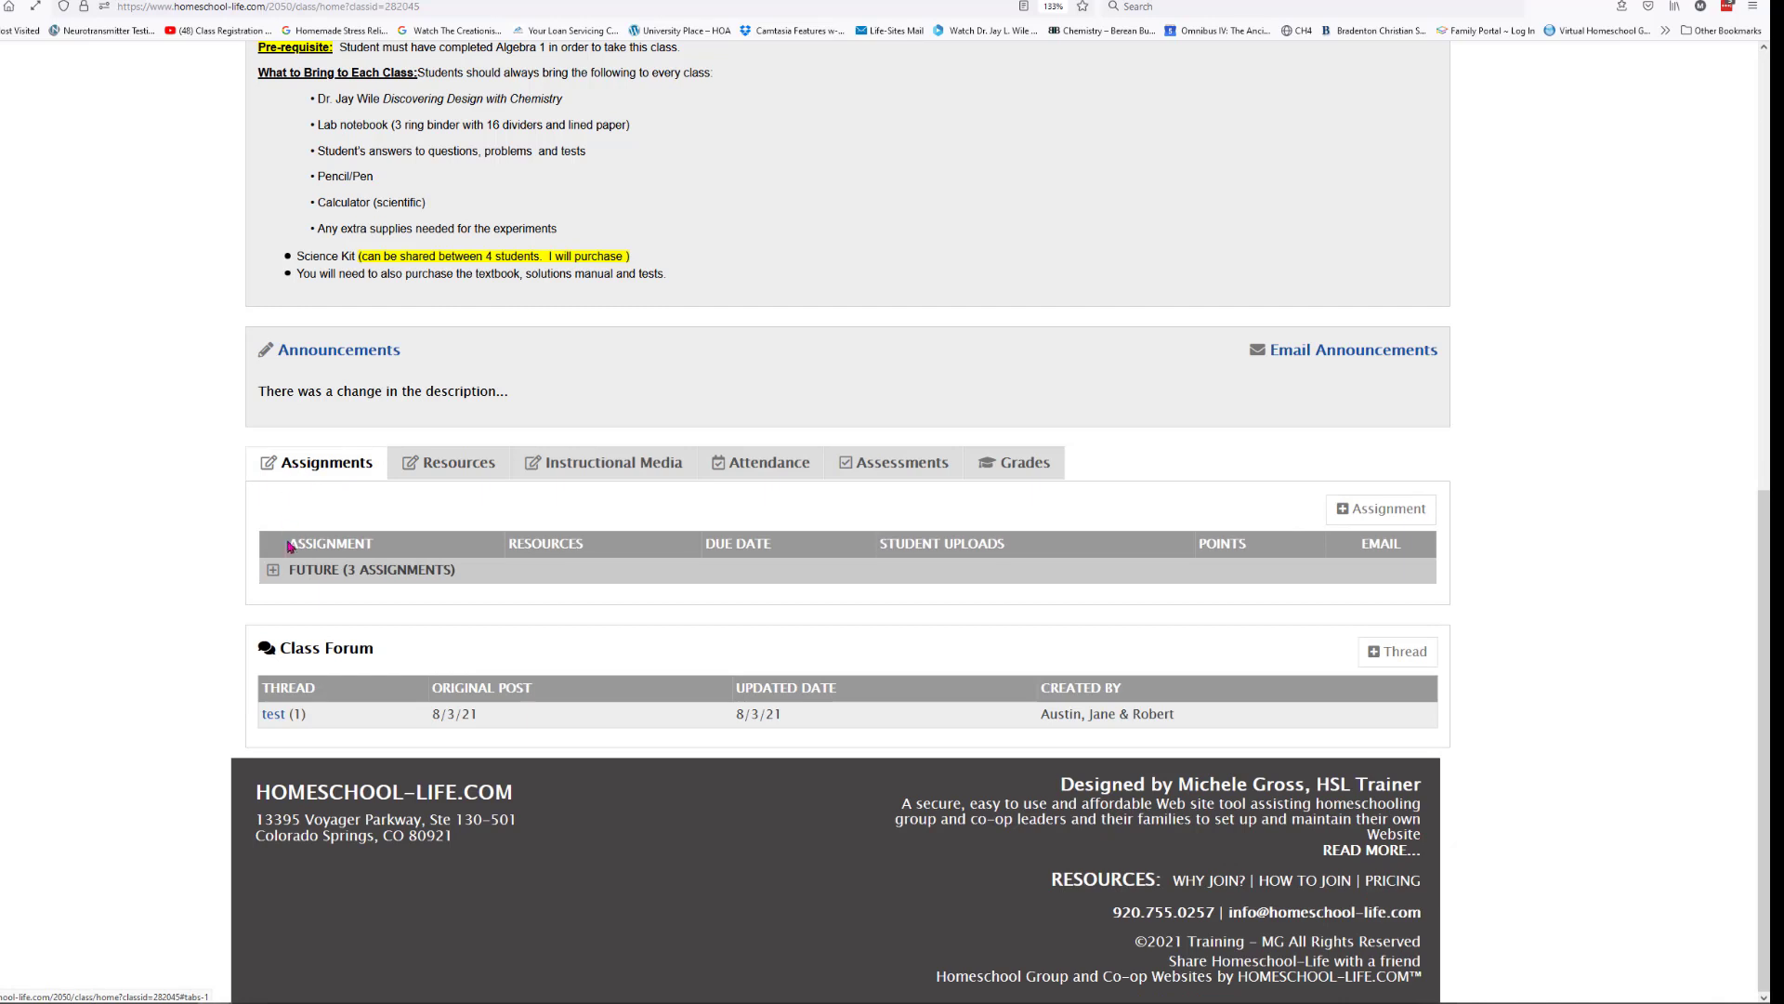
{"action": "left_click", "coordinate": [274, 570]}
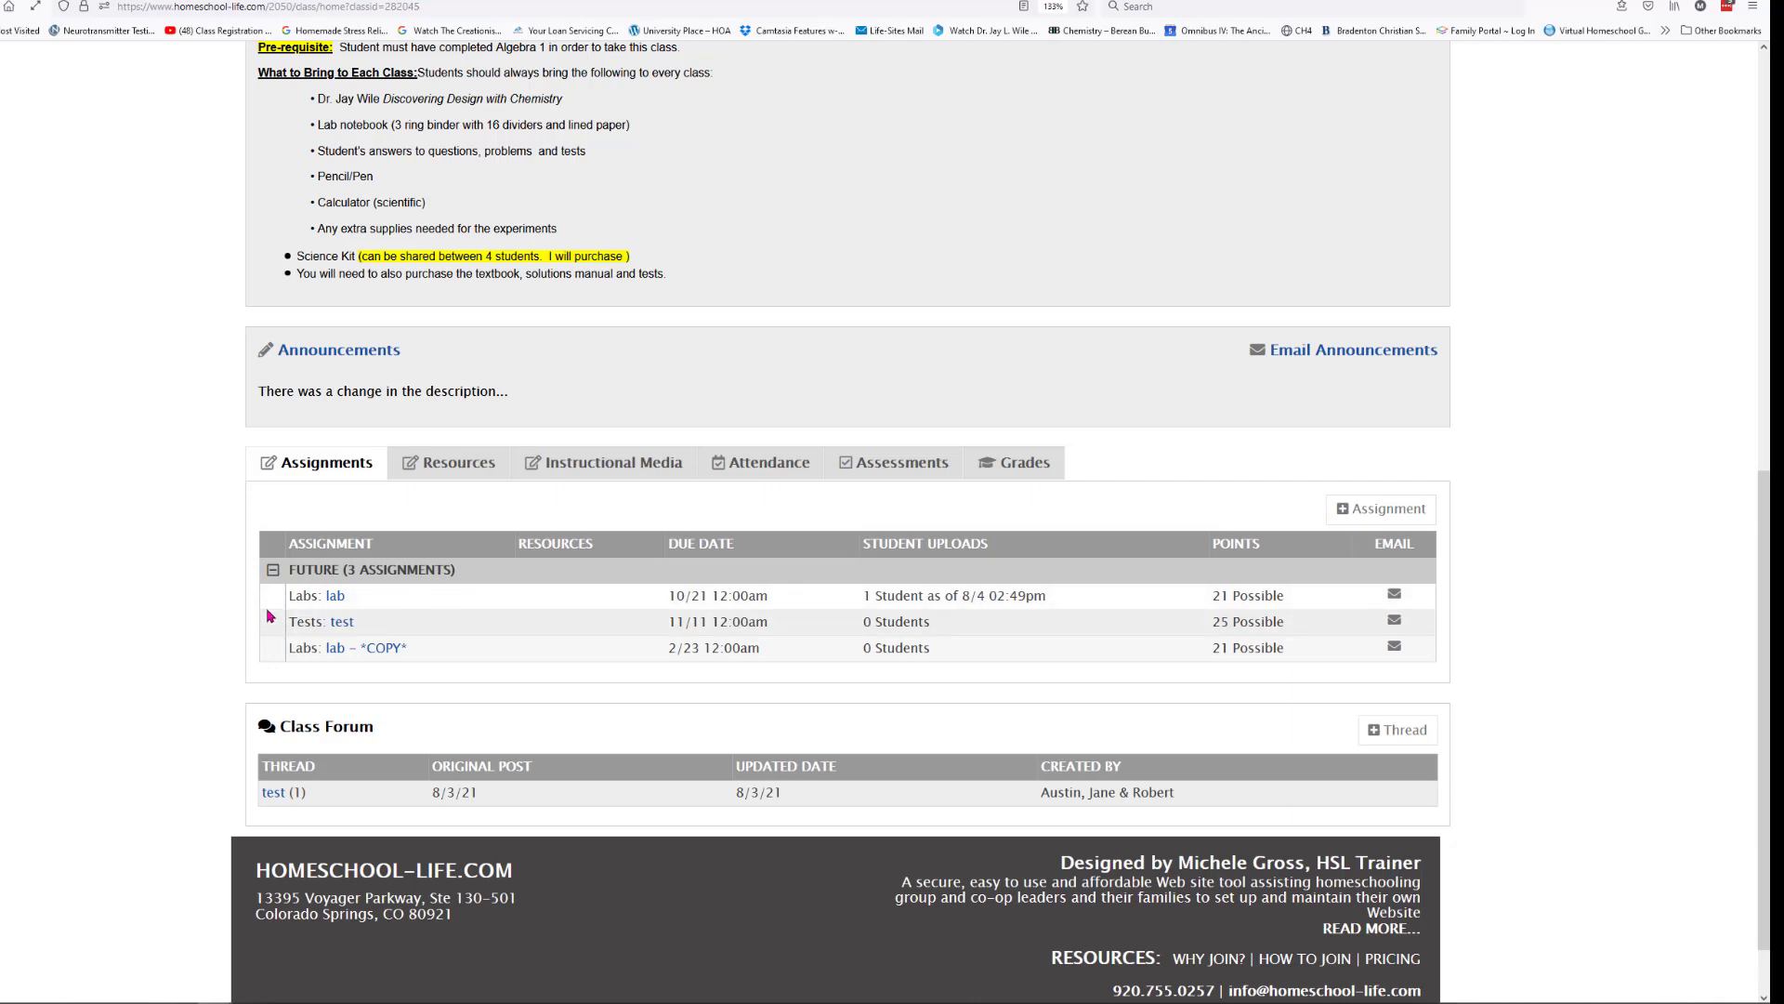
{"action": "left_click", "coordinate": [273, 570]}
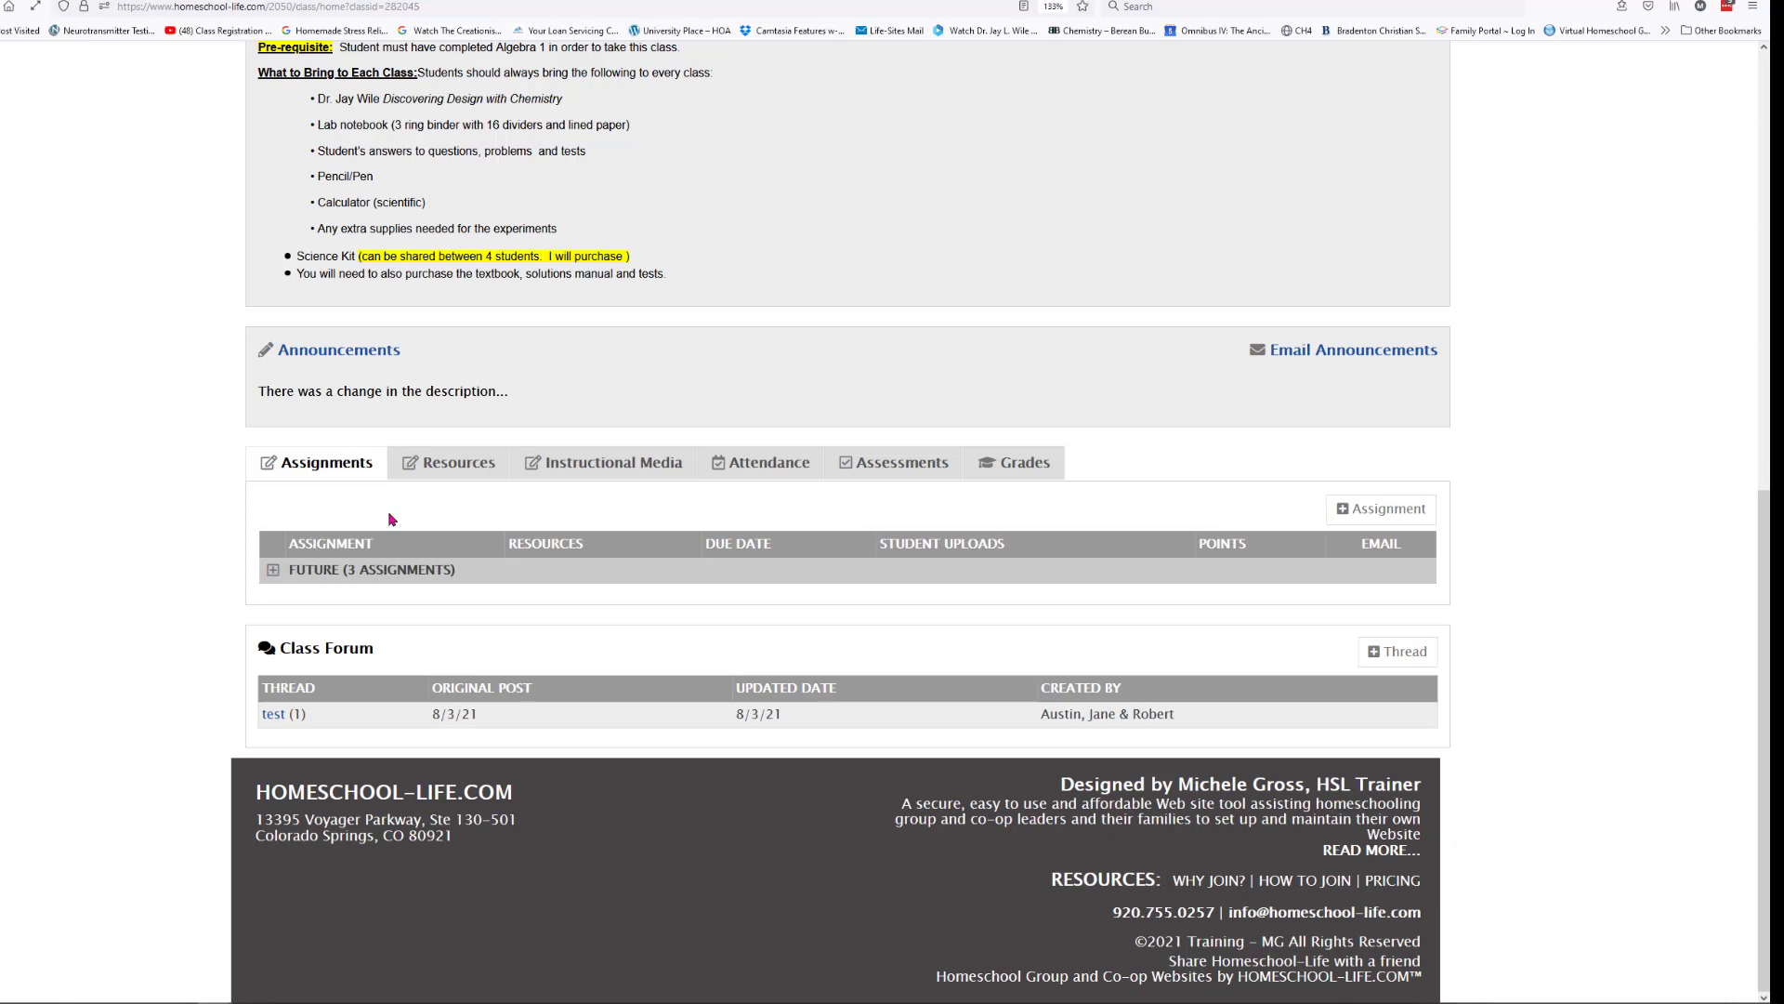
{"action": "left_click", "coordinate": [656, 475]}
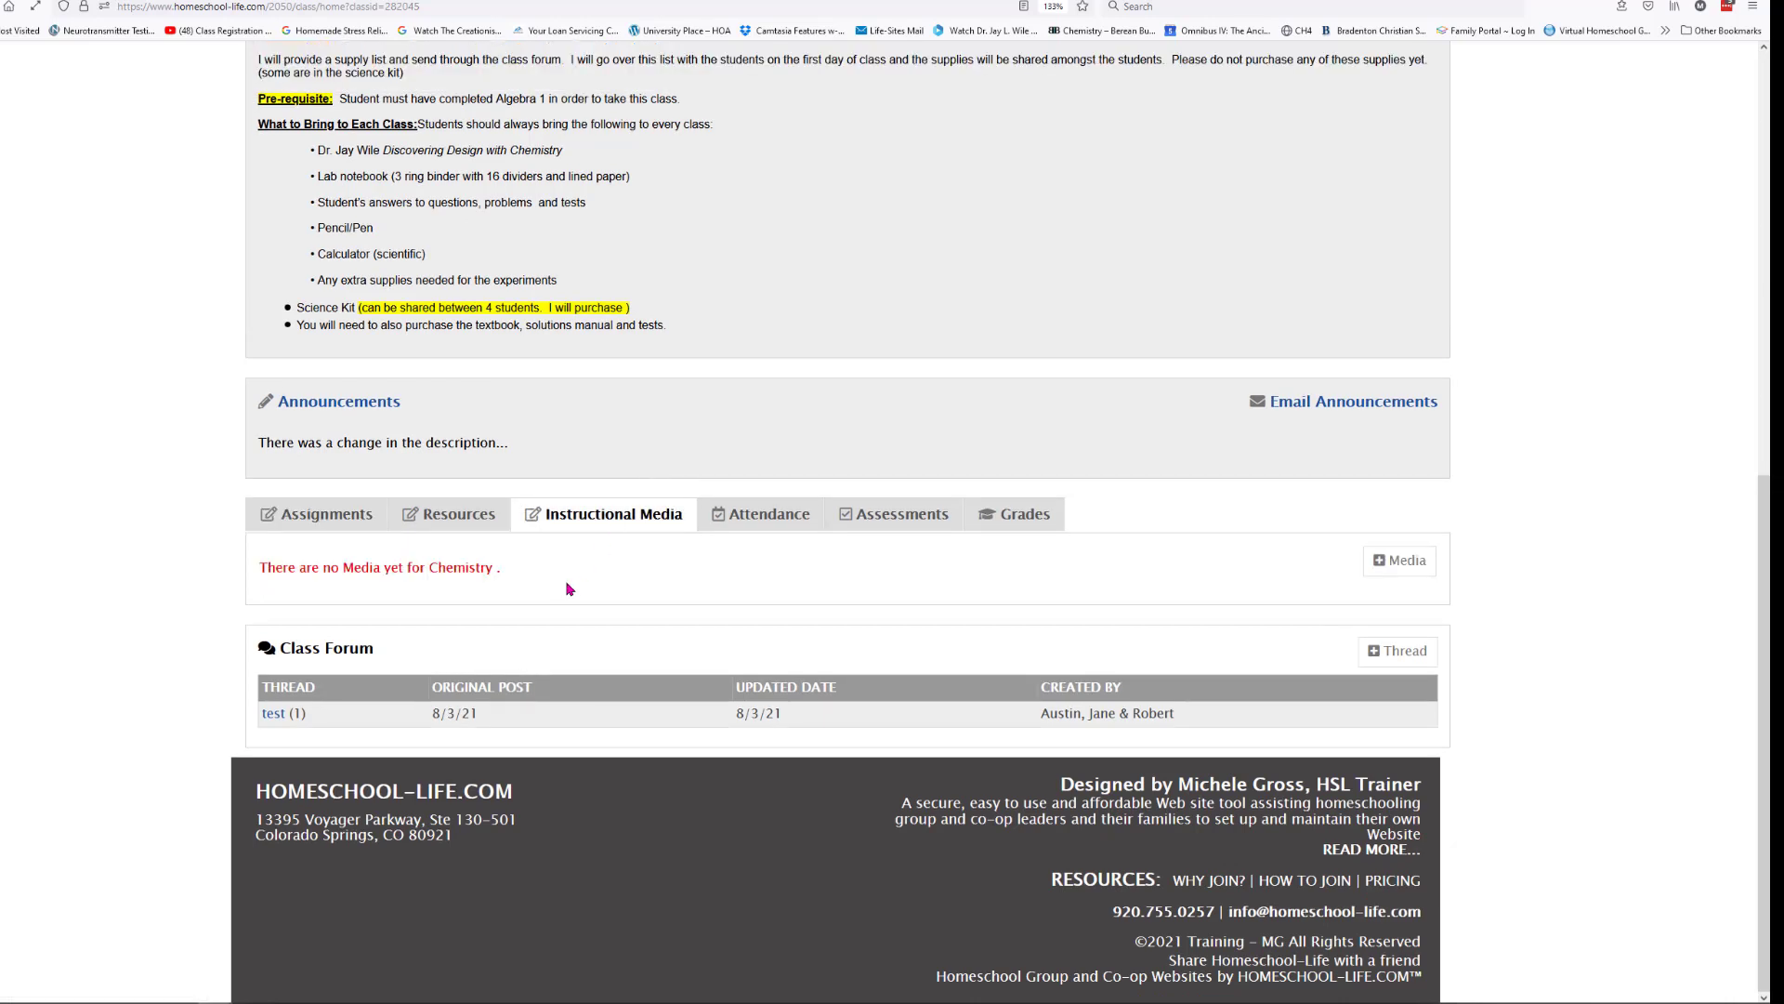
{"action": "left_click", "coordinate": [745, 512]}
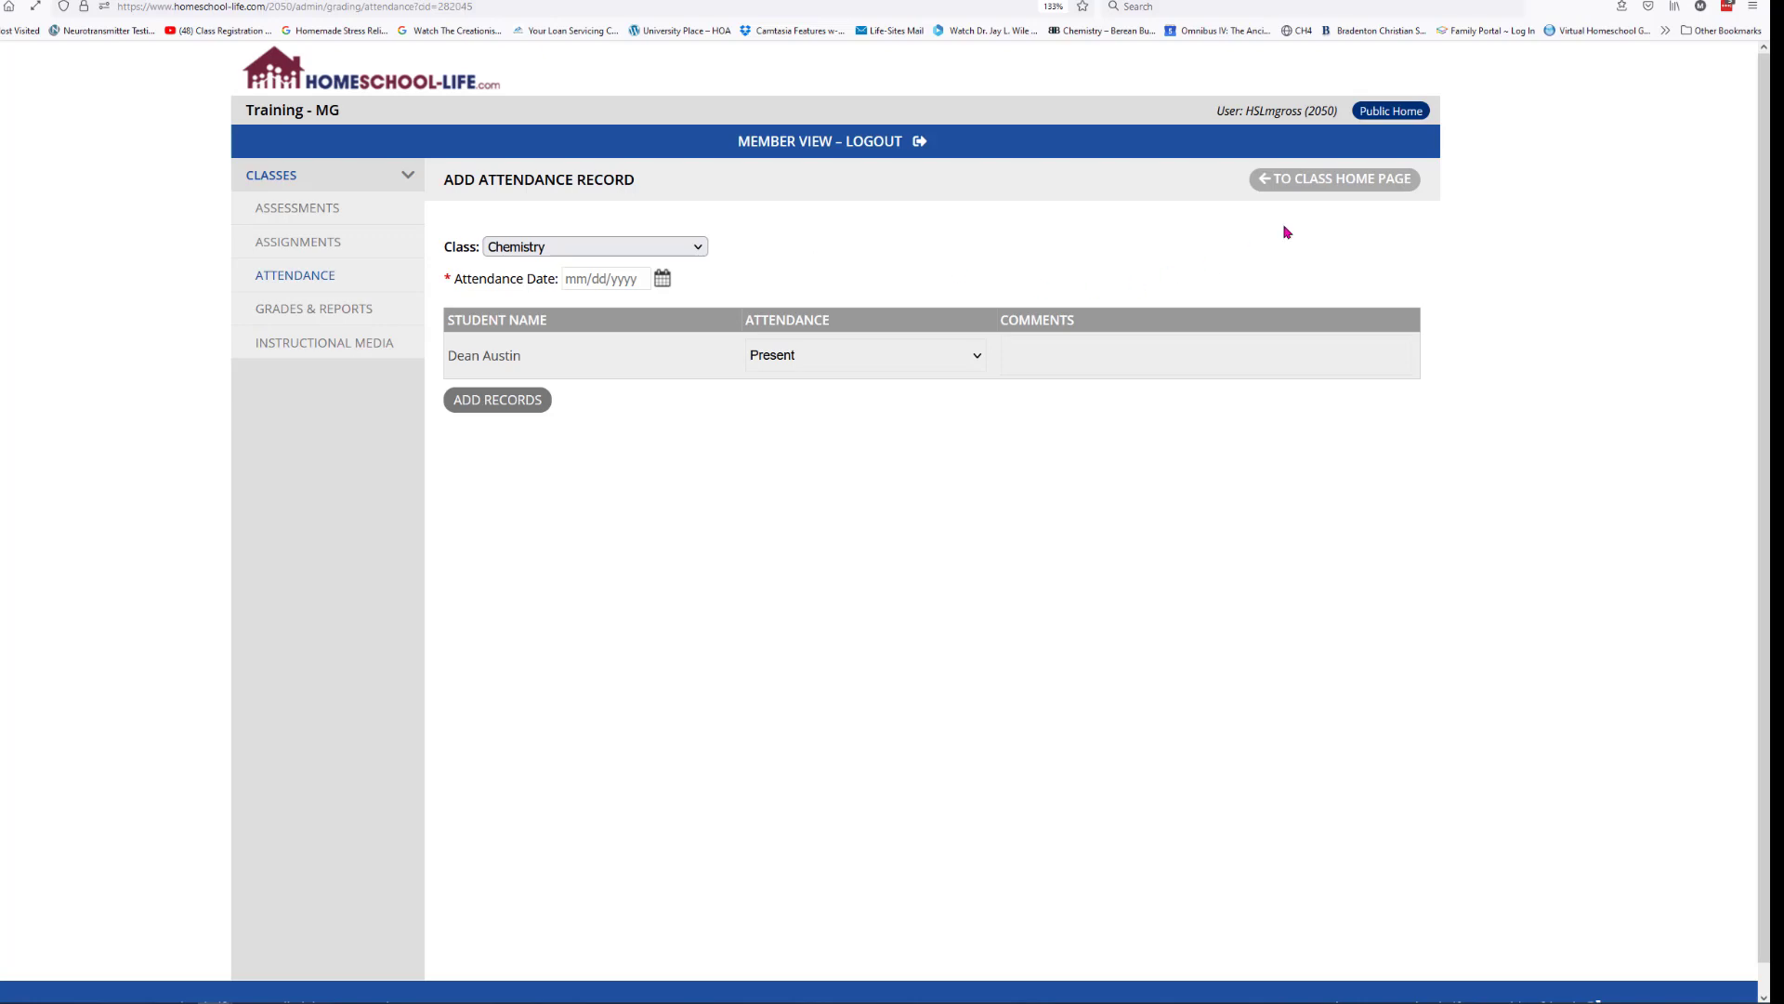
- Return to the Chemistry home page and scroll down to its Class Forum's 'test' thread
{"action": "left_click", "coordinate": [1308, 190]}
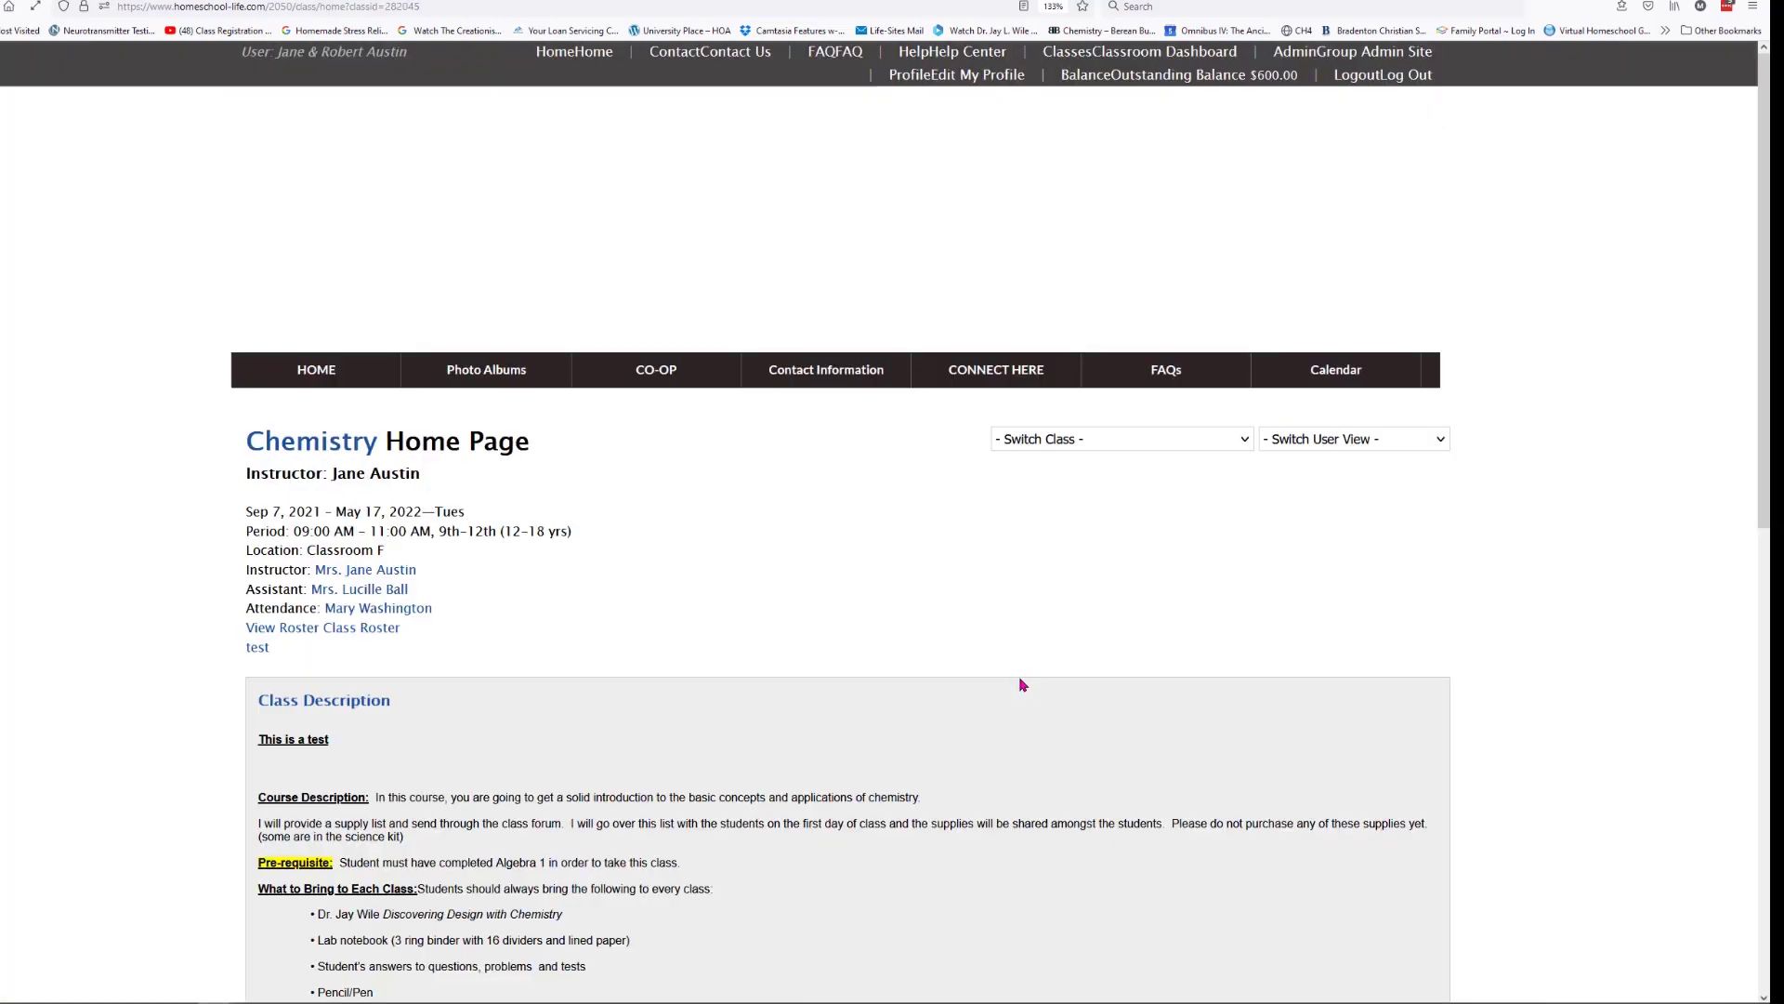
{"action": "scroll", "coordinate": [1022, 685], "scroll_direction": "down", "scroll_amount": 5}
{"action": "scroll", "coordinate": [1022, 685], "scroll_direction": "down", "scroll_amount": 3}
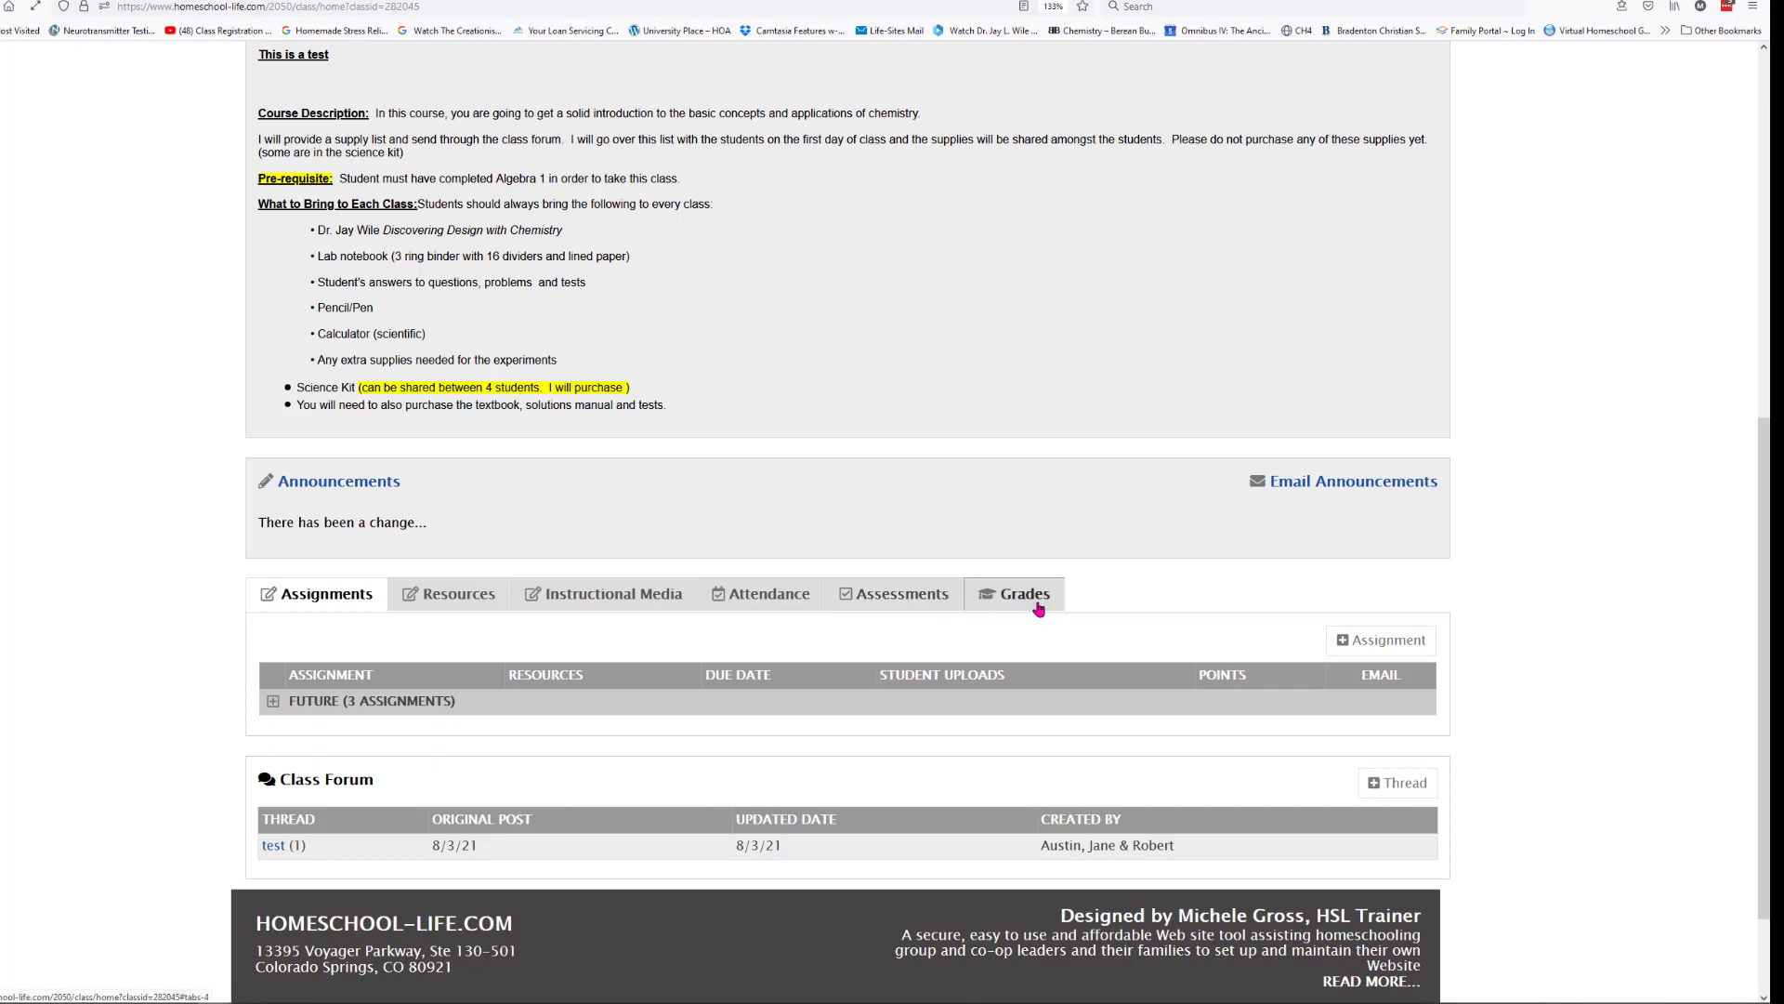
{"action": "scroll", "coordinate": [203, 632], "scroll_direction": "down", "scroll_amount": 2}
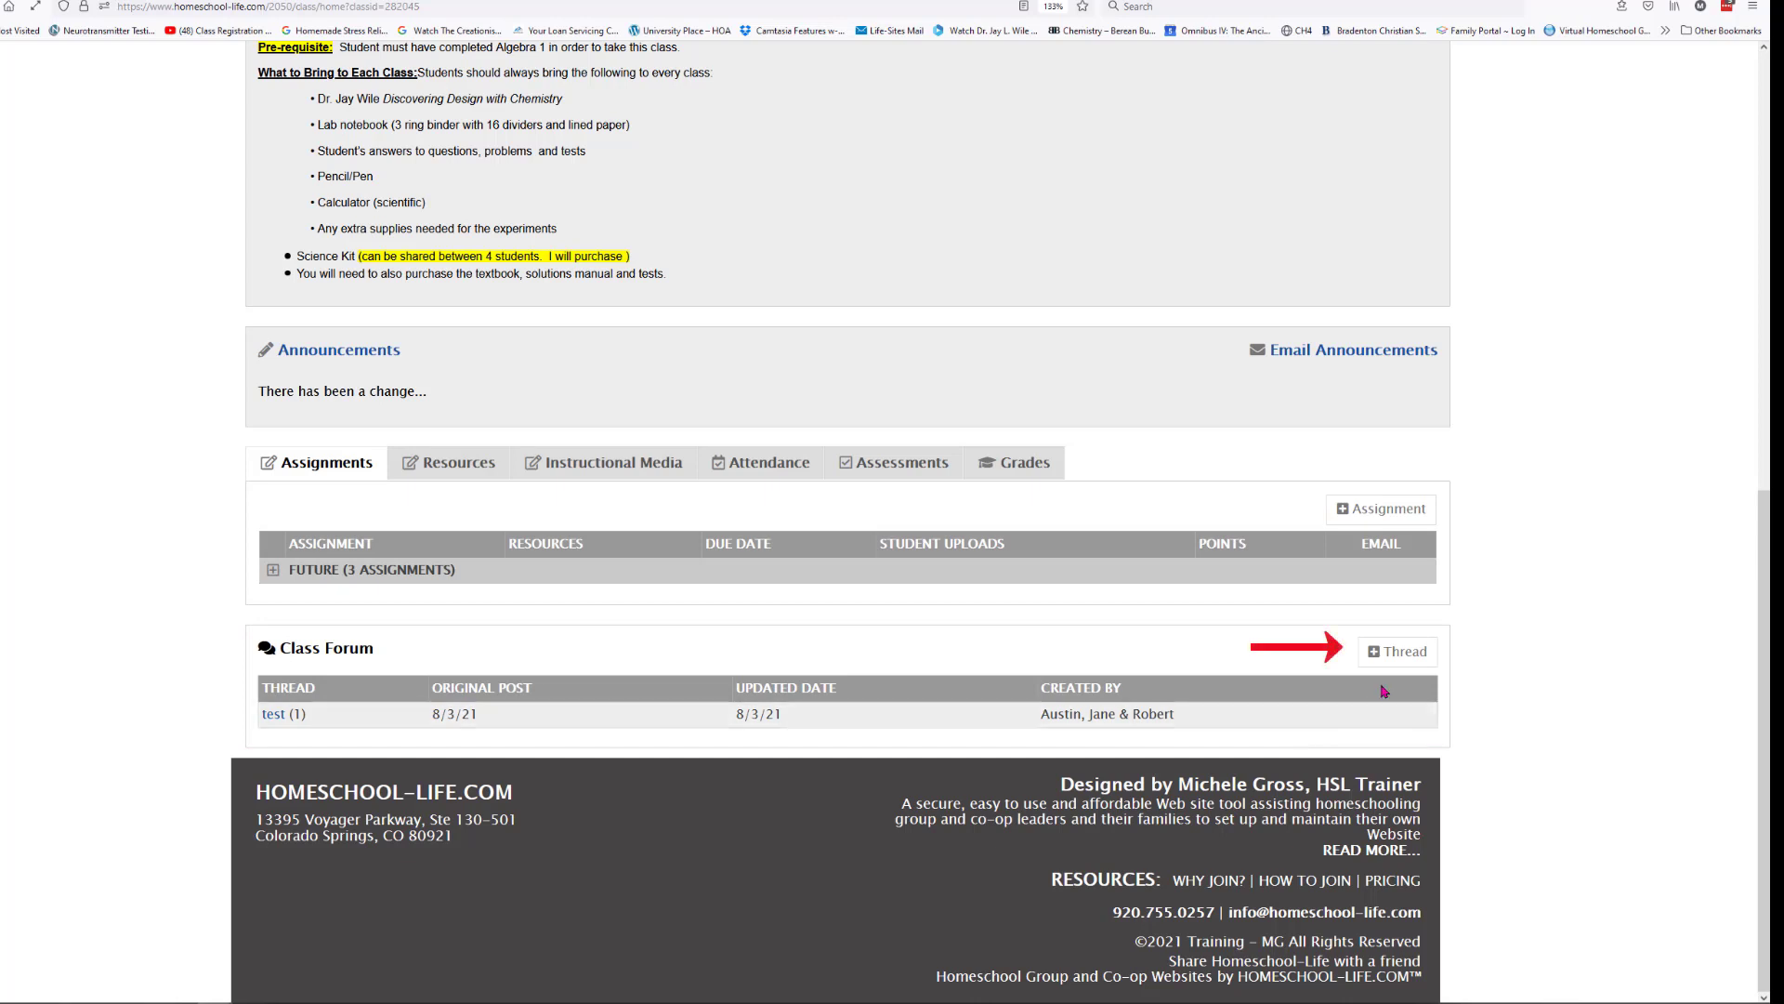
- Open the new-thread form, back out to the forum list, then go to the Classes dashboard
{"action": "left_click", "coordinate": [1394, 658]}
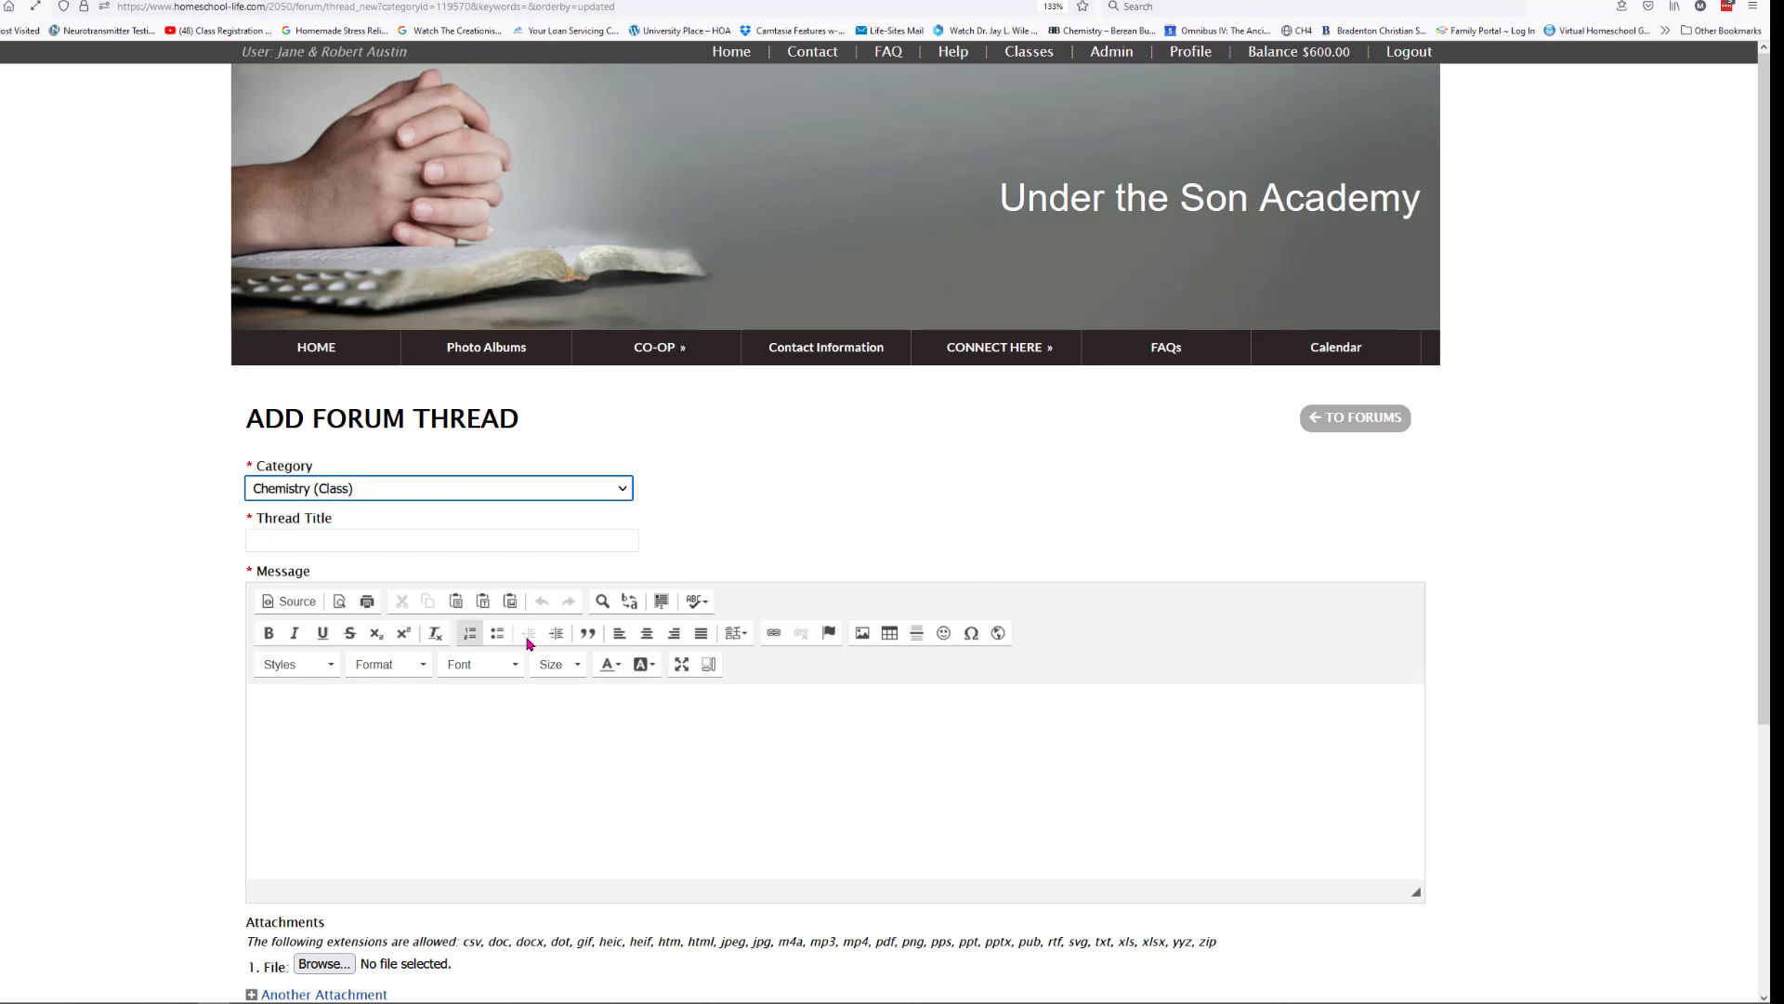
{"action": "left_click", "coordinate": [1356, 418]}
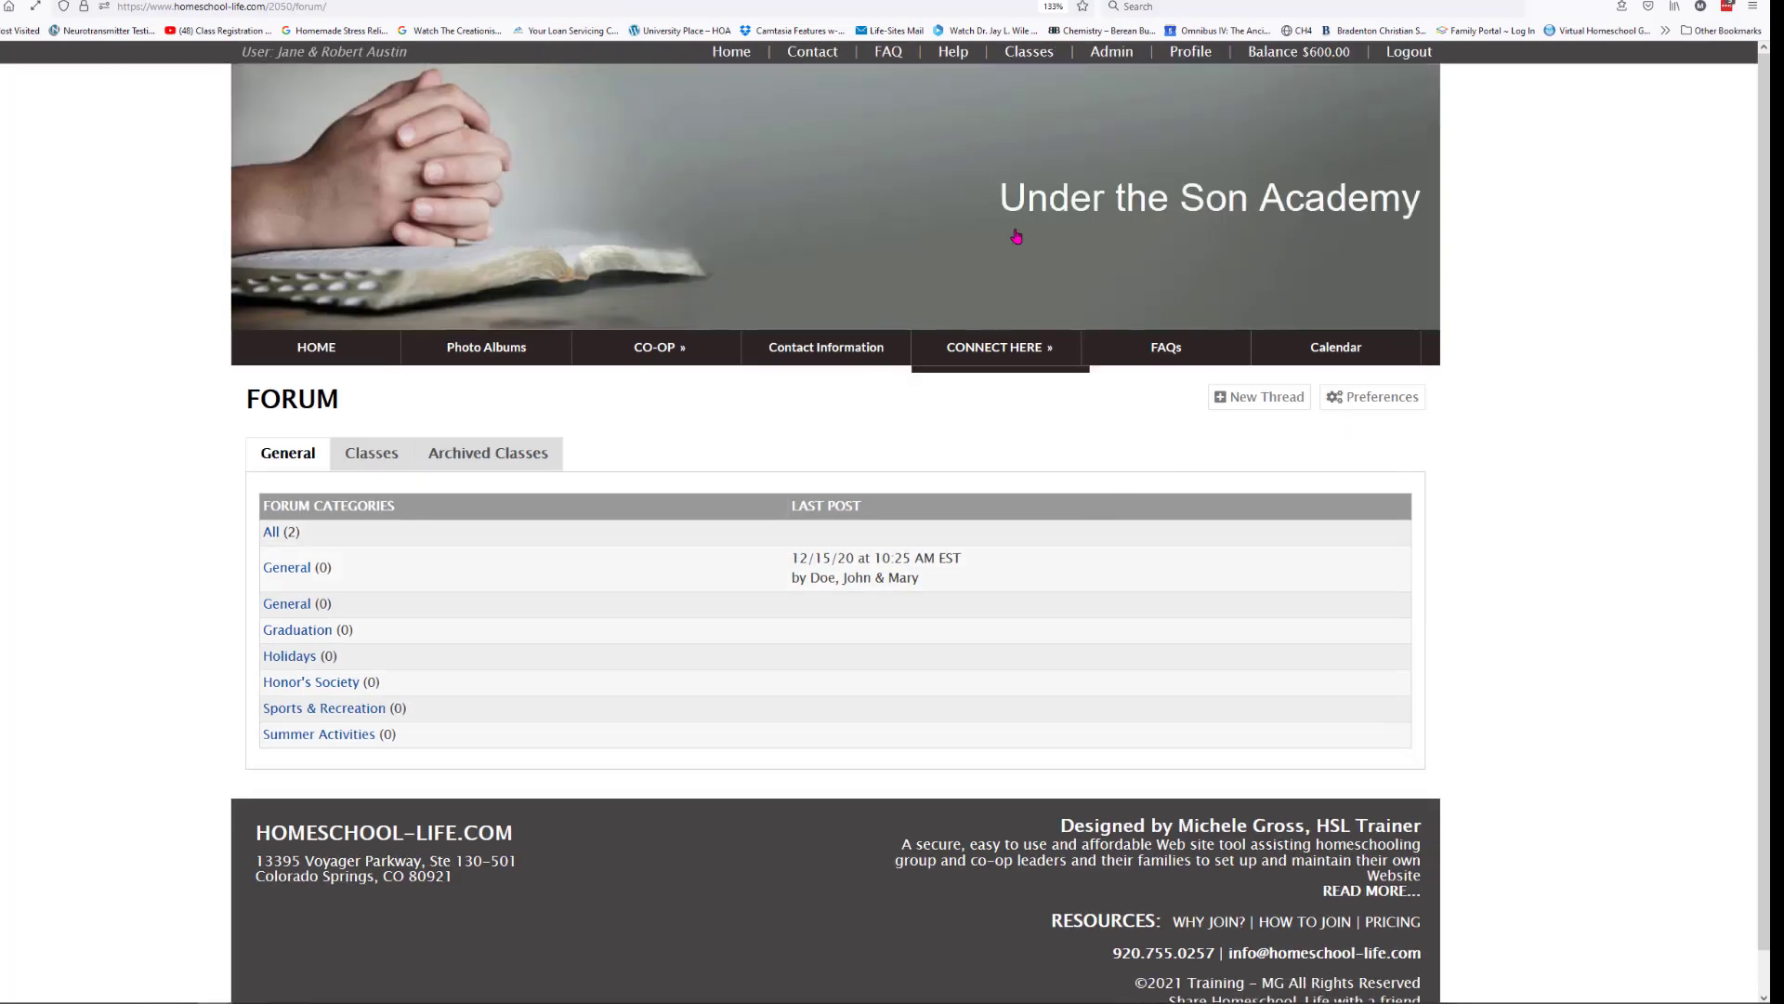
{"action": "left_click", "coordinate": [1025, 59]}
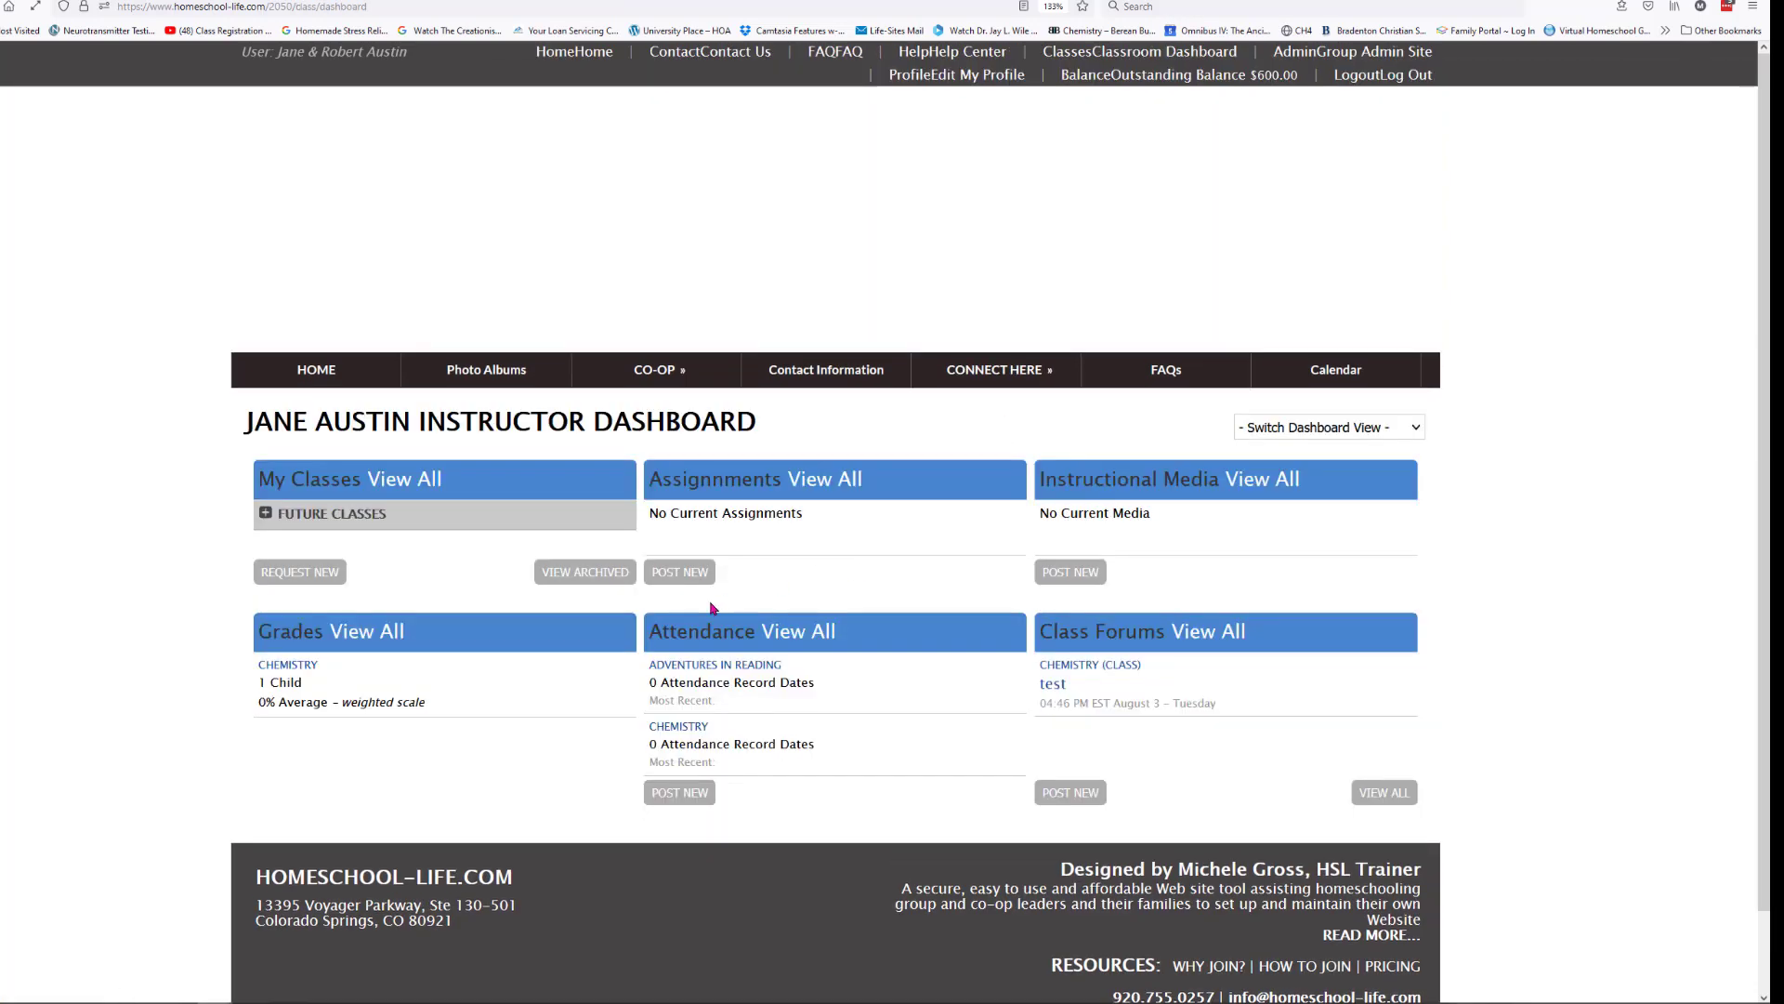